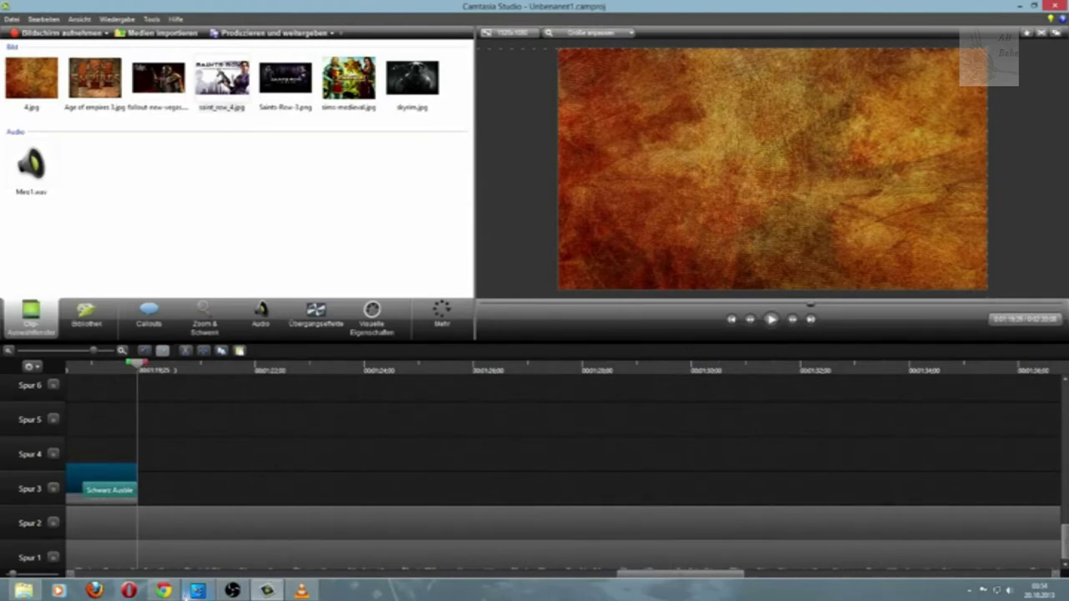
# Step: Import the YouTube logo and Subscribe button images from the Movies subfolder Neuer Ordner into the project's media
pyautogui.moveTo(197, 590)
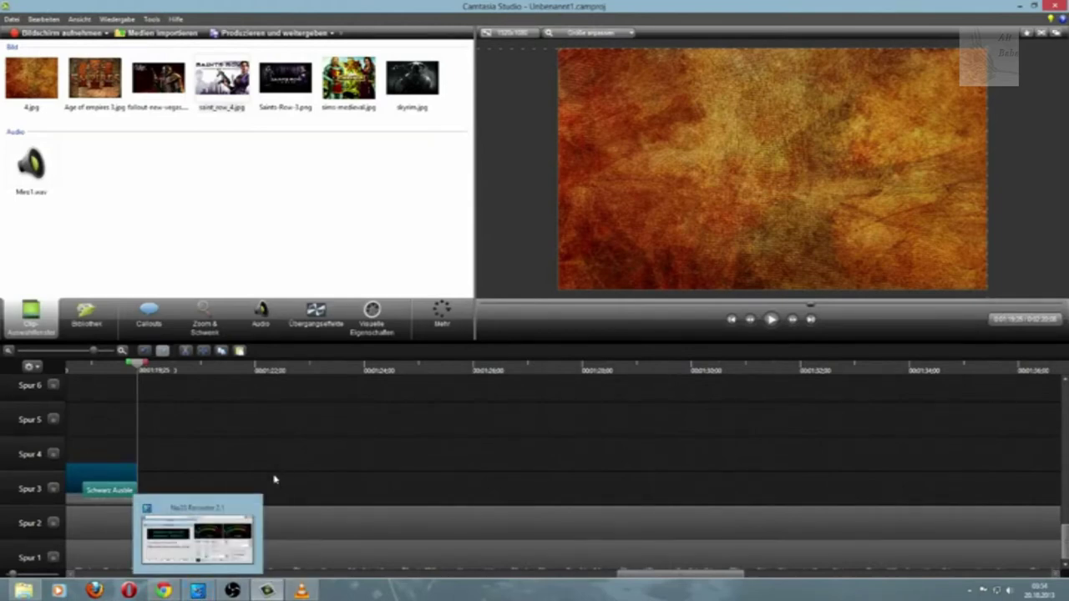
pyautogui.moveTo(15, 594)
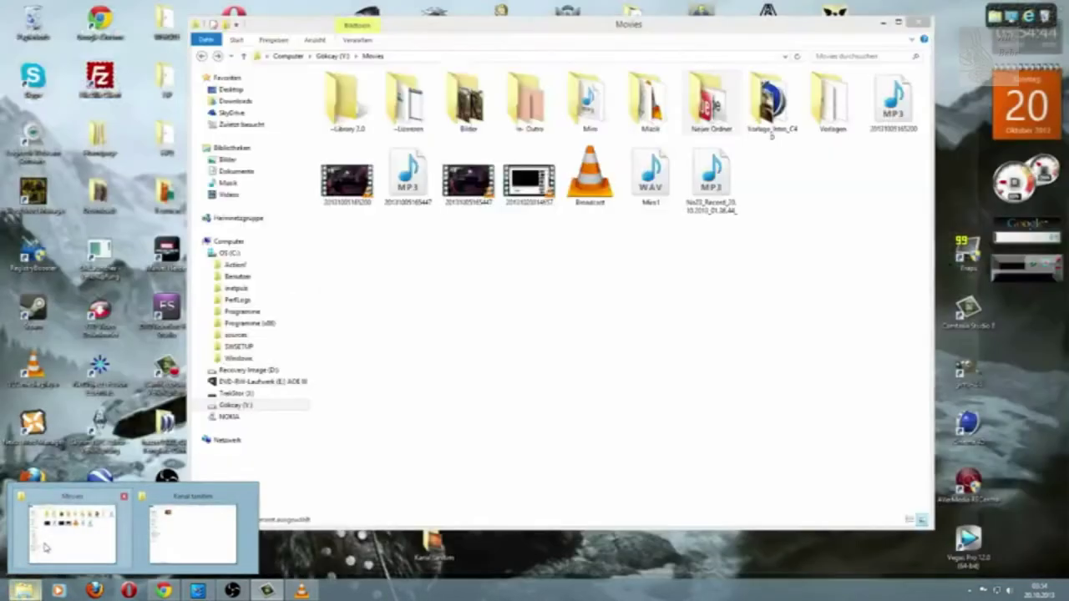
pyautogui.click(46, 547)
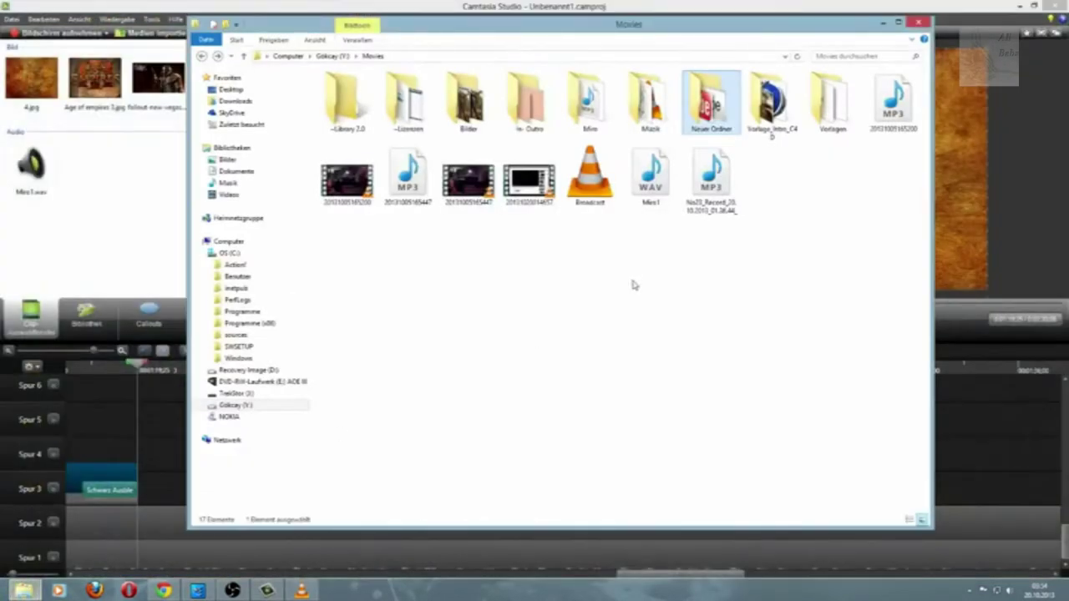
pyautogui.doubleClick(711, 117)
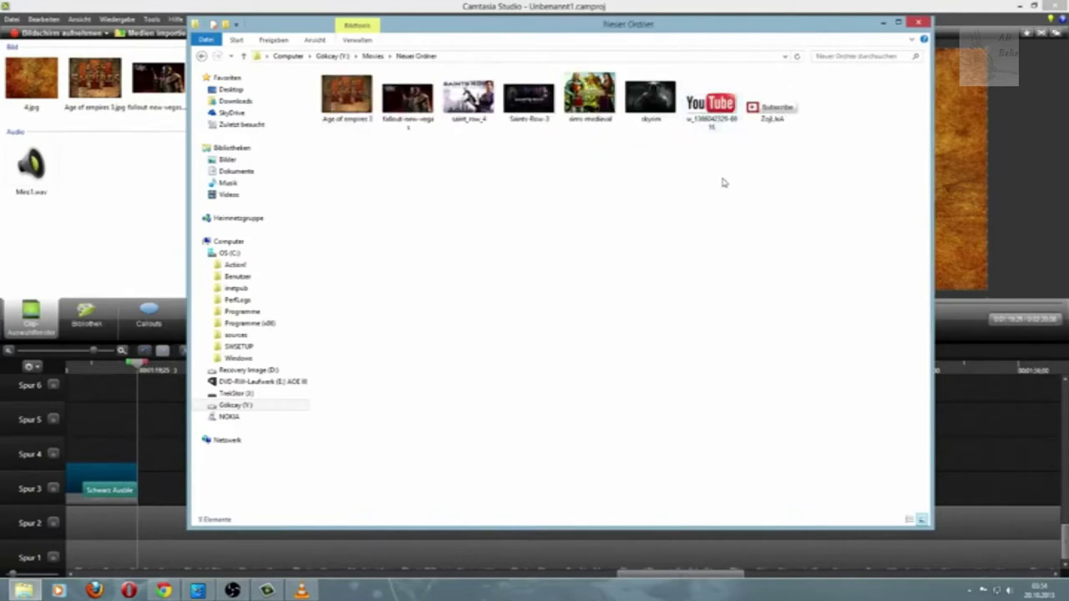
pyautogui.moveTo(776, 166); pyautogui.dragTo(134, 214)
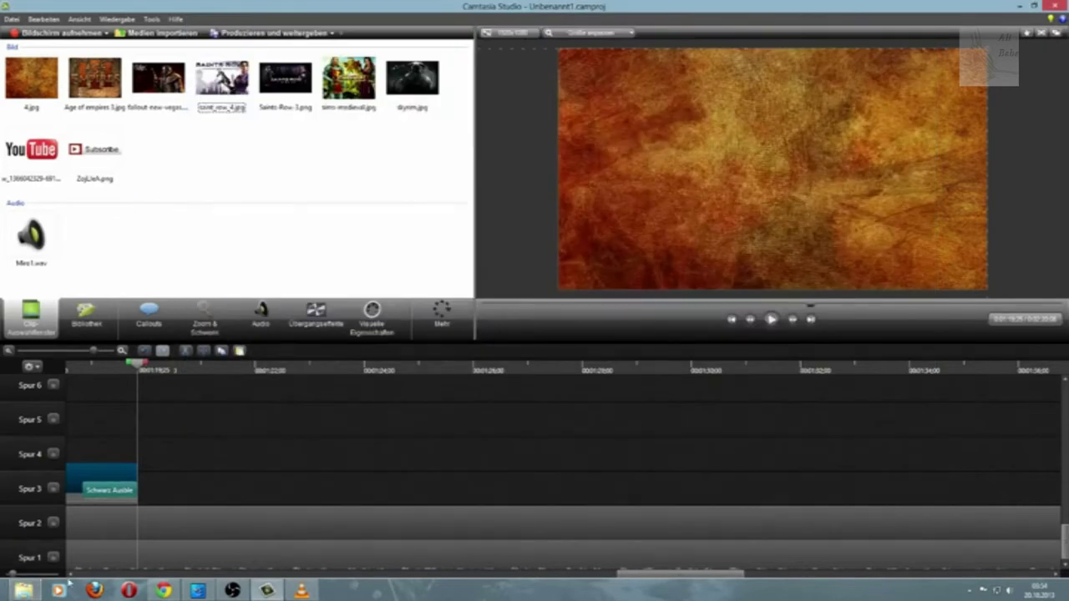
# Step: Import world_smilie, Like and Oynuyor from the Bilder folder in Movies into the project's media
pyautogui.moveTo(23, 590)
pyautogui.click(153, 530)
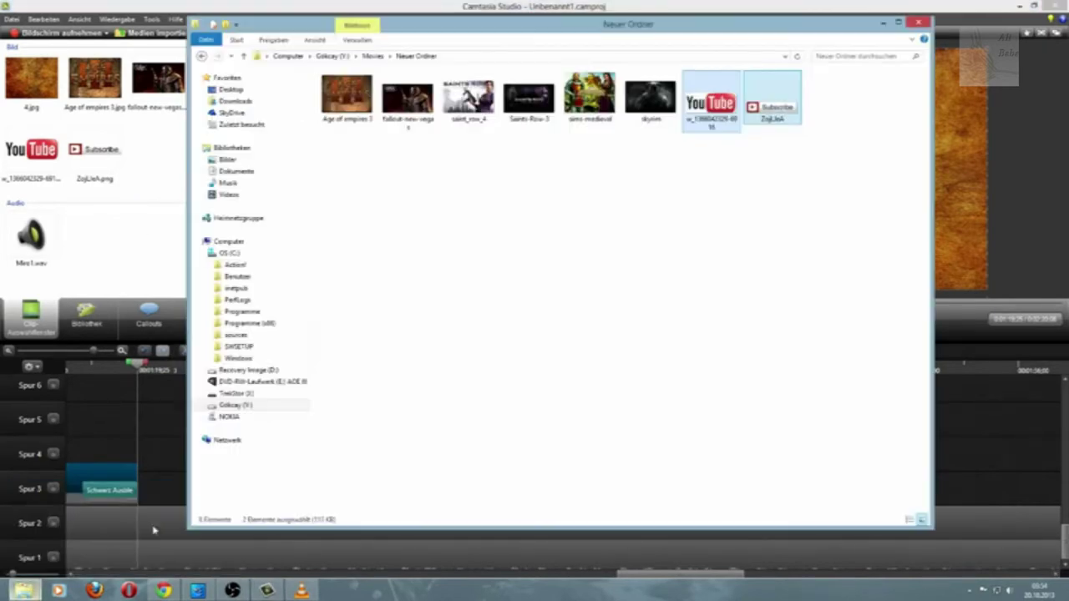
pyautogui.click(201, 56)
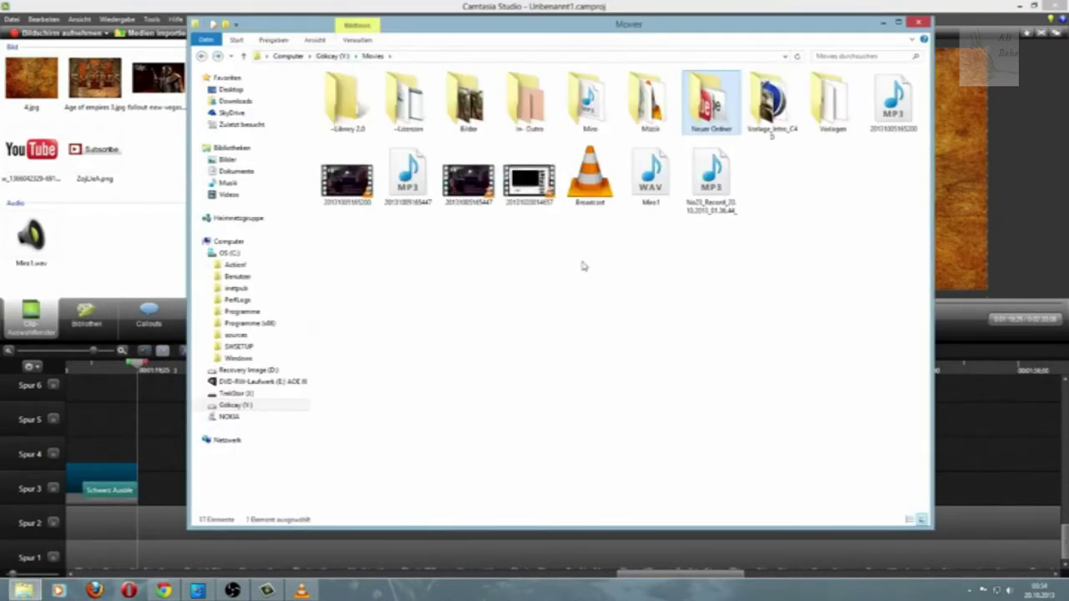
pyautogui.doubleClick(467, 100)
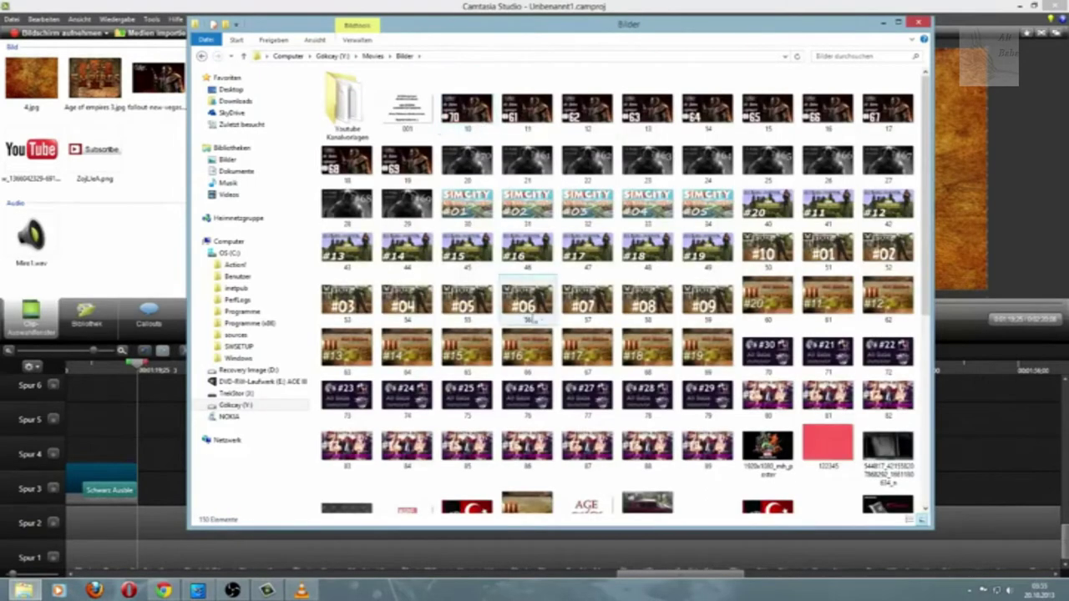
pyautogui.scroll(-5, 528, 316)
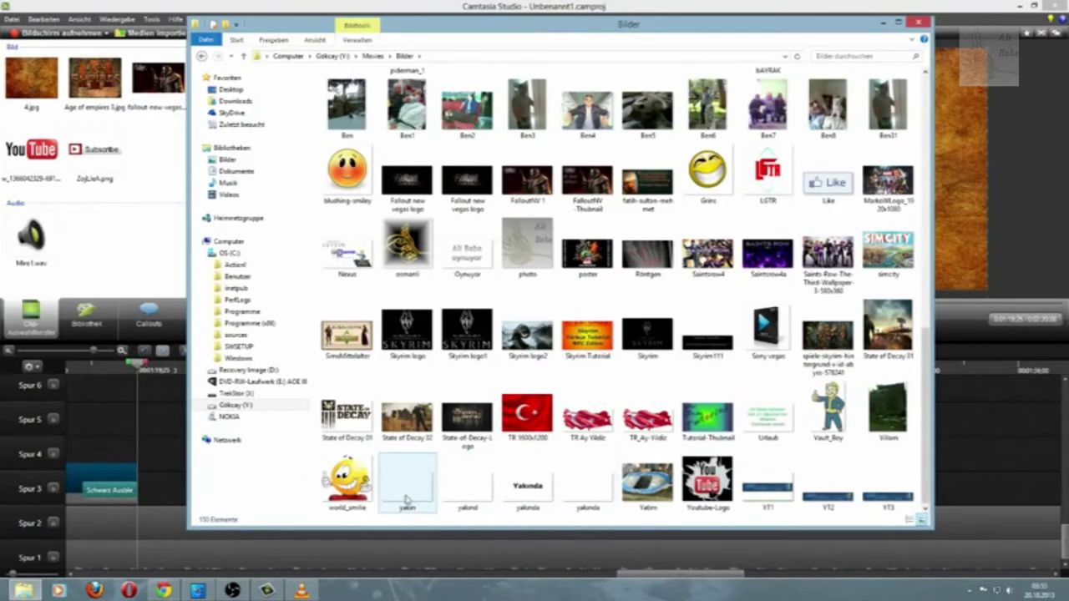
pyautogui.moveTo(347, 480); pyautogui.dragTo(142, 175)
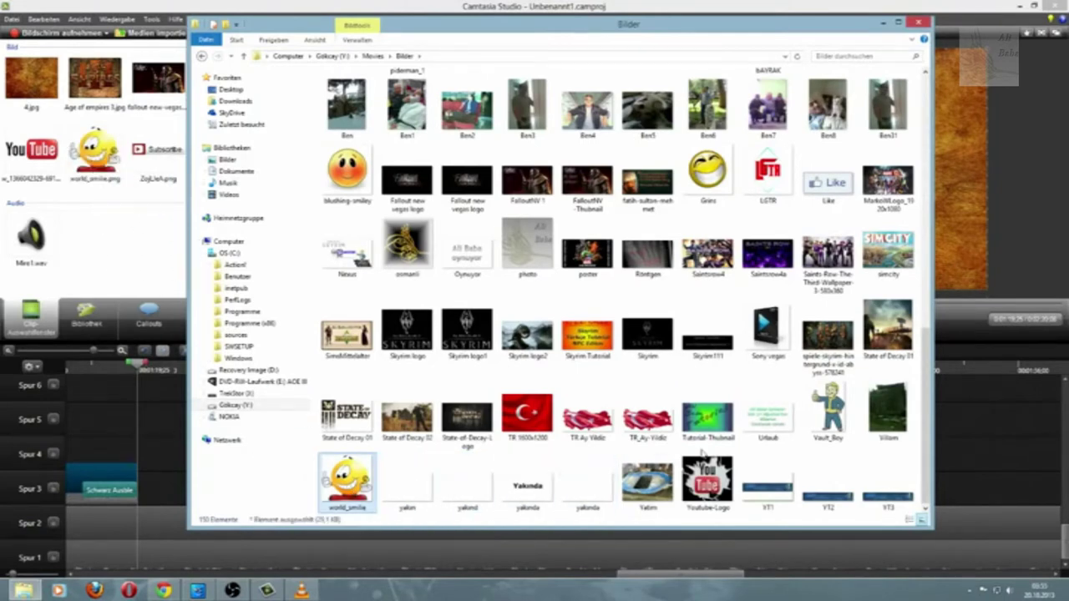
pyautogui.moveTo(827, 180); pyautogui.dragTo(129, 238)
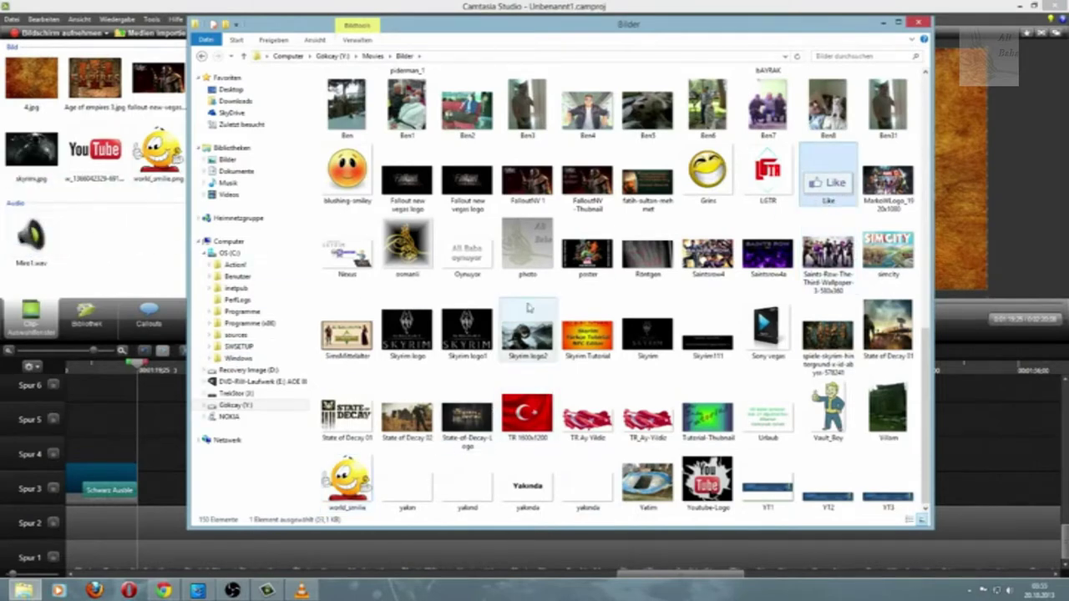
pyautogui.moveTo(490, 270); pyautogui.dragTo(152, 255)
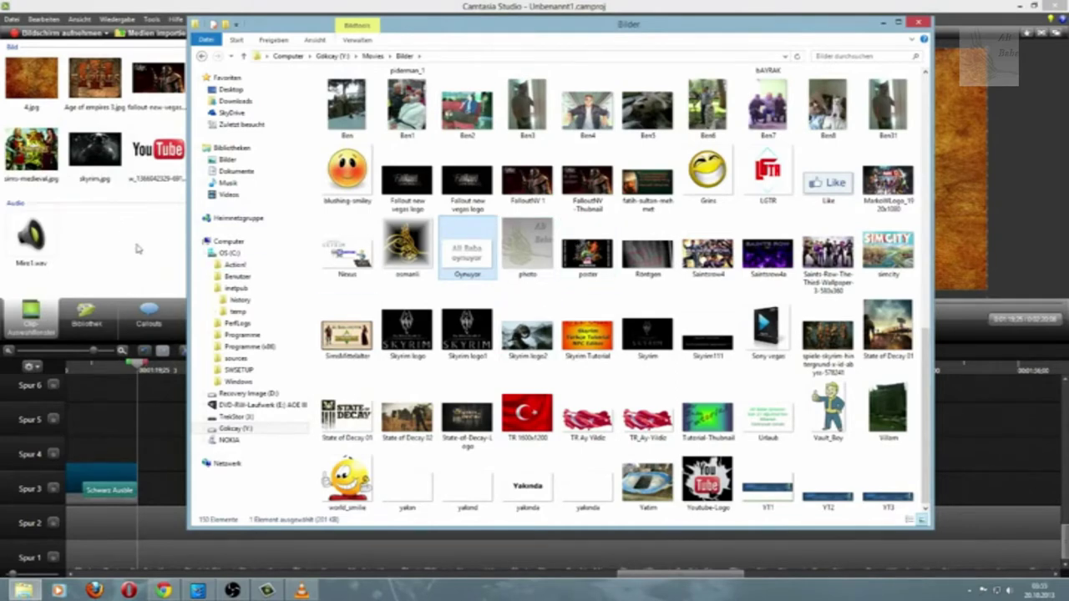
pyautogui.click(137, 248)
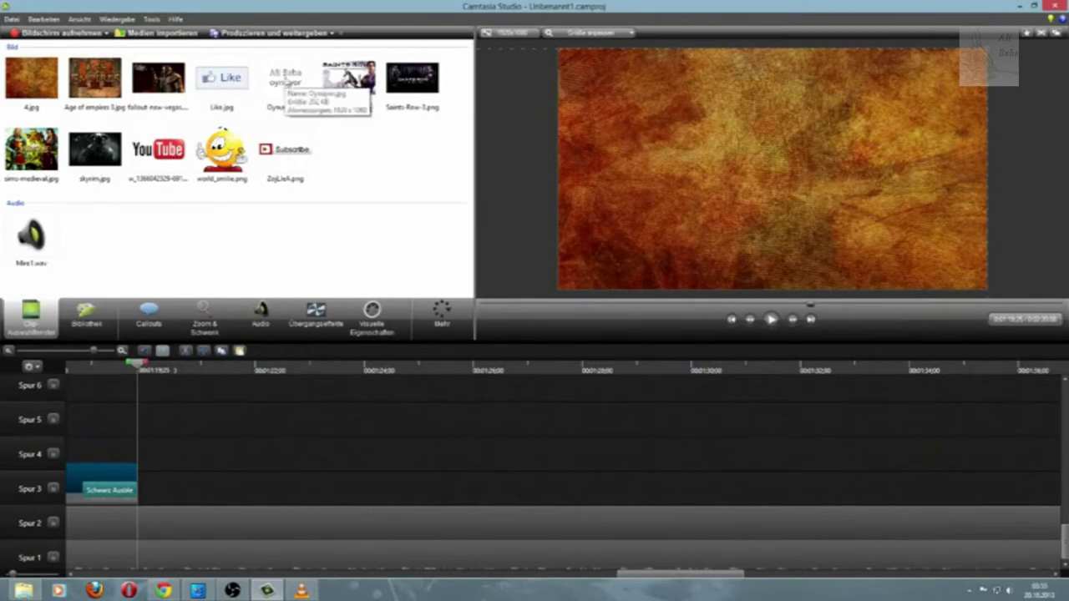
# Step: Place Oynuyor.jpg on Spur 3 starting at about 1:21 and extend the clip to about 15 seconds
pyautogui.moveTo(284, 79); pyautogui.dragTo(284, 498)
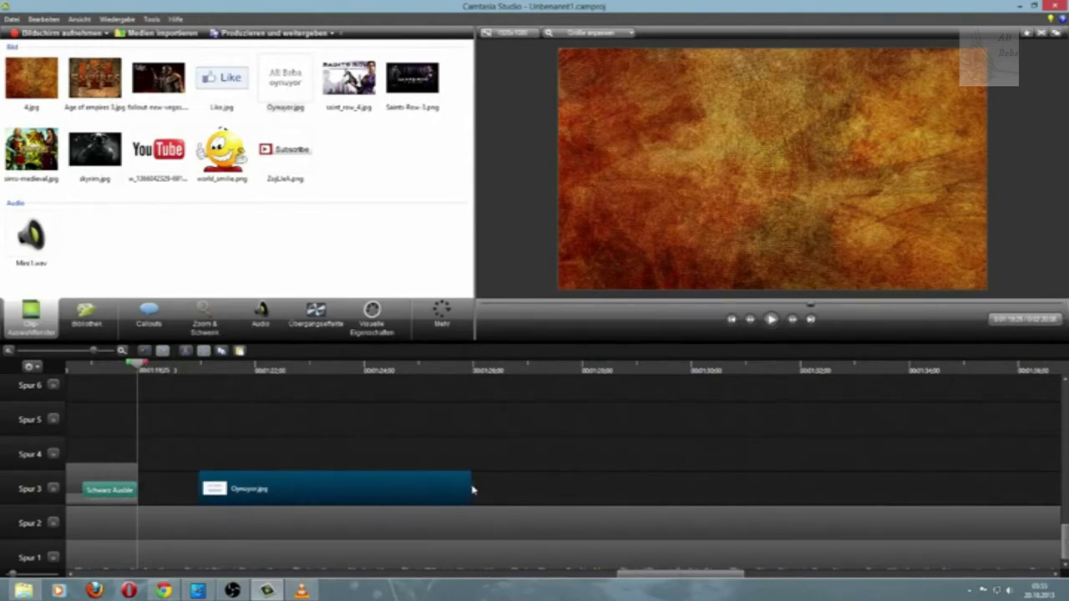
pyautogui.moveTo(472, 491); pyautogui.dragTo(1001, 485)
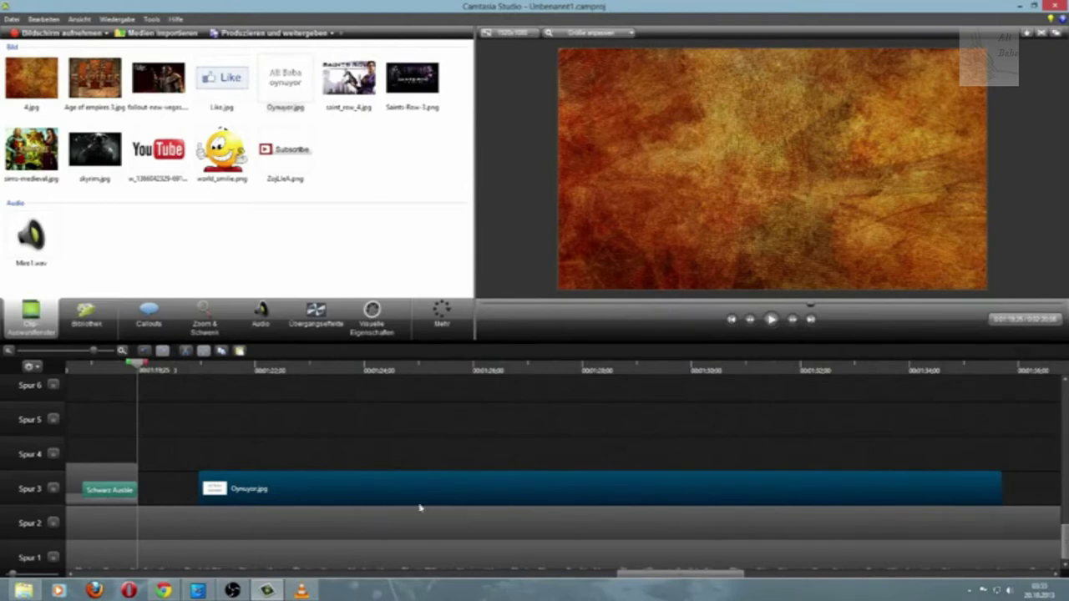
# Step: Shrink the Oynuyor.jpg image to less than half the canvas width and centre it over the background
pyautogui.click(224, 365)
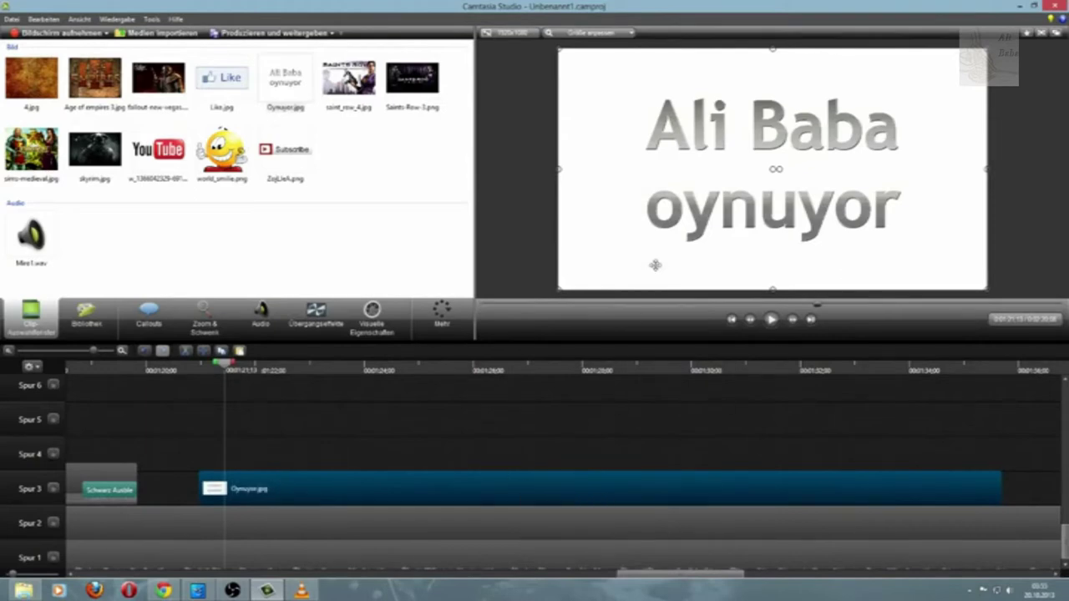
pyautogui.moveTo(559, 288); pyautogui.dragTo(799, 151)
pyautogui.moveTo(871, 126); pyautogui.dragTo(766, 191)
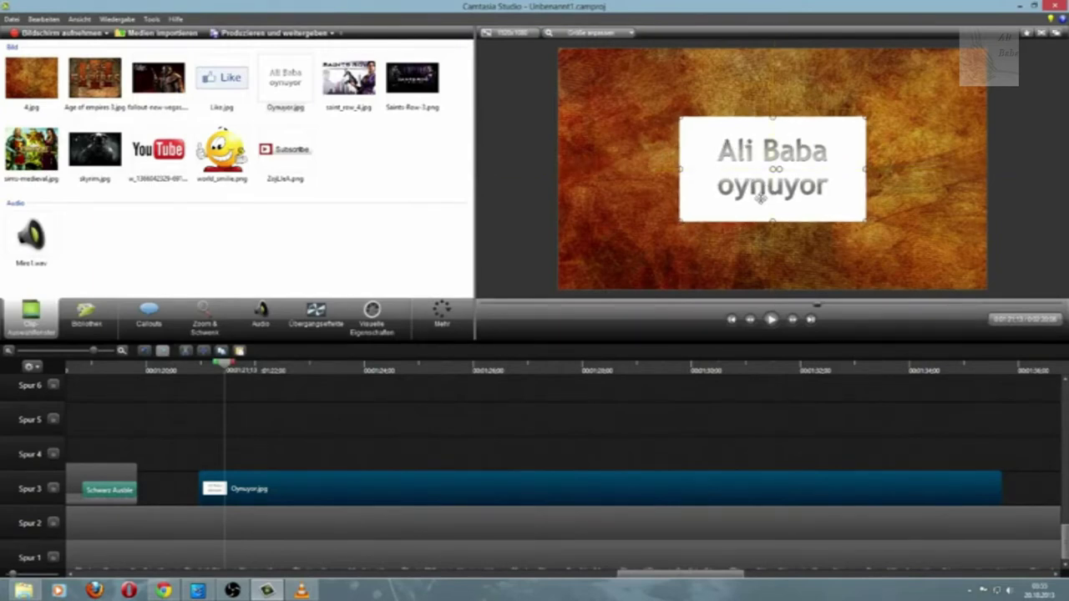
pyautogui.click(464, 439)
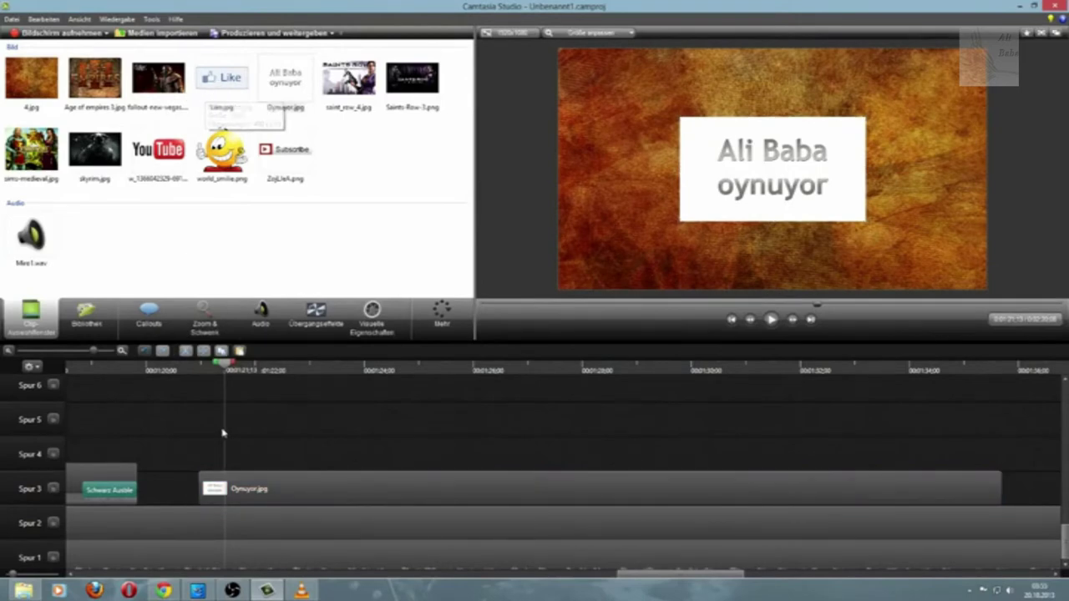
# Step: Add an Einblenden transition to the start of the Oynuyor.jpg clip and set its duration to 2 seconds
pyautogui.click(315, 315)
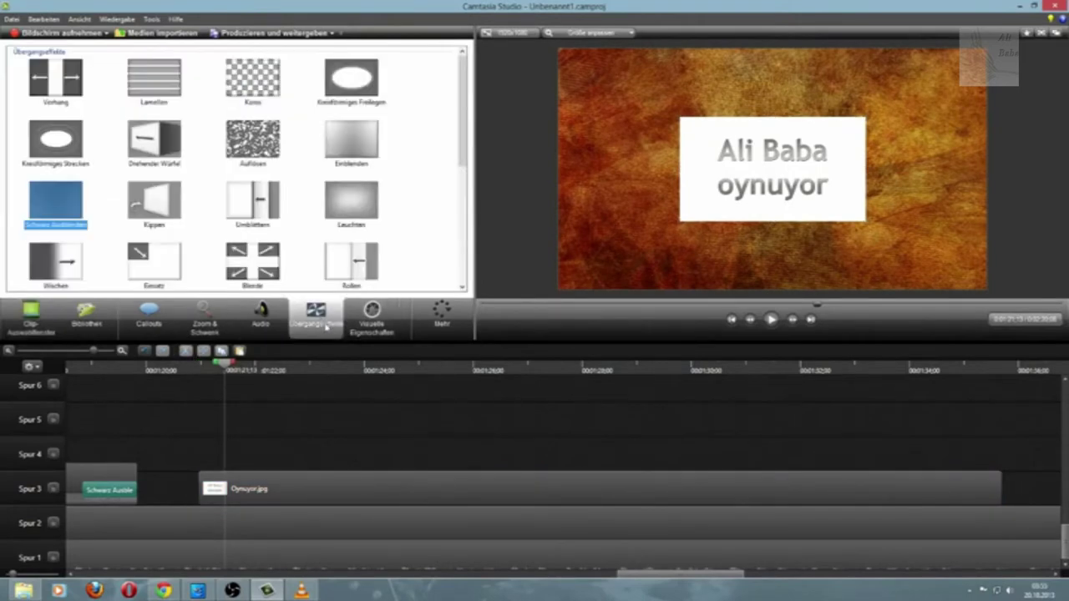
pyautogui.moveTo(344, 164); pyautogui.dragTo(306, 489)
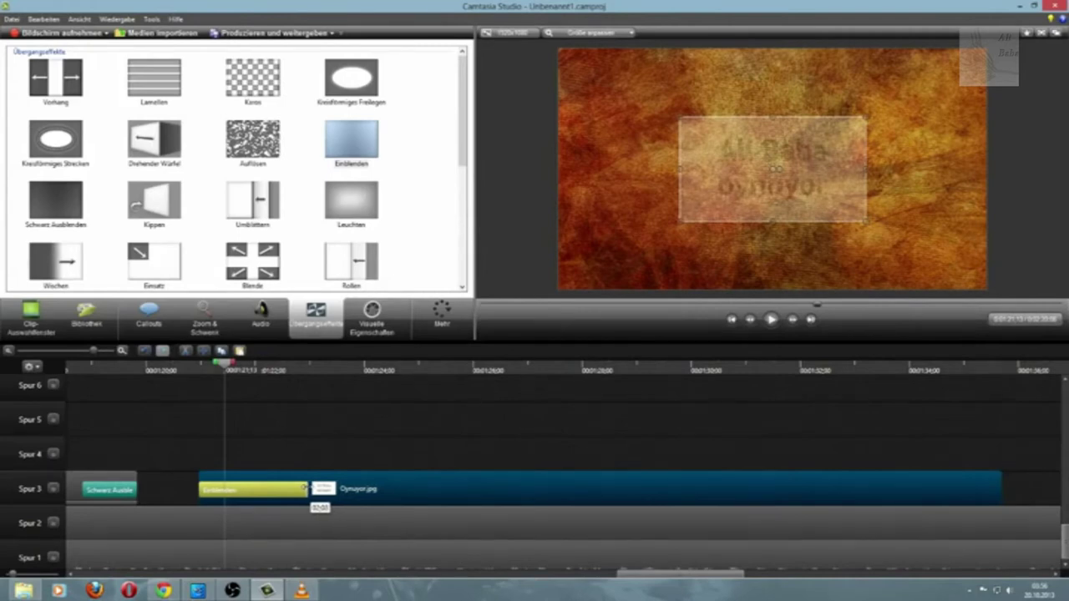
pyautogui.click(326, 423)
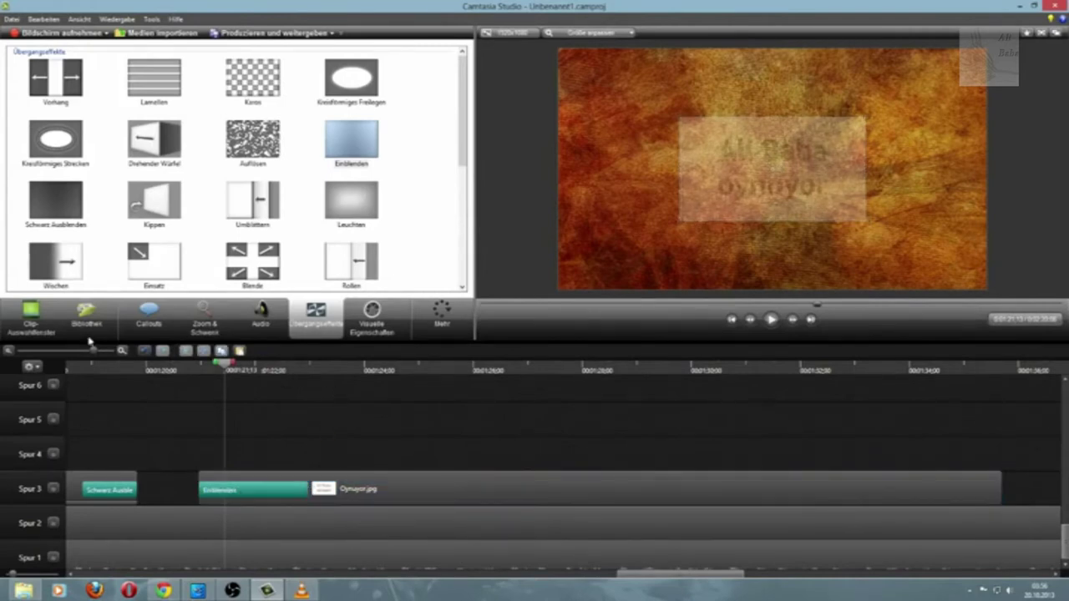
# Step: Place the Subscribe button image on Spur 4, starting where the Oynuyor.jpg clip's Einblenden transition ends
pyautogui.click(18, 318)
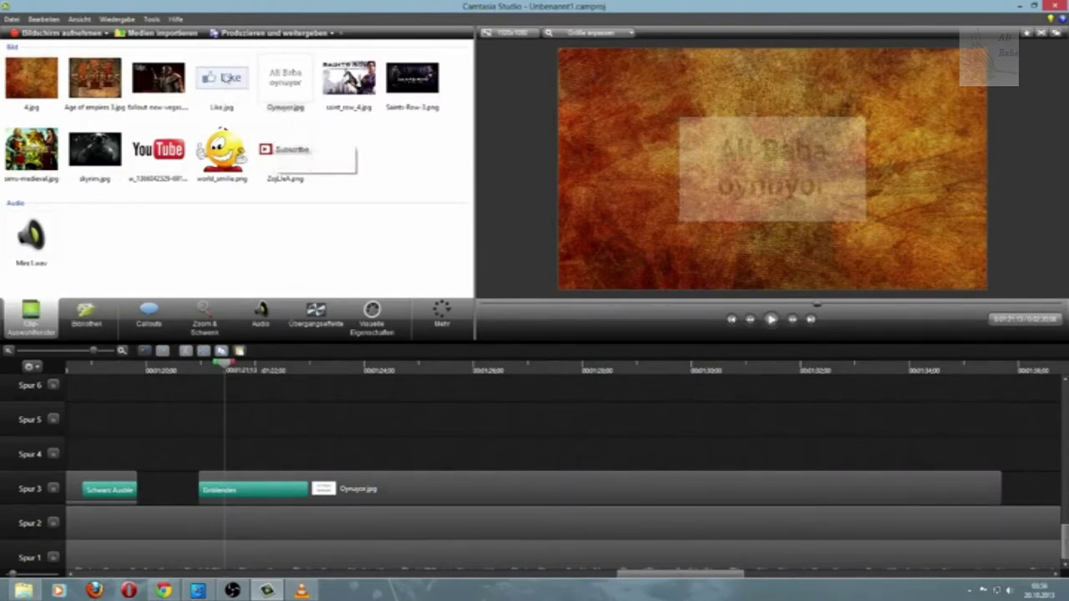
pyautogui.moveTo(294, 139); pyautogui.dragTo(281, 311)
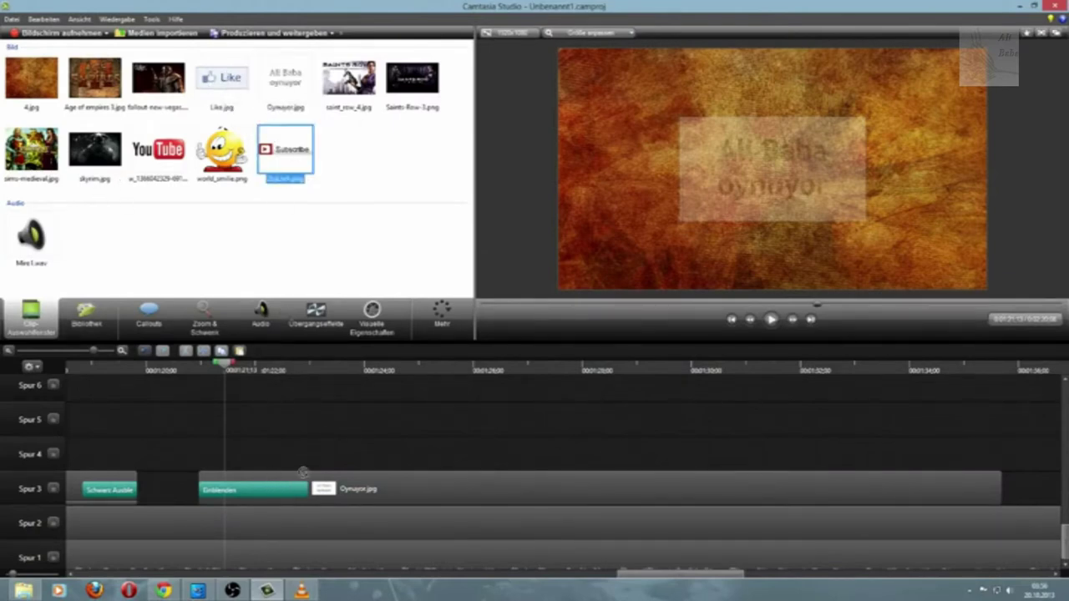
pyautogui.moveTo(303, 472); pyautogui.dragTo(355, 469)
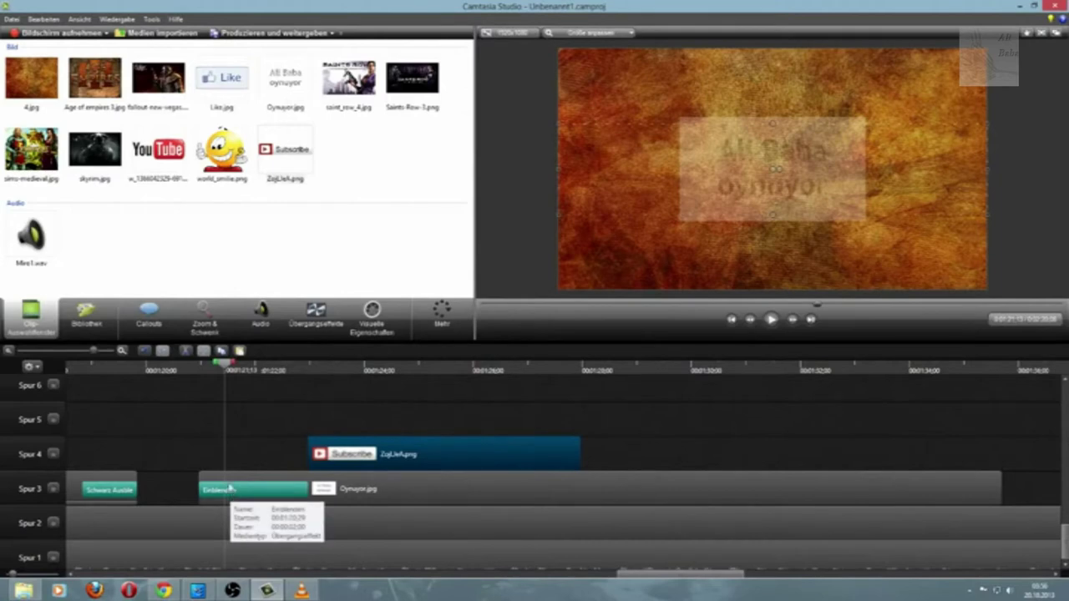
# Step: Add an Einblenden transition of about 2 seconds to the Subscribe clip's start and extend the clip to the end of Oynuyor.jpg
pyautogui.click(315, 319)
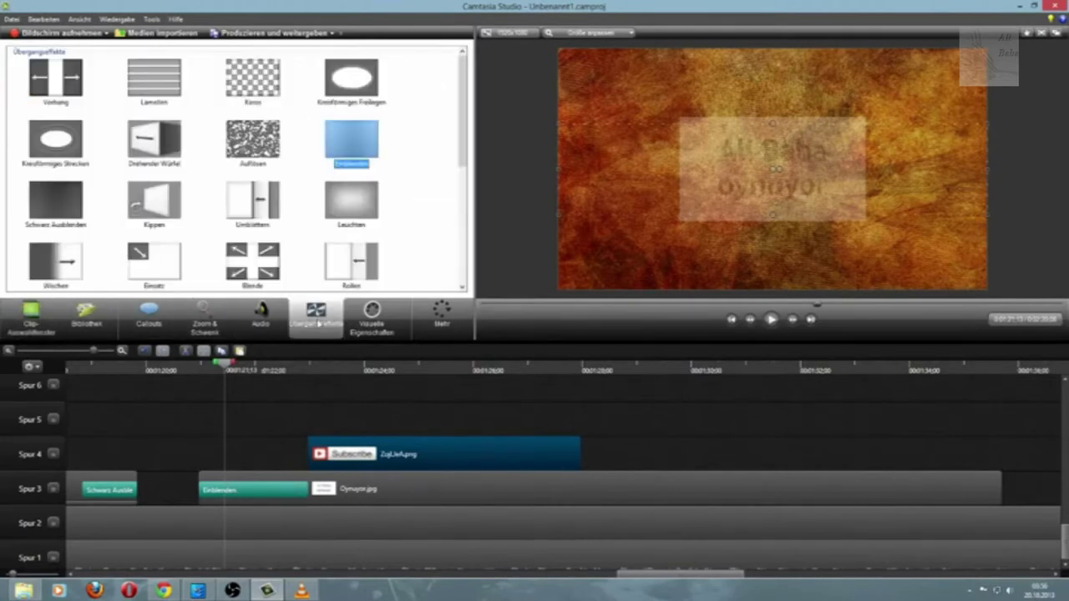
pyautogui.moveTo(352, 145); pyautogui.dragTo(361, 456)
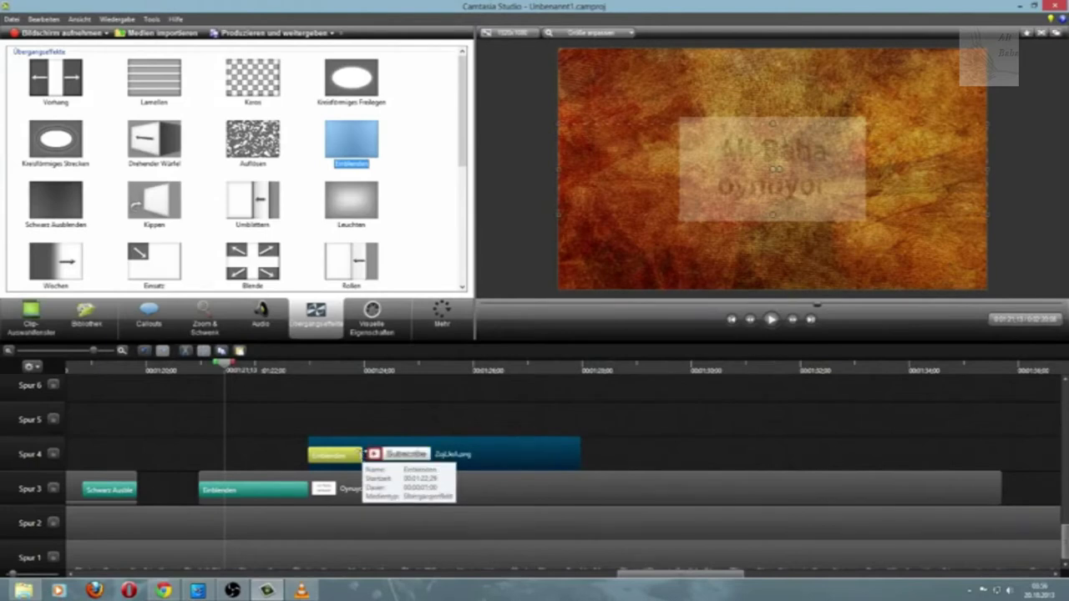
pyautogui.moveTo(362, 455); pyautogui.dragTo(416, 454)
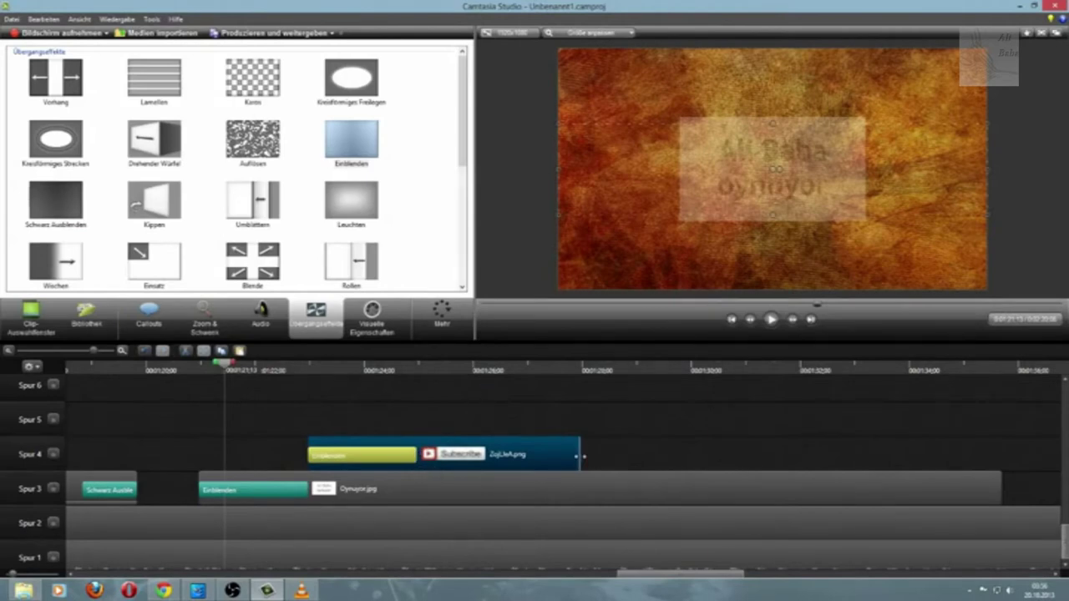
pyautogui.moveTo(580, 455); pyautogui.dragTo(1002, 454)
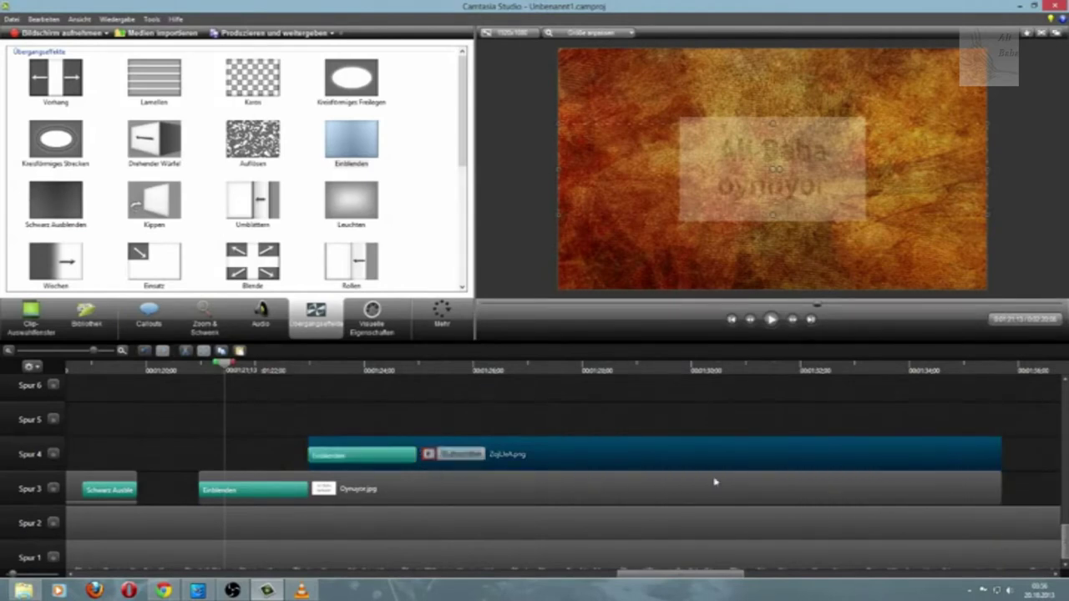
# Step: Shrink the Subscribe button image to under half the canvas width and position it in the canvas's lower-left corner
pyautogui.click(507, 373)
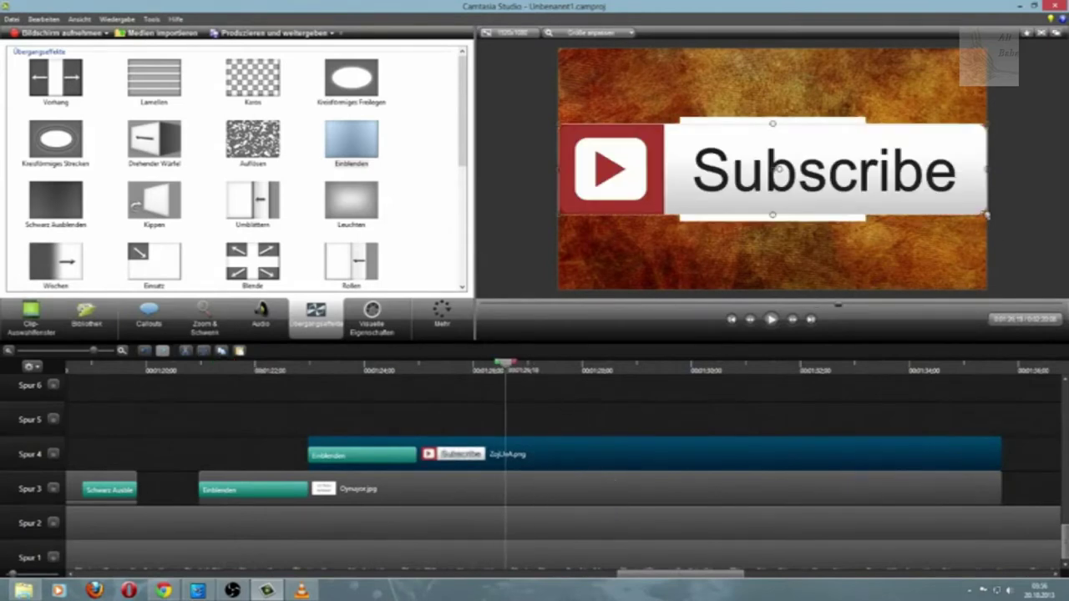
pyautogui.moveTo(985, 214); pyautogui.dragTo(792, 173)
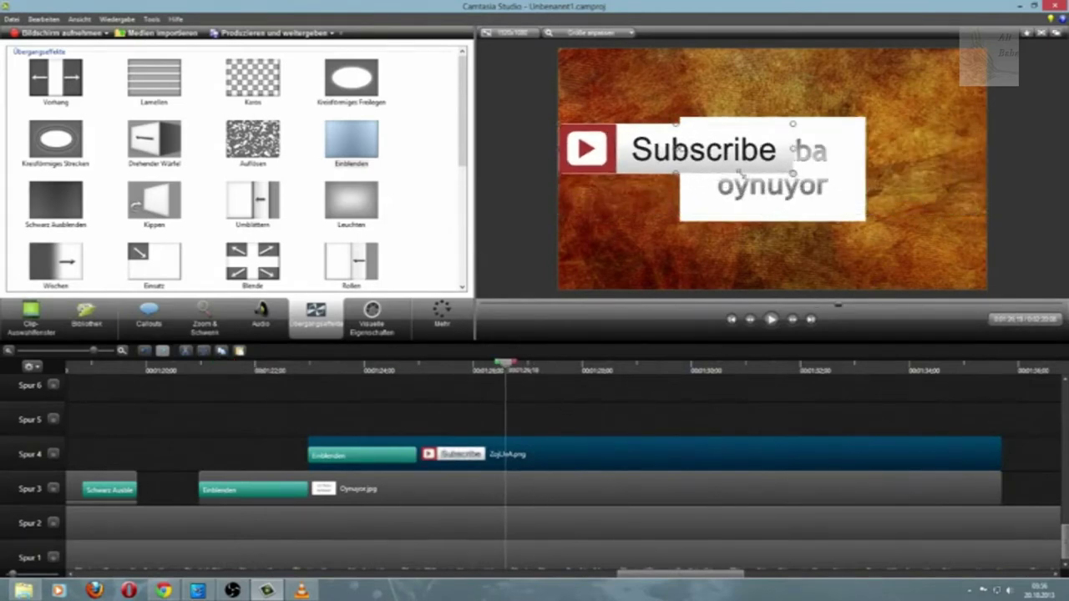
pyautogui.moveTo(703, 152); pyautogui.dragTo(708, 259)
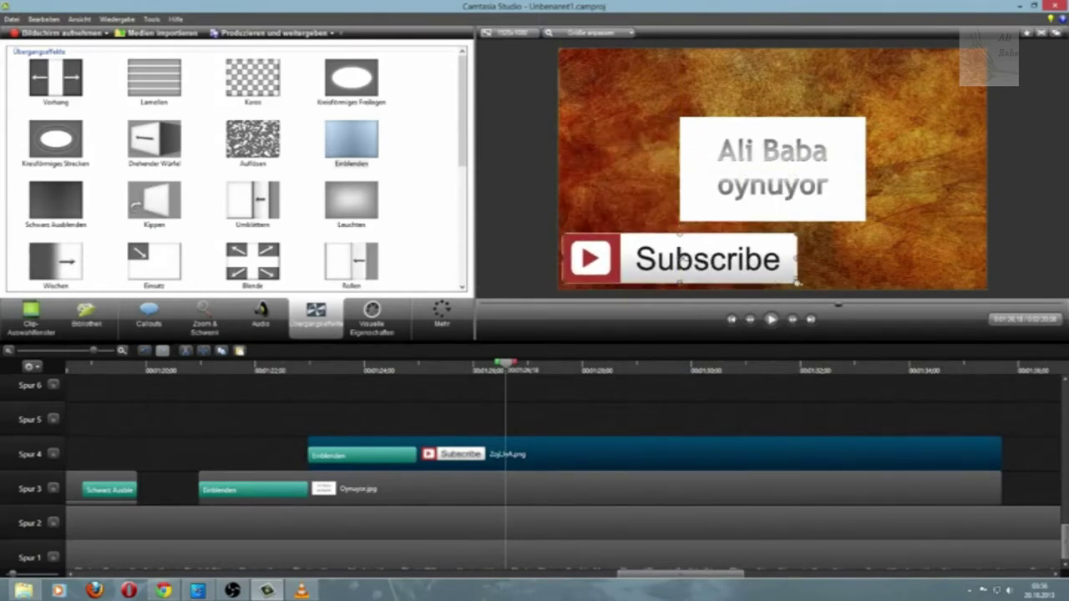
pyautogui.moveTo(797, 282); pyautogui.dragTo(717, 264)
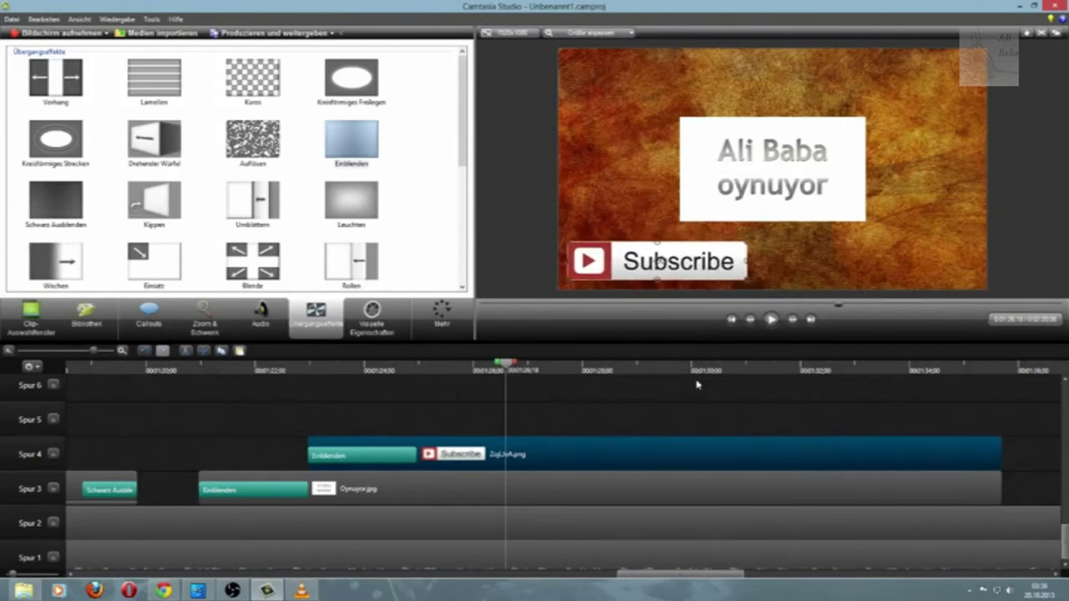
# Step: Place Like.jpg on Spur 5 starting where the Subscribe clip's transition ends, and extend it to the end of the clips below
pyautogui.click(31, 319)
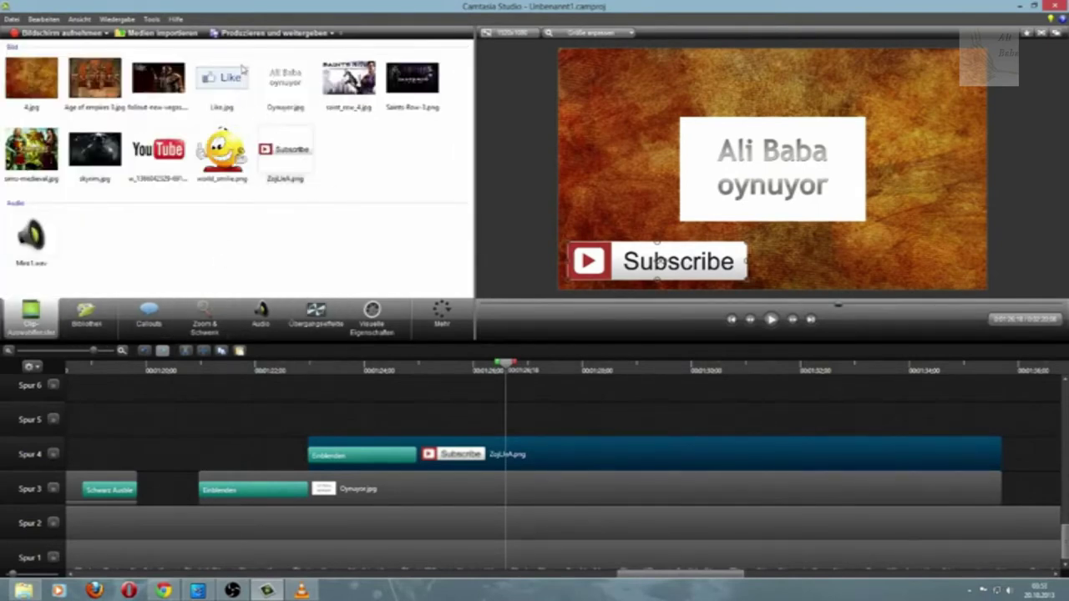
pyautogui.moveTo(213, 82); pyautogui.dragTo(497, 438)
pyautogui.moveTo(596, 430); pyautogui.dragTo(525, 444)
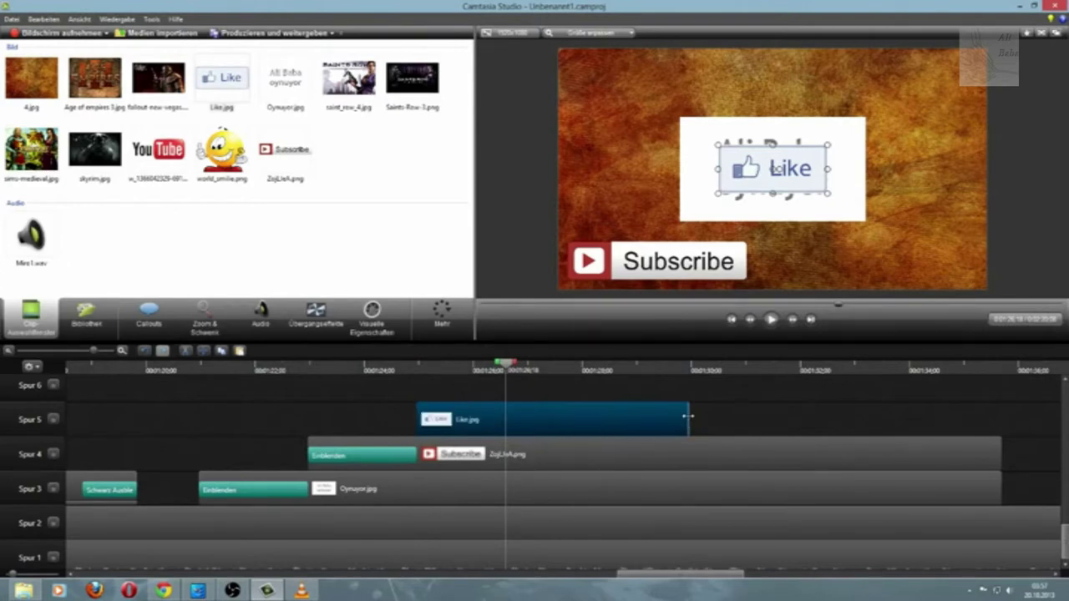
pyautogui.moveTo(689, 419); pyautogui.dragTo(1002, 430)
# Step: Add an Einblenden transition of about 2 seconds to the start of the Like.jpg clip on Spur 5
pyautogui.click(305, 321)
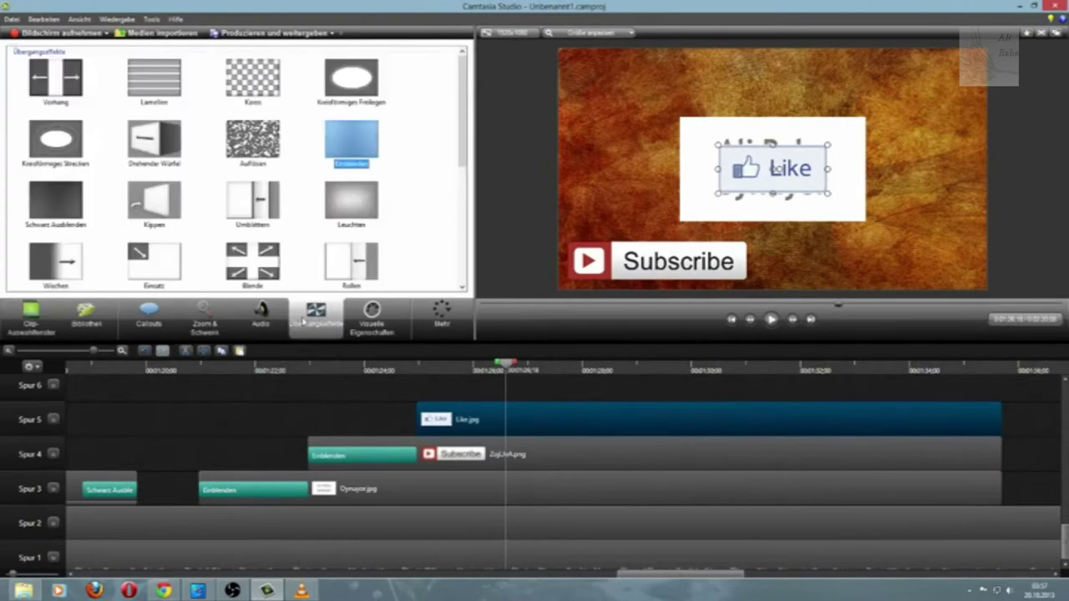
pyautogui.moveTo(368, 176); pyautogui.dragTo(467, 424)
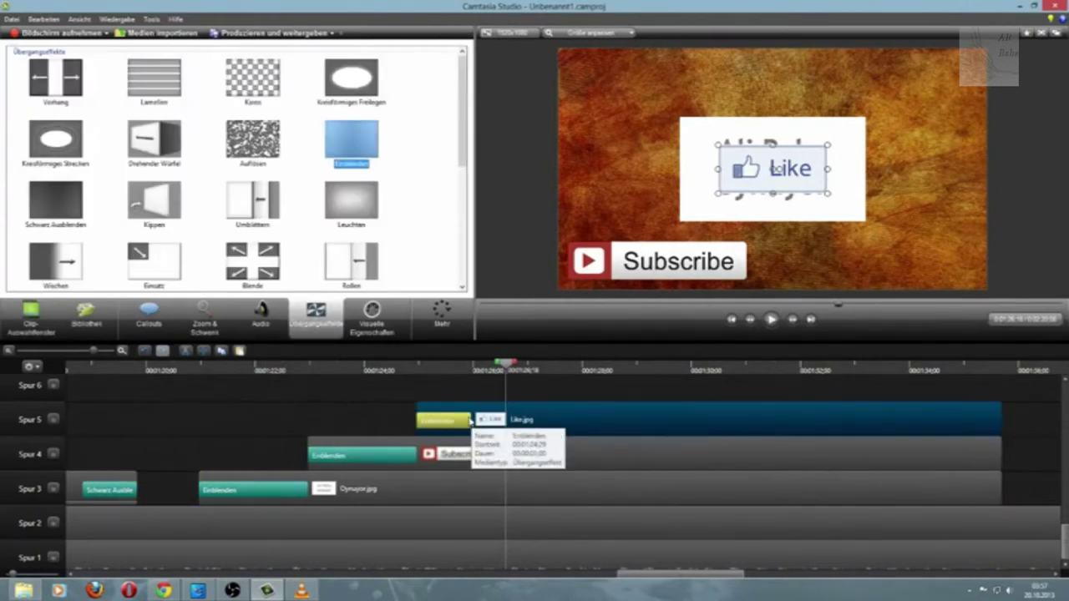
pyautogui.moveTo(470, 421); pyautogui.dragTo(527, 419)
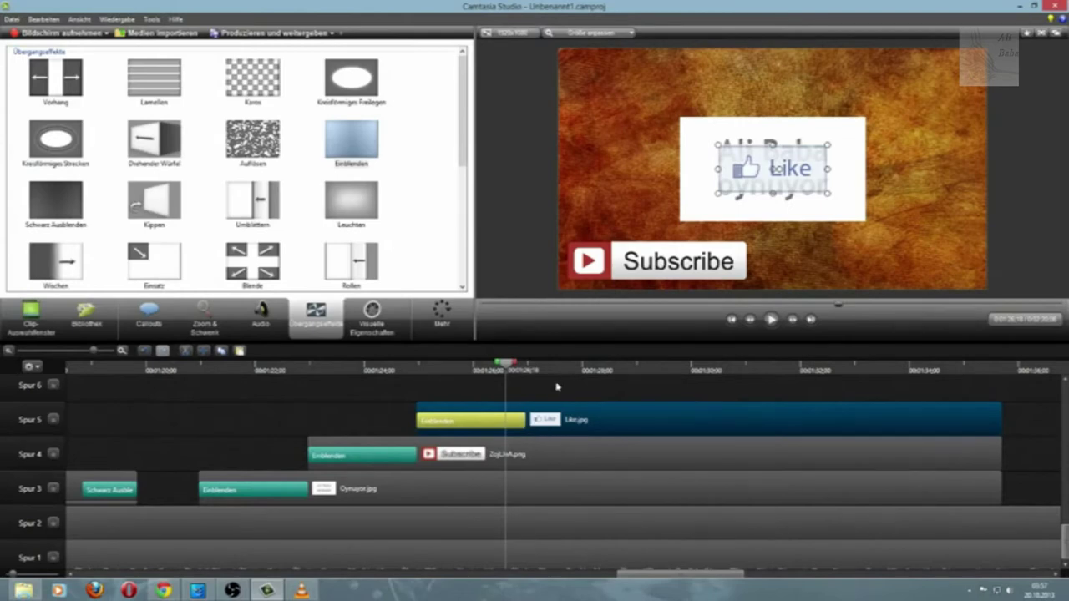
# Step: Move the Like image into the canvas's upper-right corner, checking at a time after its fade-in
pyautogui.click(564, 386)
pyautogui.click(587, 370)
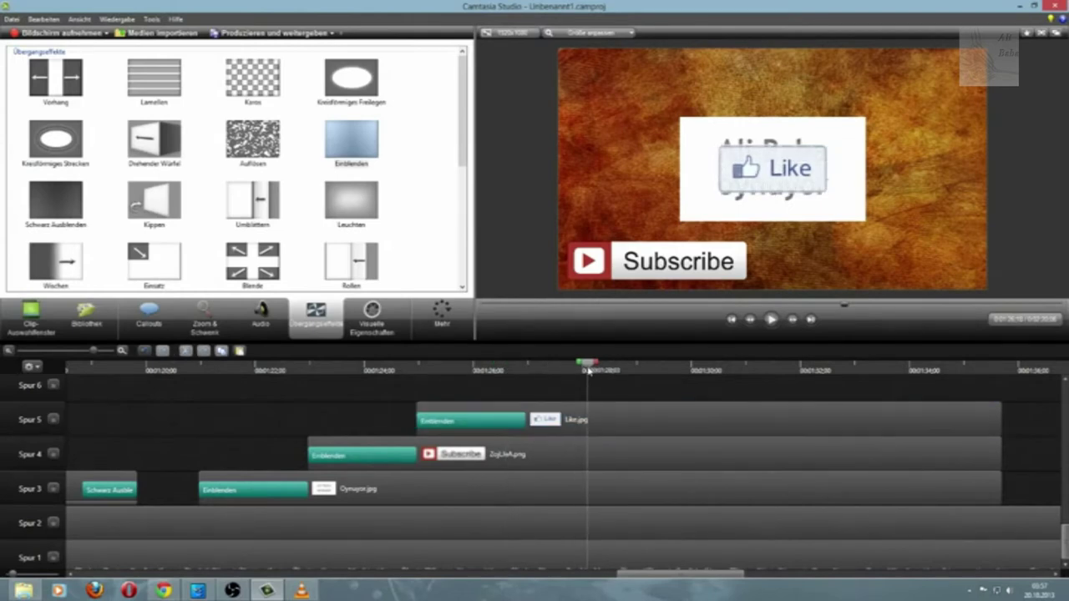
pyautogui.moveTo(767, 176); pyautogui.dragTo(918, 81)
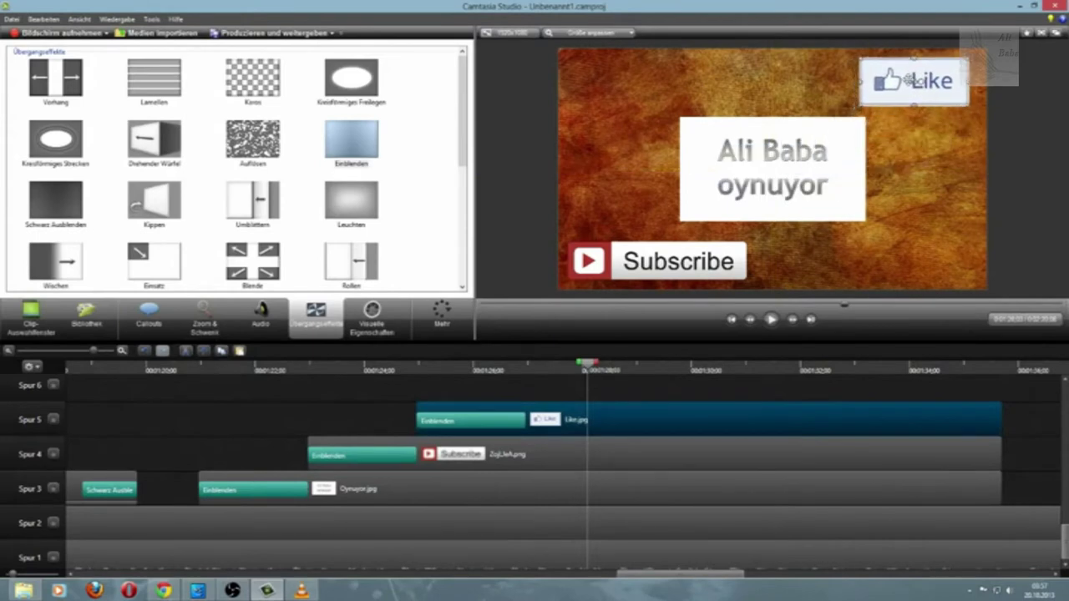
pyautogui.click(919, 158)
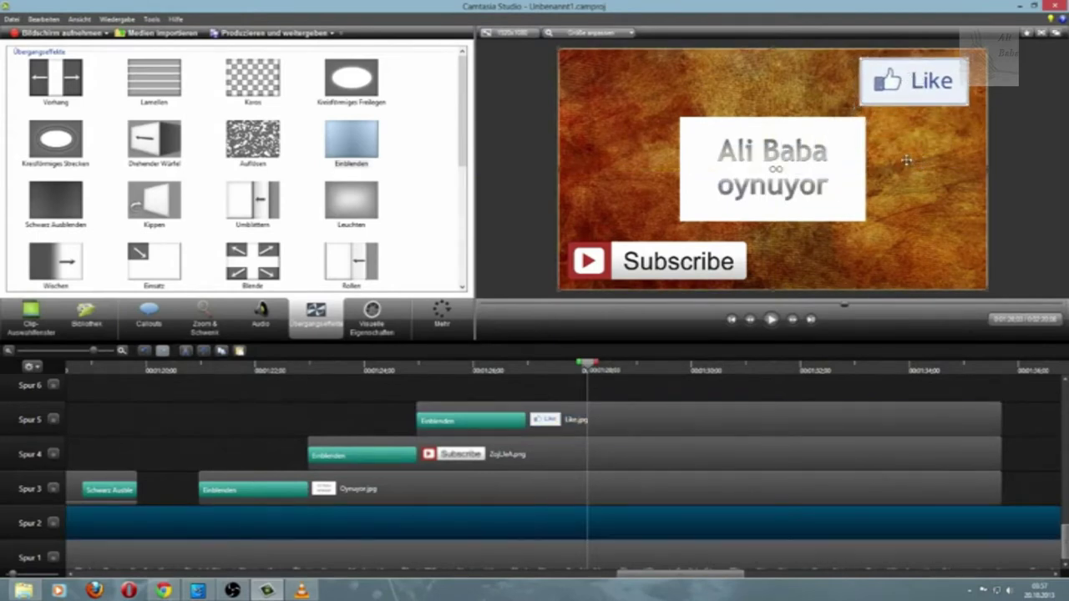
# Step: Place the YouTube logo image on Spur 6 starting where the Like clip's transition ends, and extend it to the end of the clips below
pyautogui.click(31, 318)
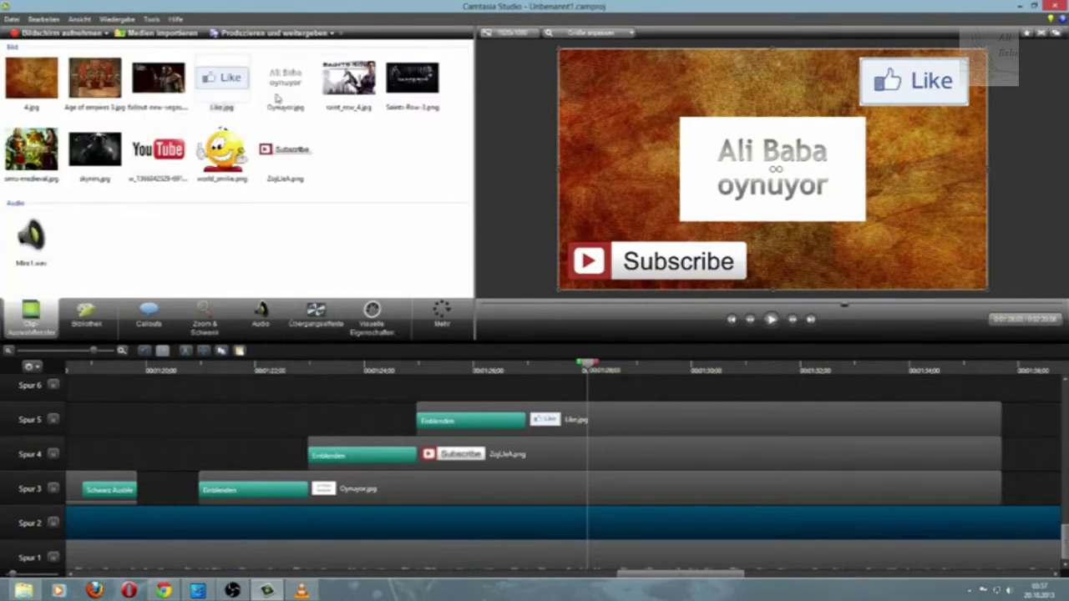
pyautogui.click(158, 161)
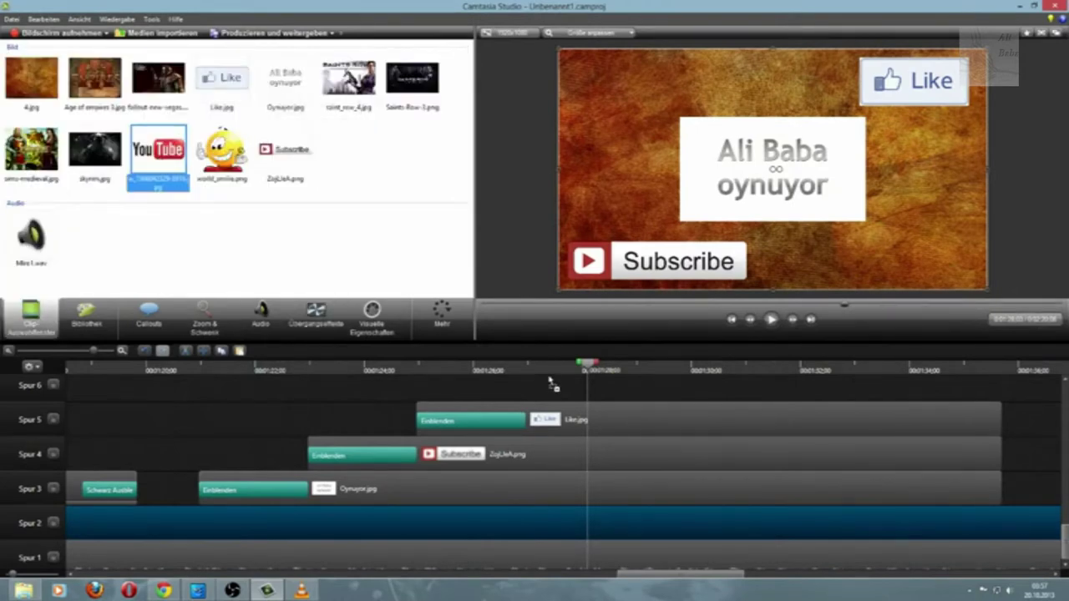
pyautogui.moveTo(548, 386); pyautogui.dragTo(548, 388)
pyautogui.moveTo(692, 455); pyautogui.dragTo(671, 457)
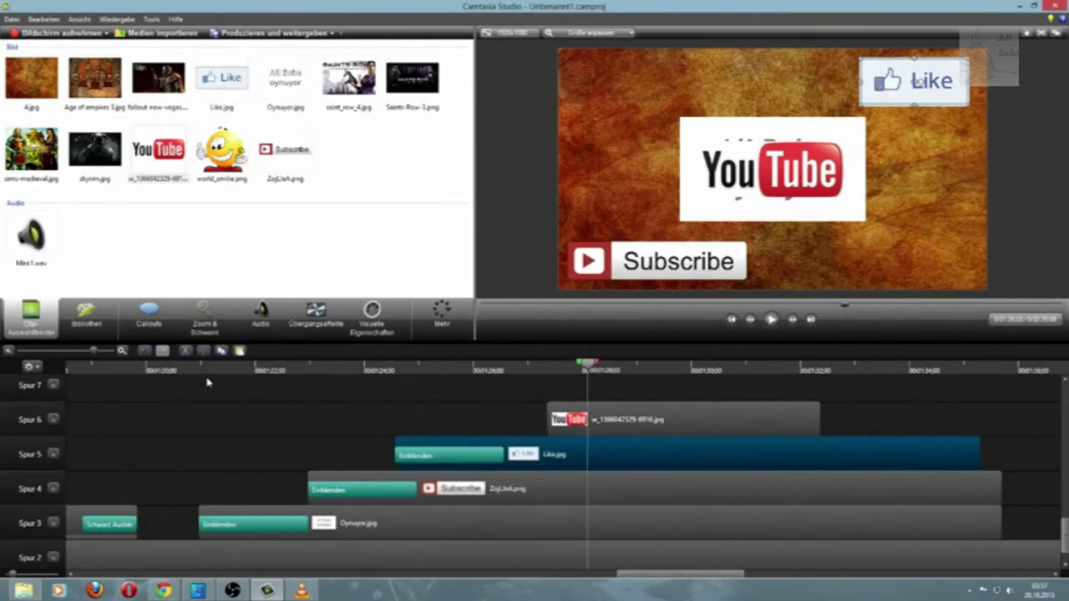
pyautogui.click(145, 353)
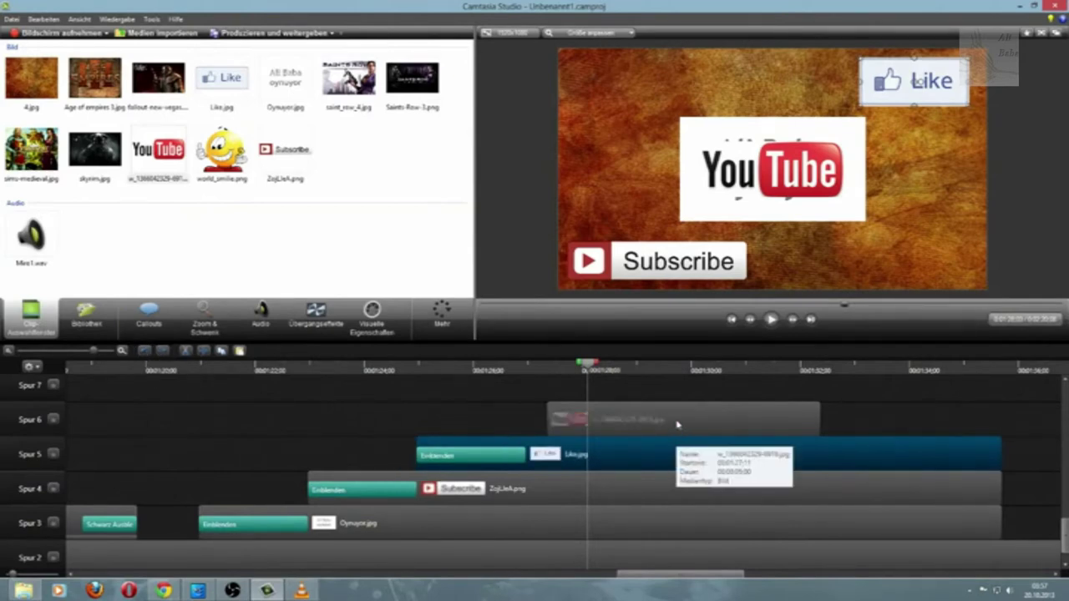
pyautogui.moveTo(678, 425); pyautogui.dragTo(654, 429)
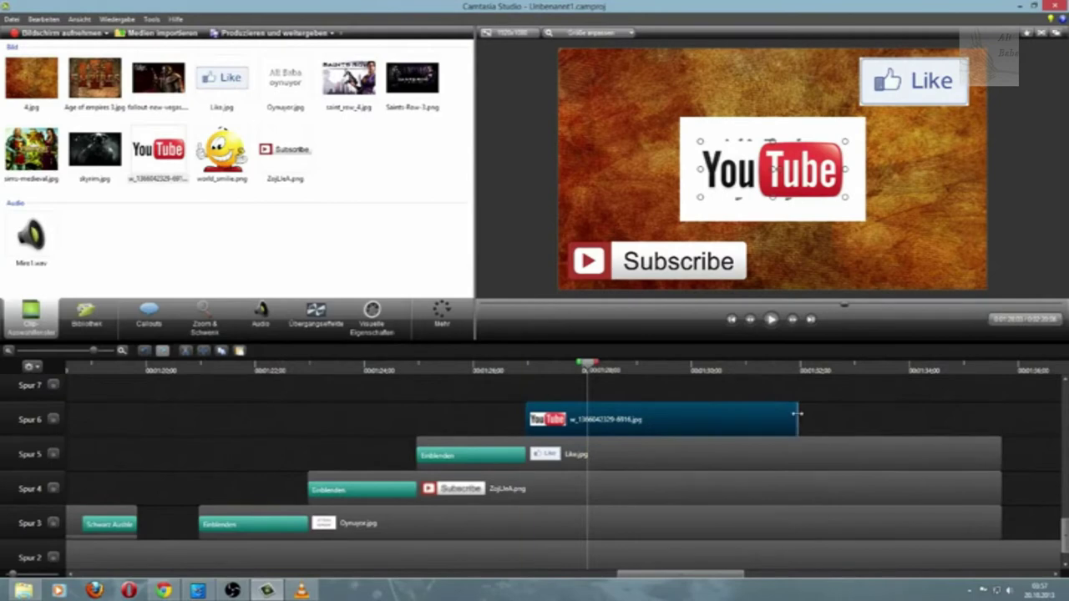
pyautogui.moveTo(797, 413); pyautogui.dragTo(981, 420)
pyautogui.moveTo(993, 420); pyautogui.dragTo(1001, 420)
# Step: Add an Einblenden transition of about 2 seconds to the start of the YouTube logo clip
pyautogui.click(294, 322)
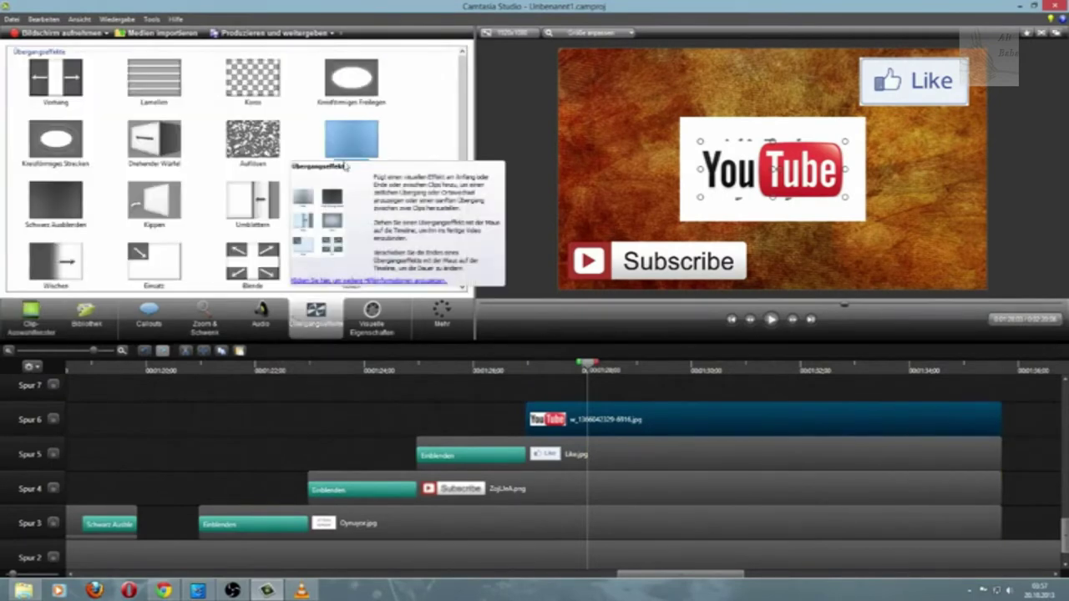
pyautogui.moveTo(357, 139); pyautogui.dragTo(635, 417)
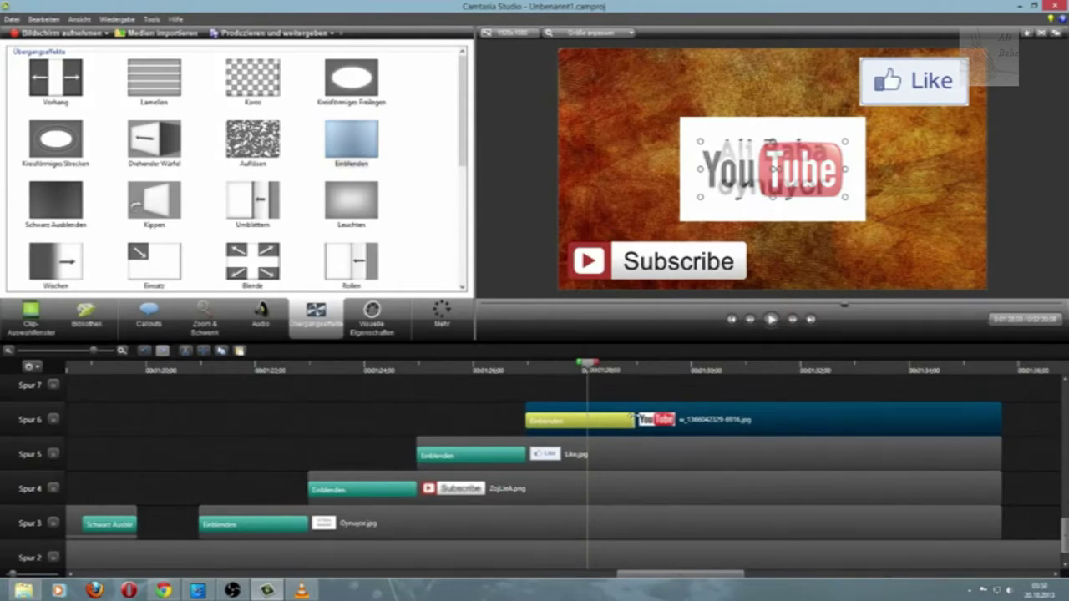
pyautogui.click(47, 323)
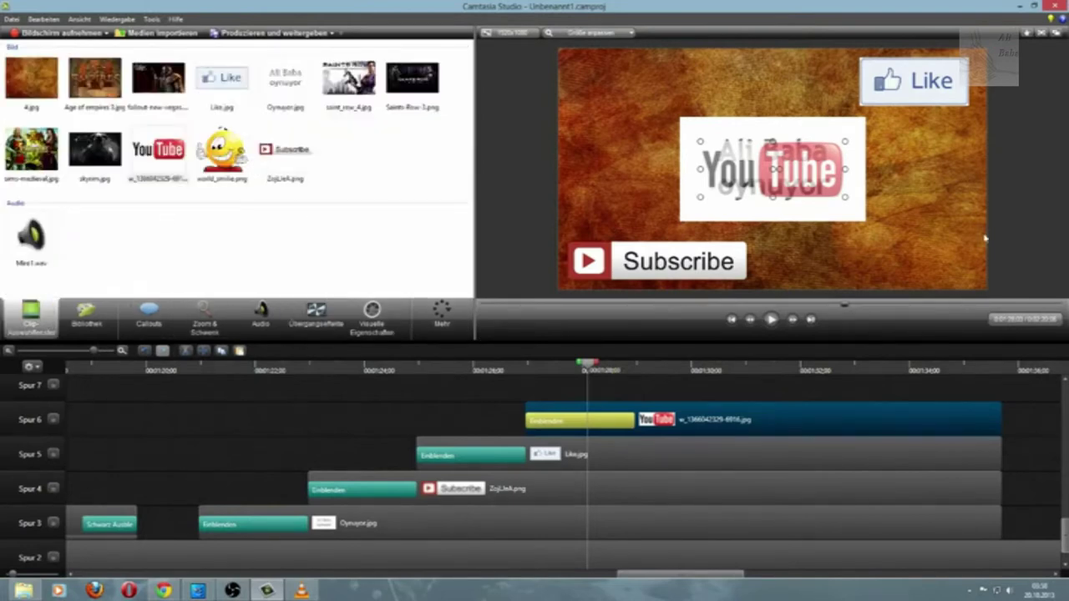
# Step: Move the YouTube logo into the canvas's upper-left corner and shrink it slightly to just under a third of the canvas width
pyautogui.click(708, 422)
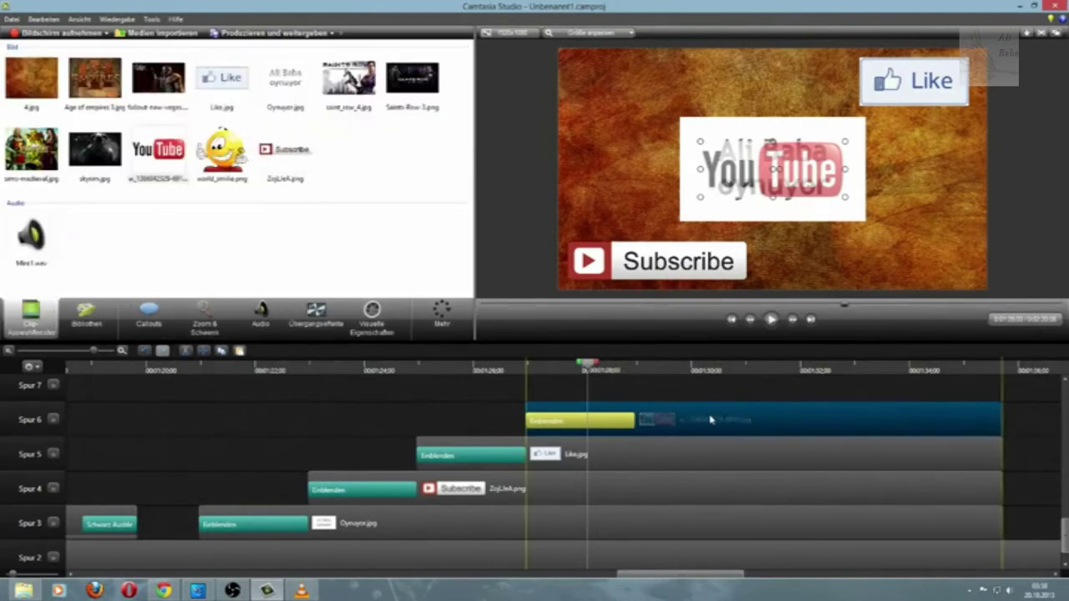
pyautogui.click(706, 367)
pyautogui.click(710, 371)
pyautogui.moveTo(772, 167); pyautogui.dragTo(646, 83)
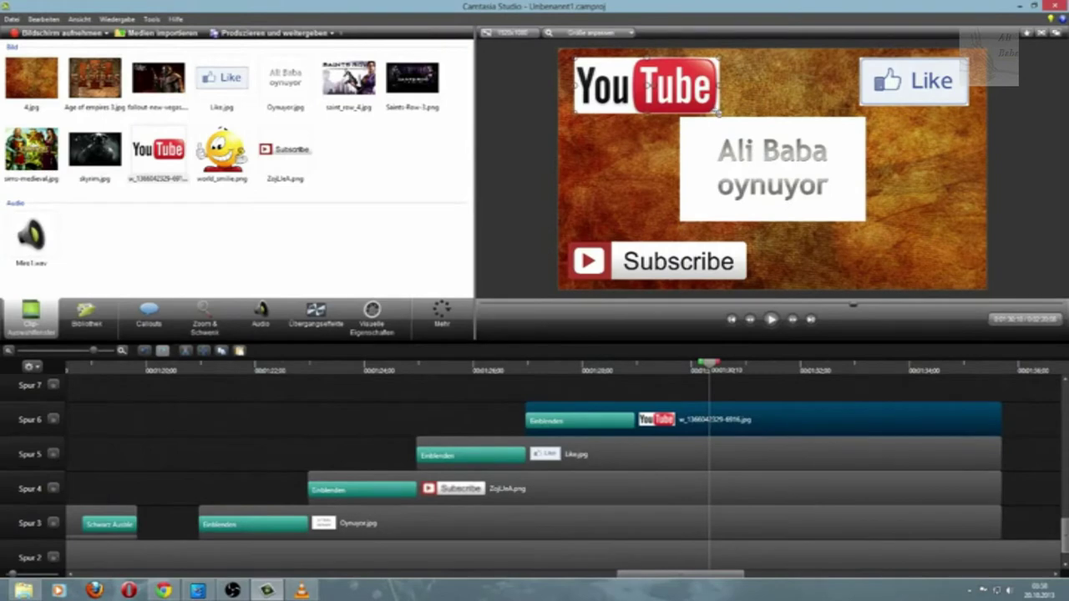
pyautogui.moveTo(718, 111); pyautogui.dragTo(703, 107)
pyautogui.click(543, 152)
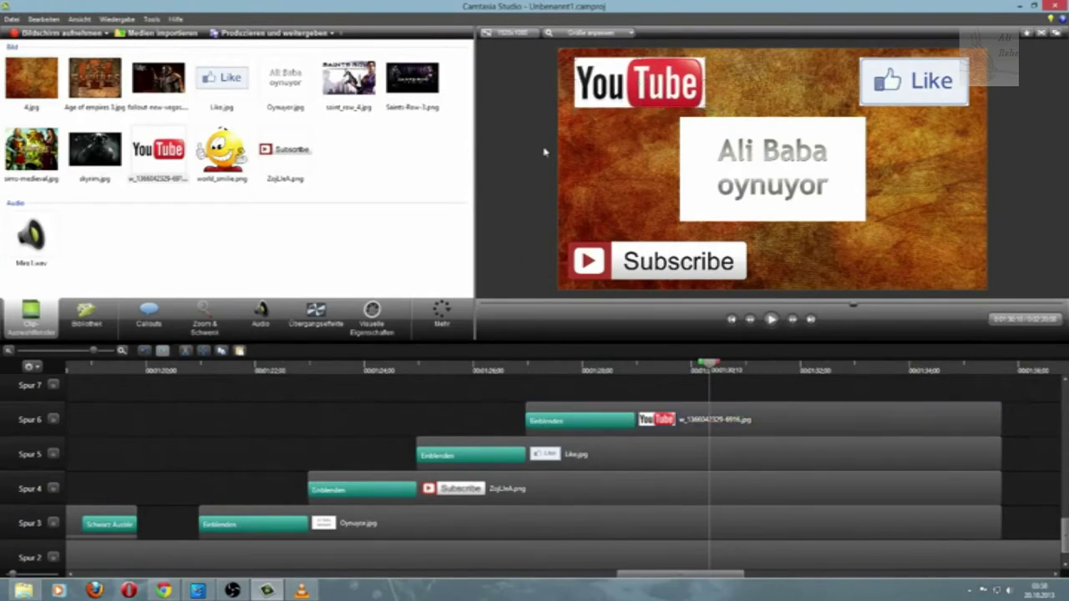
# Step: Place the smiley image world_smilie.png on Spur 7, starting where the YouTube clip's transition ends
pyautogui.click(223, 151)
pyautogui.moveTo(706, 402); pyautogui.dragTo(691, 397)
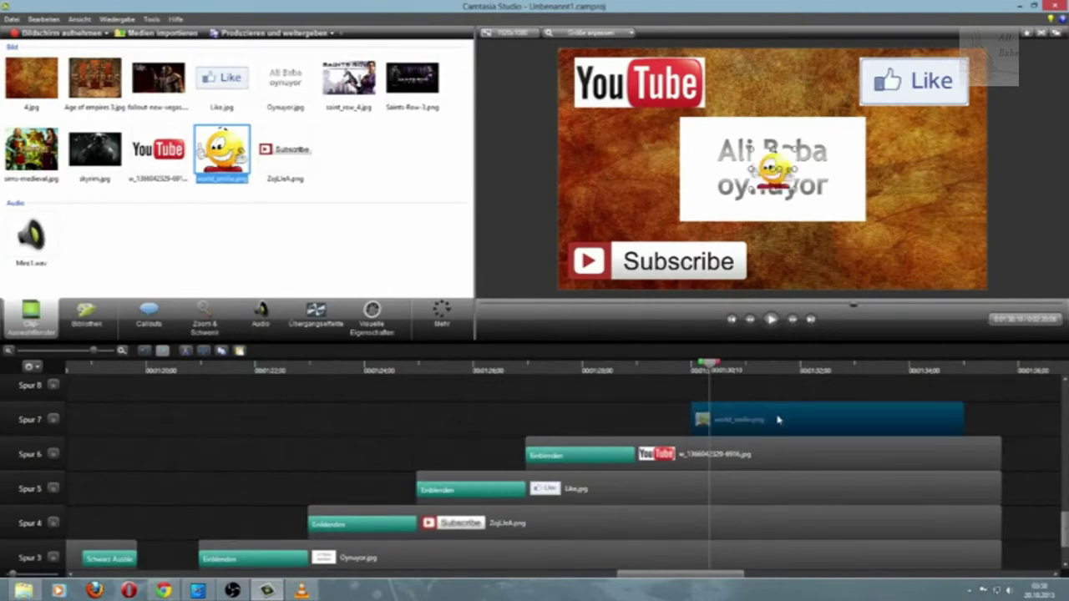
pyautogui.moveTo(777, 419); pyautogui.dragTo(720, 419)
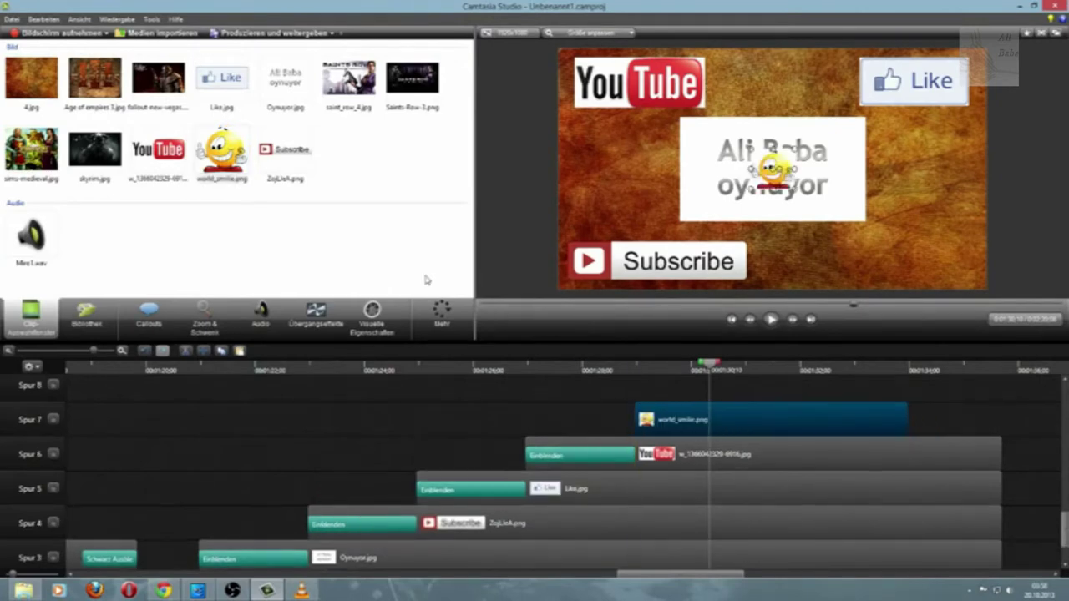
# Step: Add an Einblenden transition of about 2 seconds to the smiley clip's start and extend the clip to the end of the clips below
pyautogui.click(316, 317)
pyautogui.moveTo(351, 141); pyautogui.dragTo(743, 418)
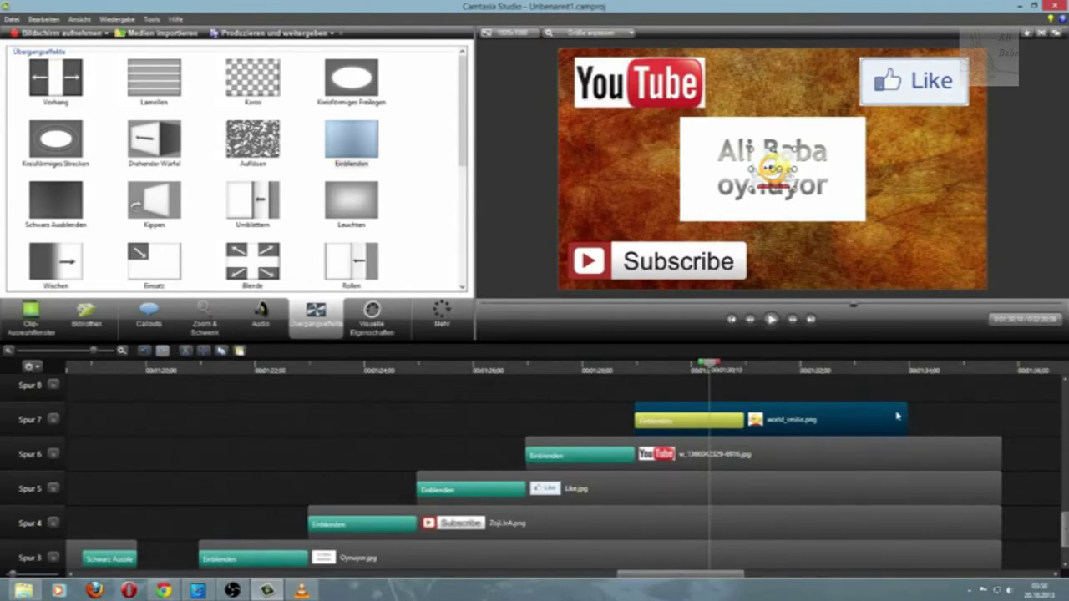
pyautogui.moveTo(908, 415); pyautogui.dragTo(1002, 417)
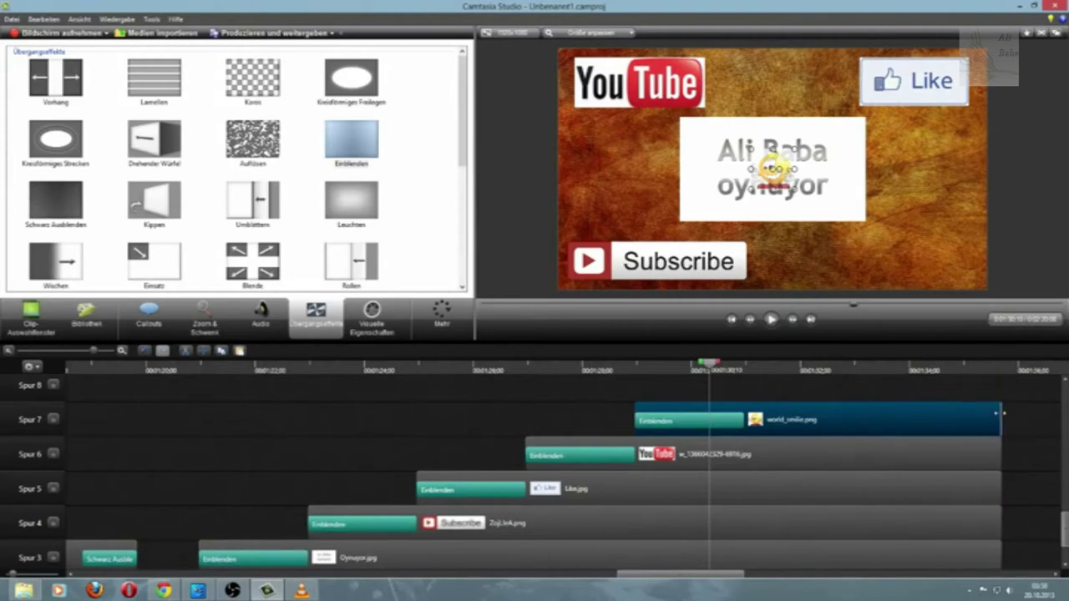
# Step: Select the image clips on Spur 3 to Spur 7 together and shift them slightly earlier, closer to the Spur 3 clip that fades to black
pyautogui.scroll(-1, 957, 482)
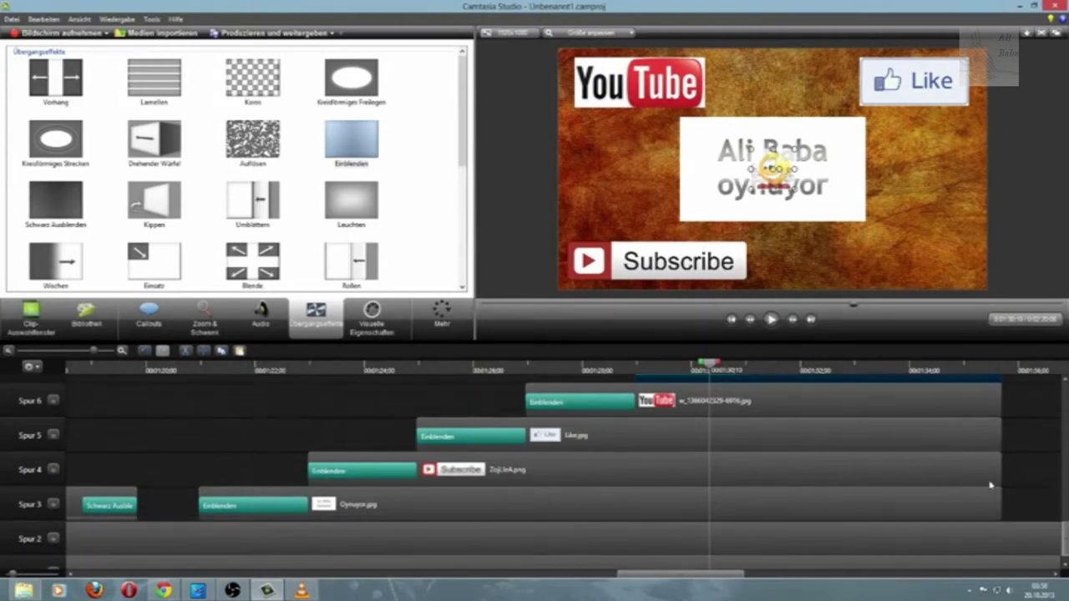
pyautogui.moveTo(1017, 508); pyautogui.dragTo(830, 522)
pyautogui.scroll(-8, 823, 513)
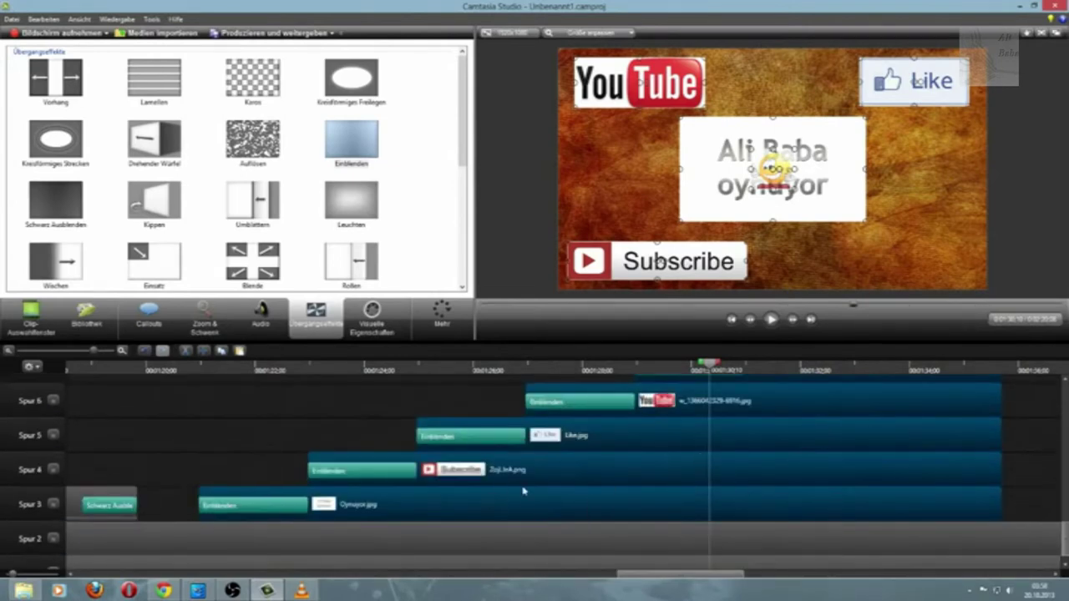
pyautogui.moveTo(537, 499); pyautogui.dragTo(504, 522)
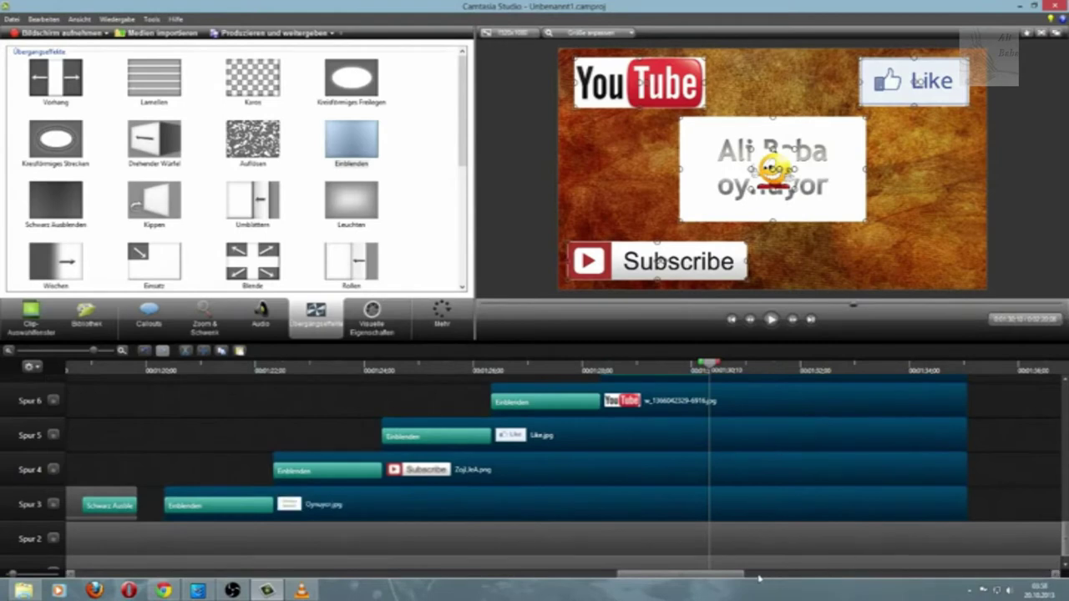
# Step: Extend the image clips on Spur 3 to Spur 7 to a common end just past 00:01:42
pyautogui.moveTo(733, 578); pyautogui.dragTo(770, 574)
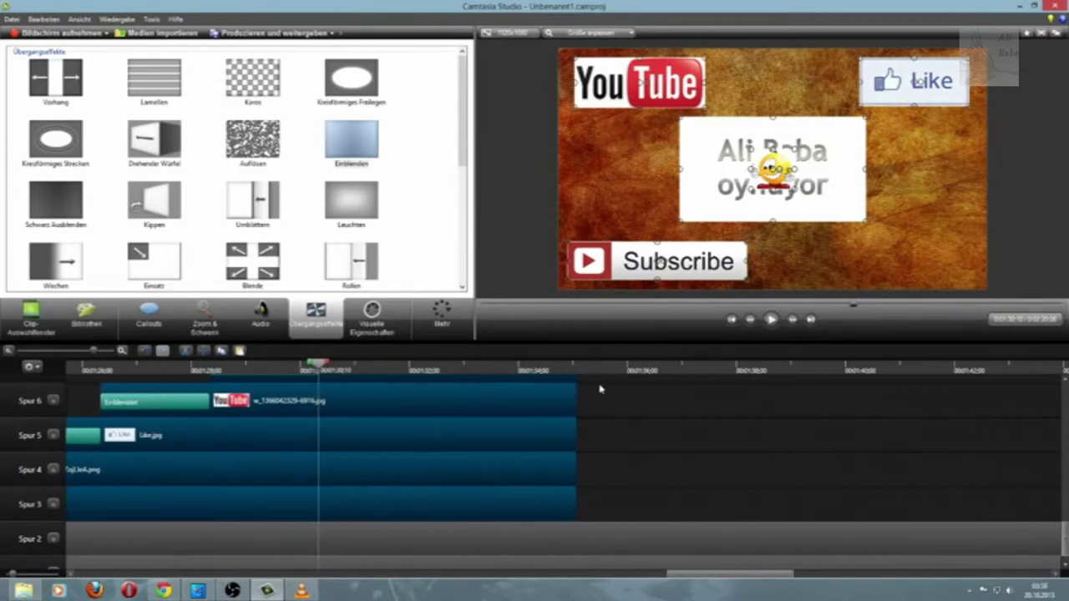
pyautogui.click(578, 370)
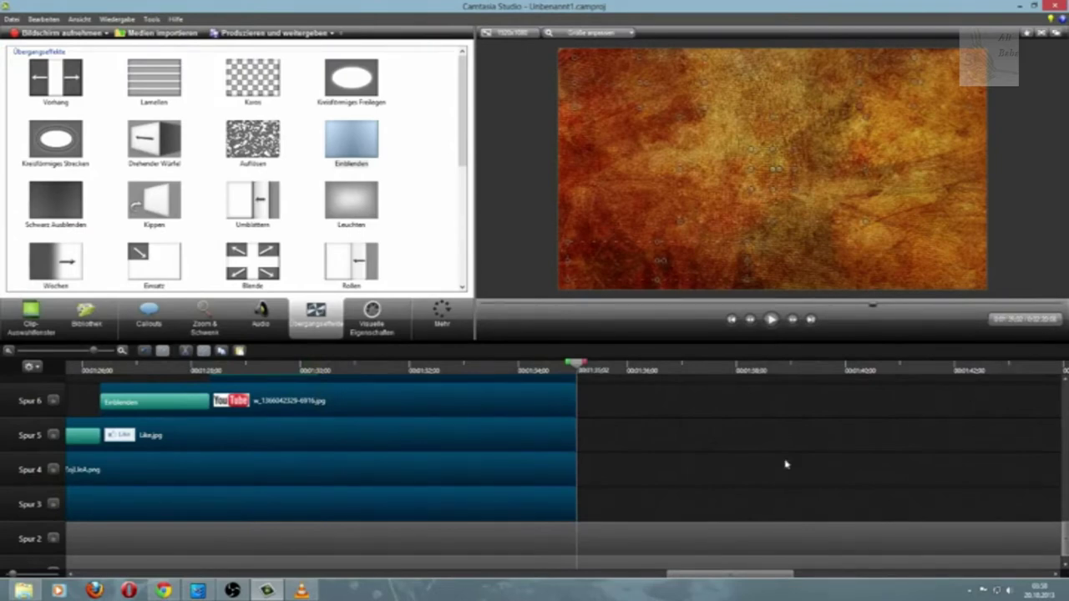
pyautogui.moveTo(576, 498); pyautogui.dragTo(989, 496)
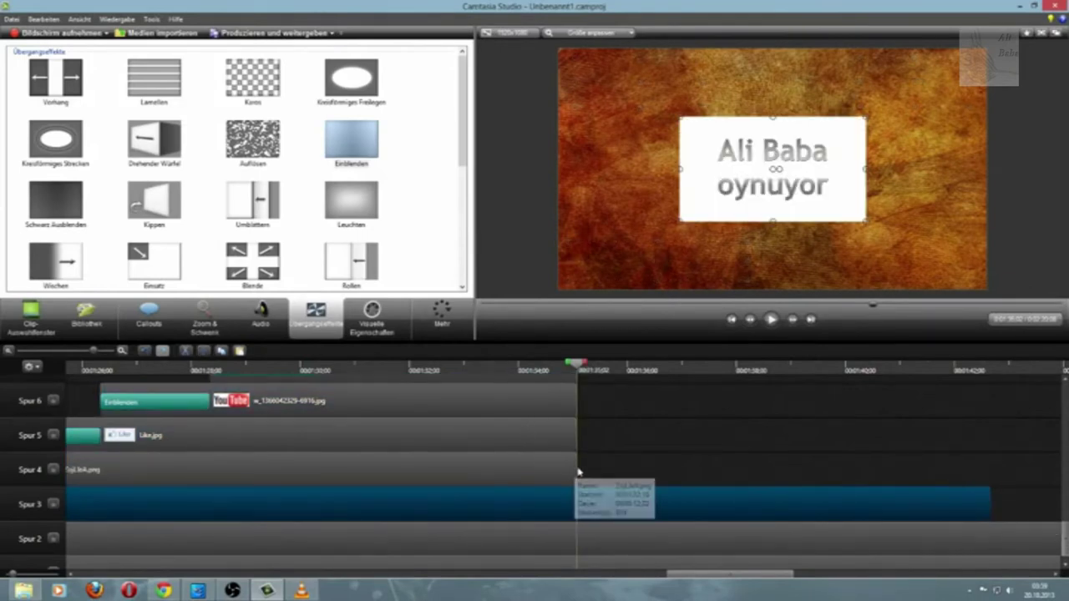
pyautogui.moveTo(577, 468); pyautogui.dragTo(990, 469)
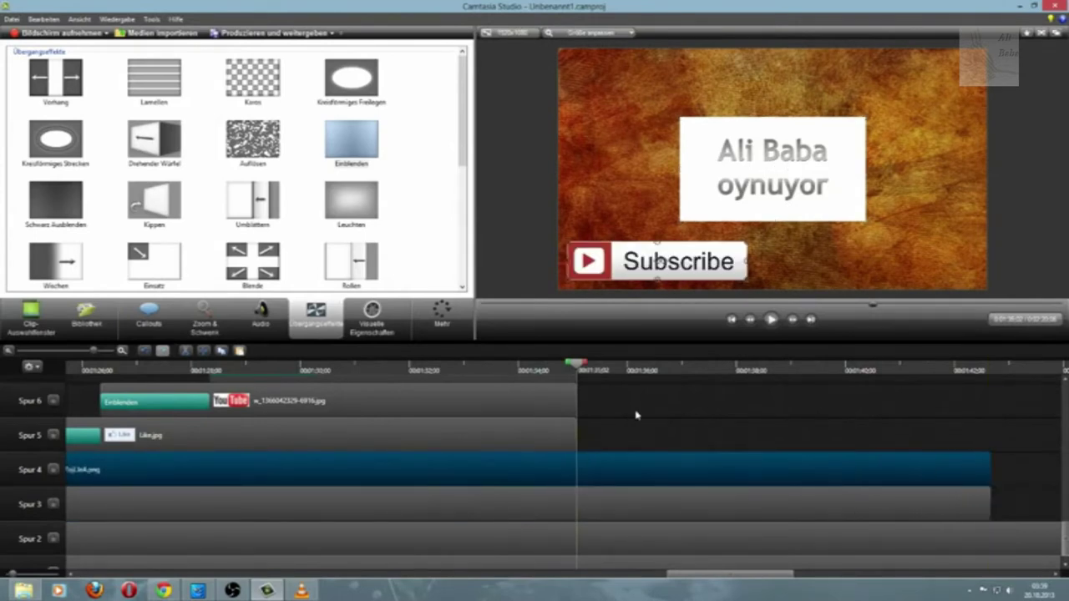
pyautogui.moveTo(576, 433); pyautogui.dragTo(990, 433)
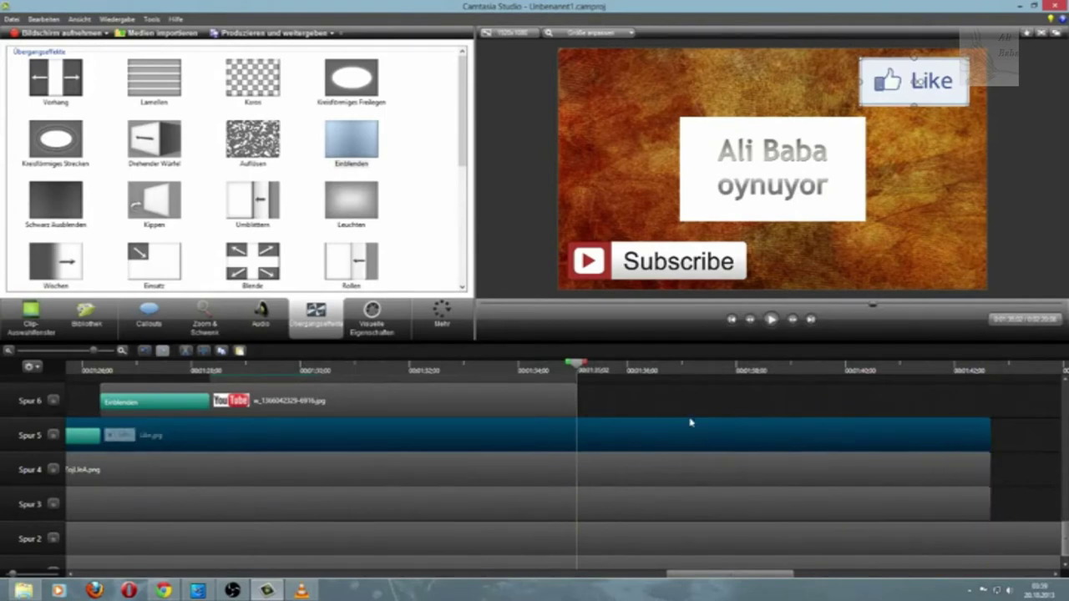
pyautogui.scroll(2, 687, 420)
pyautogui.moveTo(578, 461); pyautogui.dragTo(990, 456)
pyautogui.moveTo(570, 426); pyautogui.dragTo(990, 419)
pyautogui.click(1053, 455)
pyautogui.scroll(-2, 1052, 456)
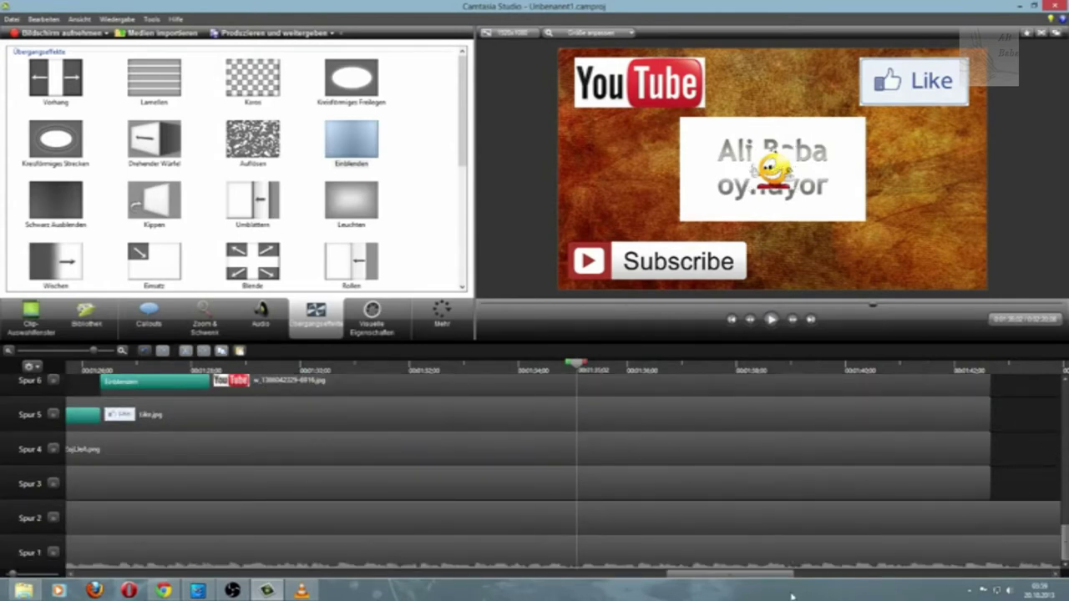
# Step: Enlarge the smiley image to about a fifth of the canvas width and position it in the canvas's lower-right corner
pyautogui.moveTo(757, 579); pyautogui.dragTo(833, 578)
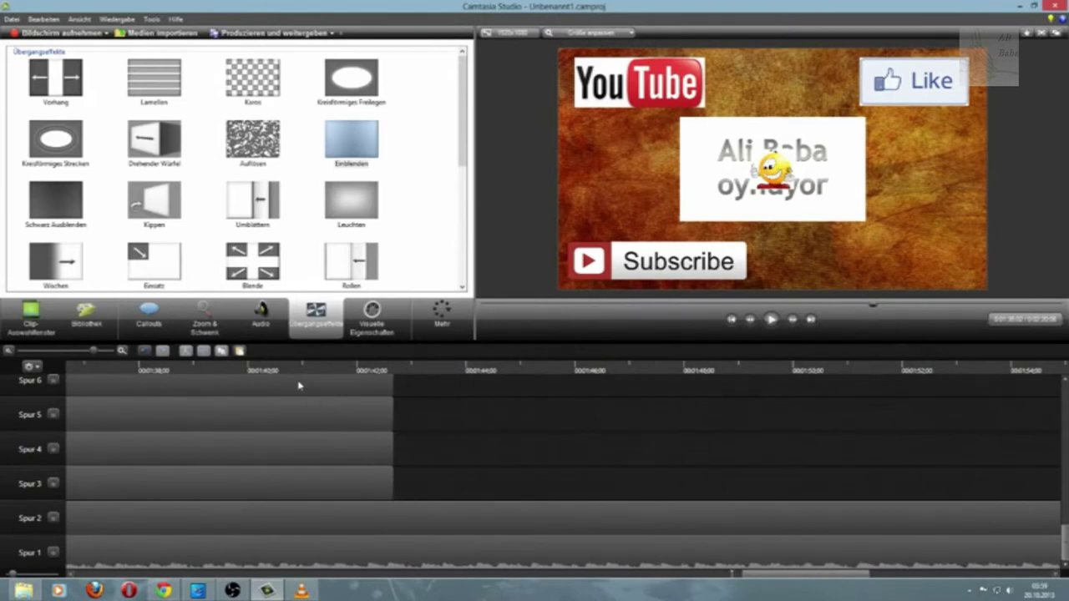
pyautogui.click(257, 365)
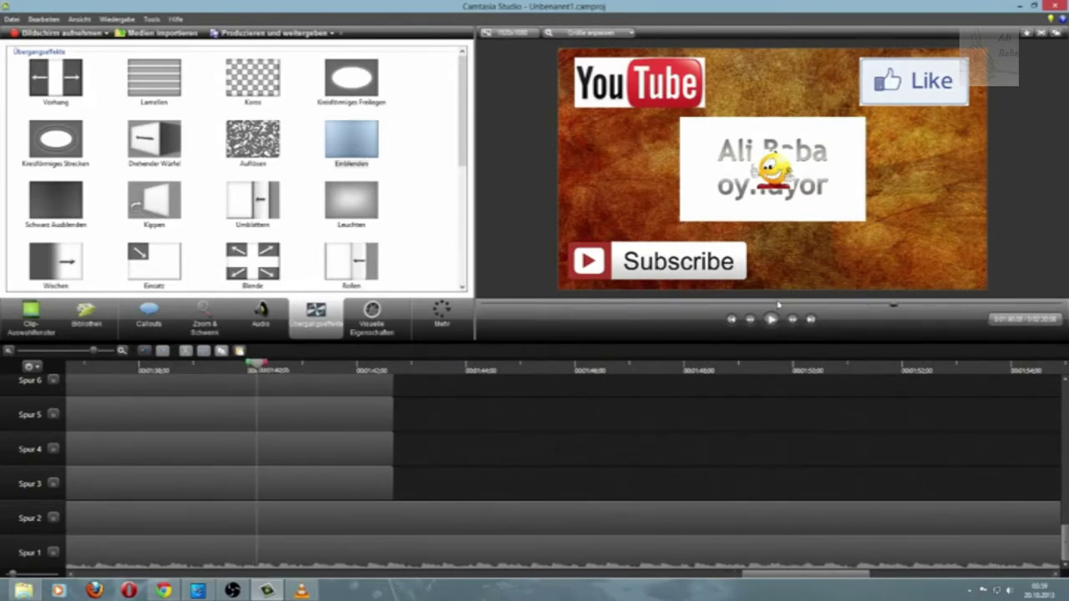
pyautogui.scroll(3, 515, 461)
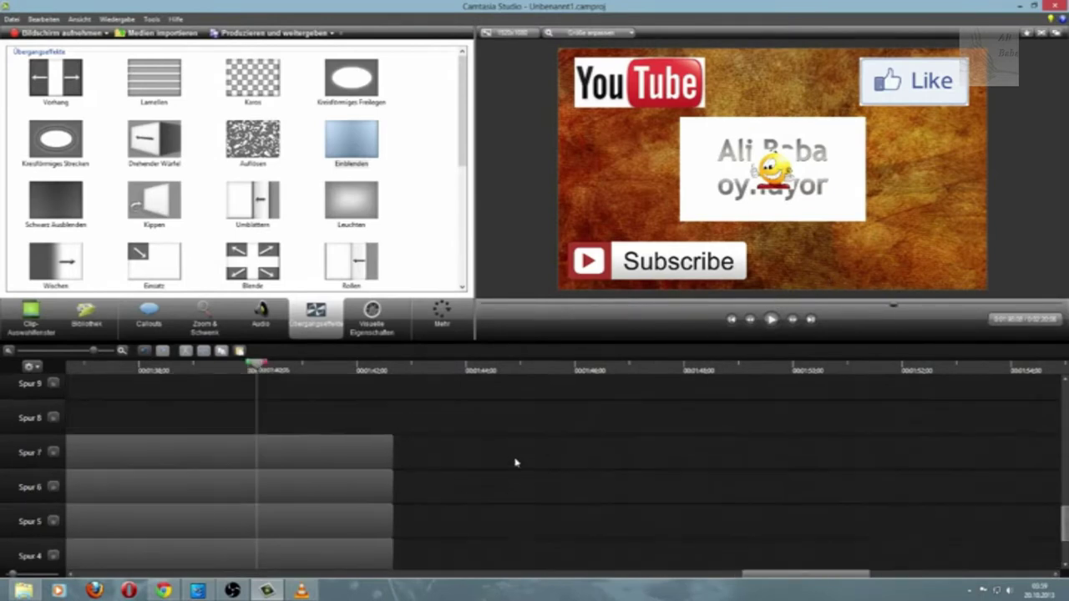
pyautogui.click(372, 452)
pyautogui.moveTo(772, 171); pyautogui.dragTo(880, 193)
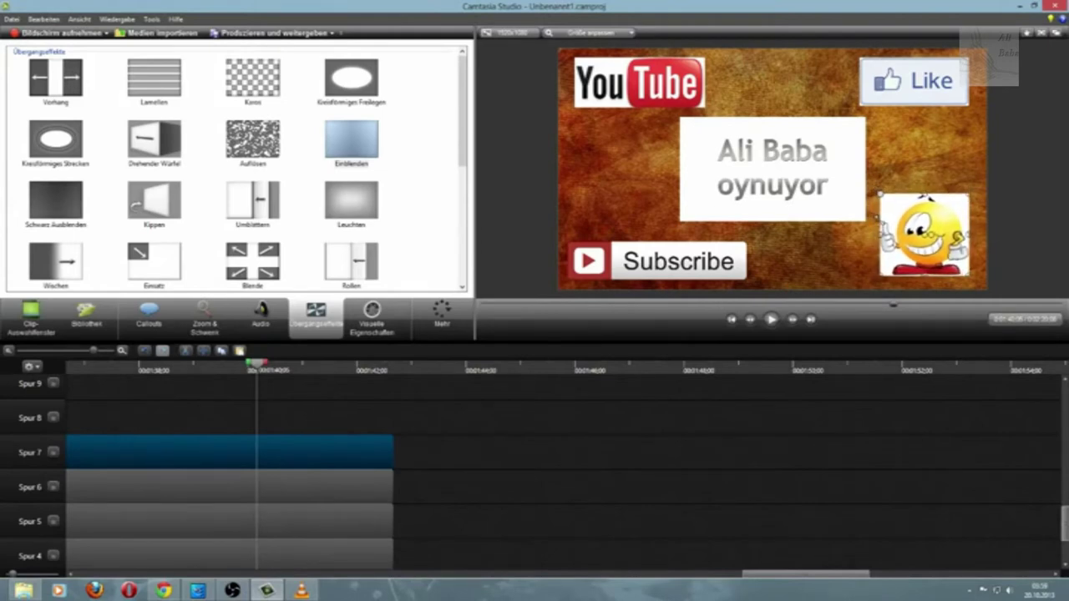
pyautogui.click(681, 483)
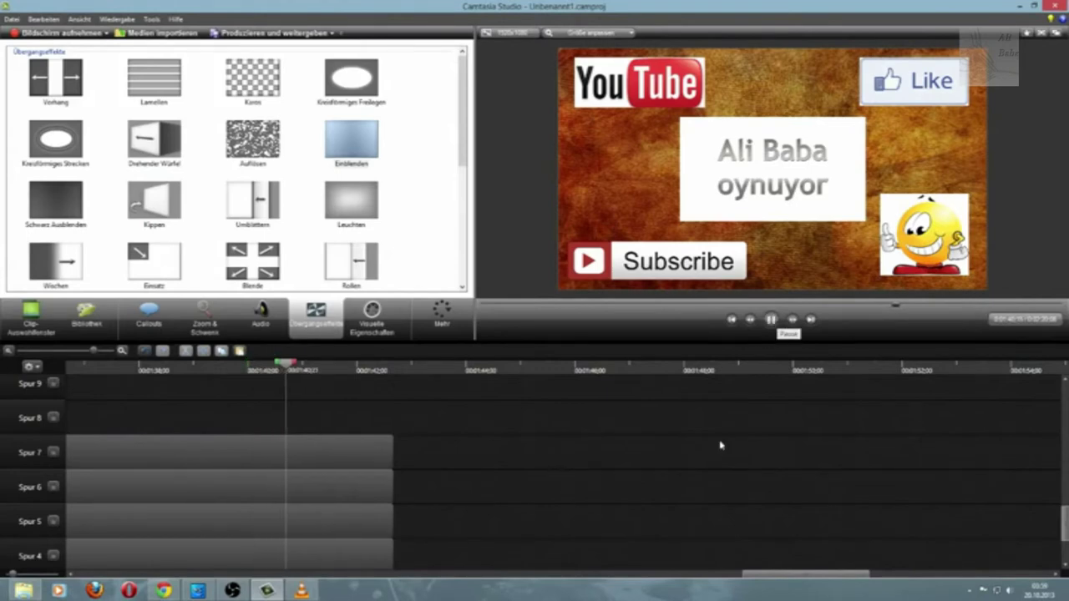
# Step: Play back the background music section around 00:02:02 several times and set the playhead at 00:02:02;27
pyautogui.scroll(-3, 745, 526)
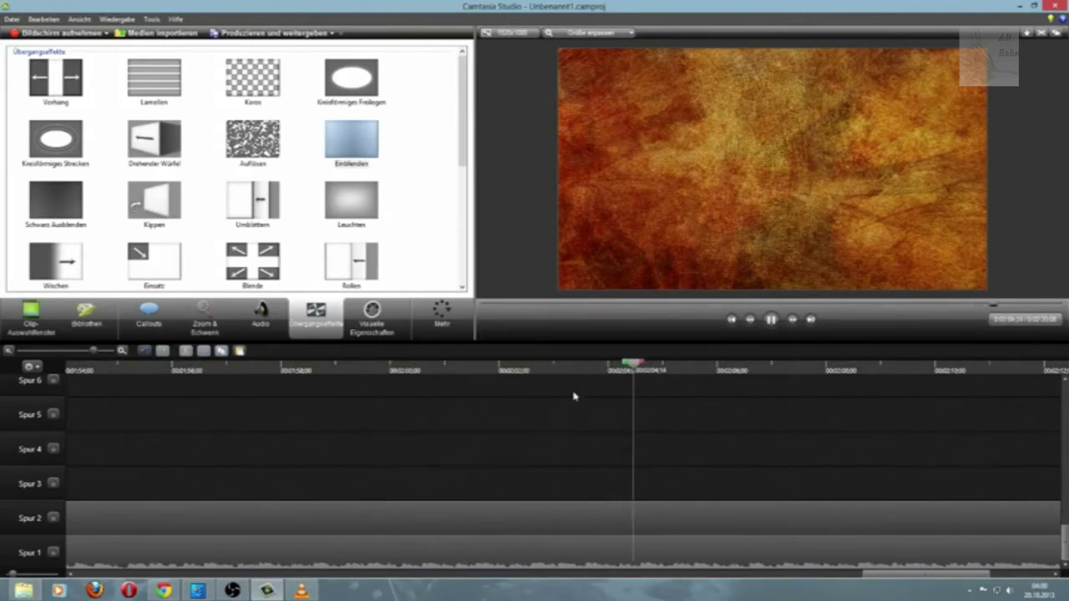
pyautogui.click(568, 365)
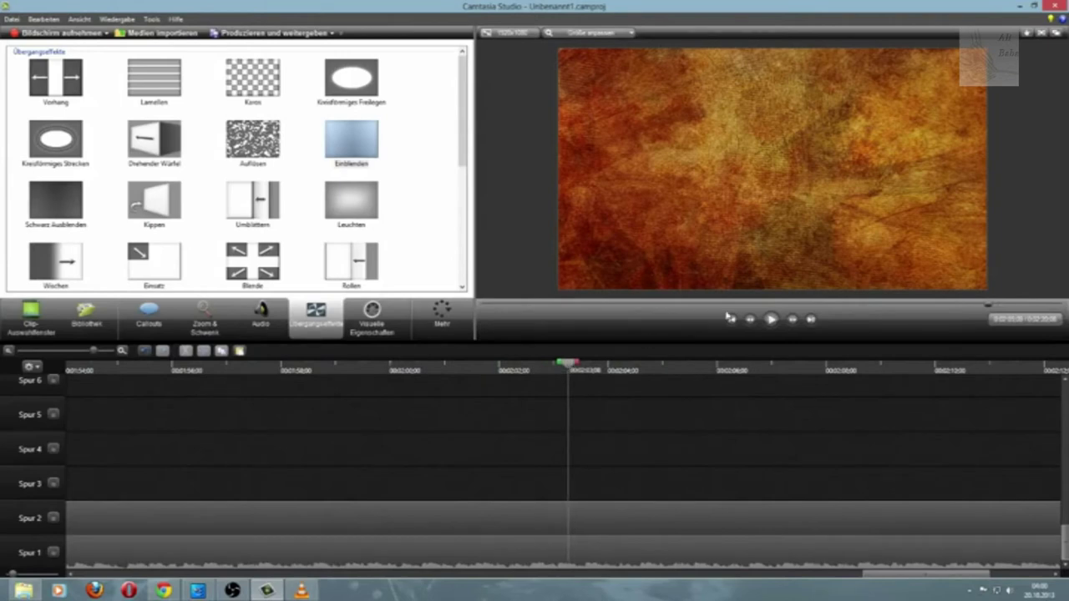
pyautogui.click(770, 320)
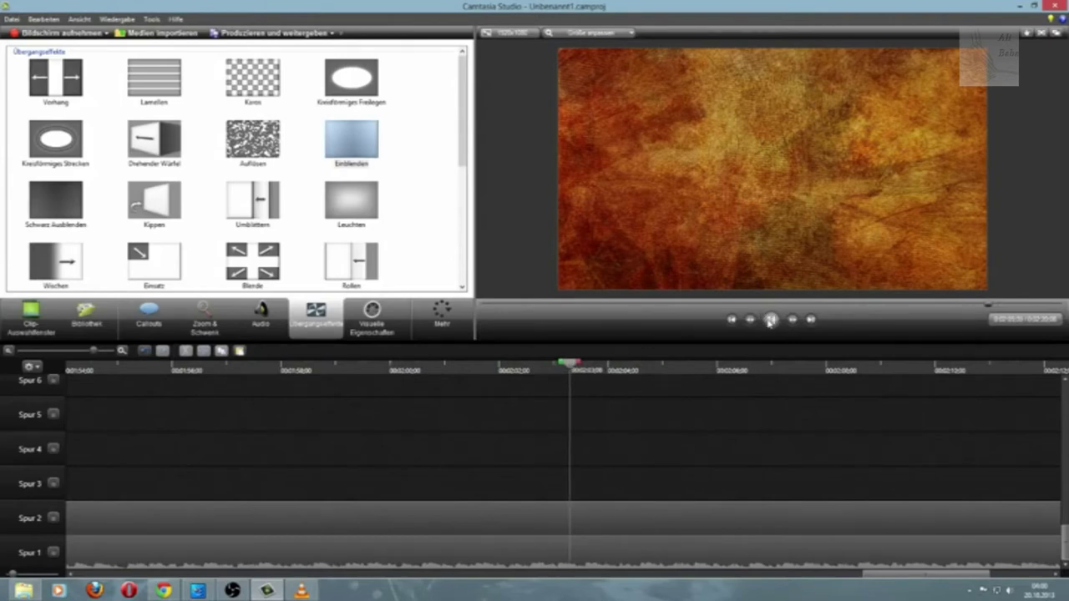
pyautogui.click(473, 367)
pyautogui.click(473, 368)
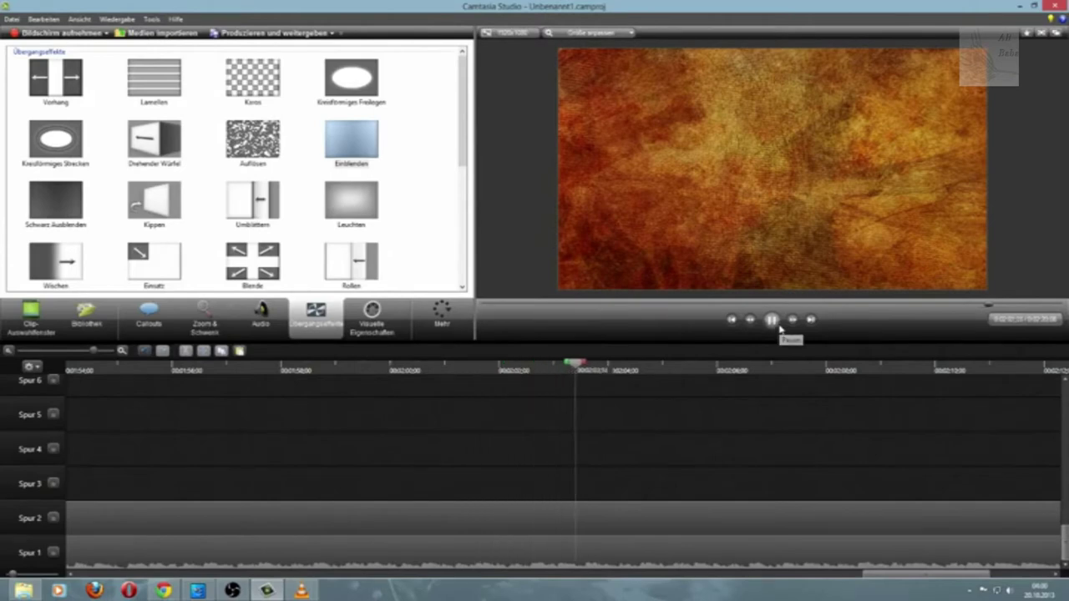
pyautogui.click(779, 328)
pyautogui.moveTo(544, 365); pyautogui.dragTo(490, 364)
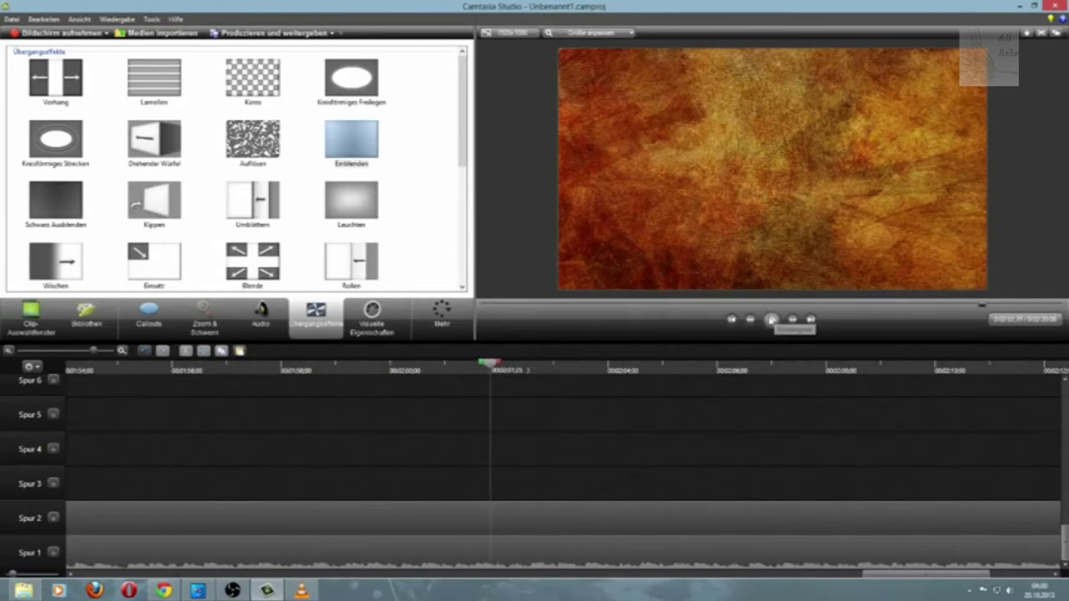
pyautogui.click(770, 319)
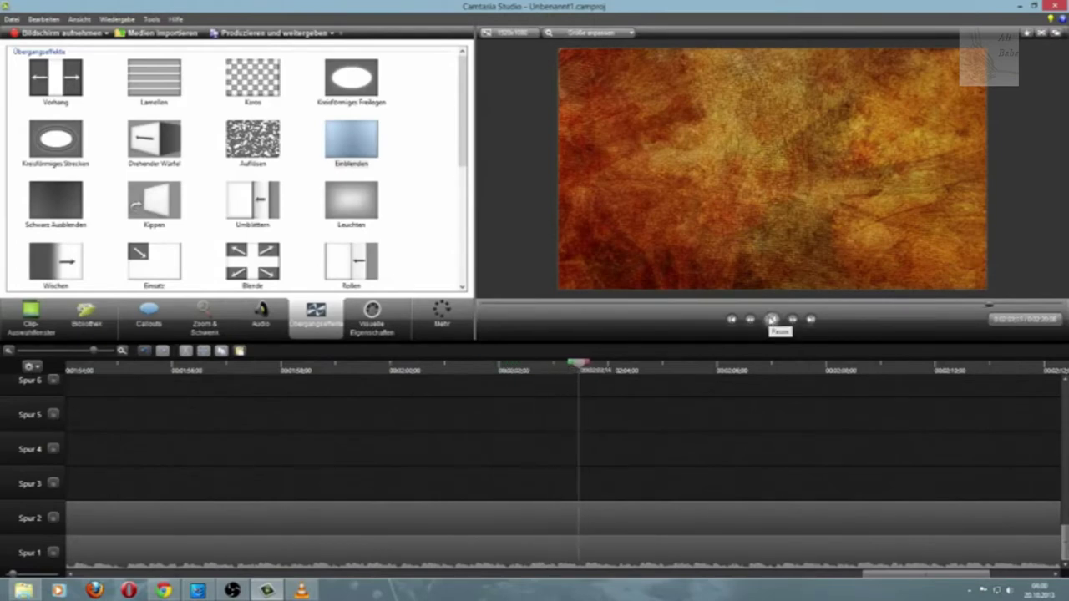
pyautogui.click(771, 319)
pyautogui.moveTo(552, 368); pyautogui.dragTo(549, 367)
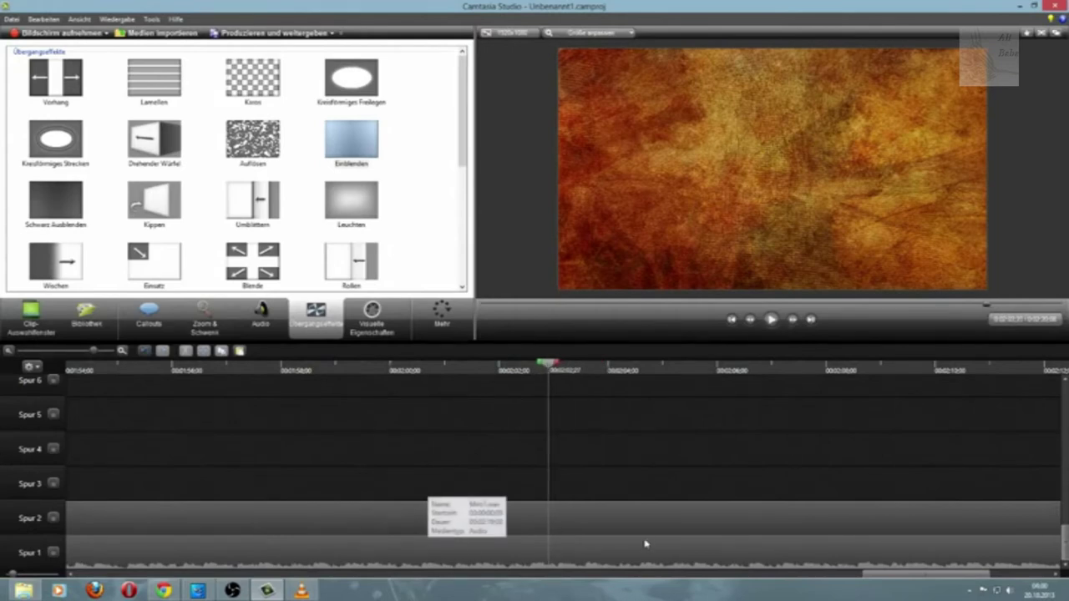
# Step: Preview the Animierter Titel from the library theme Calling Lights
pyautogui.click(91, 331)
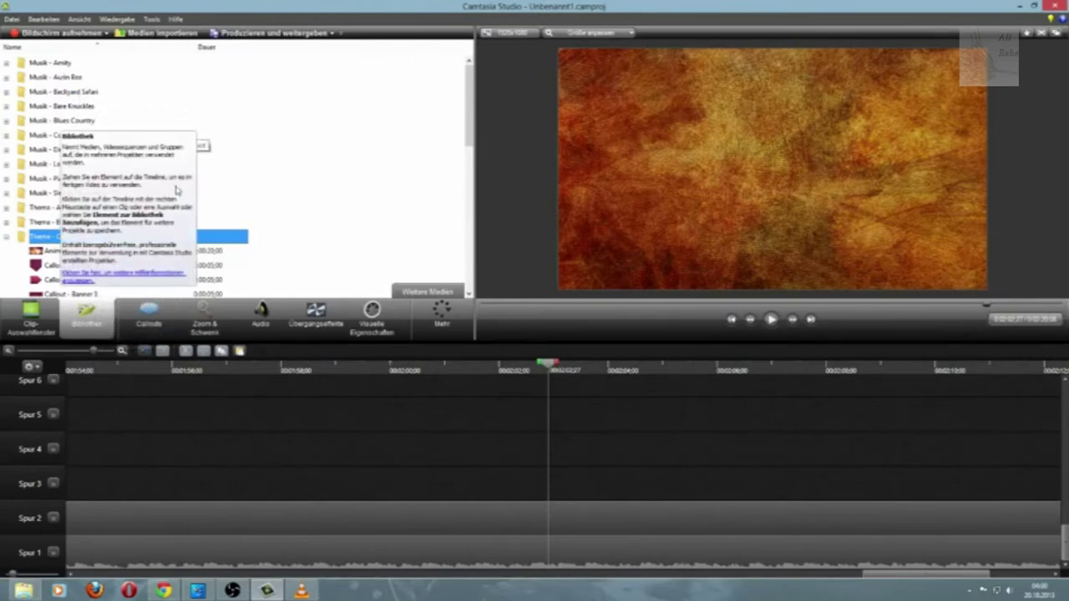
pyautogui.scroll(-2, 340, 201)
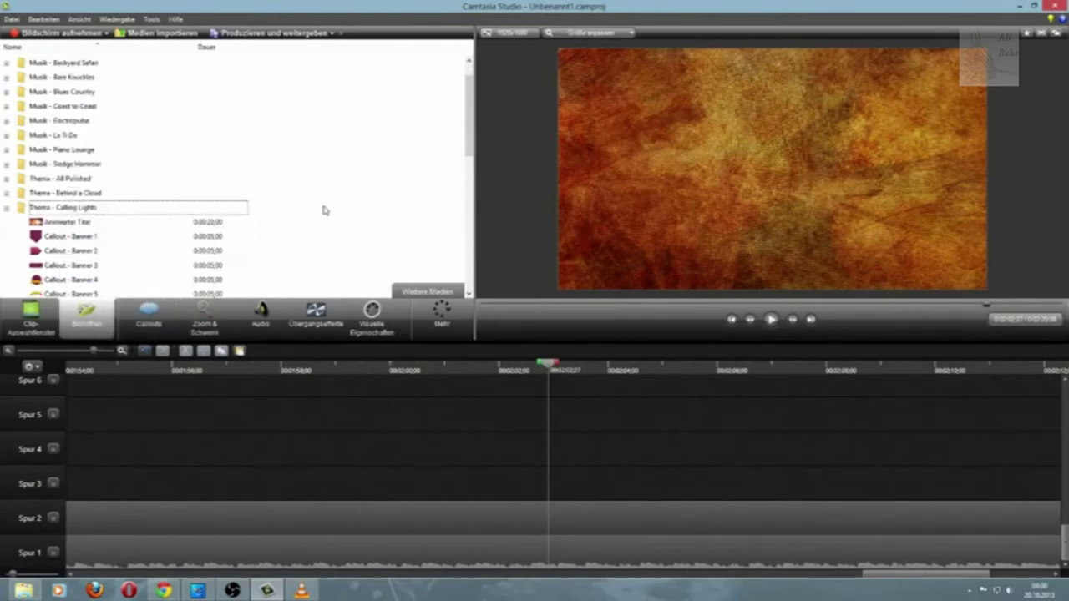
pyautogui.click(94, 221)
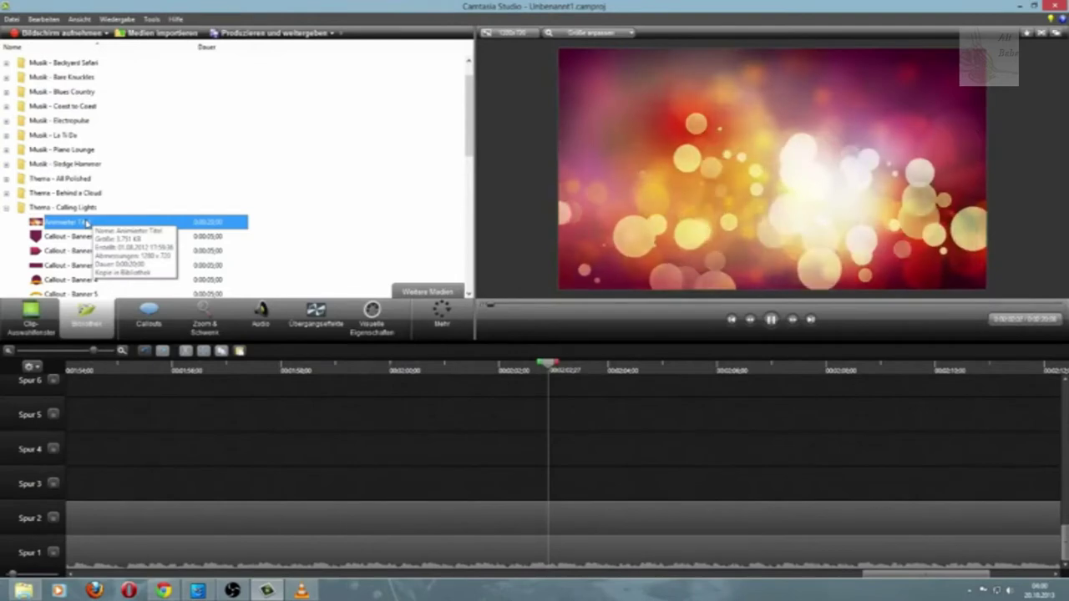
pyautogui.scroll(-5, 295, 221)
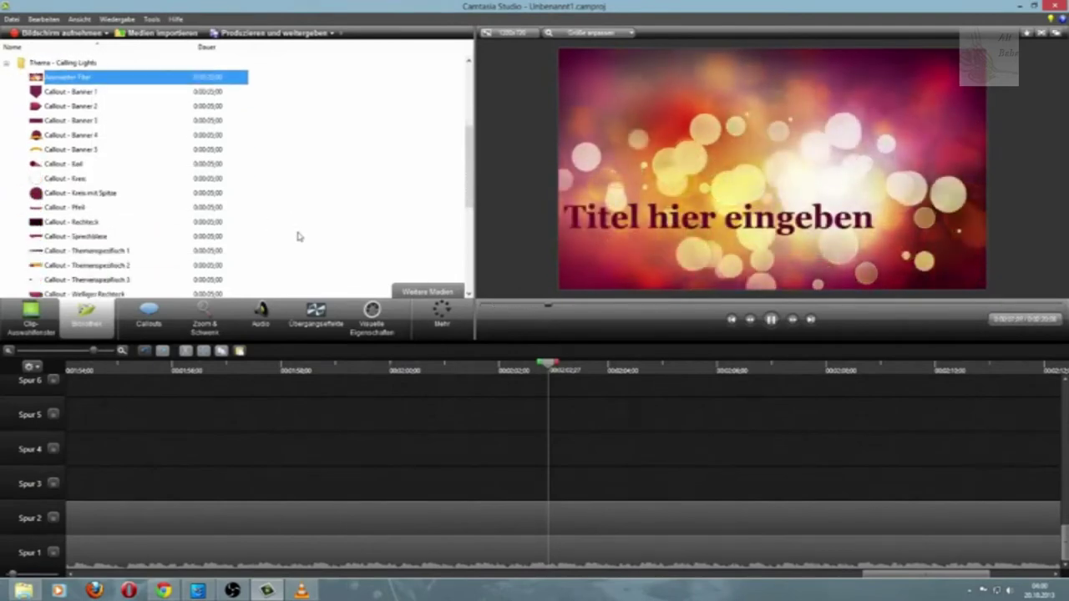
pyautogui.scroll(-2, 295, 237)
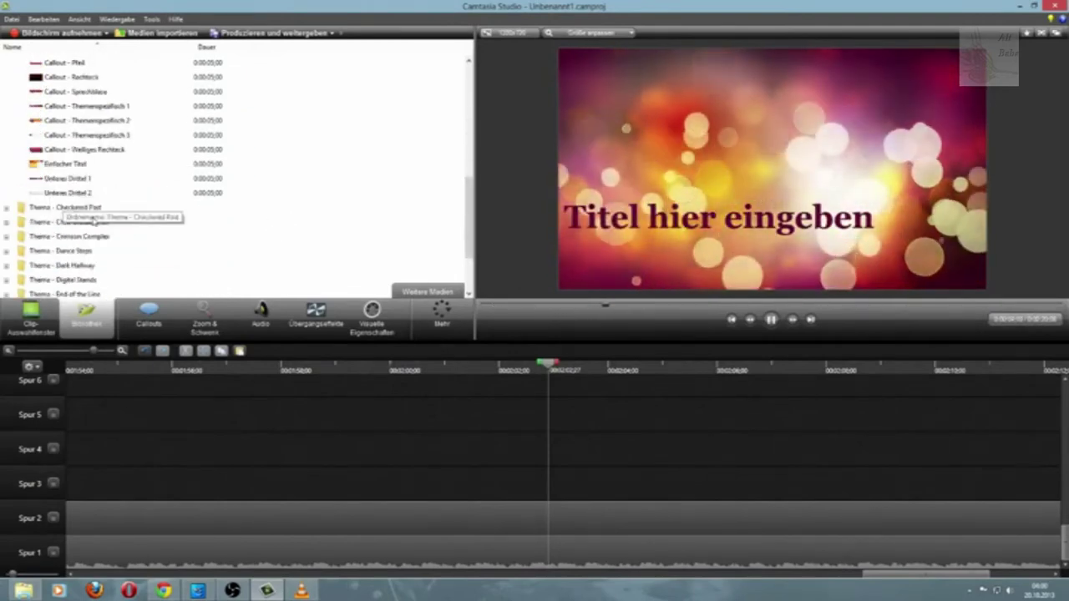
# Step: Add the Animierter Titel from the library theme Out of Sight to Spur 3 at the playhead
pyautogui.scroll(-2, 197, 247)
pyautogui.click(68, 280)
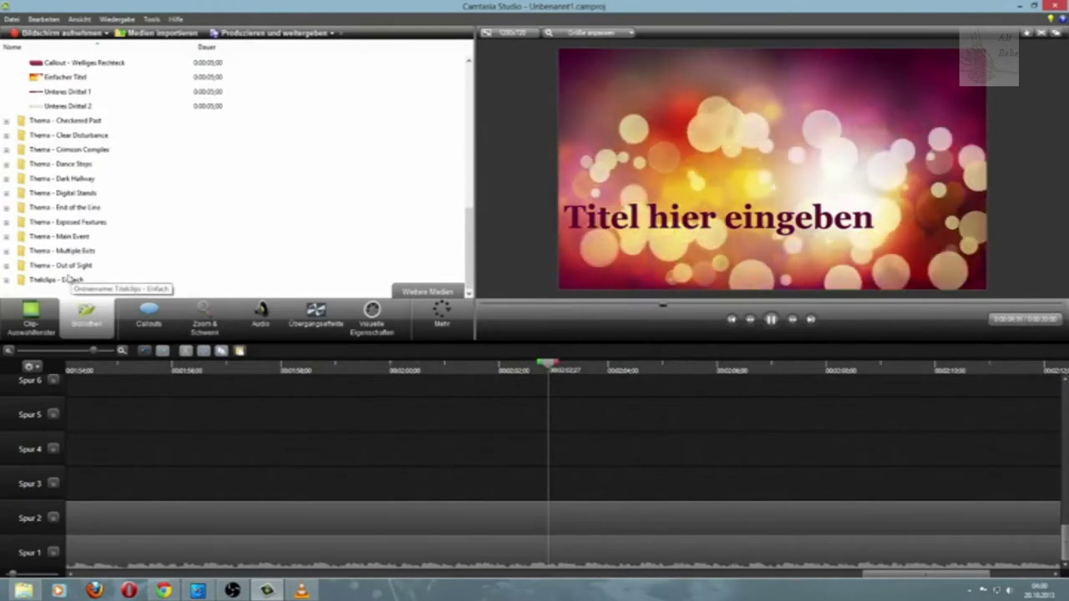
pyautogui.scroll(-1, 68, 275)
pyautogui.doubleClick(69, 272)
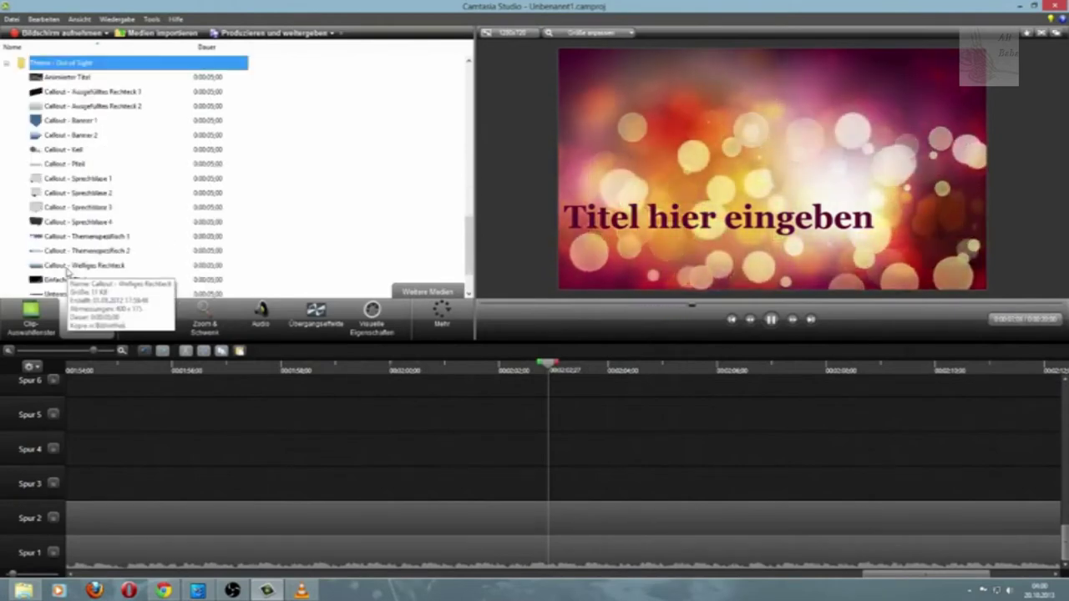
pyautogui.click(72, 80)
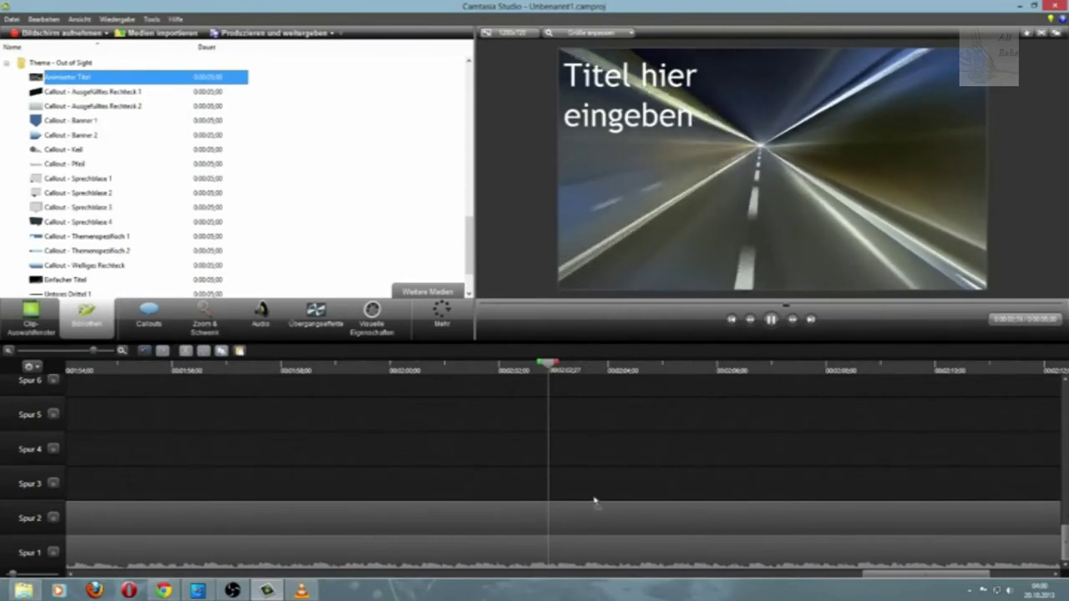
pyautogui.moveTo(585, 496)
pyautogui.mouseDown()
pyautogui.moveTo(587, 424)
pyautogui.moveTo(589, 478)
pyautogui.moveTo(565, 486)
pyautogui.moveTo(601, 488)
pyautogui.mouseUp()
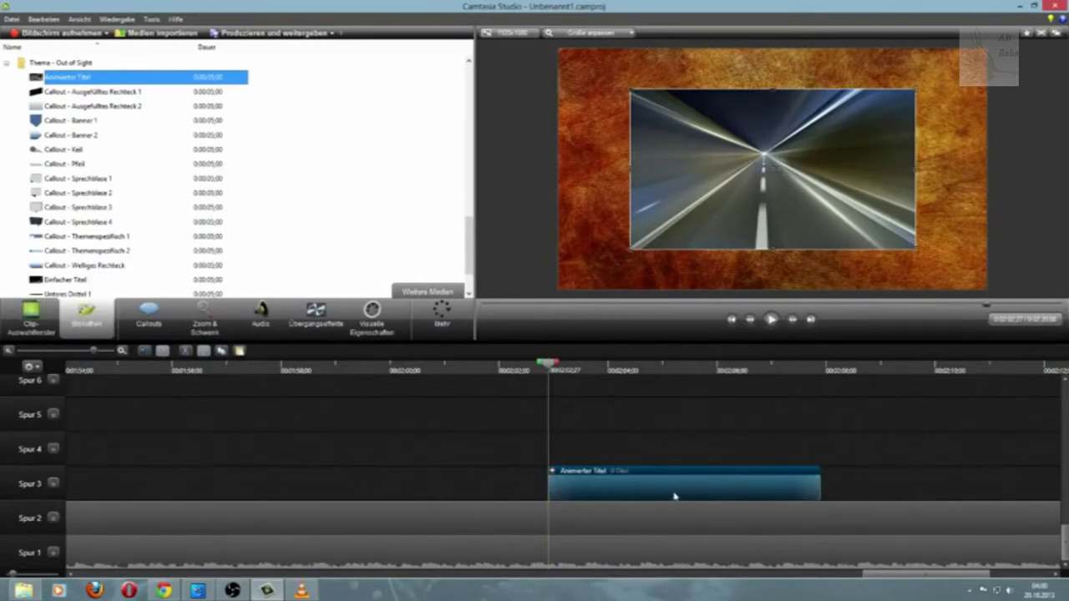
# Step: Ungroup the Animierter Titel clip on Spur 3 into its text callout and background video
pyautogui.rightClick(674, 497)
pyautogui.click(626, 492)
pyautogui.rightClick(672, 485)
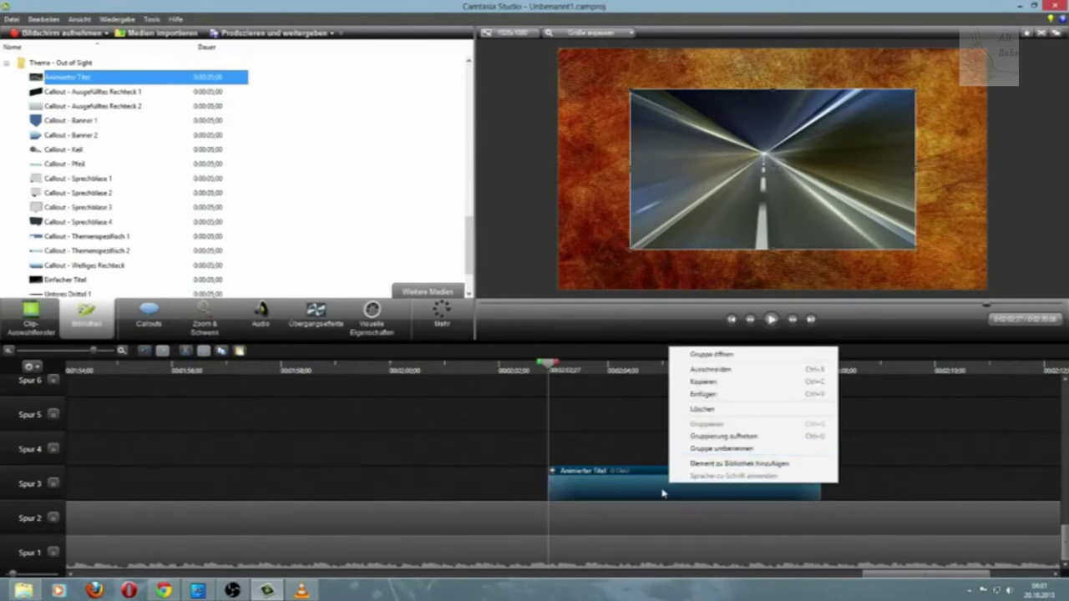
pyautogui.rightClick(648, 492)
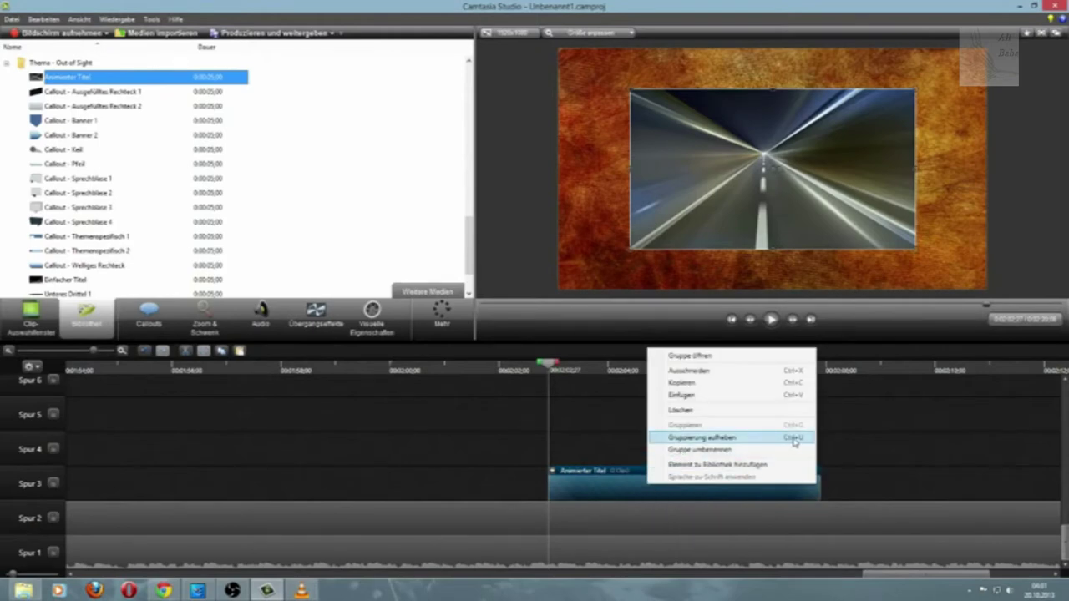
pyautogui.click(729, 438)
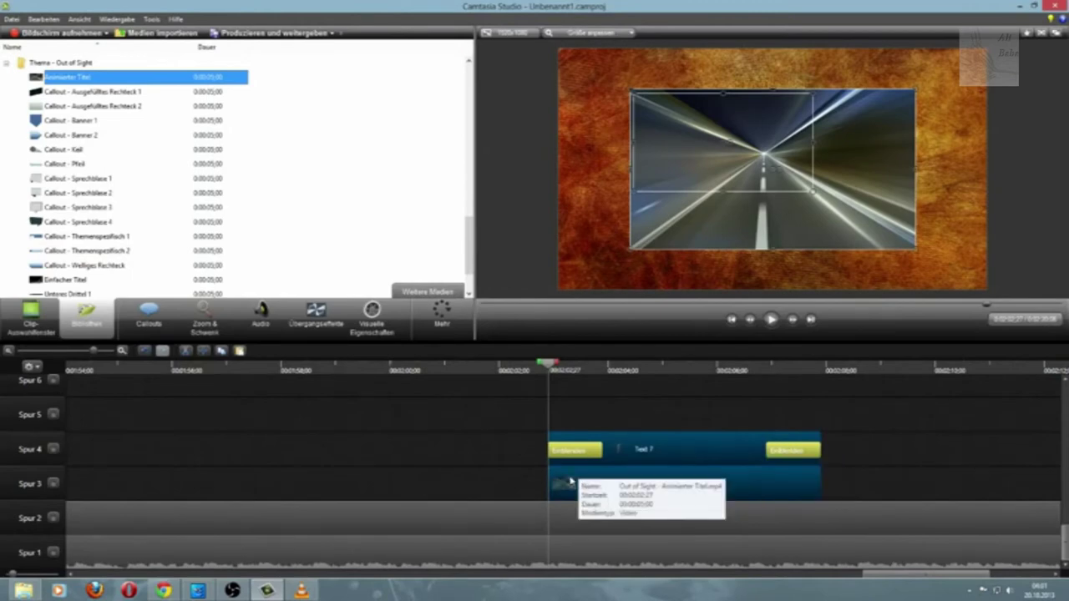
# Step: Replace the text of the title callout on Spur 4 with "Son hizla Ali Babanin Kanalina dogru"
pyautogui.click(653, 457)
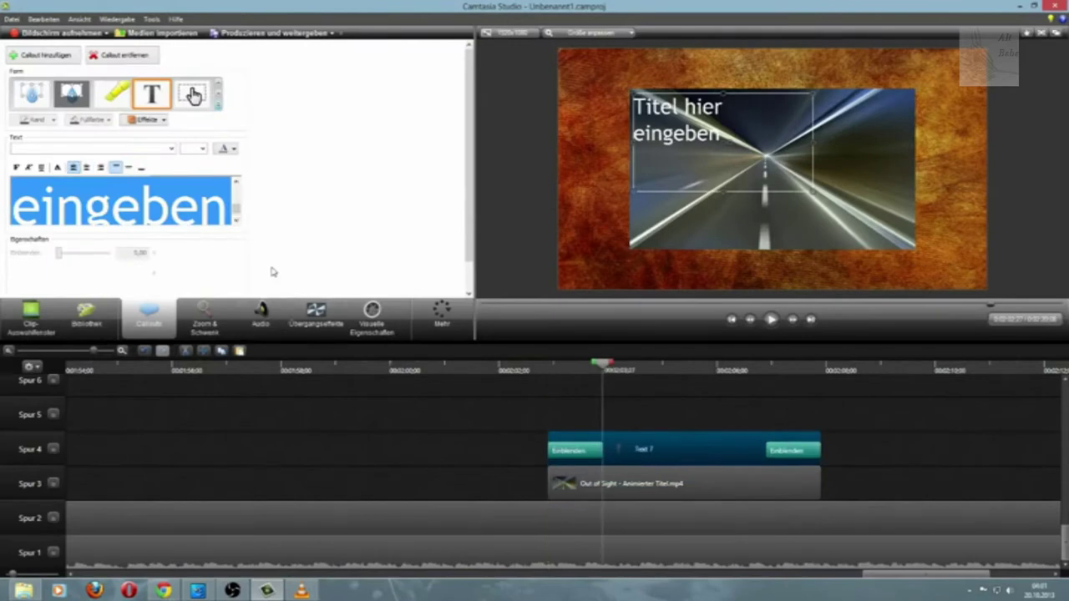
pyautogui.hotkey('ctrl', 'a')
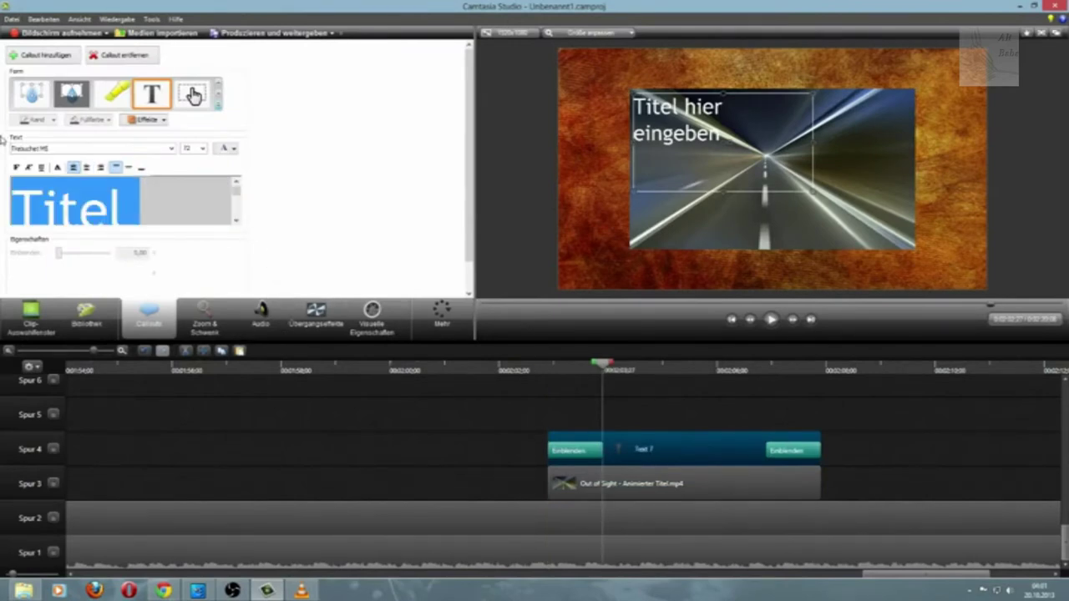
pyautogui.write('So')
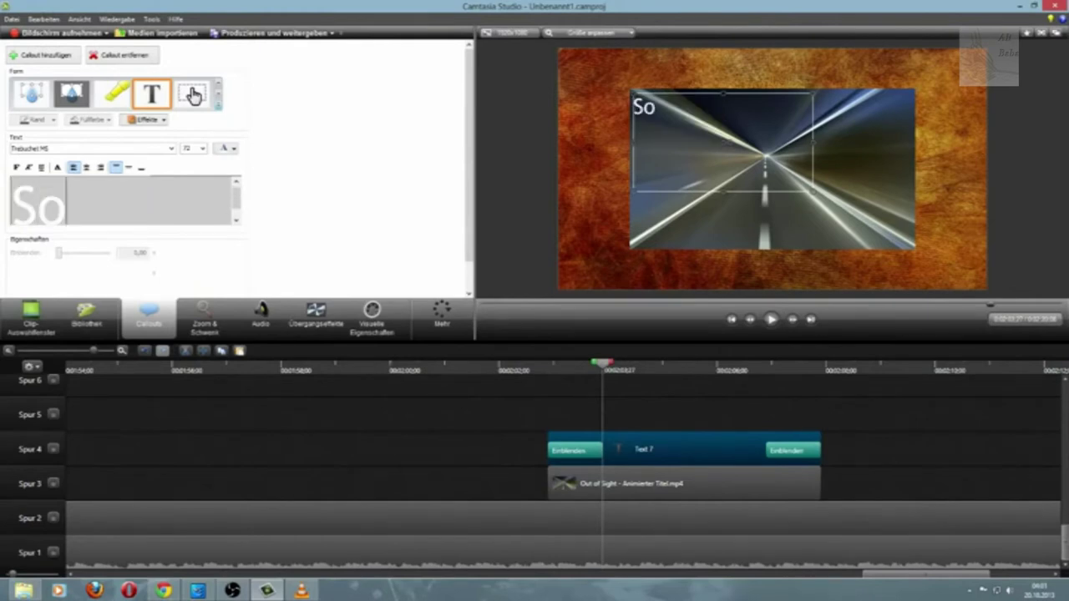
pyautogui.write('n hiz')
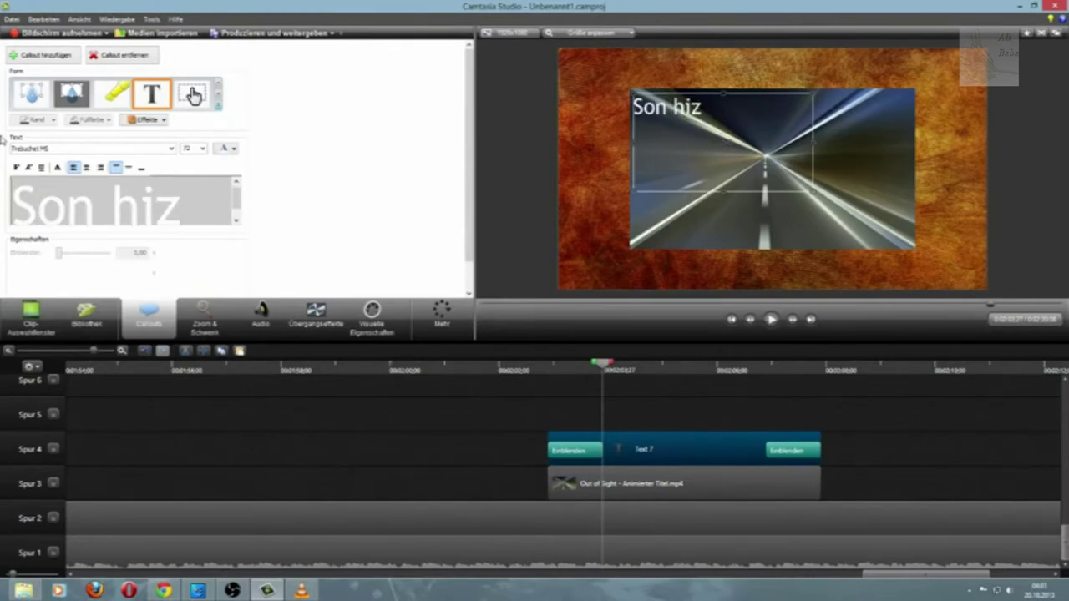
pyautogui.write('la')
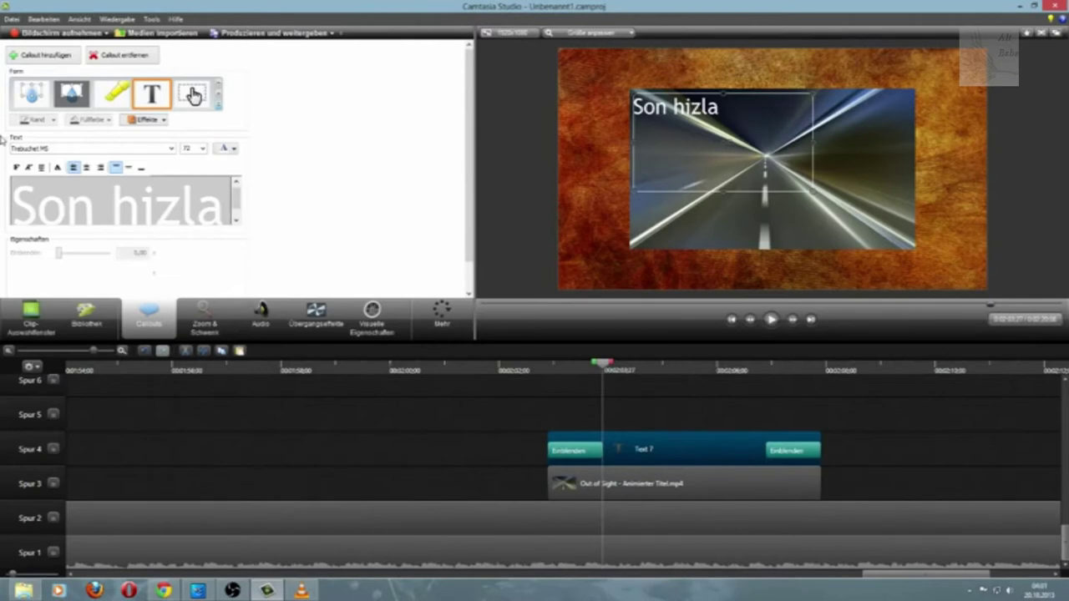
pyautogui.write(' Ali B')
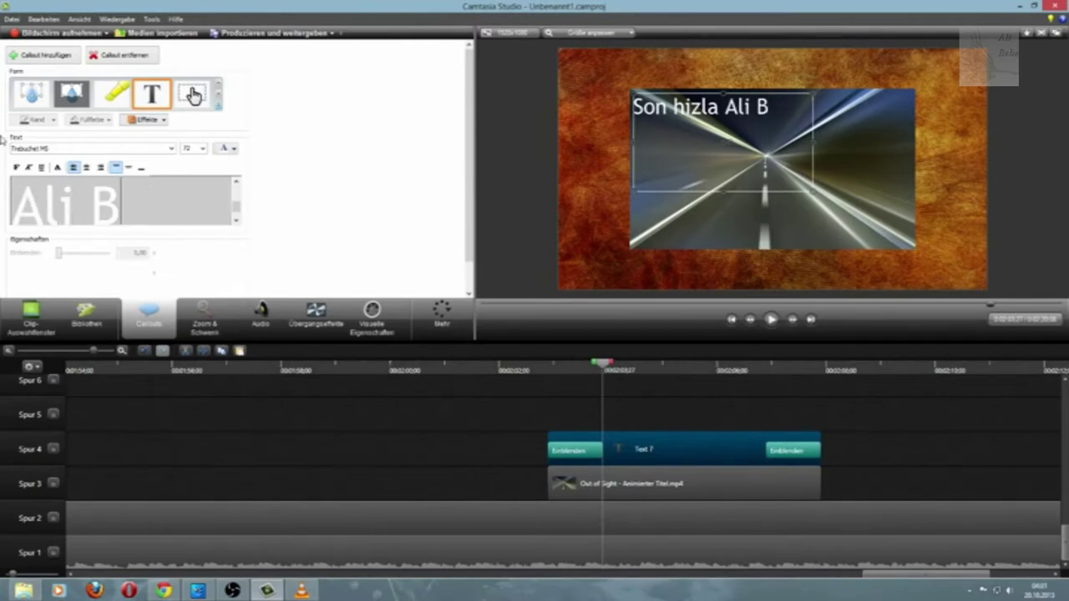
pyautogui.write('abanin K')
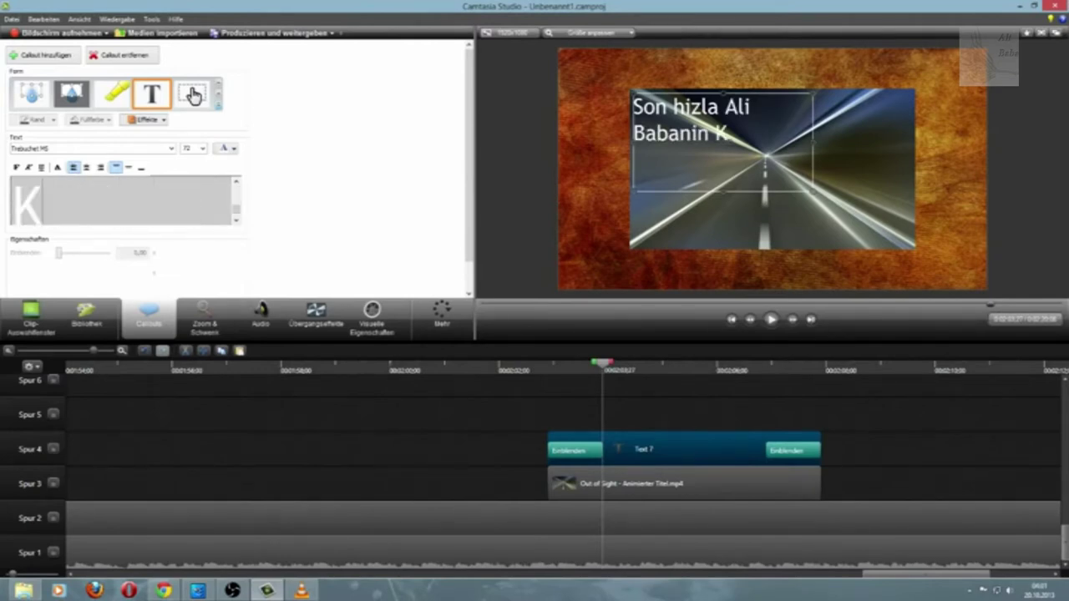
pyautogui.write('analina')
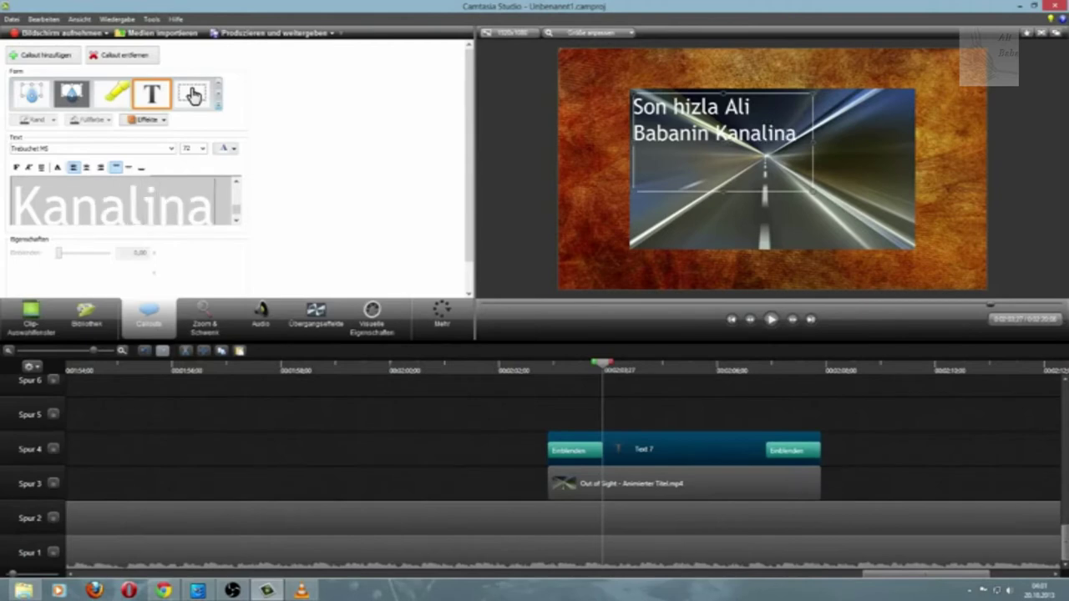
pyautogui.write(' dogru')
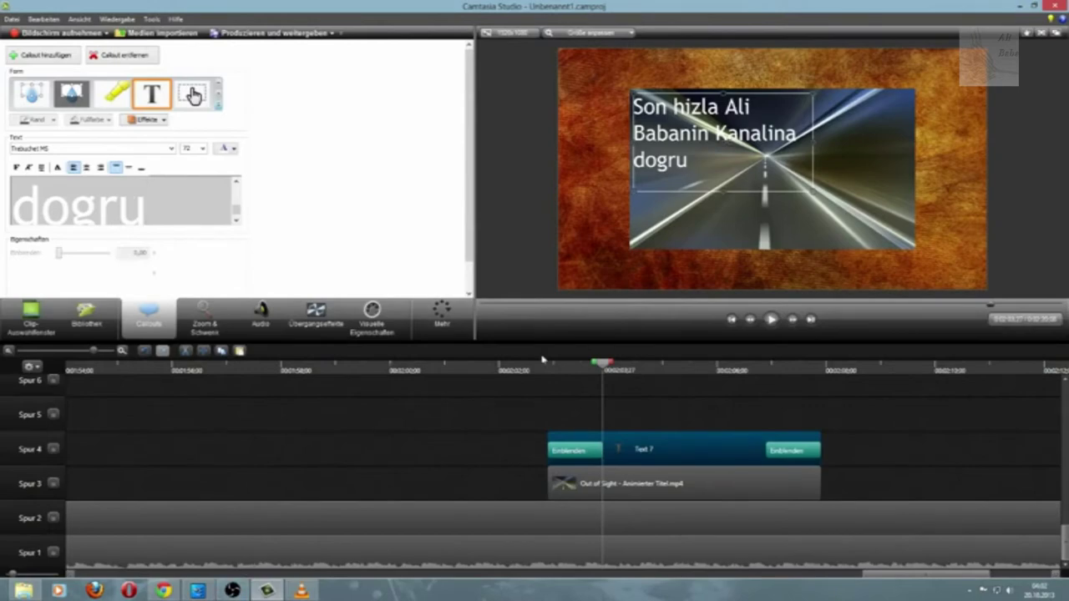
# Step: Switch to Chrome, open the Wikipedia article "Sanat dünyası" and copy the final dotless "ı" from its heading
pyautogui.click(164, 590)
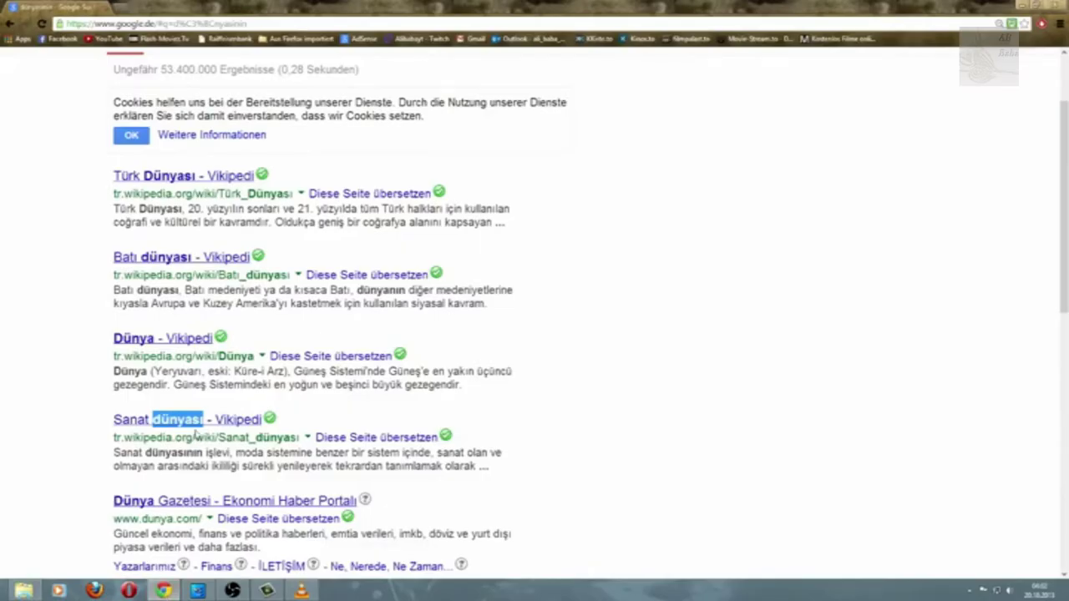
pyautogui.click(199, 420)
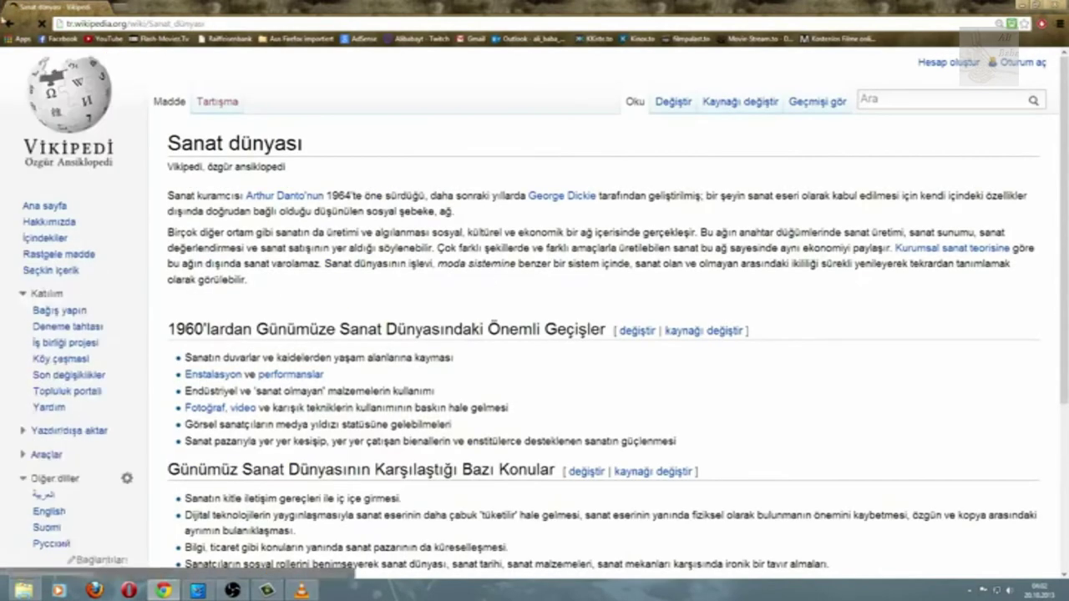
pyautogui.click(8, 24)
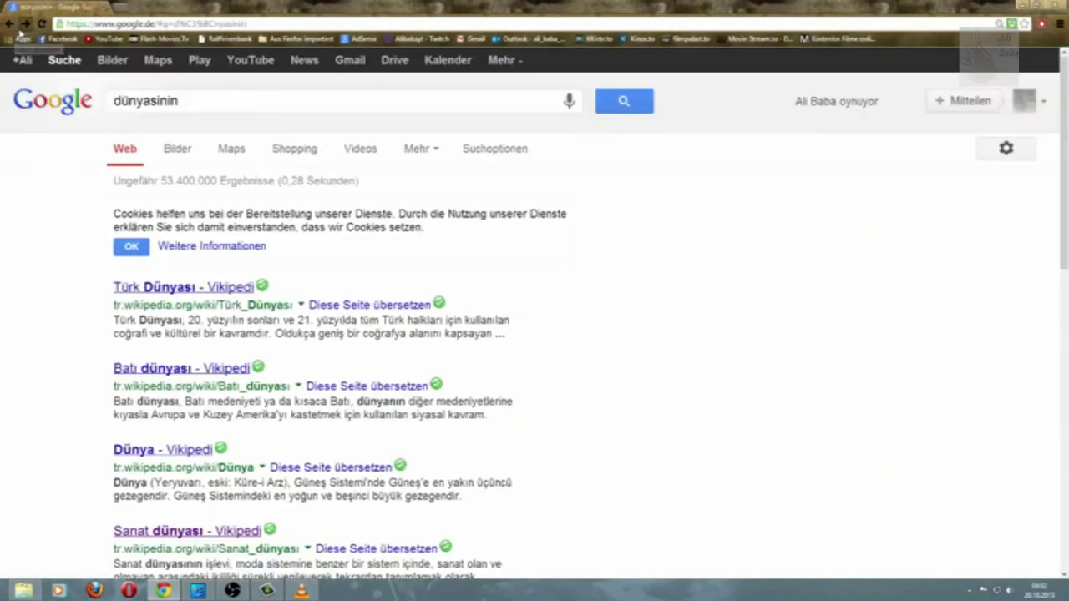
pyautogui.click(24, 24)
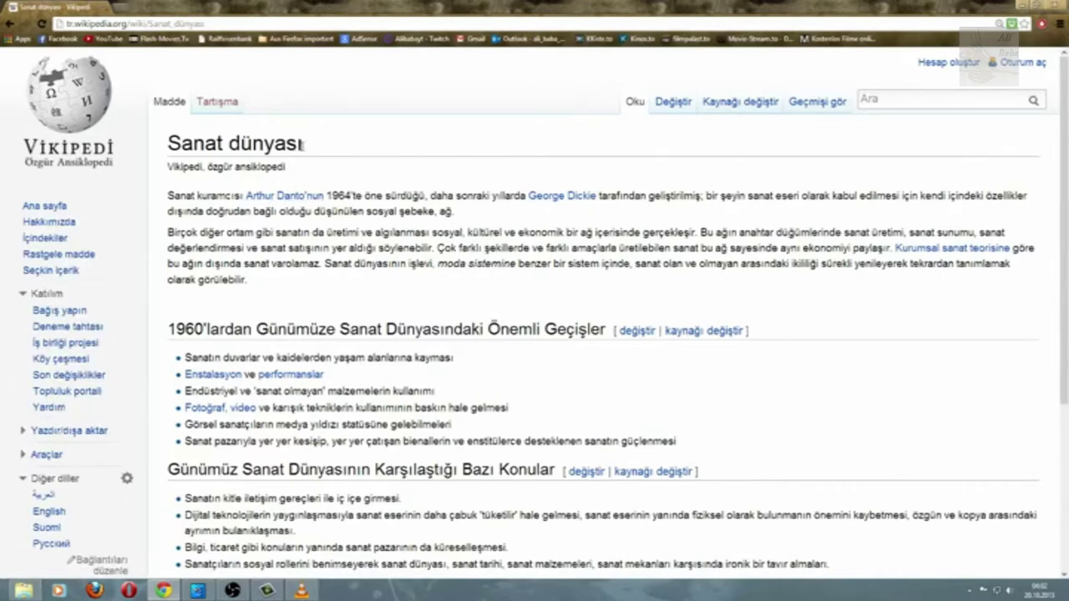
pyautogui.moveTo(301, 145); pyautogui.dragTo(304, 144)
# Step: Switch back to Camtasia Studio and replace the "i" of "hizla" in the title callout with the copied dotless "ı"
pyautogui.click(268, 590)
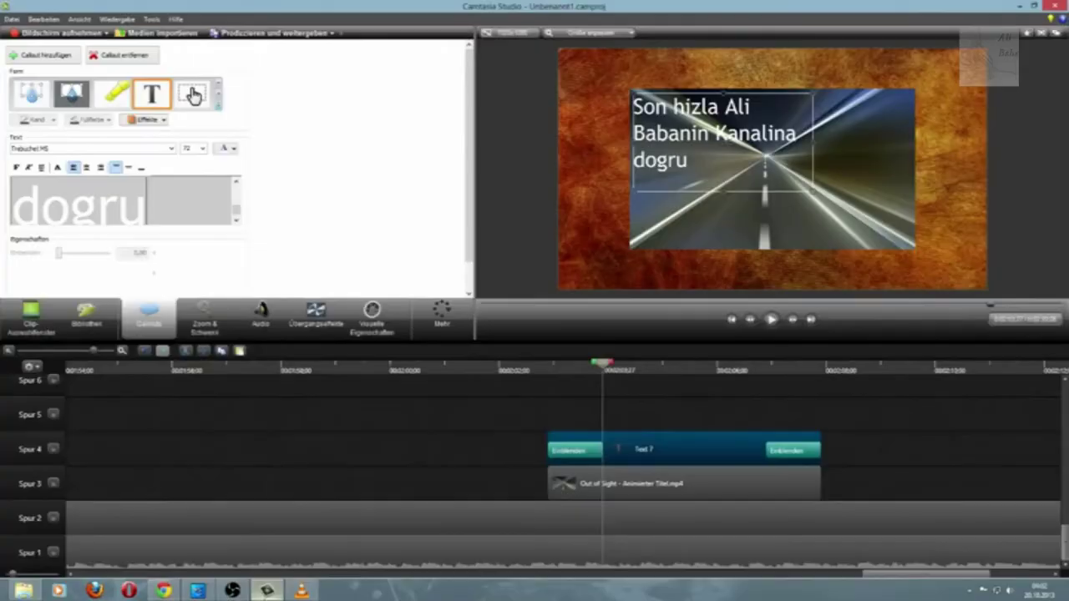
pyautogui.click(162, 214)
pyautogui.scroll(2, 155, 214)
pyautogui.click(140, 204)
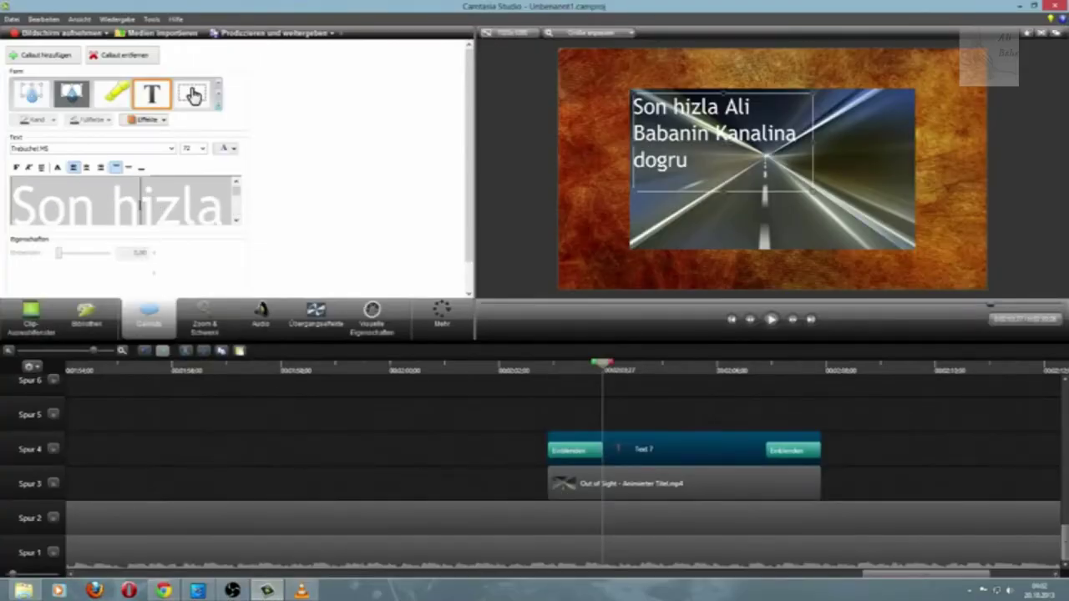
pyautogui.moveTo(148, 205); pyautogui.dragTo(153, 208)
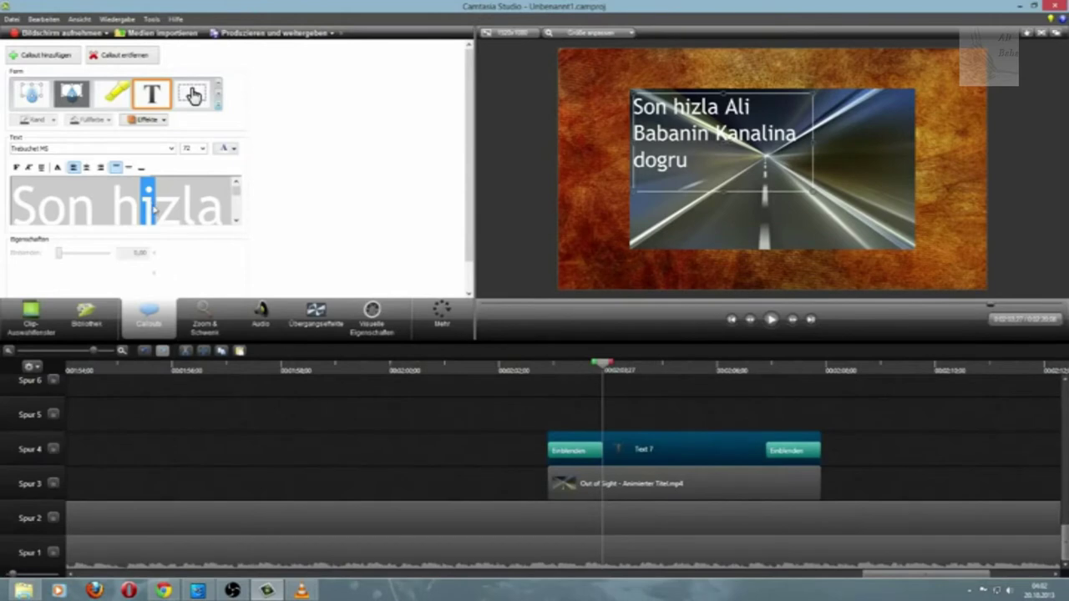
pyautogui.write('ı')
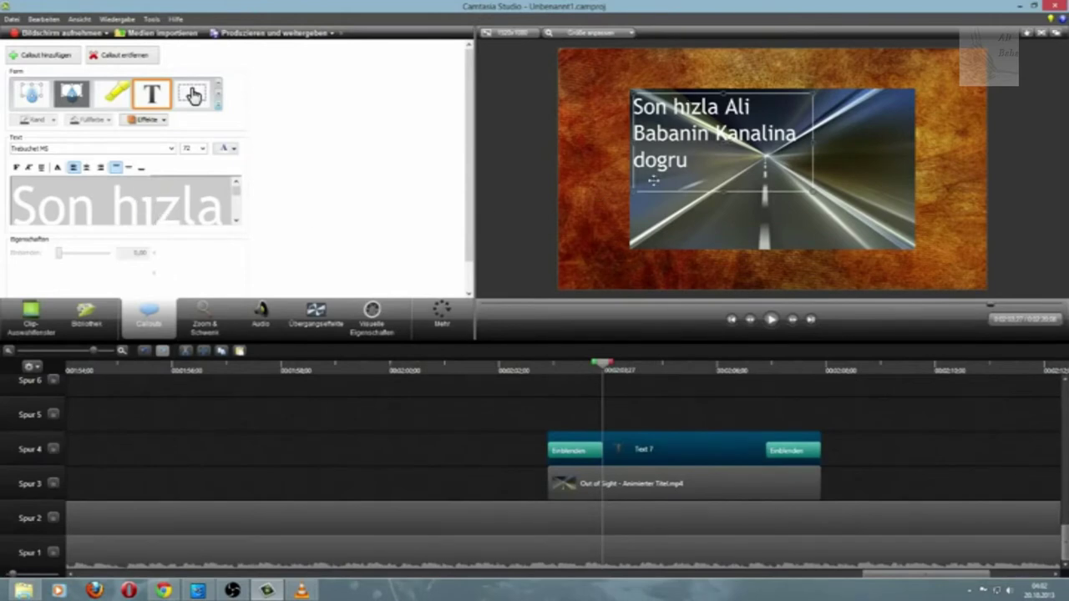
# Step: Replace the "i" of "Babanin" in the title callout with a dotless "ı"
pyautogui.click(236, 221)
pyautogui.click(237, 221)
pyautogui.click(236, 221)
pyautogui.click(236, 221)
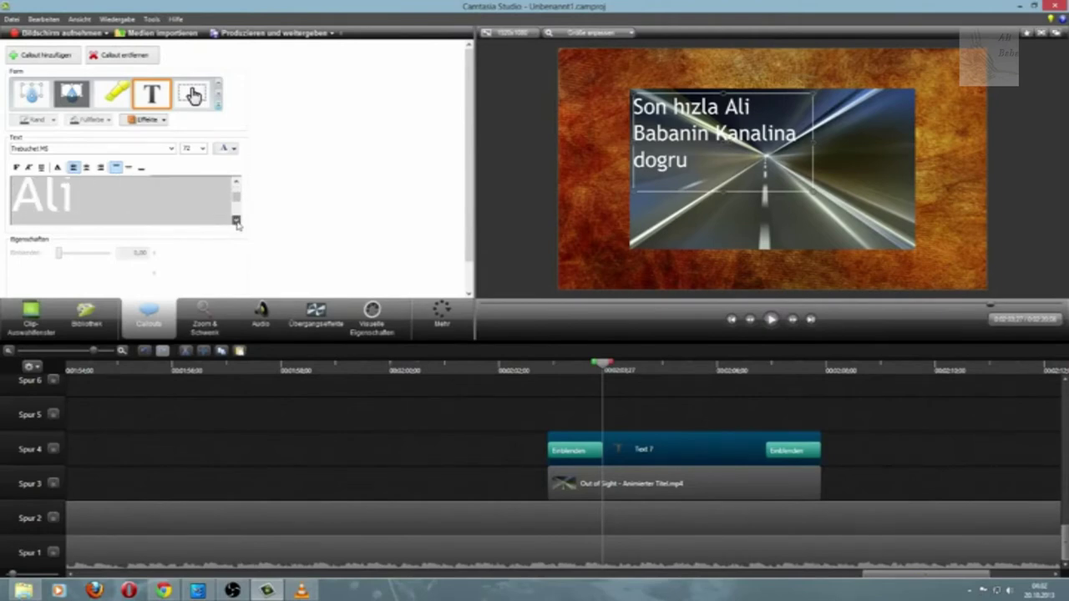
pyautogui.click(236, 222)
pyautogui.click(237, 222)
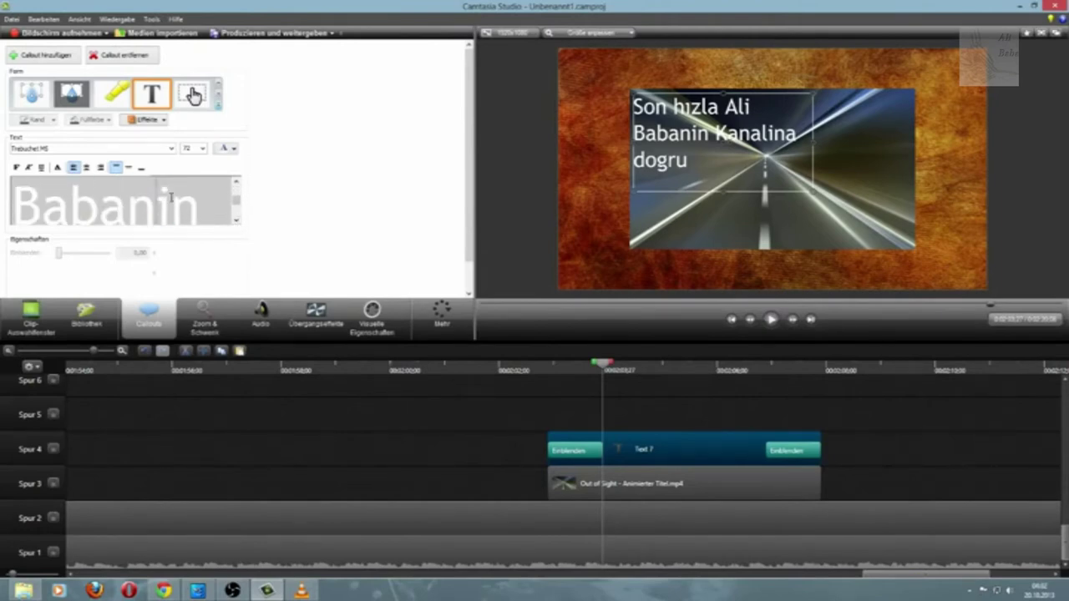
pyautogui.moveTo(162, 199); pyautogui.dragTo(179, 198)
pyautogui.write('ı')
# Step: Replace the first "i" after the "l" in "Kanalina" in the title callout with a dotless "ı"
pyautogui.click(236, 221)
pyautogui.click(236, 222)
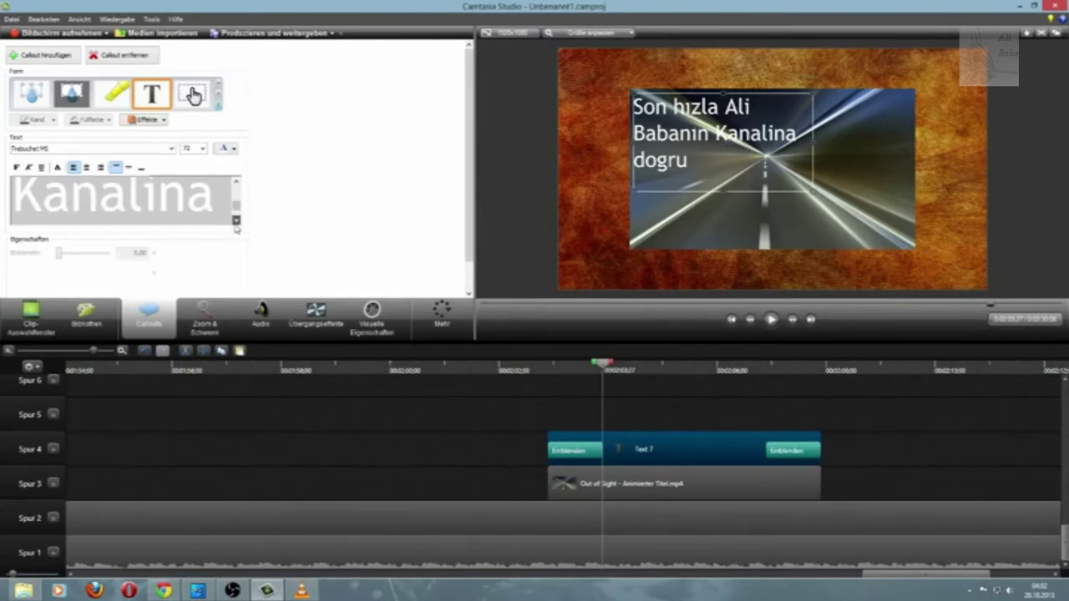
pyautogui.moveTo(140, 191); pyautogui.dragTo(167, 193)
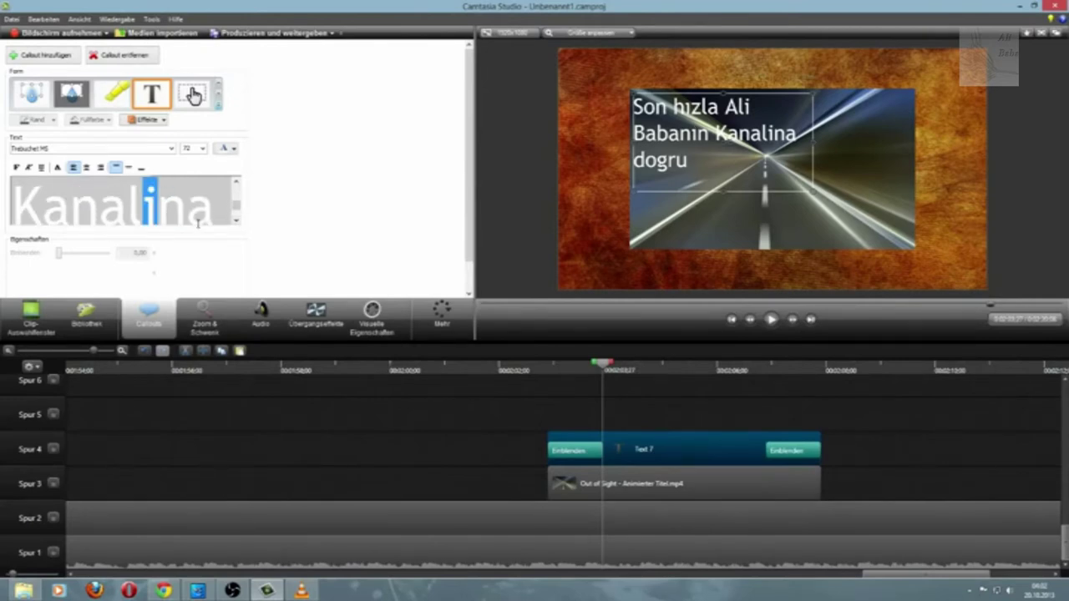
pyautogui.write('ı')
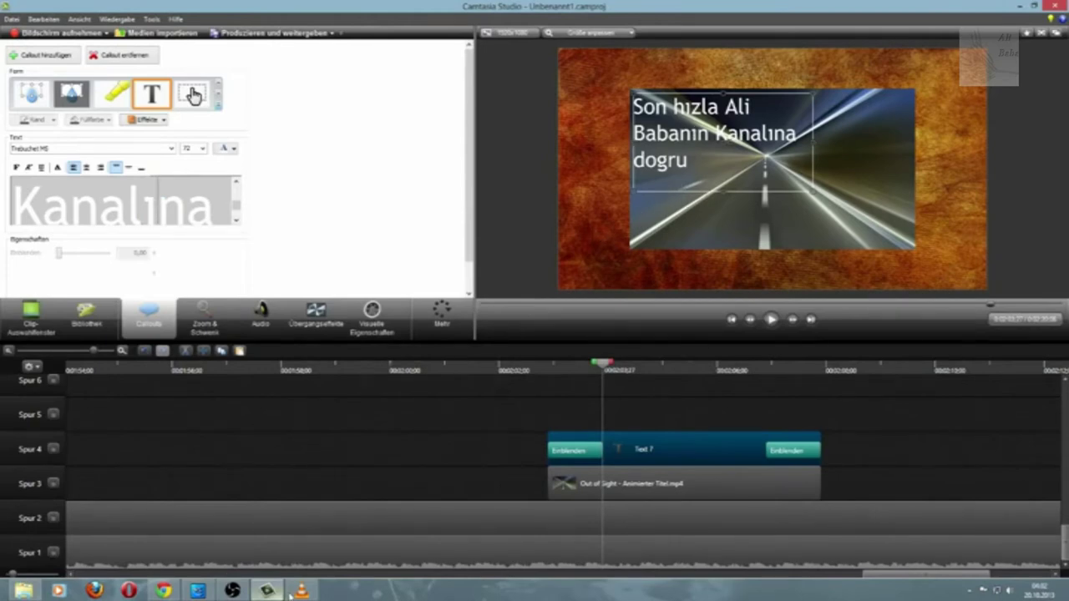
# Step: Get a "ğ" from the Wikipedia article in Chrome and use it in Camtasia Studio to correct "dogru" to "doğru" in the title callout
pyautogui.click(163, 590)
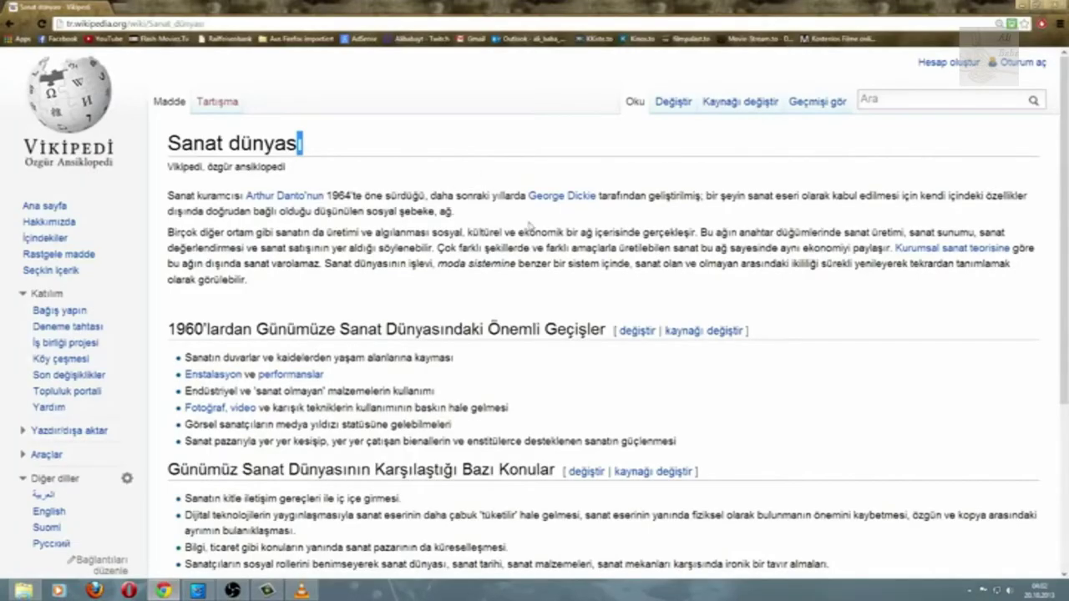
pyautogui.click(271, 261)
pyautogui.click(266, 590)
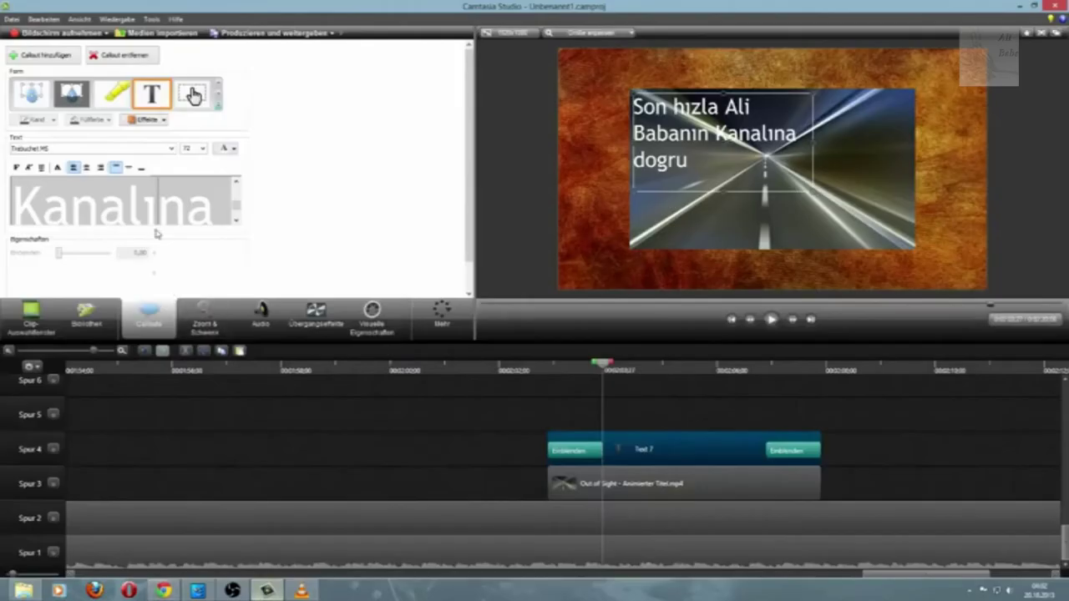
pyautogui.scroll(2, 167, 200)
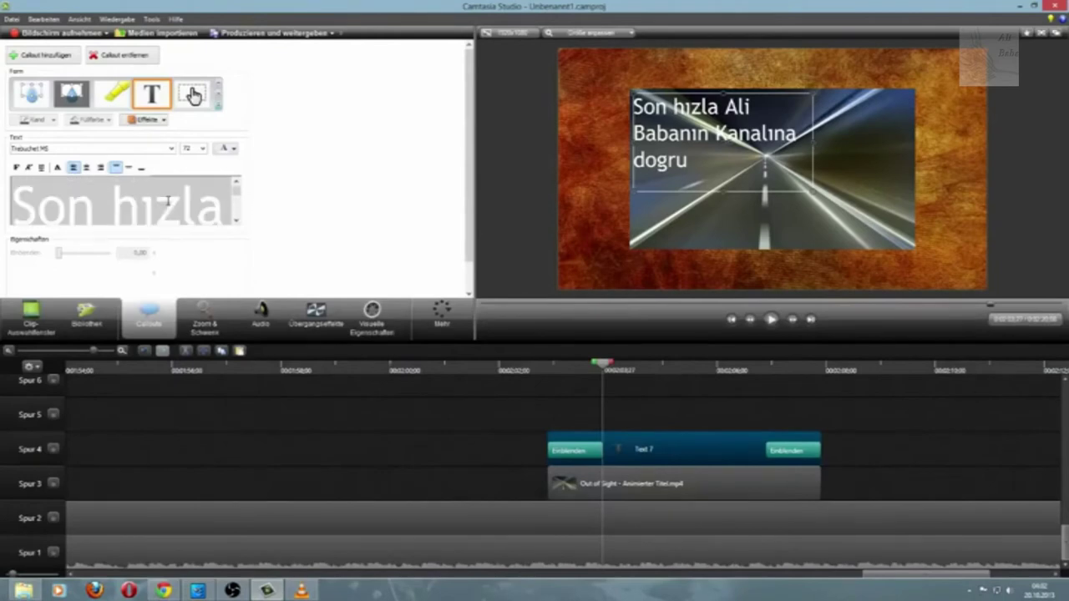
pyautogui.scroll(-3, 168, 200)
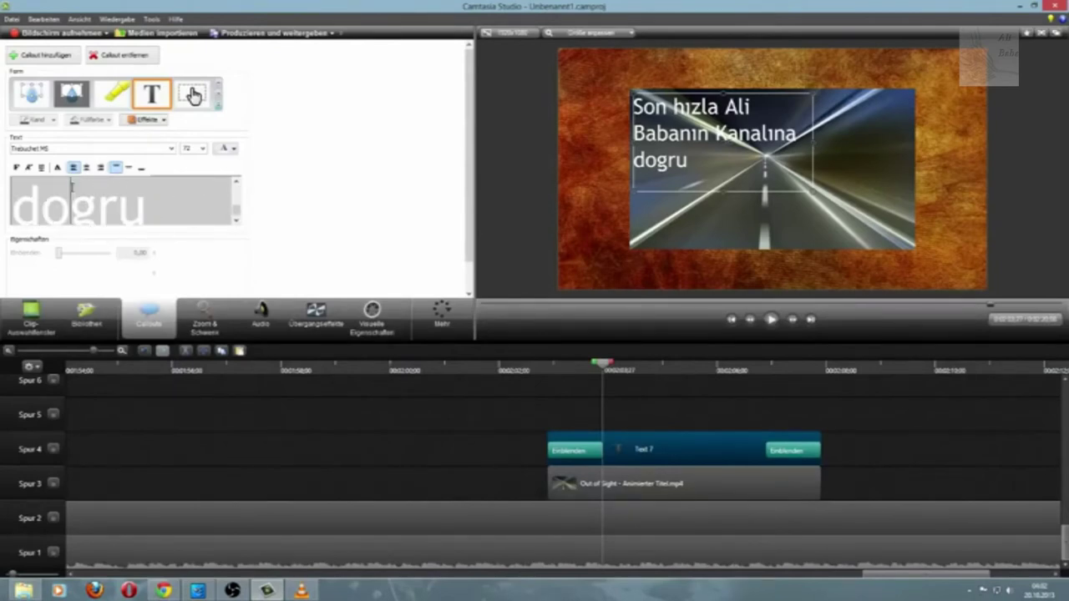
pyautogui.moveTo(72, 190); pyautogui.dragTo(91, 186)
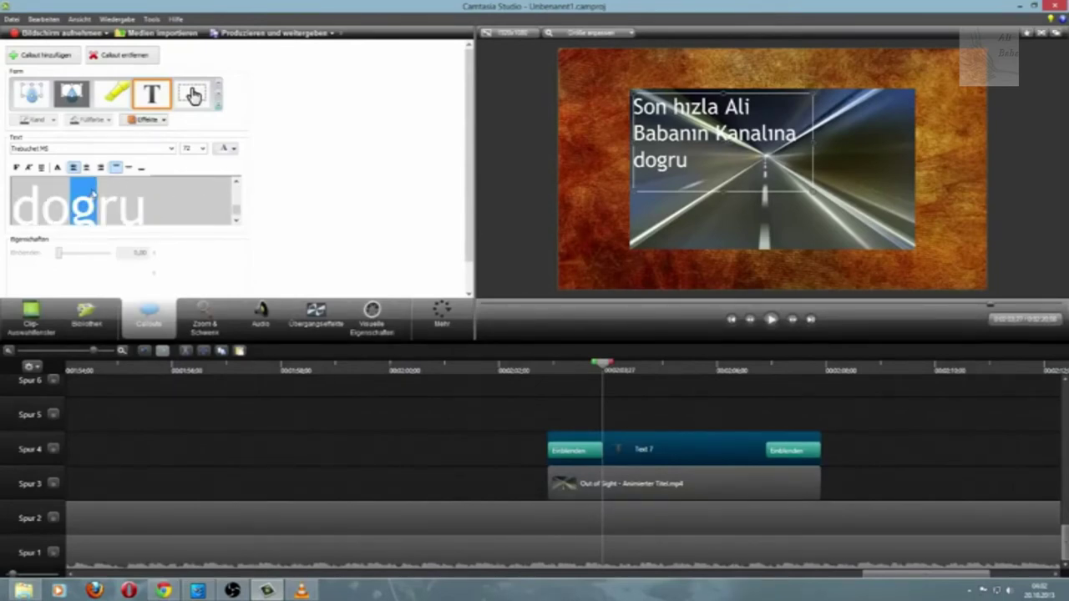
pyautogui.write('ğ')
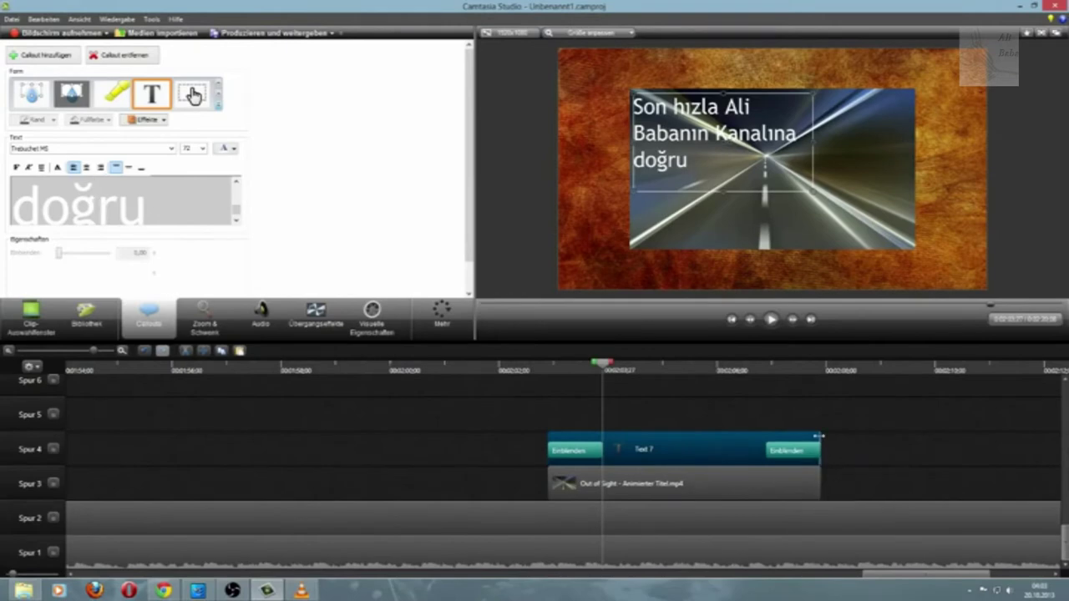
# Step: Extend the Text 7 callout on Spur 4 to about 00:02:12 and try to stretch the road video on Spur 3 likewise
pyautogui.moveTo(816, 435); pyautogui.dragTo(1037, 443)
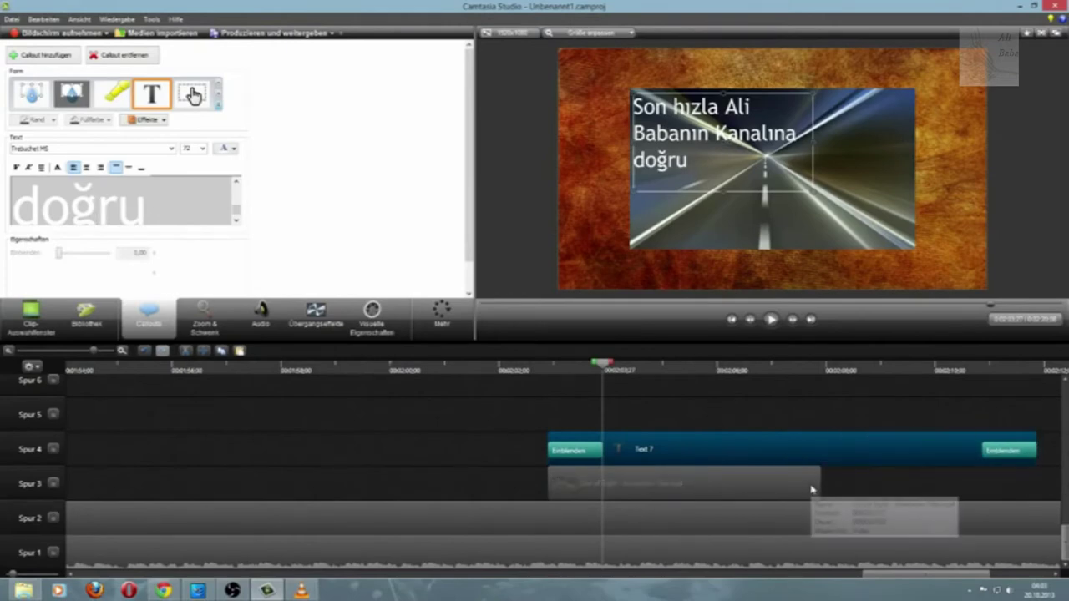
pyautogui.moveTo(818, 487); pyautogui.dragTo(1015, 485)
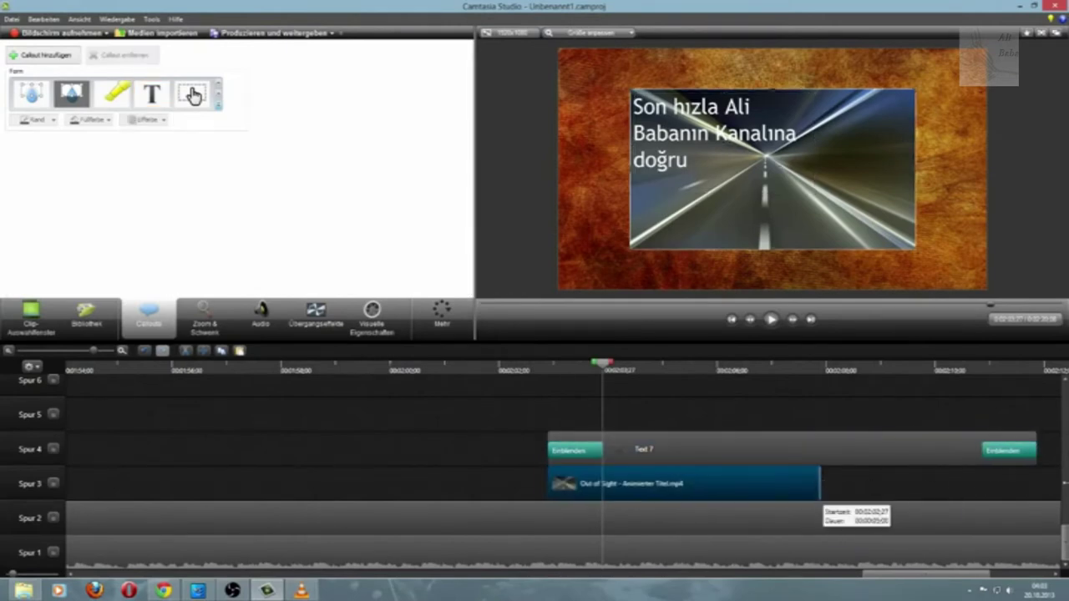
pyautogui.moveTo(820, 484)
pyautogui.mouseDown()
pyautogui.moveTo(930, 481)
pyautogui.moveTo(692, 483)
pyautogui.moveTo(800, 484)
pyautogui.mouseUp()
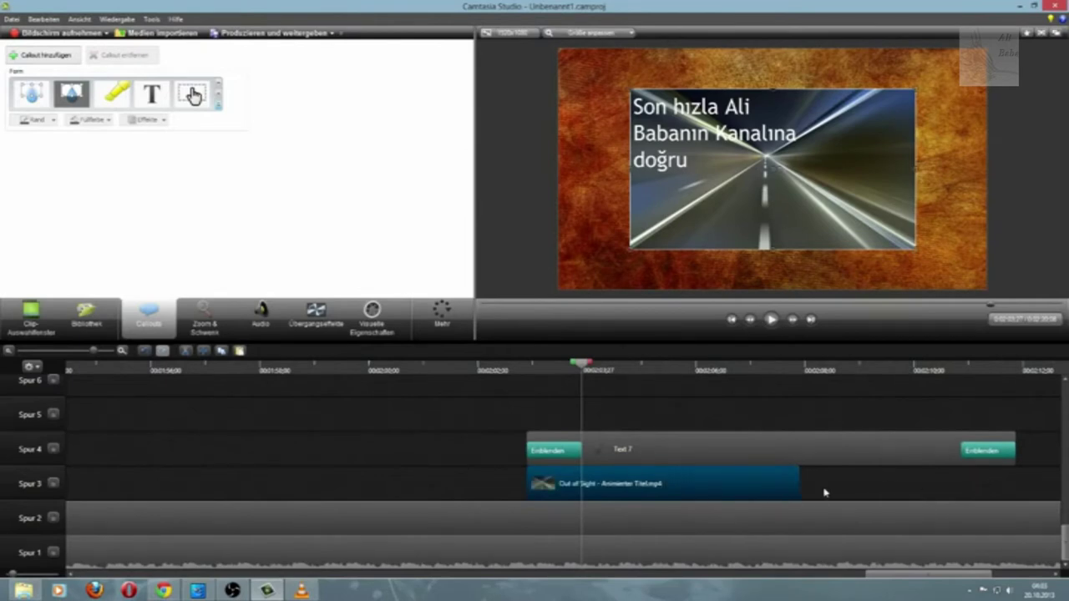
# Step: Copy the clip Out of Sight - Animierter Titel.mp4 on Spur 3 and paste it twice at the playhead
pyautogui.rightClick(734, 489)
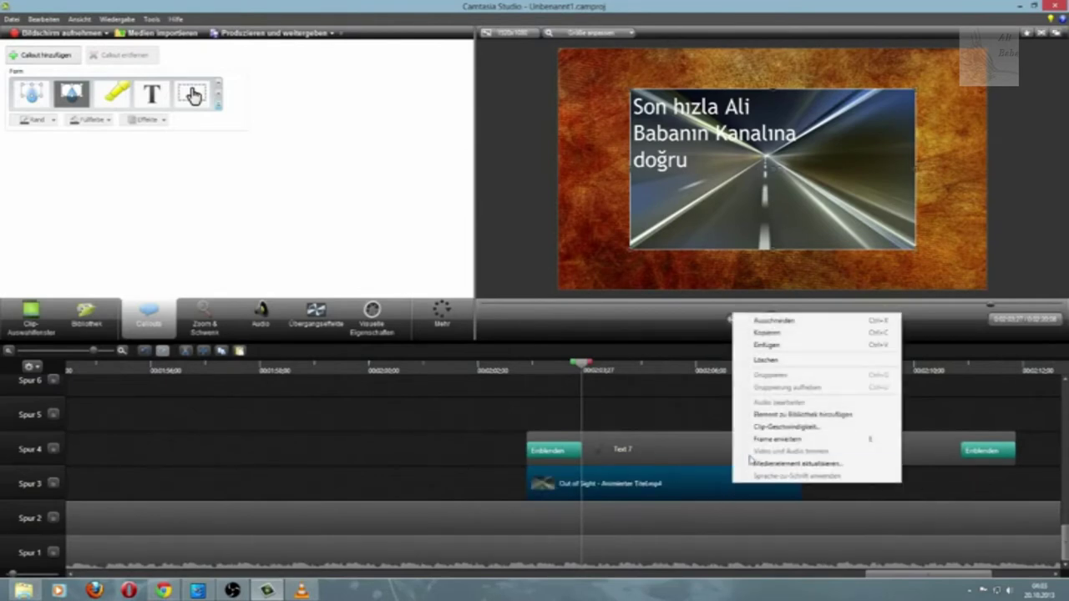
pyautogui.click(764, 332)
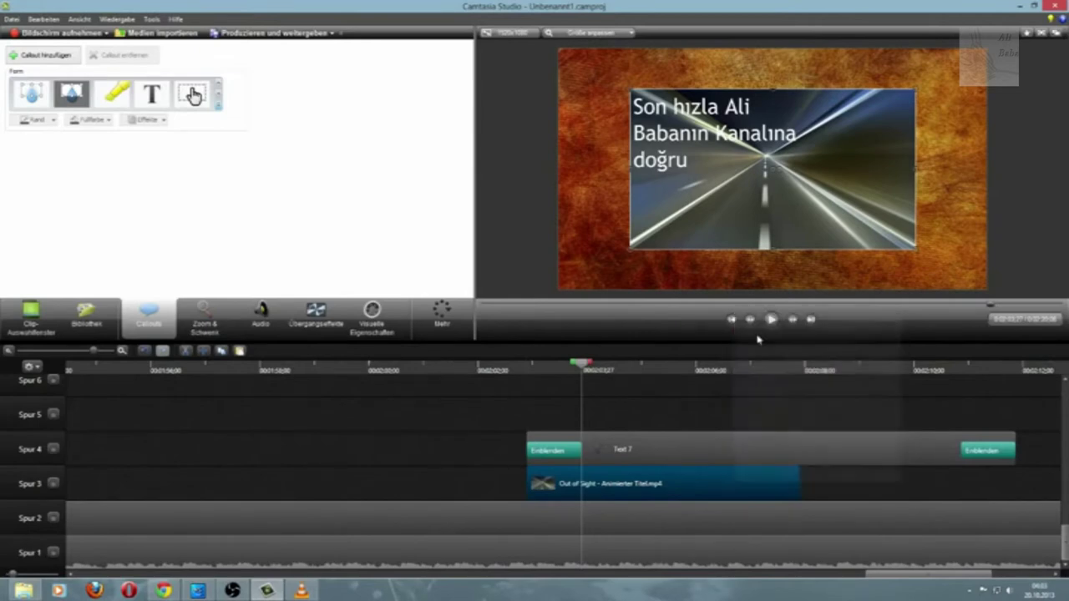
pyautogui.click(830, 489)
pyautogui.rightClick(830, 489)
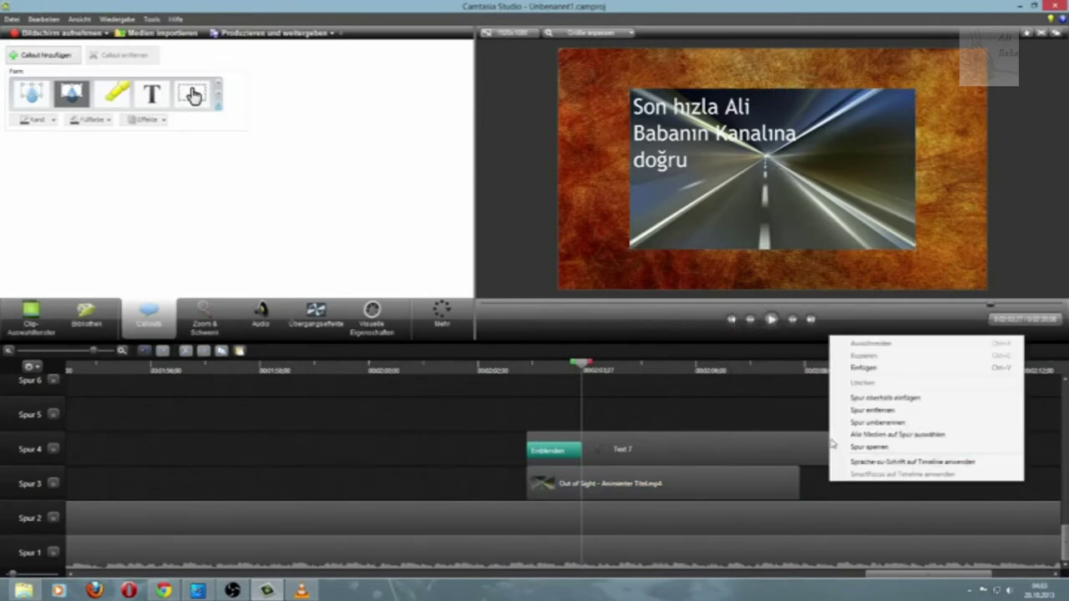
pyautogui.click(844, 370)
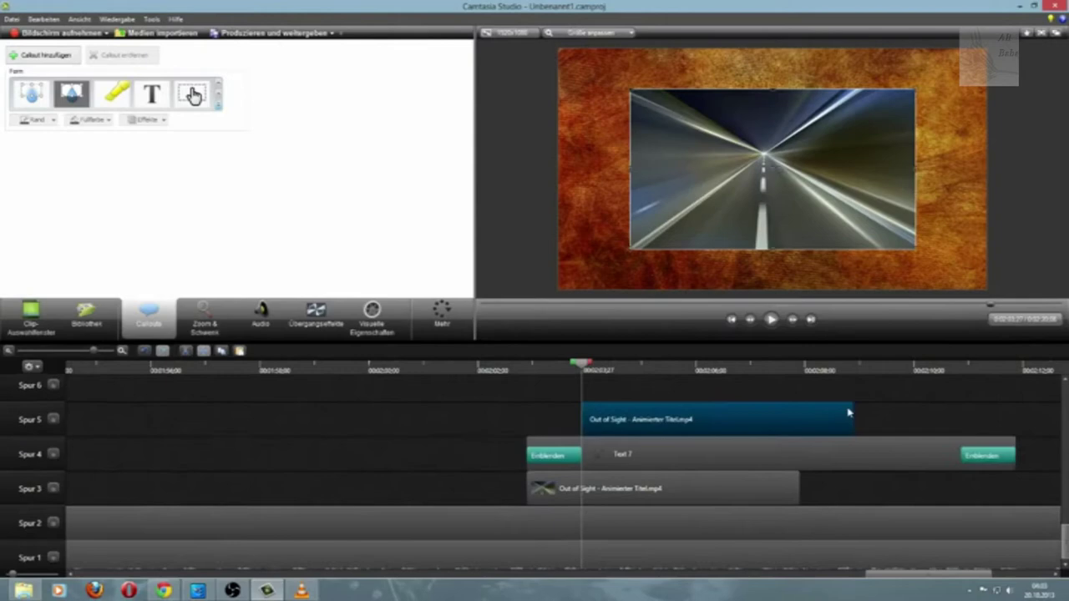
pyautogui.rightClick(841, 493)
pyautogui.click(864, 372)
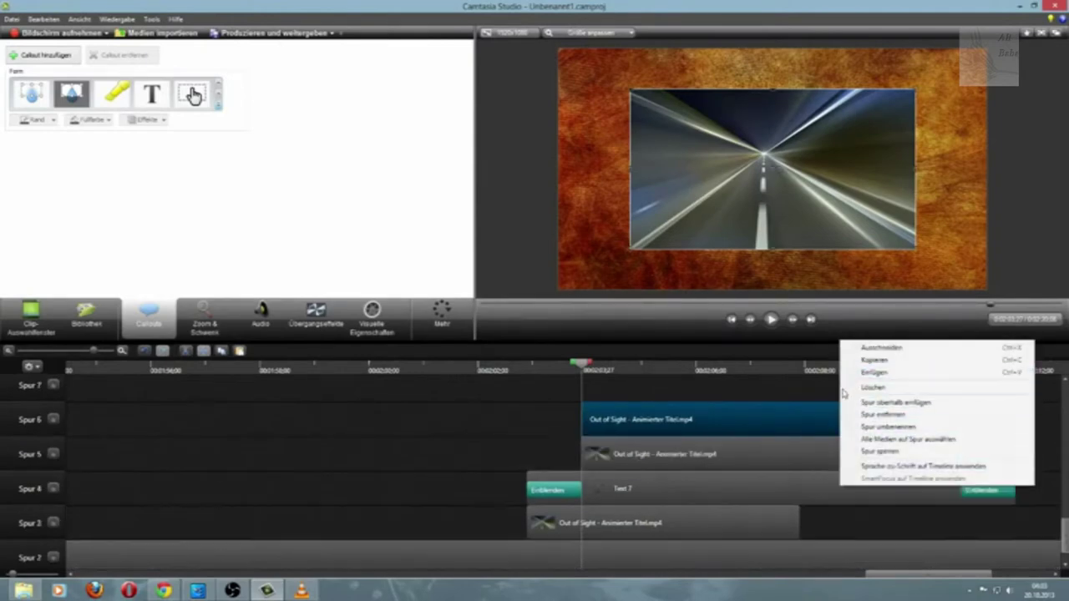
# Step: Move both pasted road clips end to end behind the original on Spur 3 and extend Text 7 to the end of the third clip
pyautogui.moveTo(890, 573); pyautogui.dragTo(895, 573)
pyautogui.moveTo(627, 418); pyautogui.dragTo(907, 526)
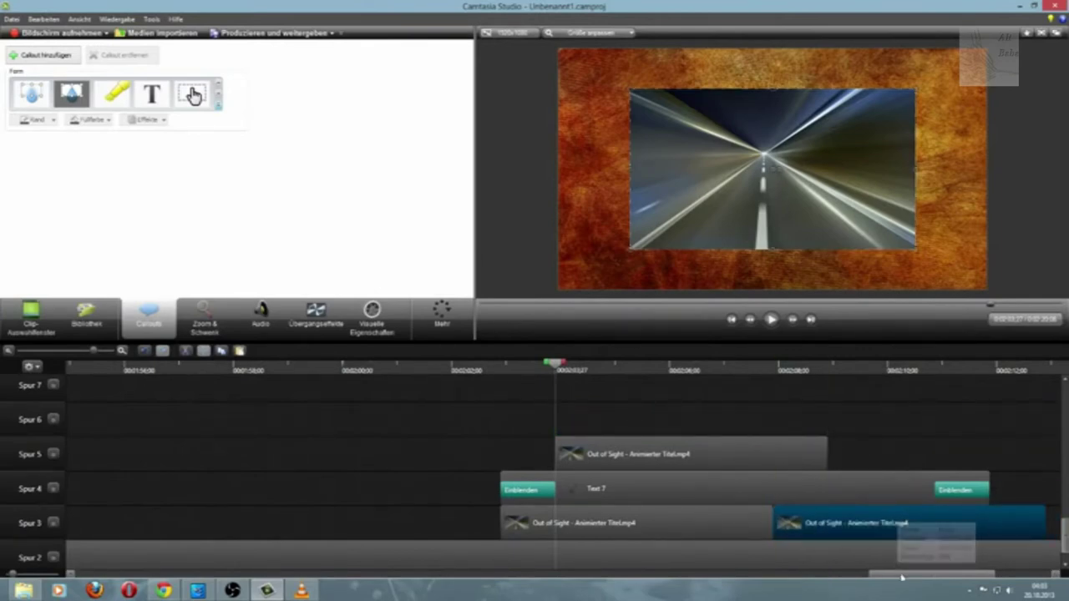
pyautogui.moveTo(960, 573); pyautogui.dragTo(1016, 575)
pyautogui.moveTo(335, 455); pyautogui.dragTo(825, 524)
pyautogui.moveTo(738, 556); pyautogui.dragTo(739, 556)
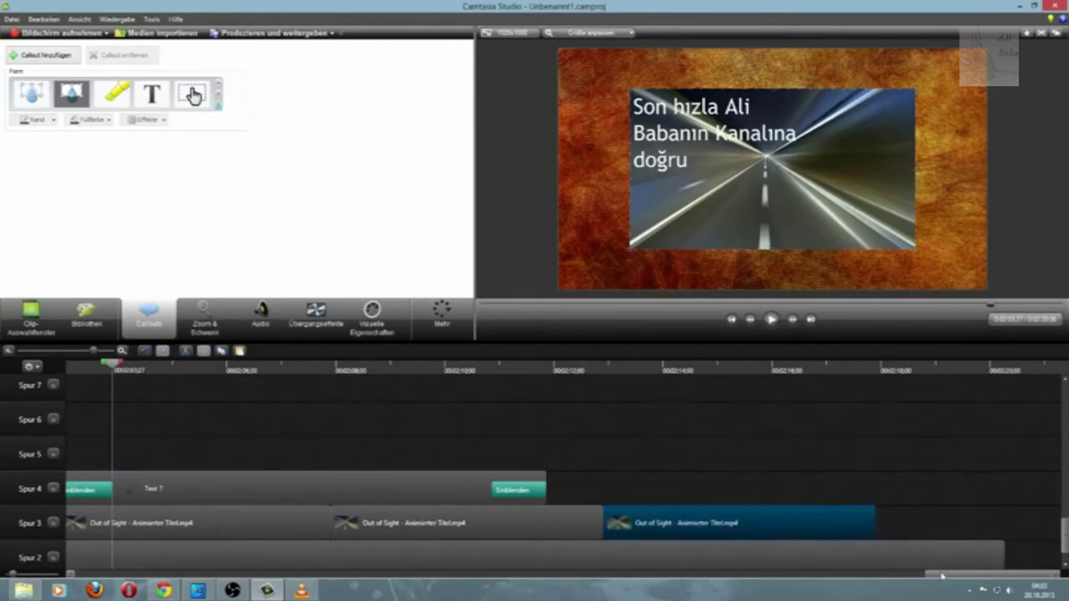
pyautogui.moveTo(942, 575); pyautogui.dragTo(924, 575)
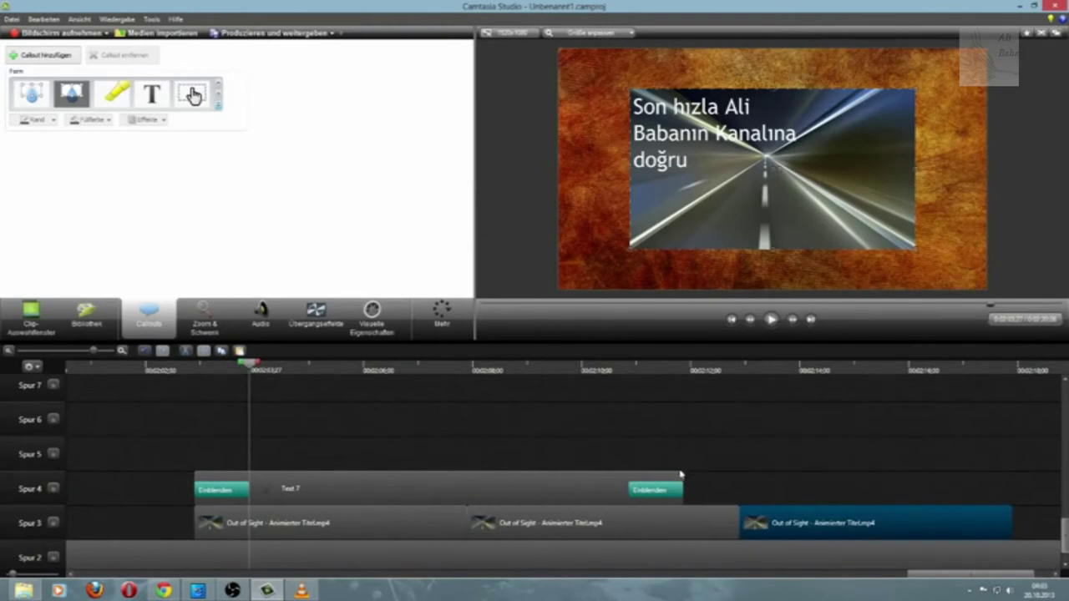
pyautogui.moveTo(681, 478); pyautogui.dragTo(1012, 474)
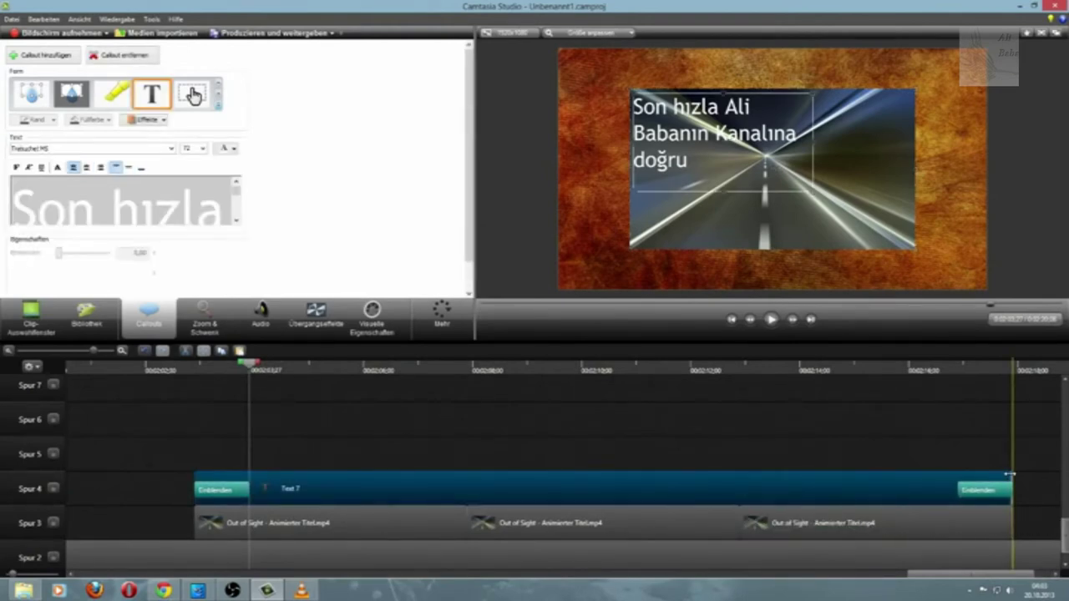
# Step: Group Text 7 with the three road clips, try shifting the group about 3 seconds later on Spur 3, and undo the shift
pyautogui.moveTo(1023, 527); pyautogui.dragTo(374, 483)
pyautogui.rightClick(374, 484)
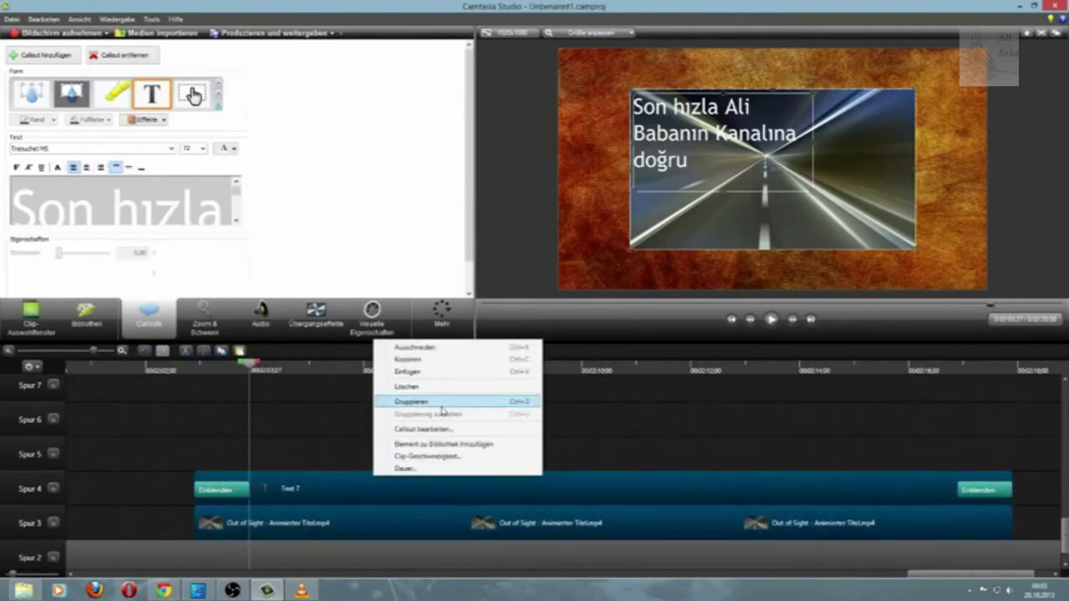
pyautogui.click(411, 402)
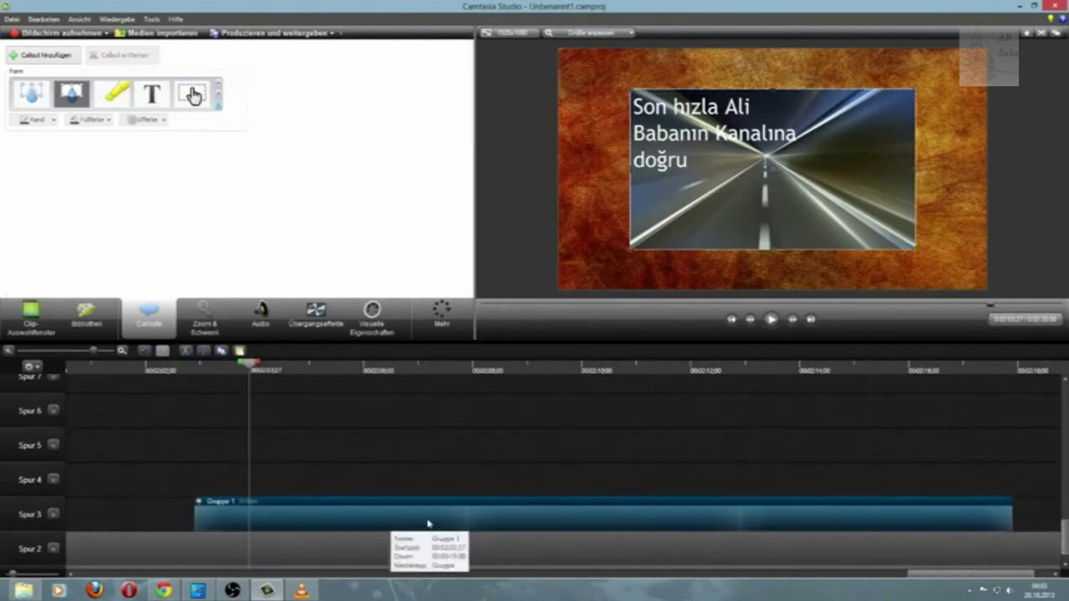
pyautogui.moveTo(398, 522); pyautogui.dragTo(554, 528)
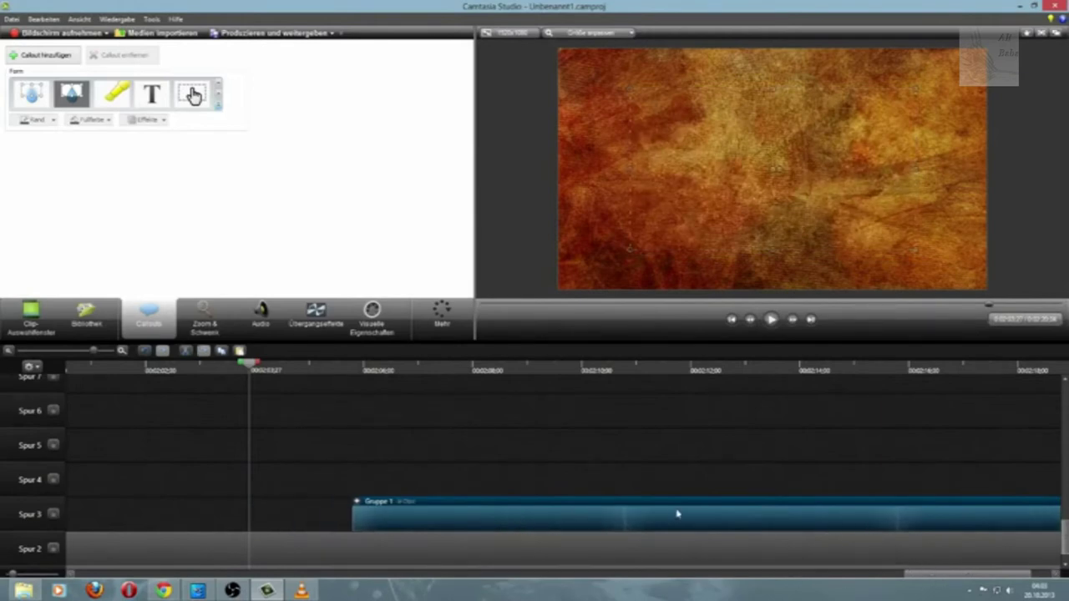
pyautogui.click(147, 350)
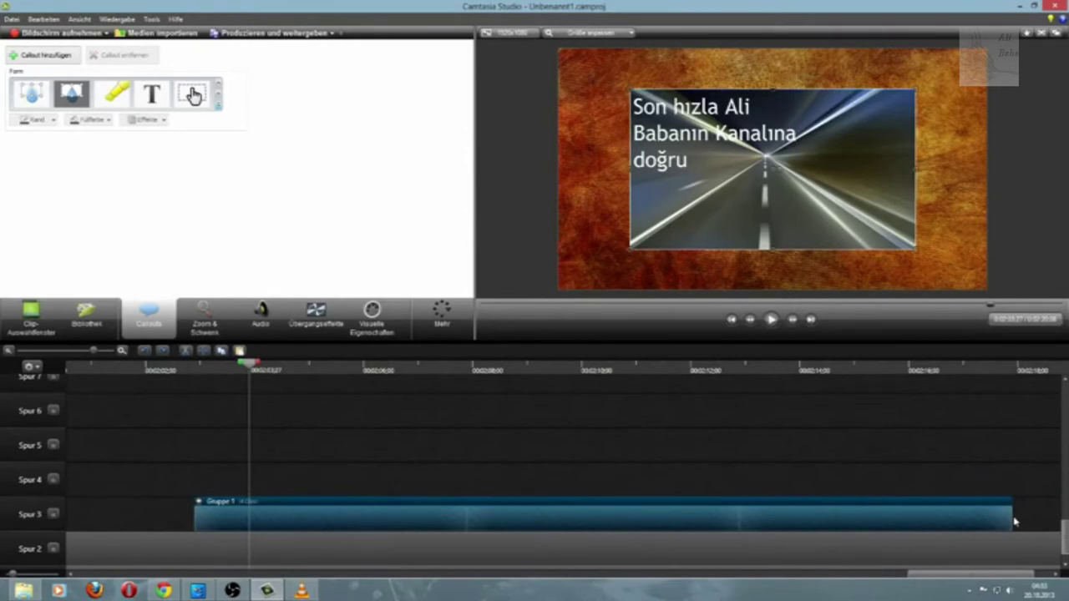
# Step: Extend the group to the end of the background on Spur 2, and undo both the extension and the grouping
pyautogui.moveTo(1012, 516)
pyautogui.mouseDown()
pyautogui.moveTo(1059, 520)
pyautogui.moveTo(960, 511)
pyautogui.moveTo(1002, 509)
pyautogui.mouseUp()
pyautogui.rightClick(929, 520)
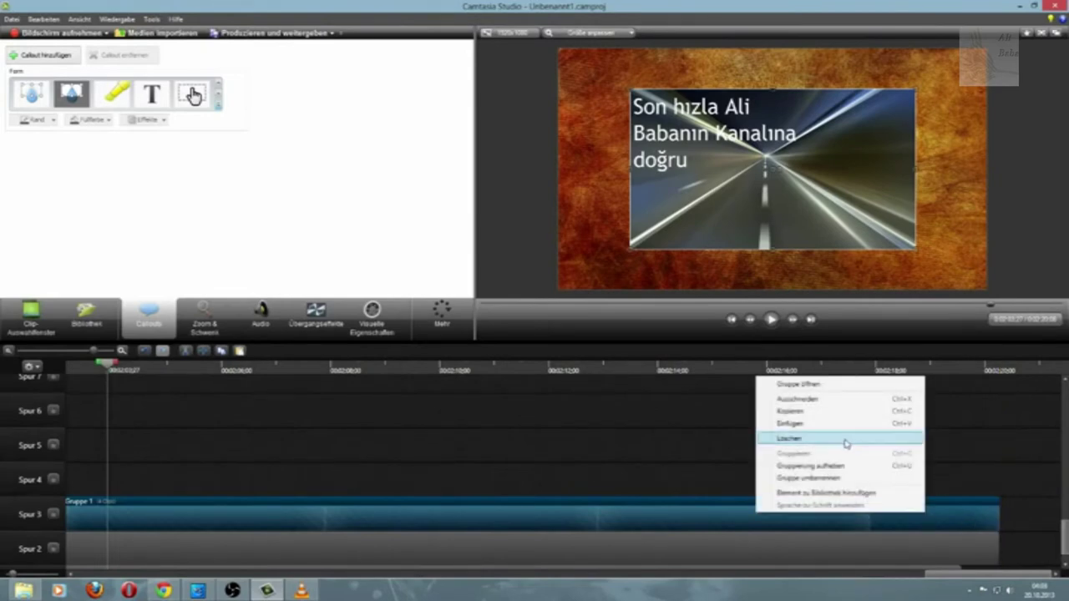
pyautogui.click(844, 467)
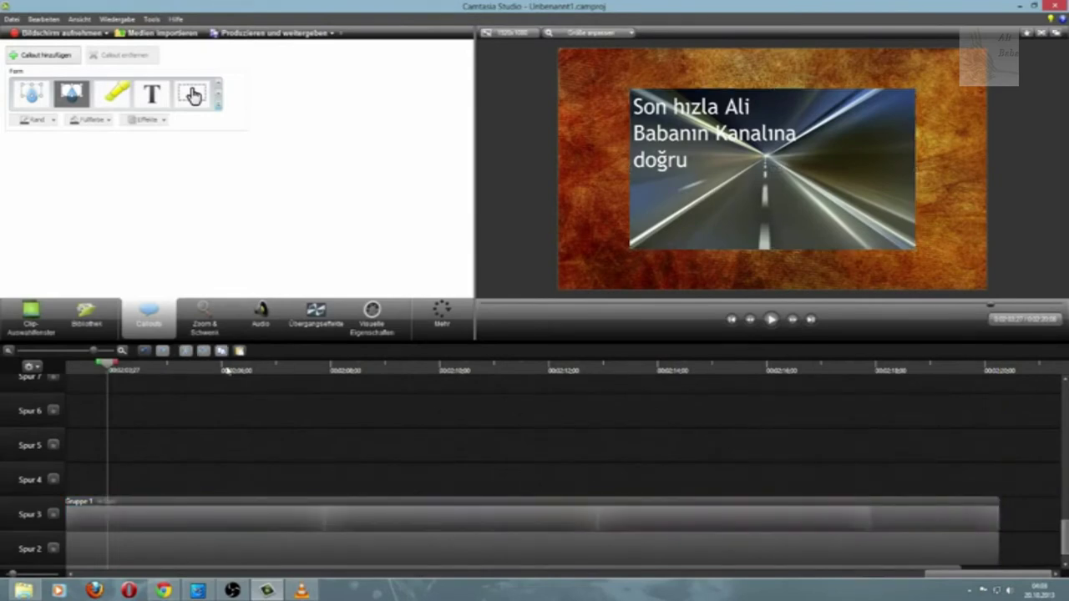
pyautogui.click(144, 350)
pyautogui.click(144, 351)
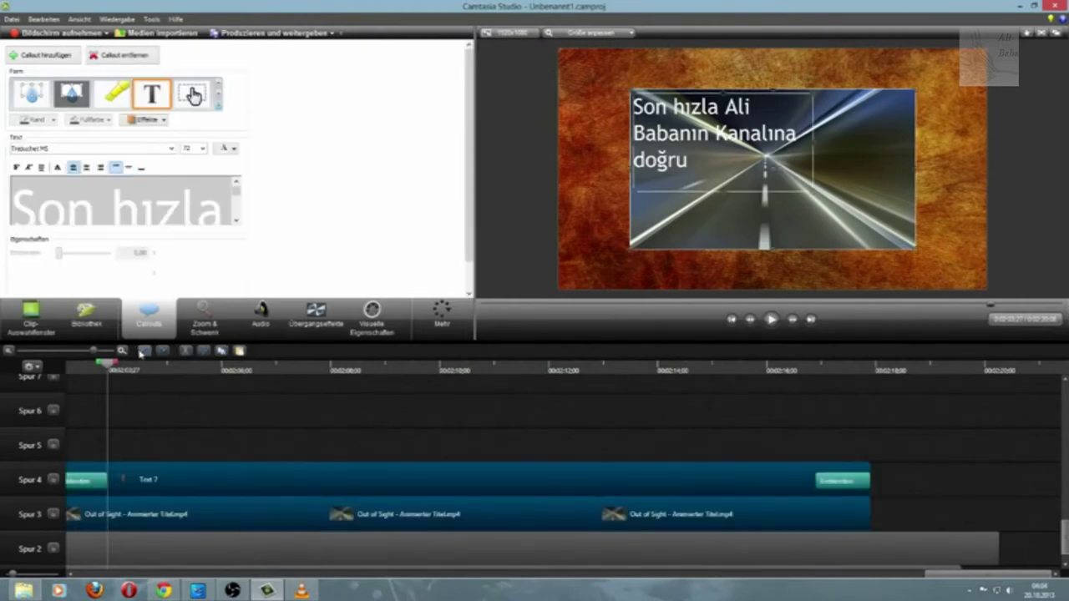
# Step: Paste a fourth road clip, place it behind the third on Spur 3, and trim it to the end of the background on Spur 2
pyautogui.rightClick(907, 526)
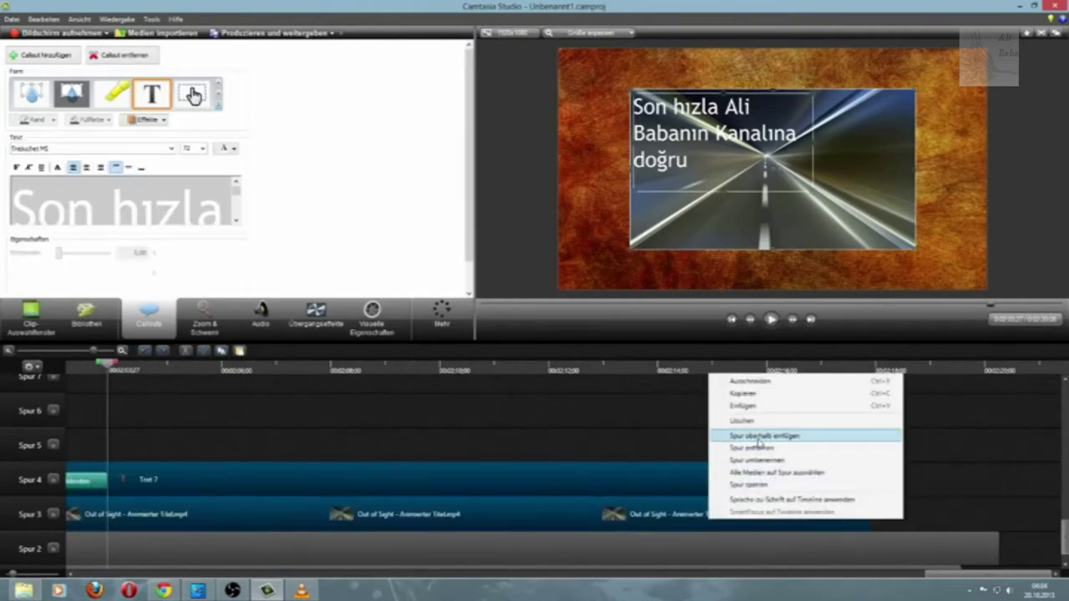
pyautogui.click(742, 406)
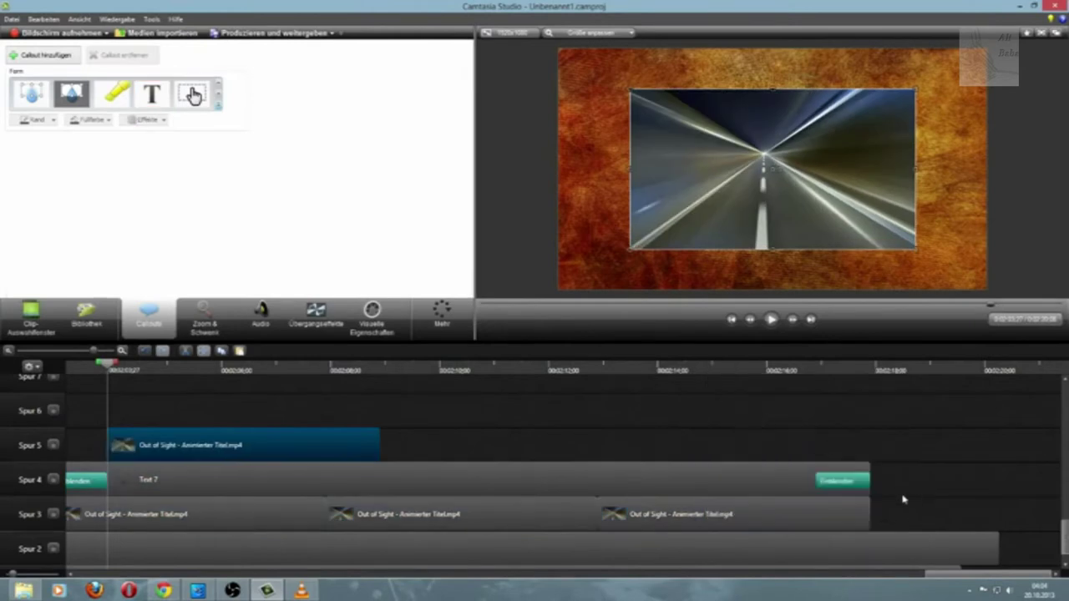
pyautogui.moveTo(113, 444); pyautogui.dragTo(887, 536)
pyautogui.moveTo(948, 575); pyautogui.dragTo(1009, 576)
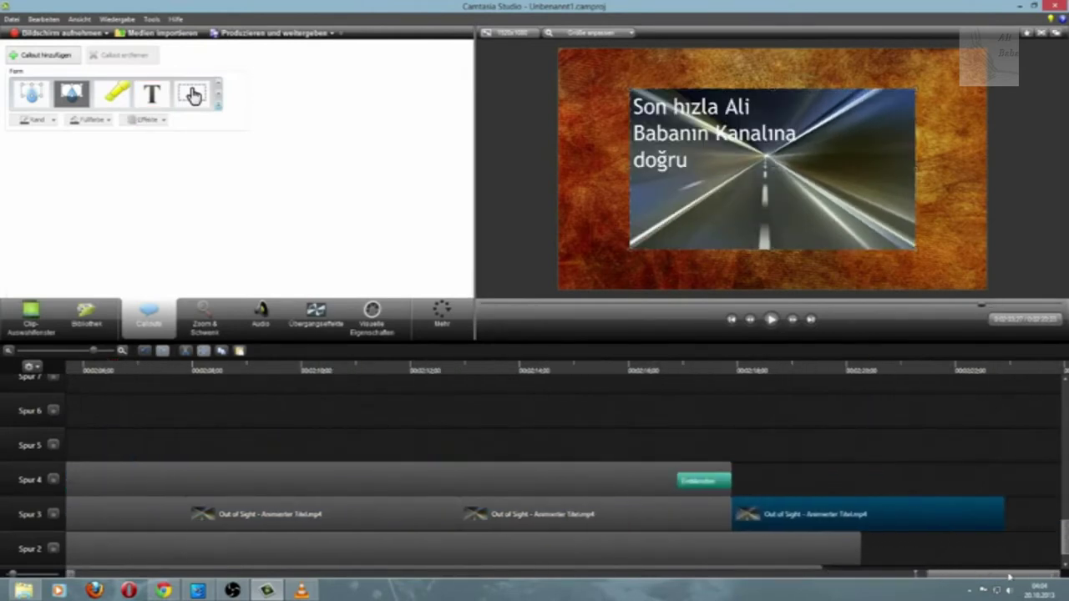
pyautogui.moveTo(1004, 514); pyautogui.dragTo(841, 523)
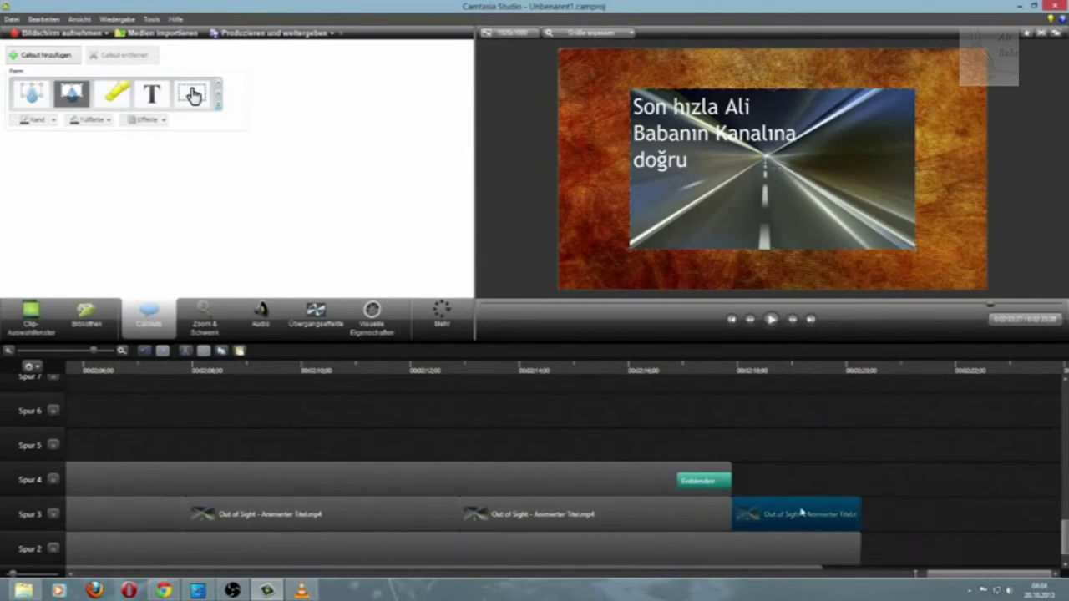
# Step: Extend Text 7 on Spur 4 to the end of the fourth road clip and group it with all the road clips
pyautogui.click(730, 470)
pyautogui.moveTo(732, 470); pyautogui.dragTo(861, 473)
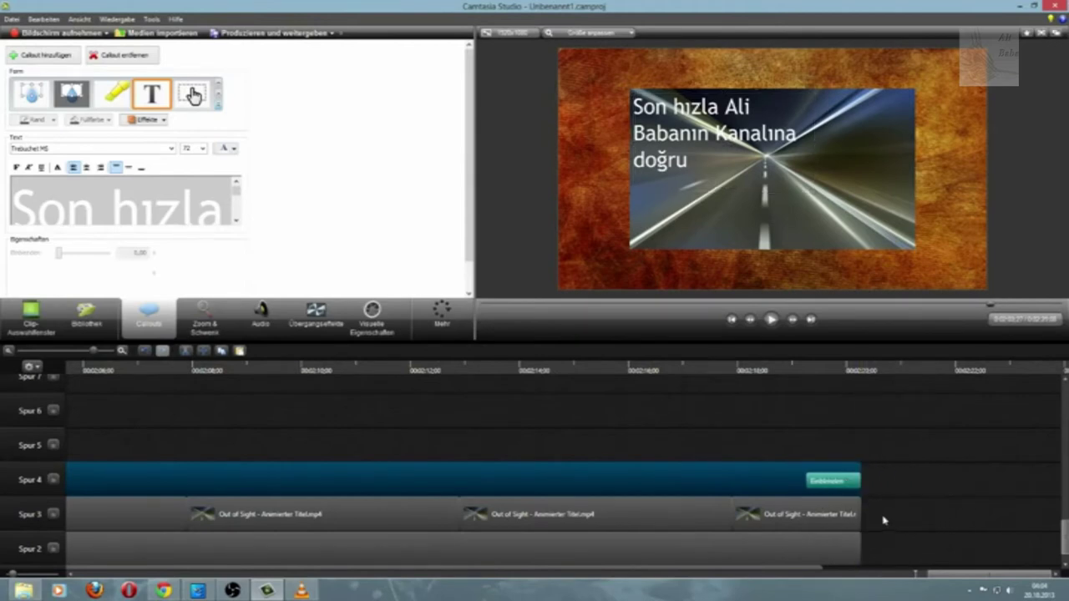
pyautogui.moveTo(894, 518); pyautogui.dragTo(130, 484)
pyautogui.rightClick(129, 483)
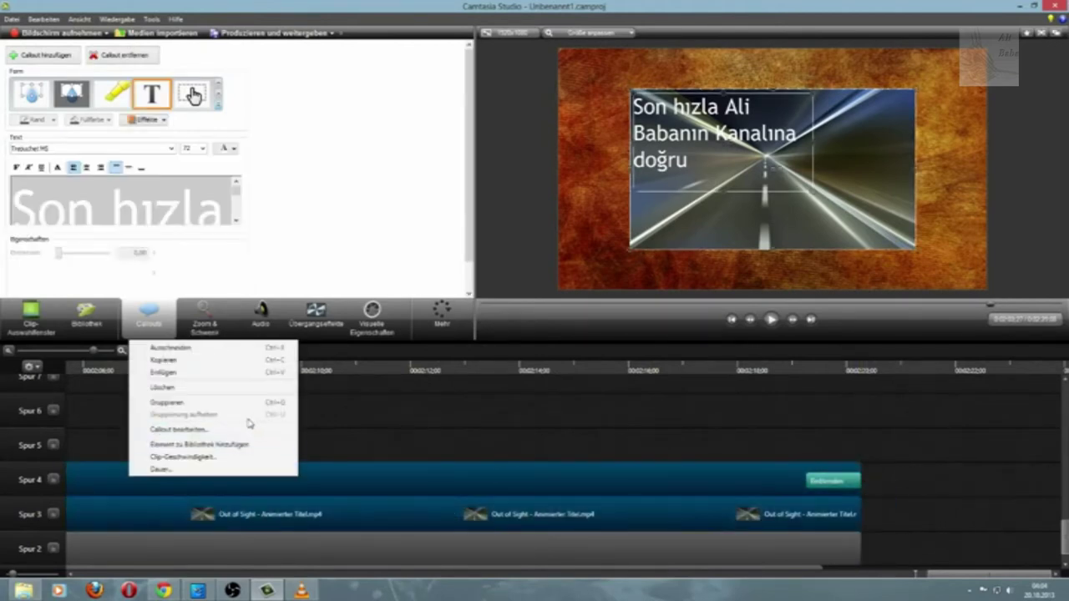
pyautogui.click(184, 402)
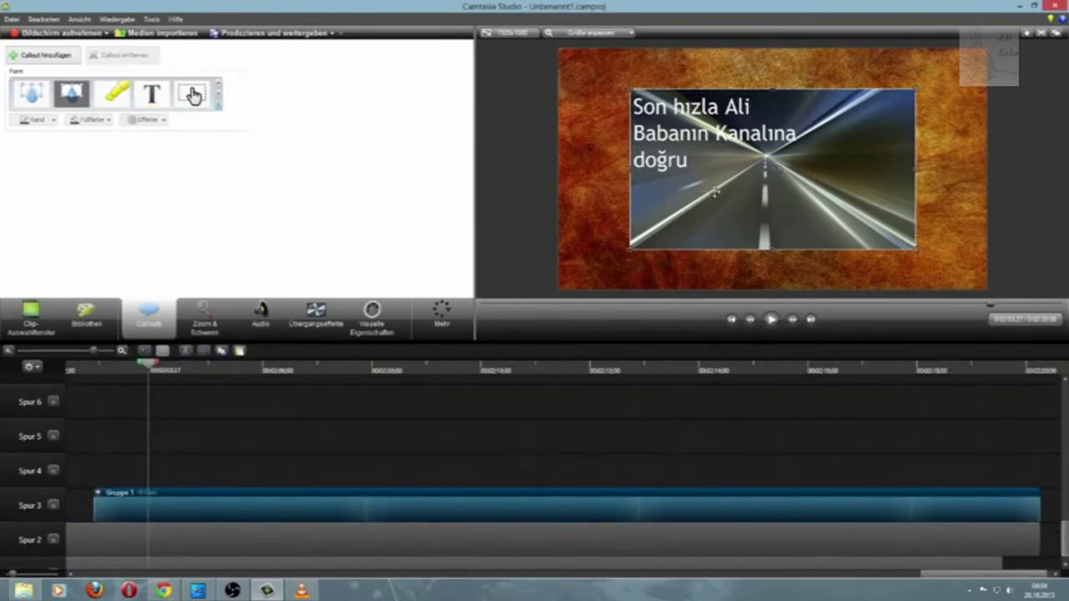
# Step: Reposition and enlarge the road title group until it fills the whole canvas, and play it back
pyautogui.moveTo(715, 192); pyautogui.dragTo(671, 152)
pyautogui.moveTo(671, 152); pyautogui.dragTo(671, 154)
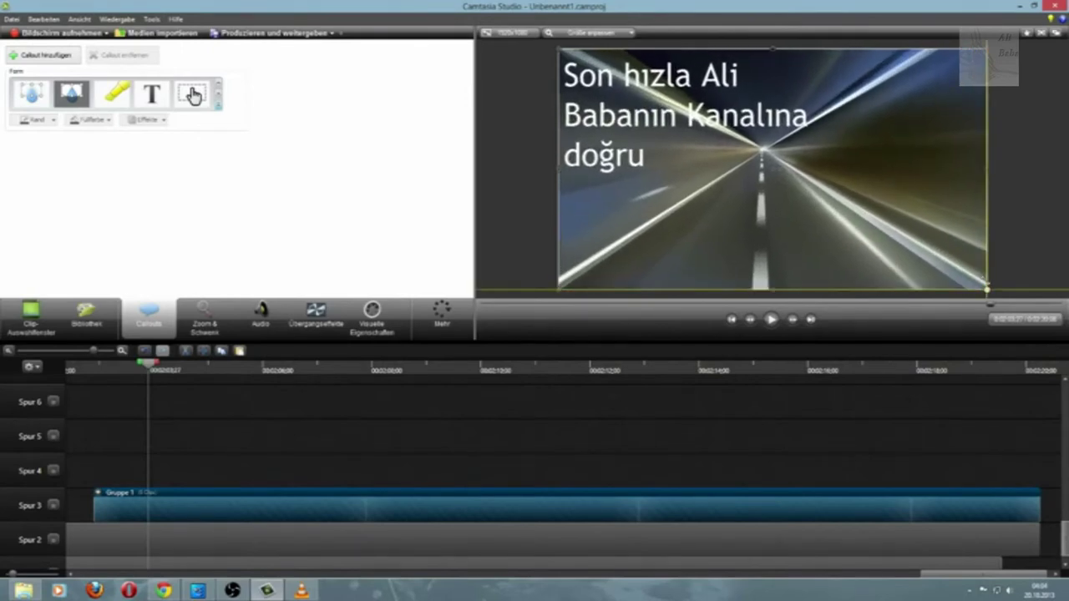
pyautogui.click(71, 368)
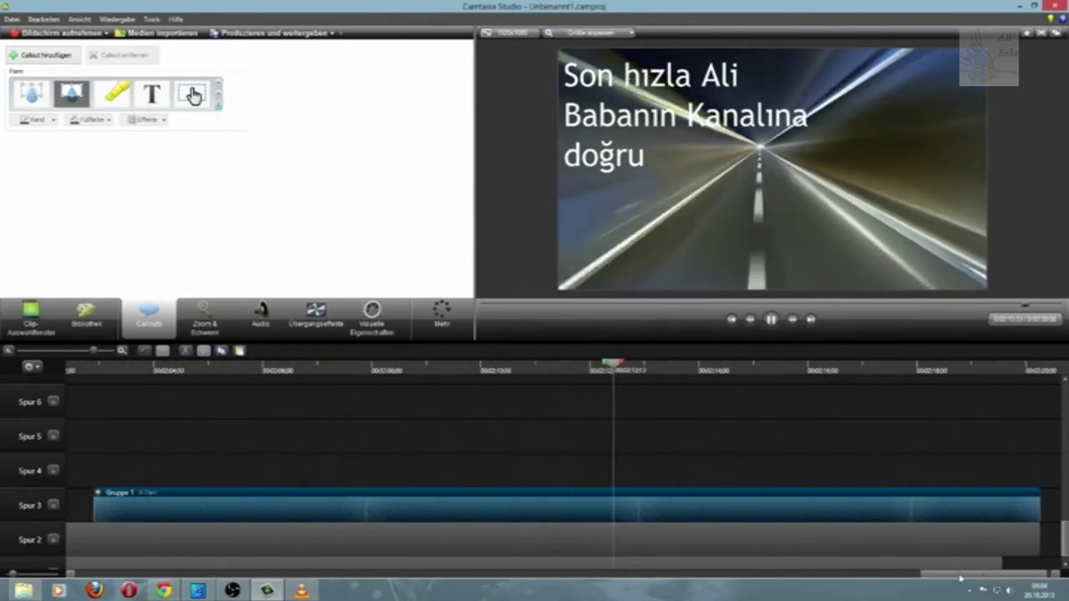
# Step: Trim the group on Spur 3 and the background on Spur 2 to the end of the audio on Spur 1
pyautogui.hscroll(1, 957, 578)
pyautogui.scroll(-1, 1048, 507)
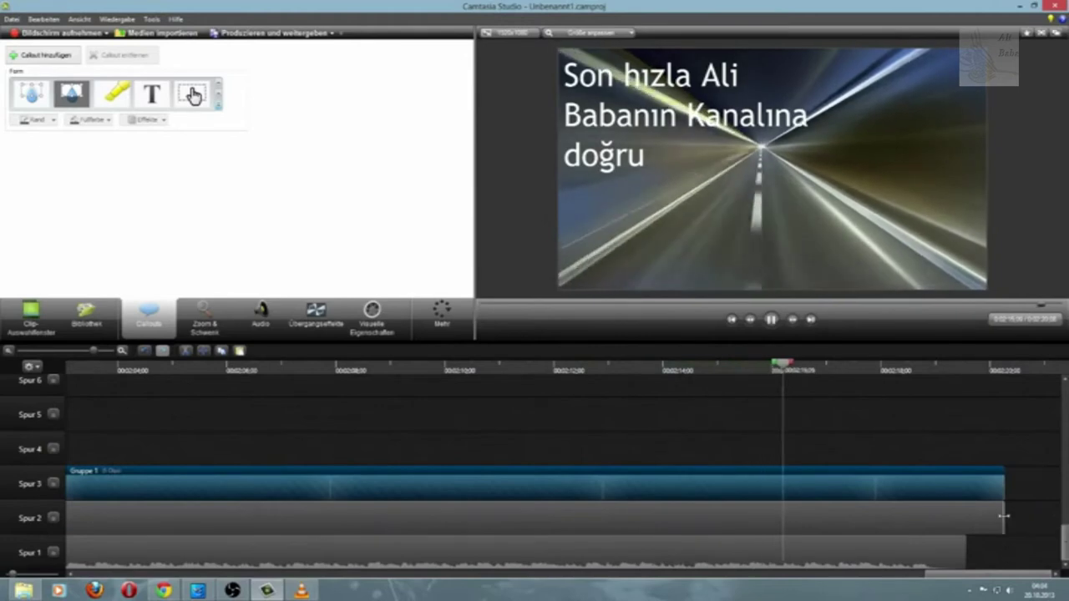
pyautogui.moveTo(1003, 485); pyautogui.dragTo(965, 518)
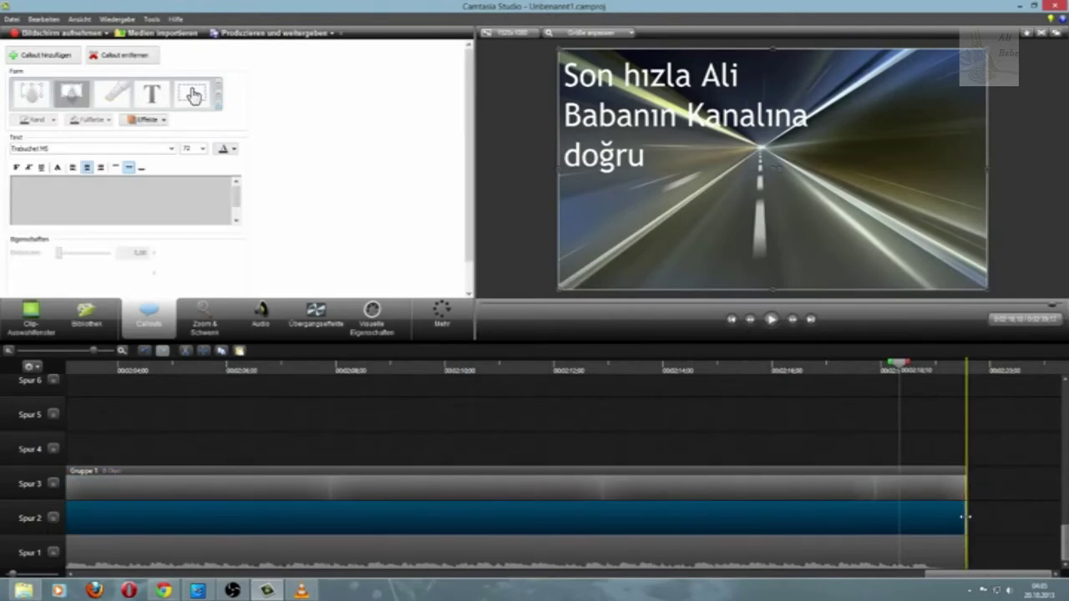
# Step: Play back the shortened ending and check the opening title callouts and the section with the YouTube, Like and Subscribe images
pyautogui.click(770, 319)
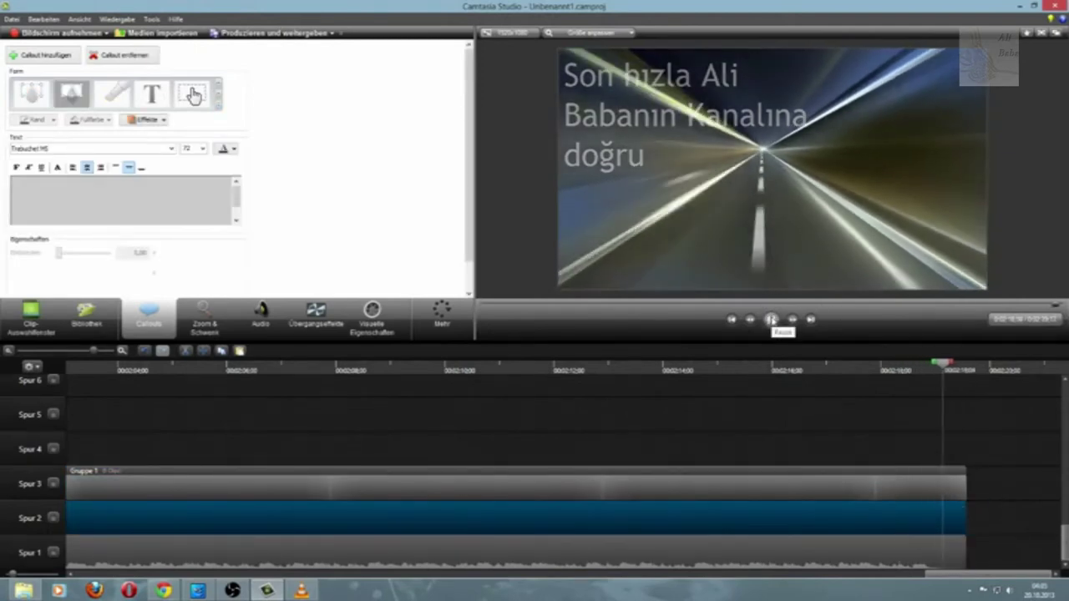
pyautogui.click(770, 319)
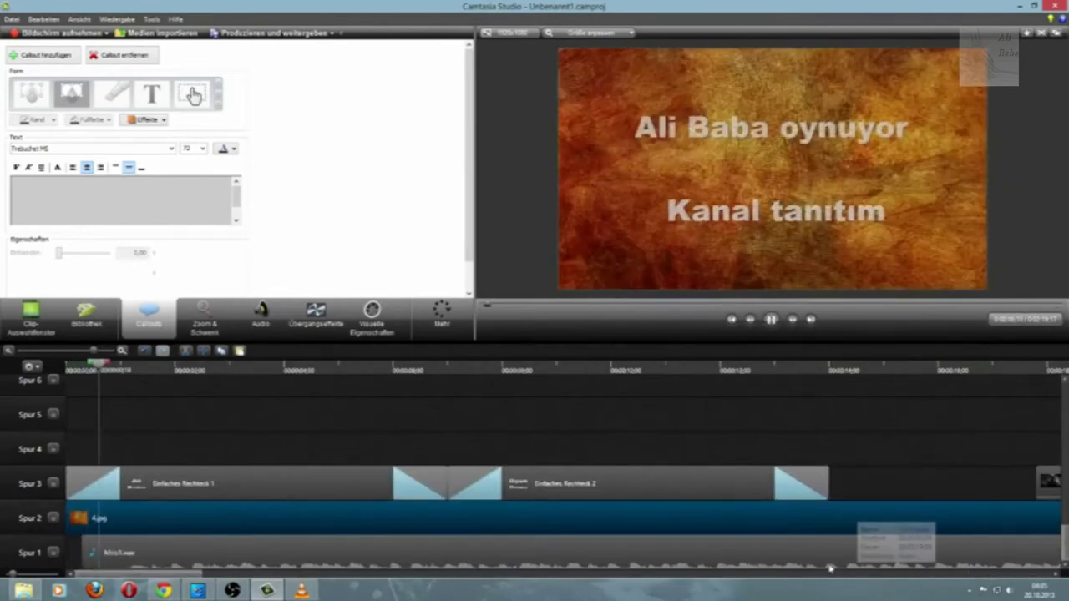
pyautogui.click(770, 324)
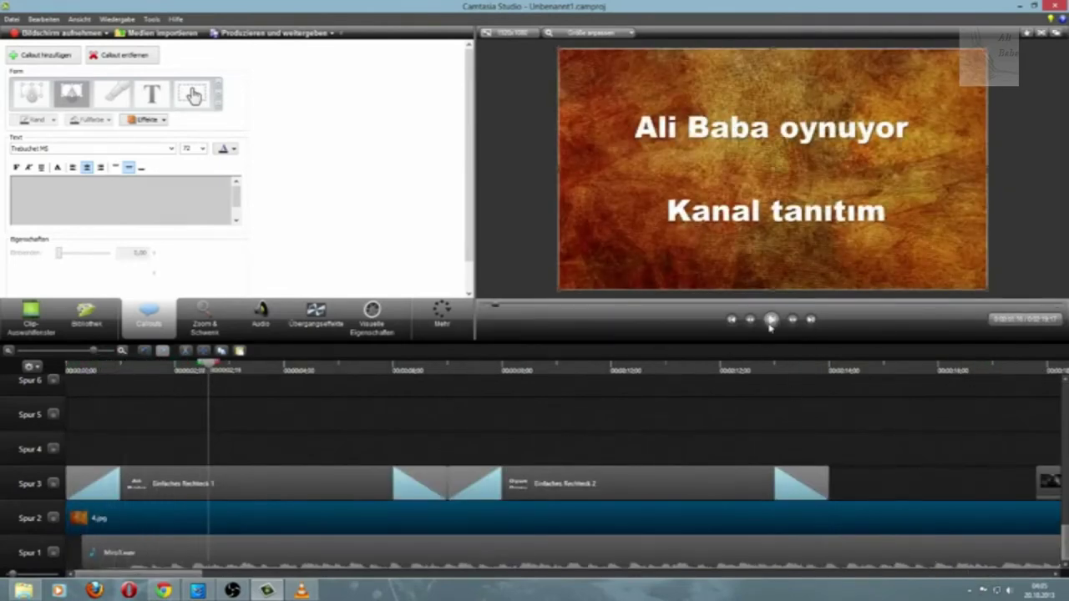
pyautogui.moveTo(152, 573); pyautogui.dragTo(824, 579)
pyautogui.click(790, 458)
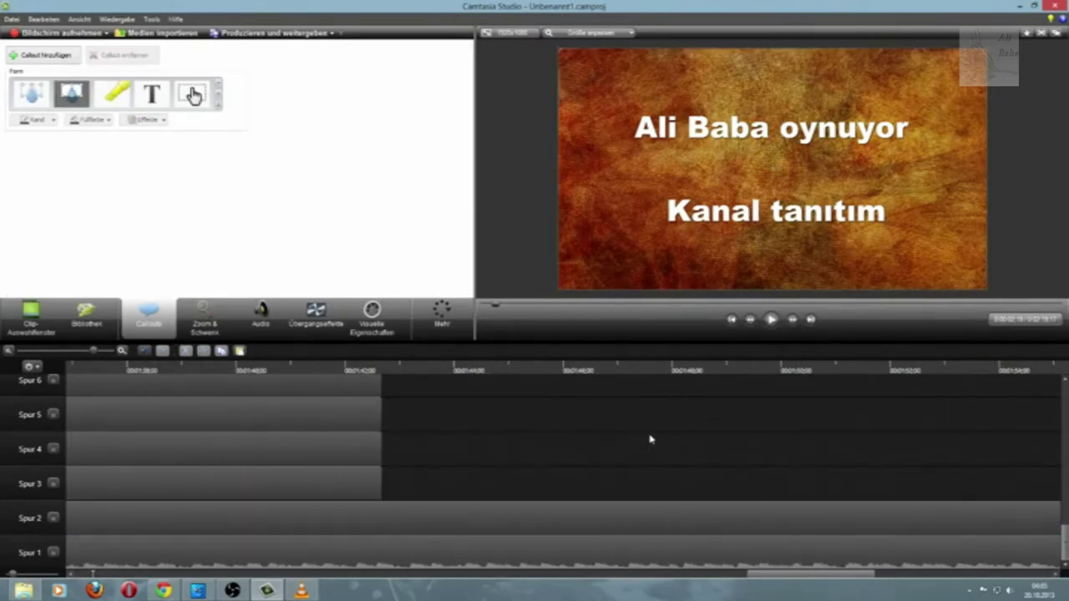
pyautogui.click(633, 364)
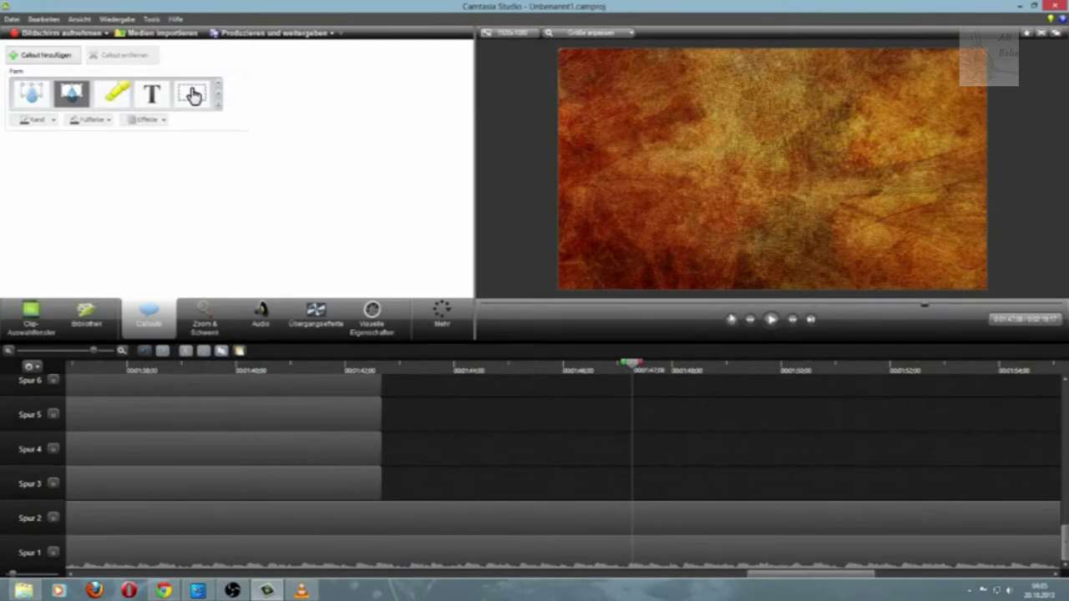
pyautogui.click(732, 319)
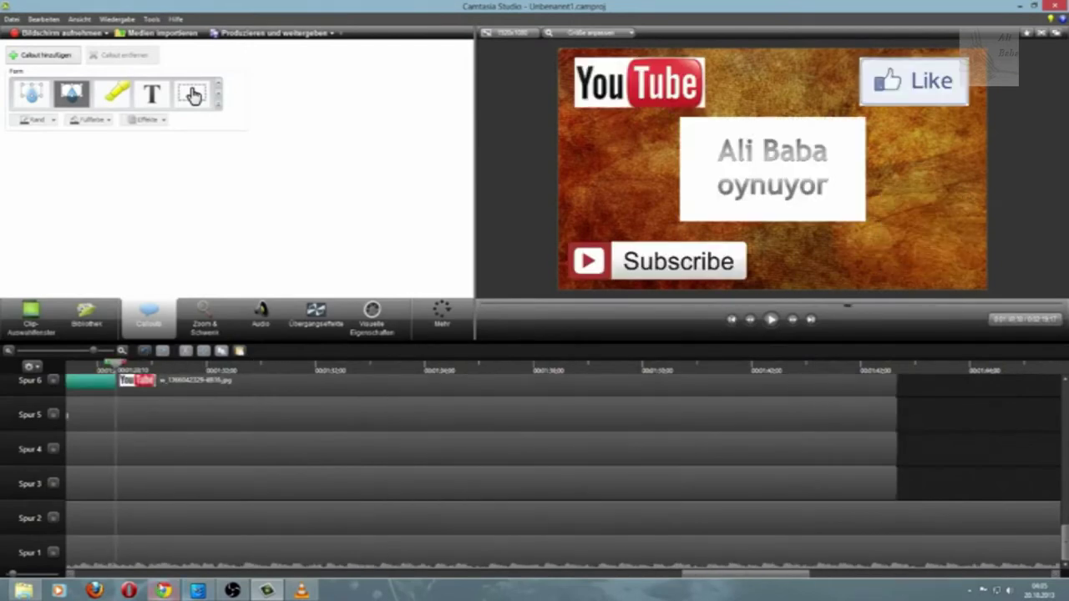
pyautogui.click(93, 577)
pyautogui.click(90, 578)
pyautogui.click(87, 580)
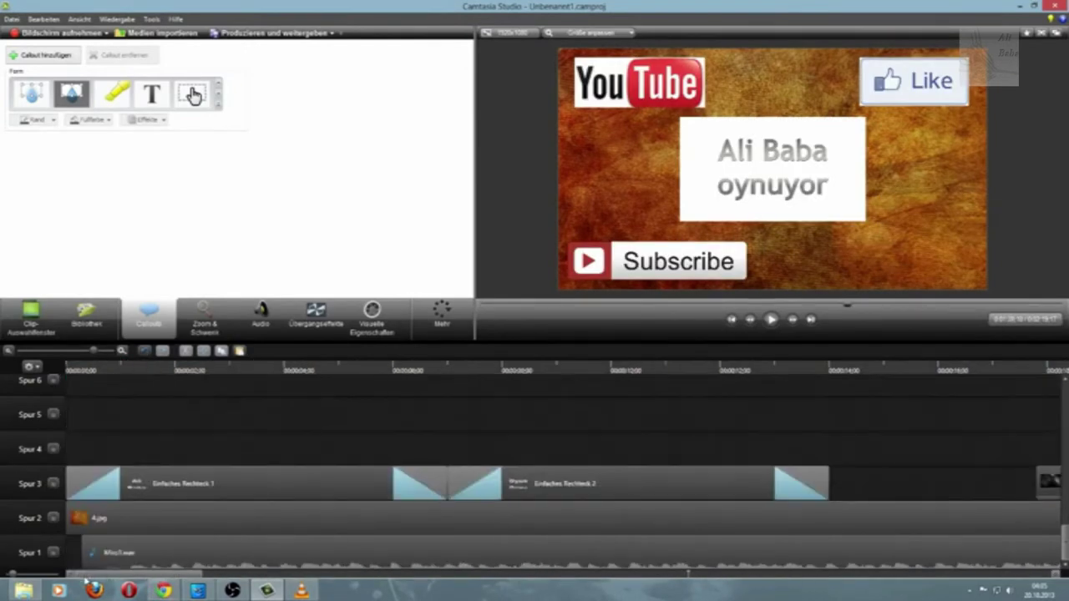
pyautogui.click(82, 372)
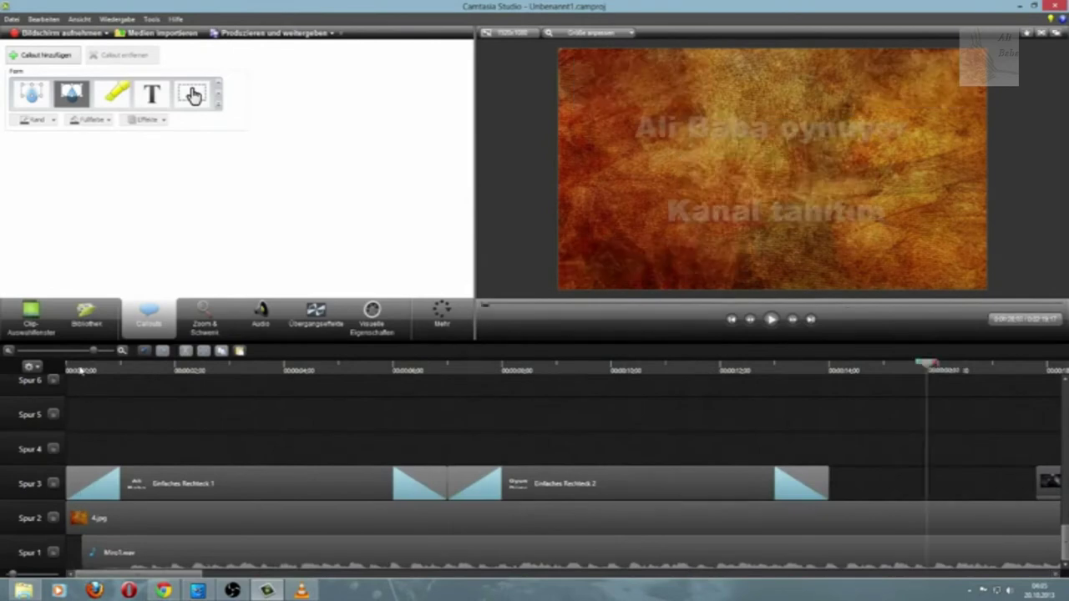
pyautogui.click(732, 319)
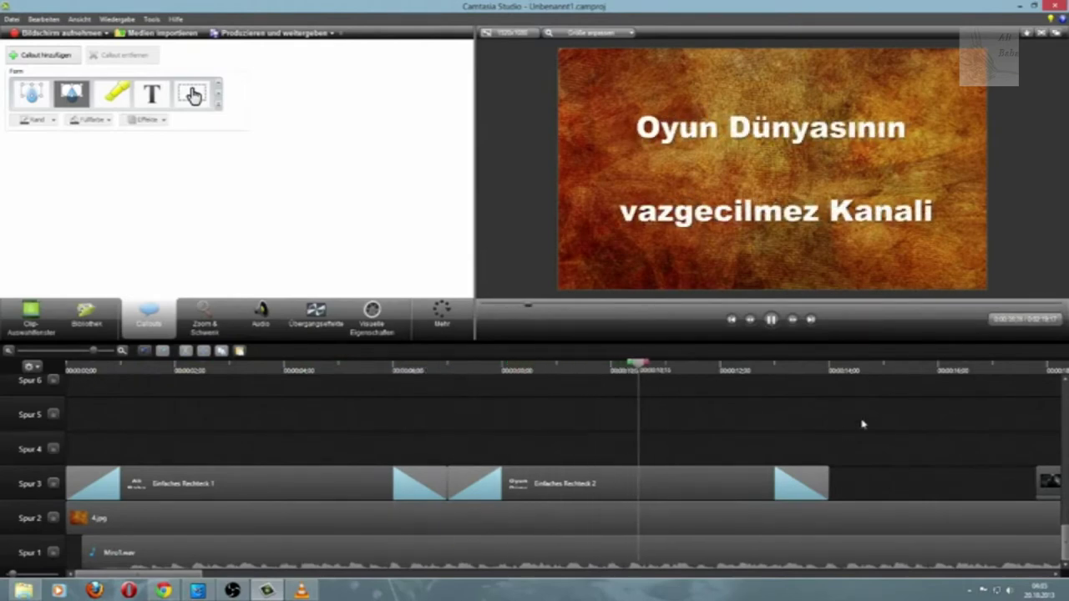
# Step: Try replacing the last letter of "Kanali" in the callout Einfaches Rechteck 2 with "ğ"
pyautogui.click(707, 491)
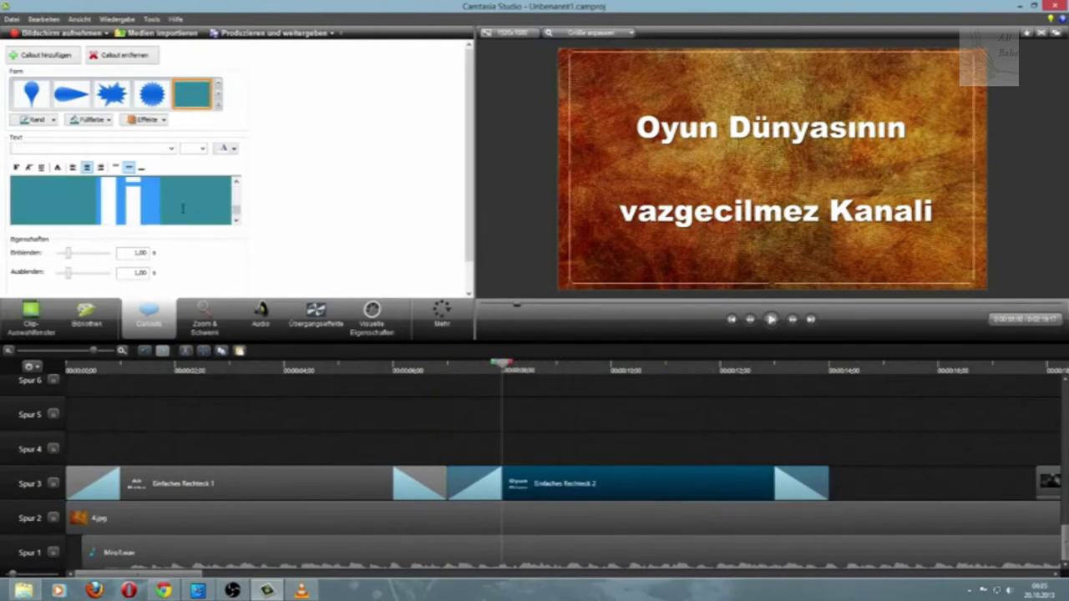
pyautogui.click(125, 201)
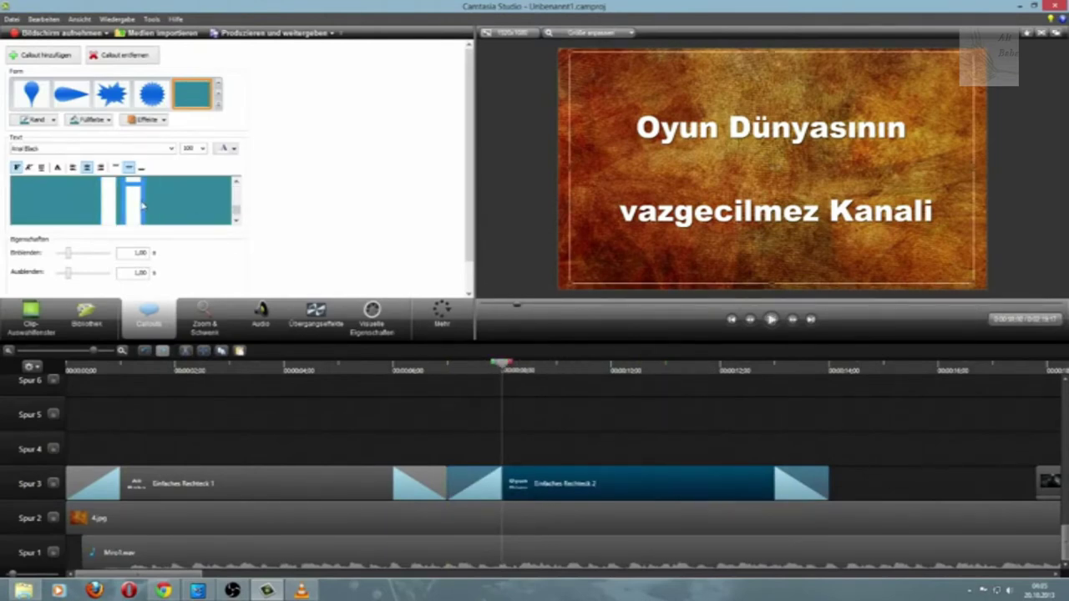
pyautogui.press('BackSpace')
pyautogui.write('ğ')
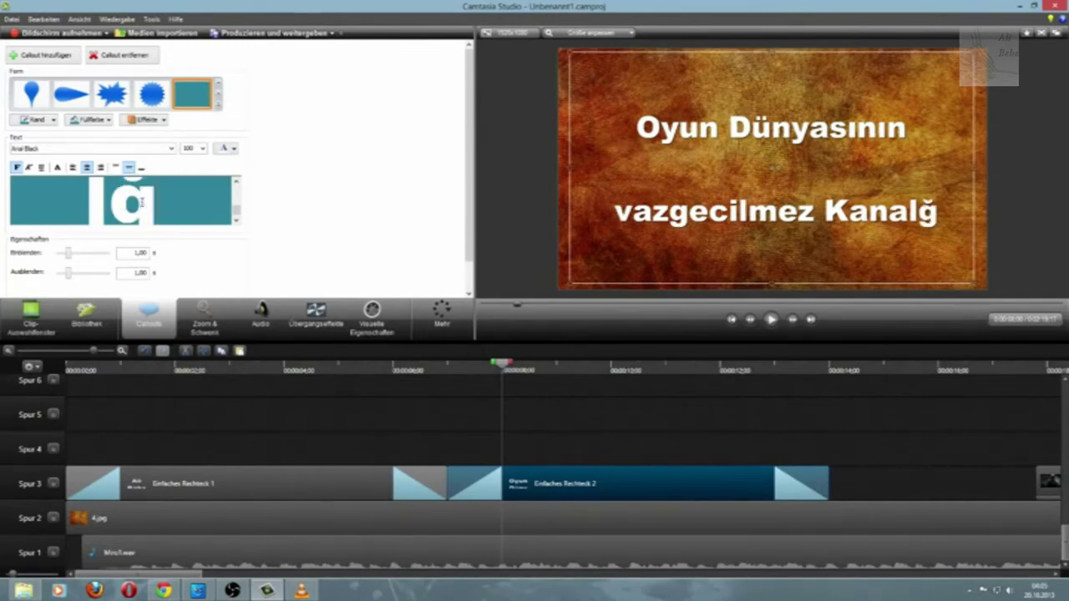
# Step: Copy the dotless "ı" from "Dünyasının" and put it in place of the final "ğ", making the second line "vazgecilmez Kanalı"
pyautogui.scroll(5, 142, 202)
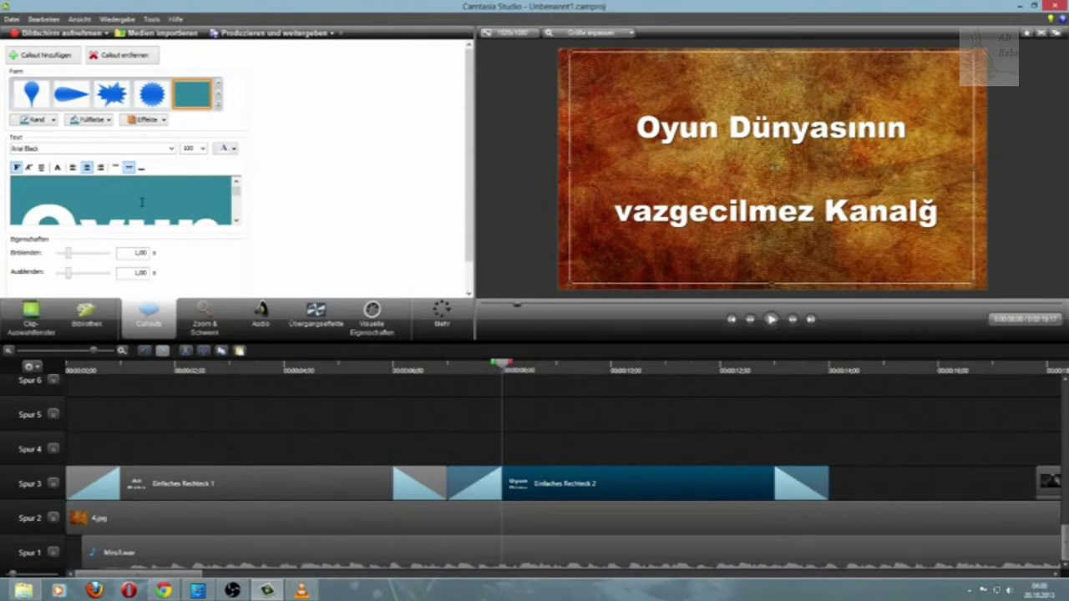
pyautogui.scroll(-2, 142, 202)
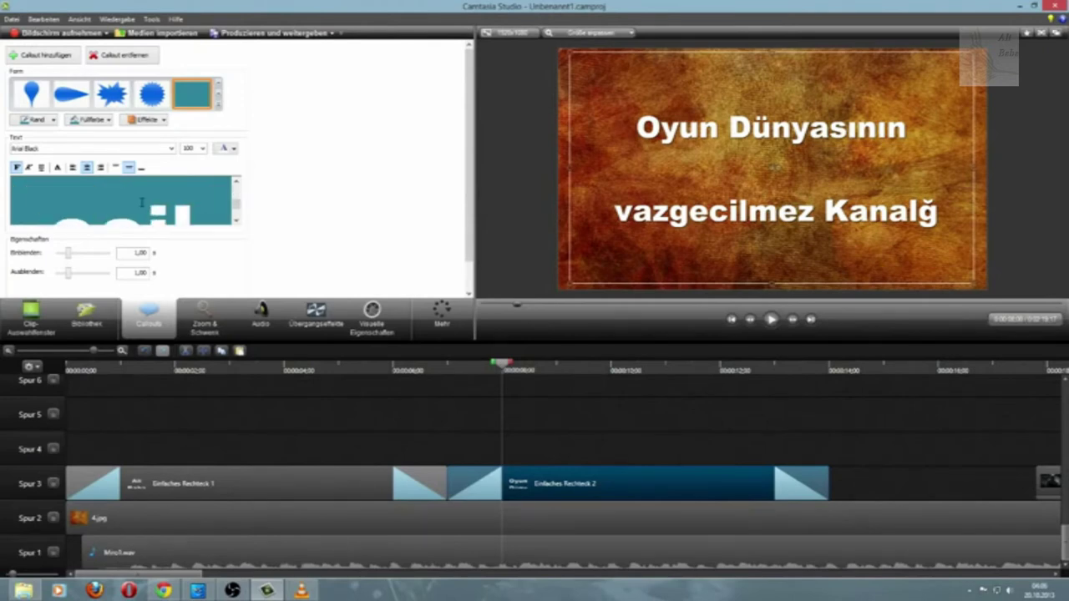
pyautogui.scroll(-2, 142, 202)
pyautogui.scroll(2, 142, 202)
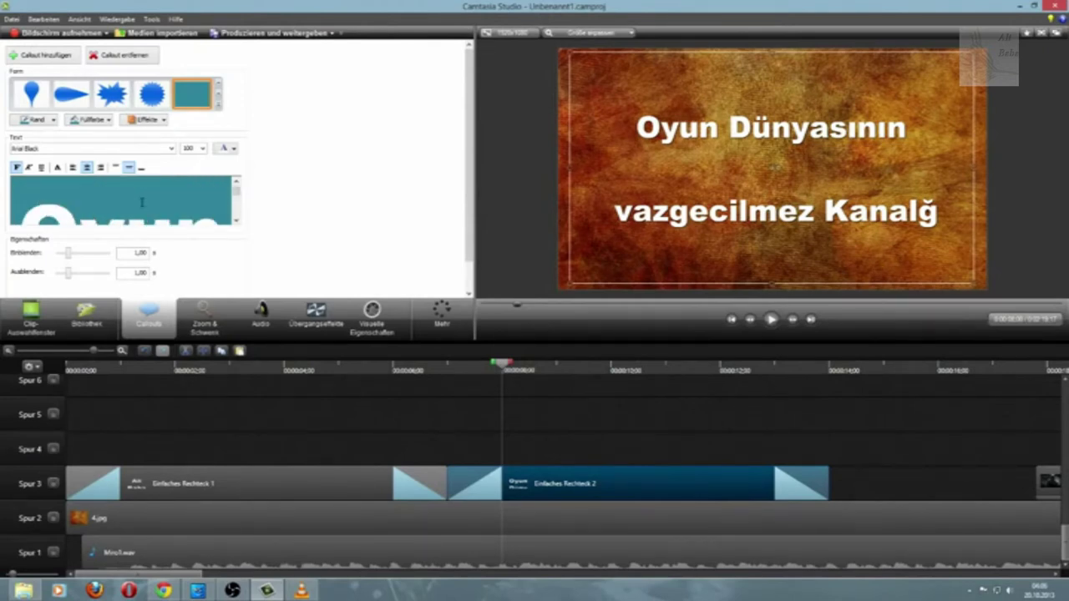
pyautogui.scroll(-1, 142, 202)
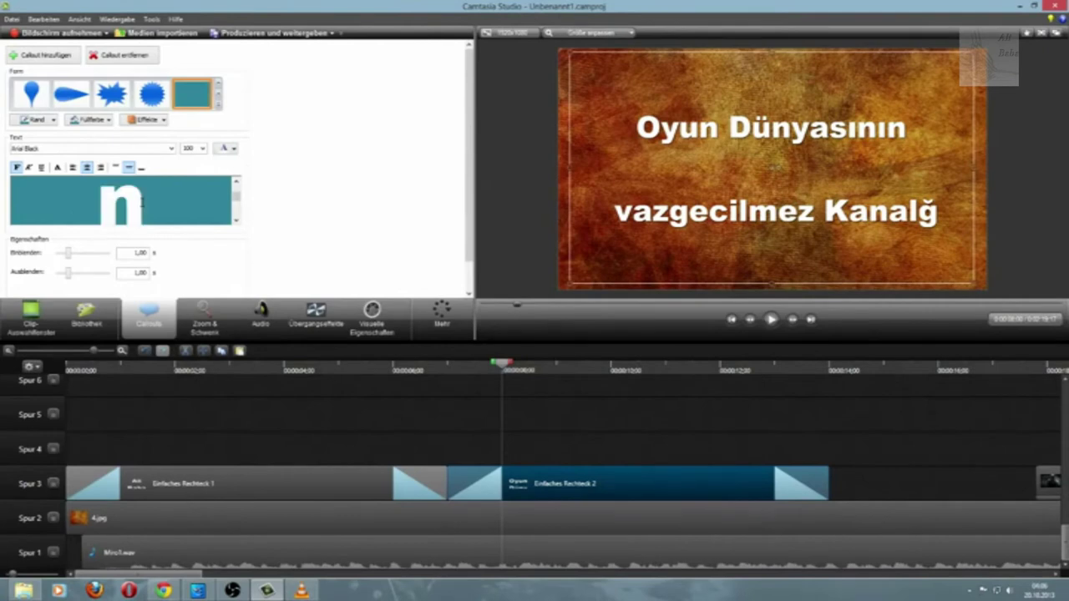
pyautogui.scroll(-1, 142, 202)
pyautogui.scroll(-1, 142, 202)
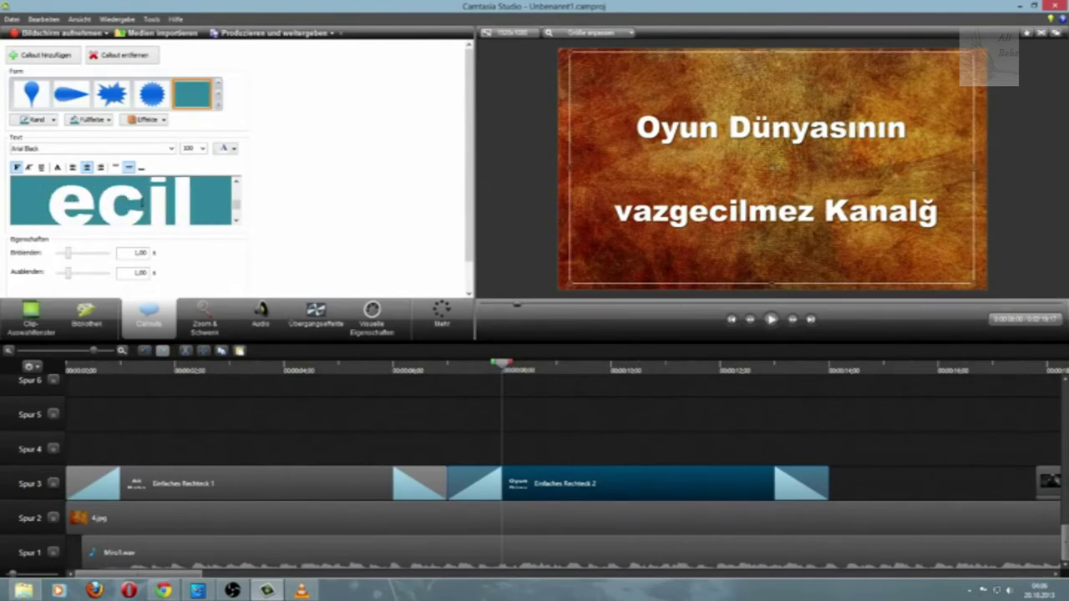
pyautogui.scroll(2, 142, 202)
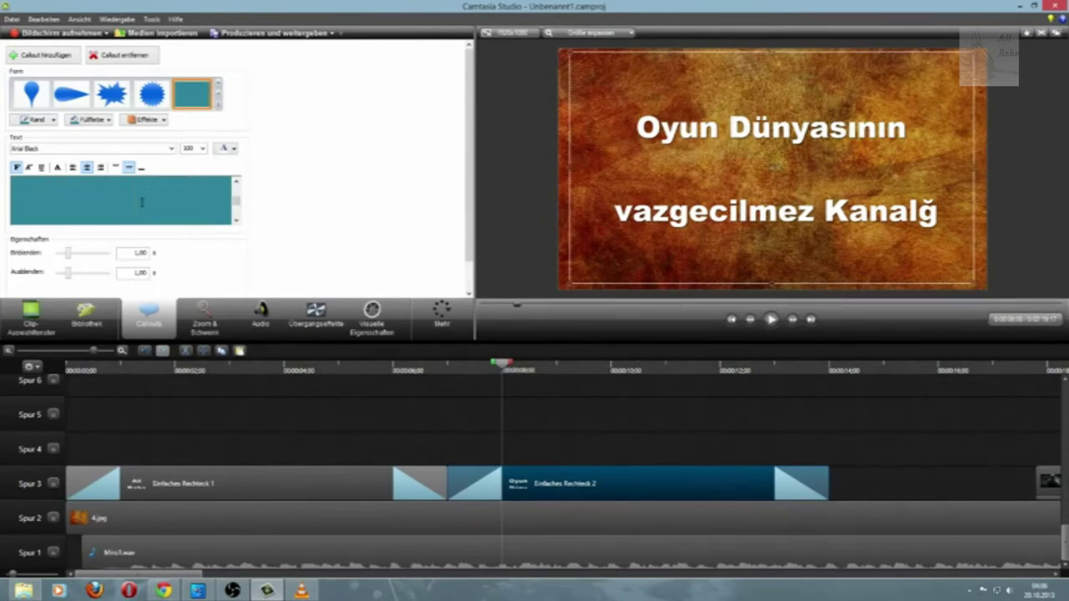
pyautogui.scroll(1, 142, 202)
pyautogui.scroll(1, 142, 202)
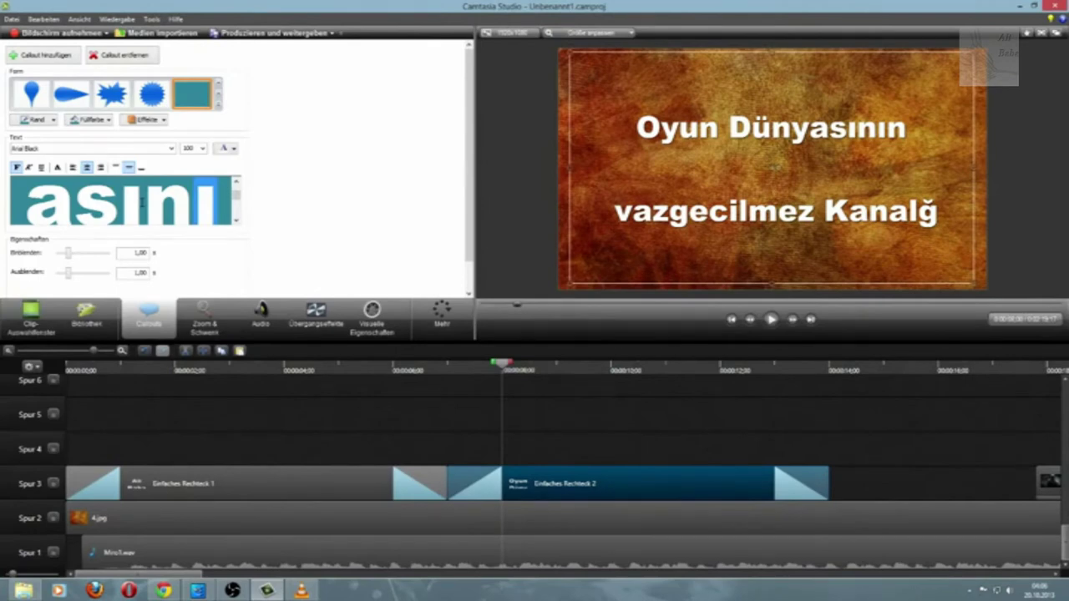
pyautogui.scroll(-2, 142, 202)
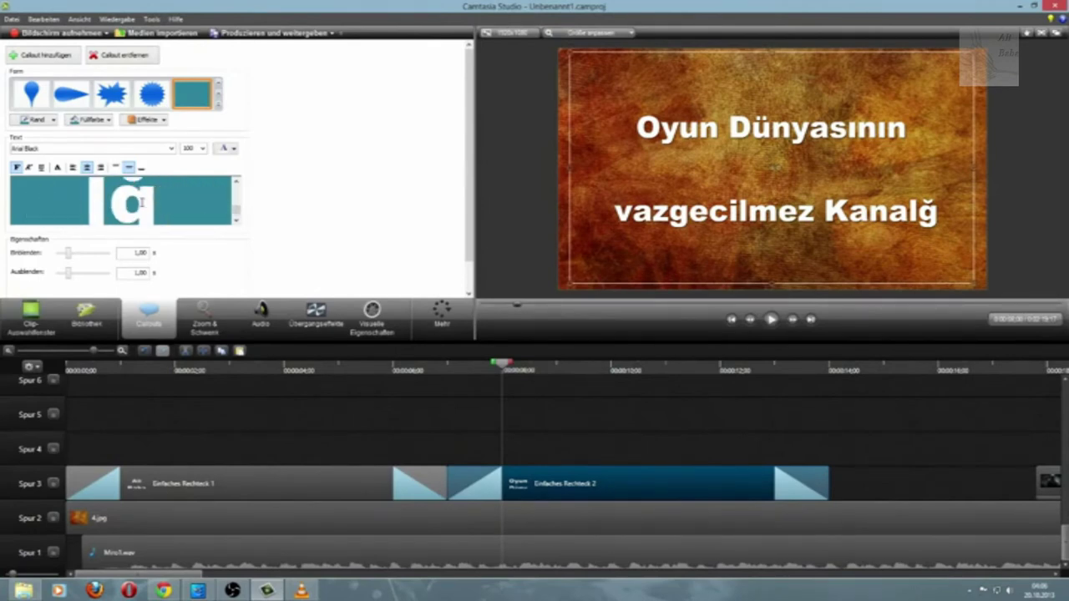
pyautogui.press('BackSpace')
pyautogui.write('ı')
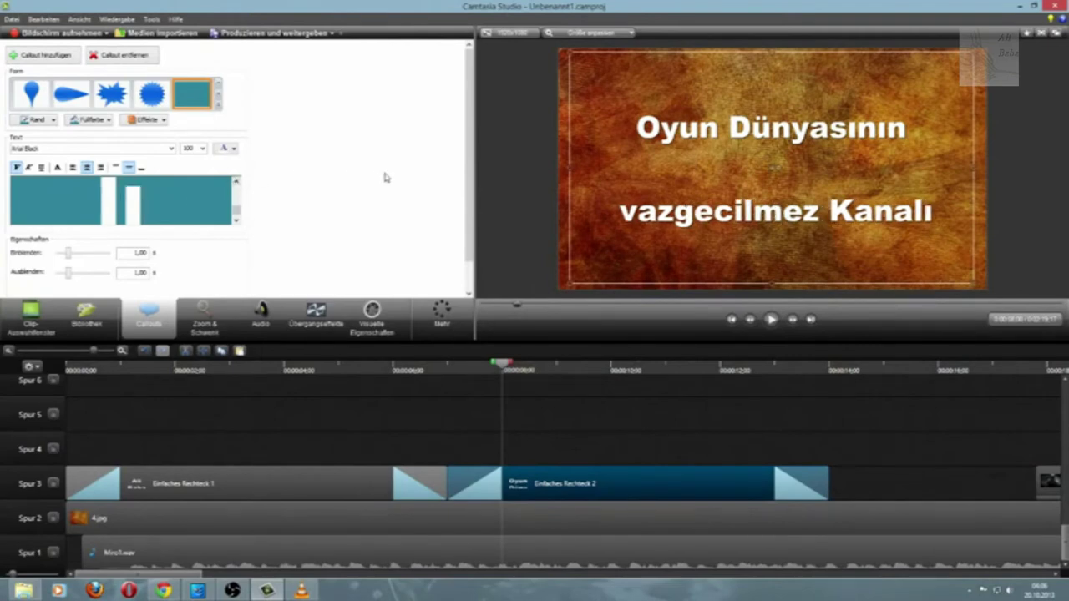
pyautogui.click(870, 430)
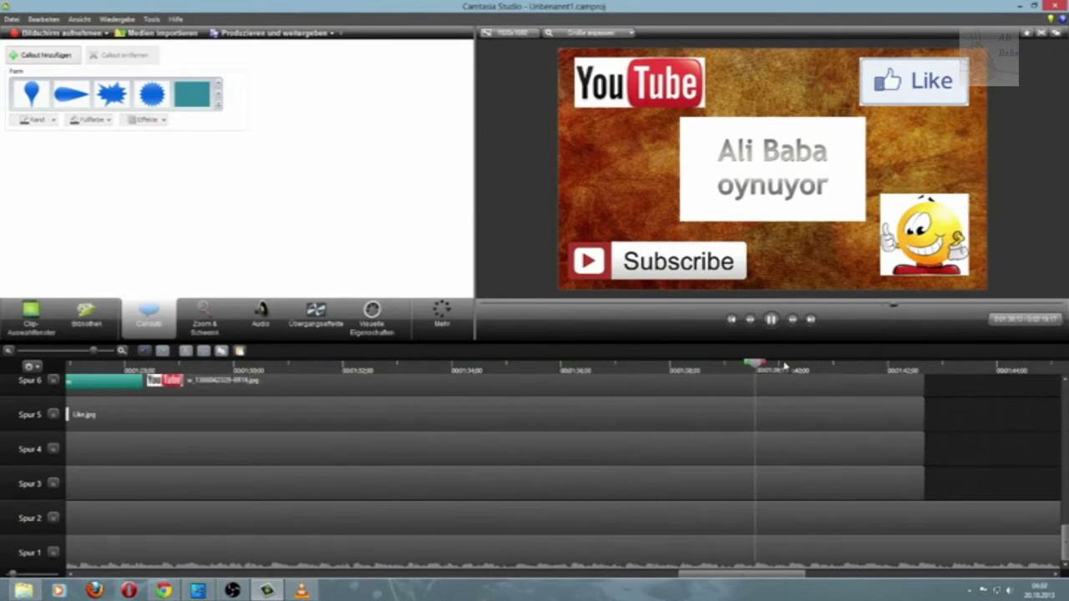
# Step: Stop the preview at about 1:40 and examine the timeline behind the end of the YouTube and Like images
pyautogui.click(770, 319)
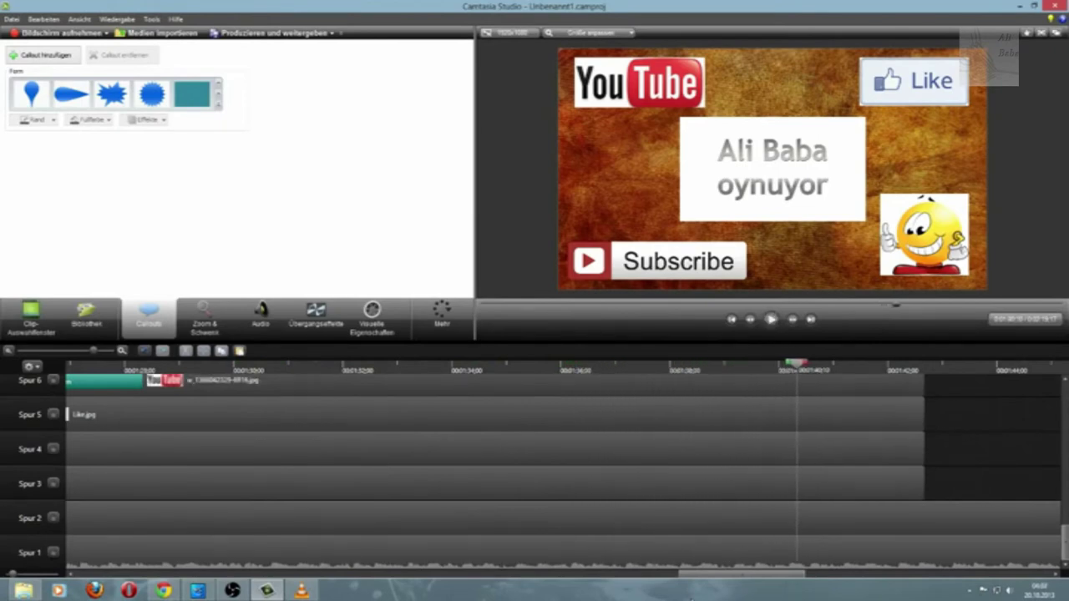
pyautogui.moveTo(691, 598); pyautogui.dragTo(779, 597)
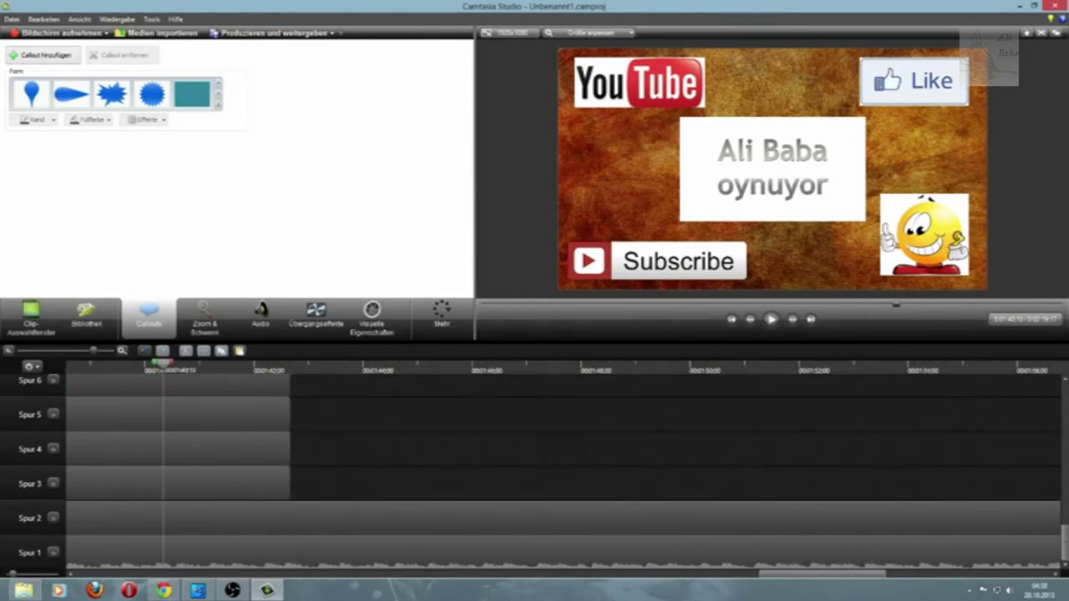
# Step: Add the Leuchten transition to the ends of the image clips on Spur 3 through Spur 7
pyautogui.moveTo(837, 578); pyautogui.dragTo(808, 584)
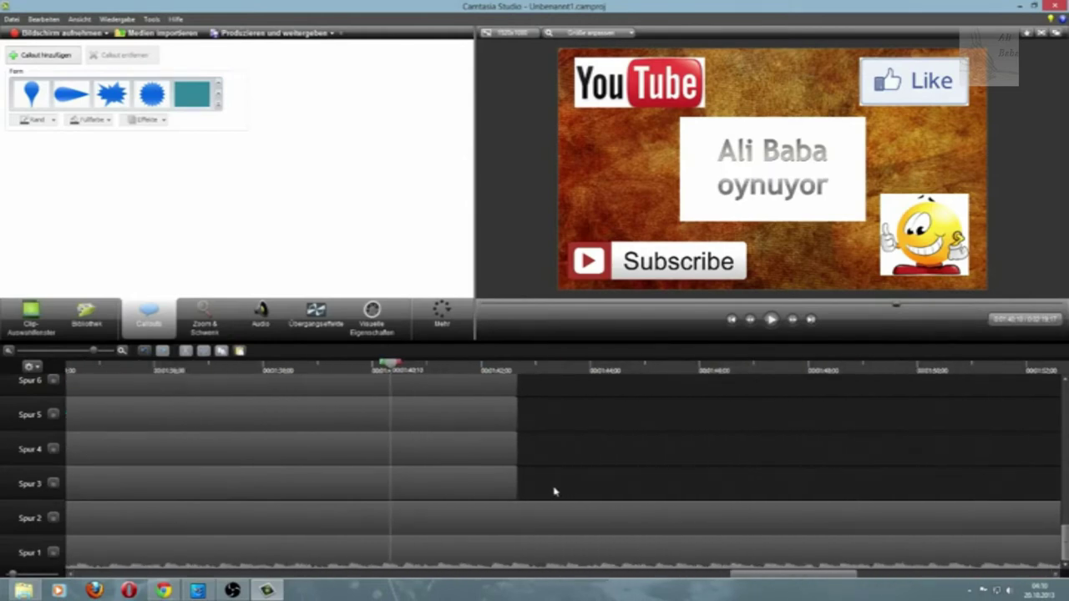
pyautogui.moveTo(554, 492); pyautogui.dragTo(457, 511)
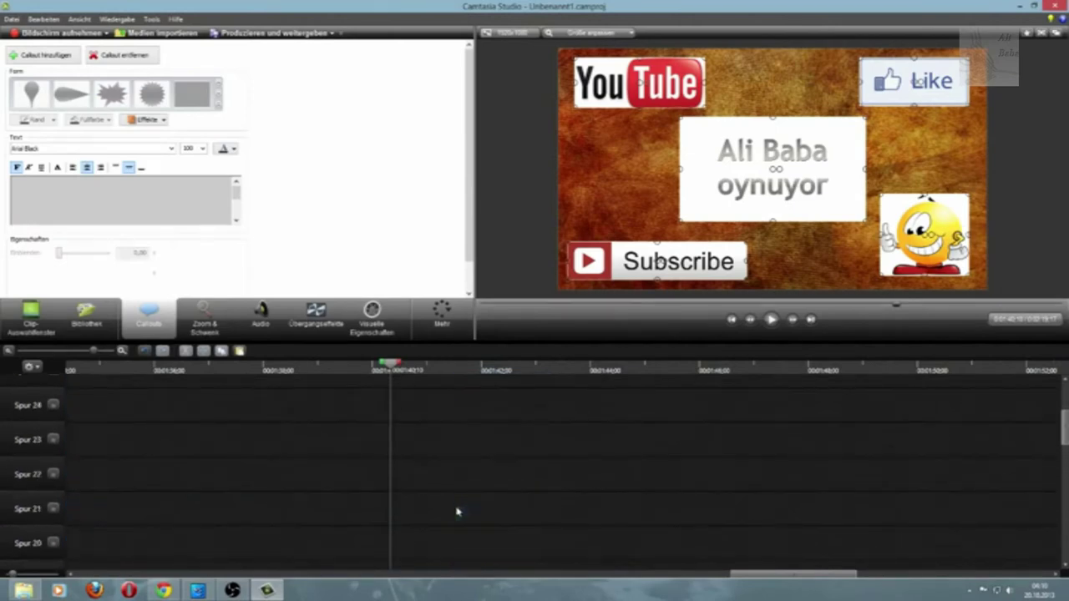
pyautogui.scroll(-5, 460, 505)
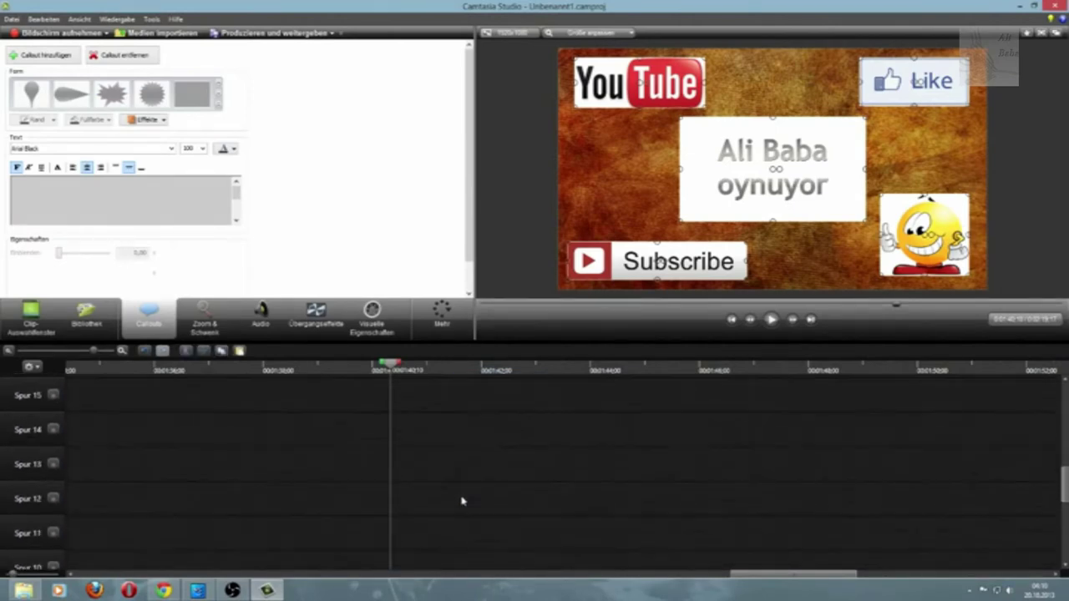
pyautogui.scroll(-4, 462, 501)
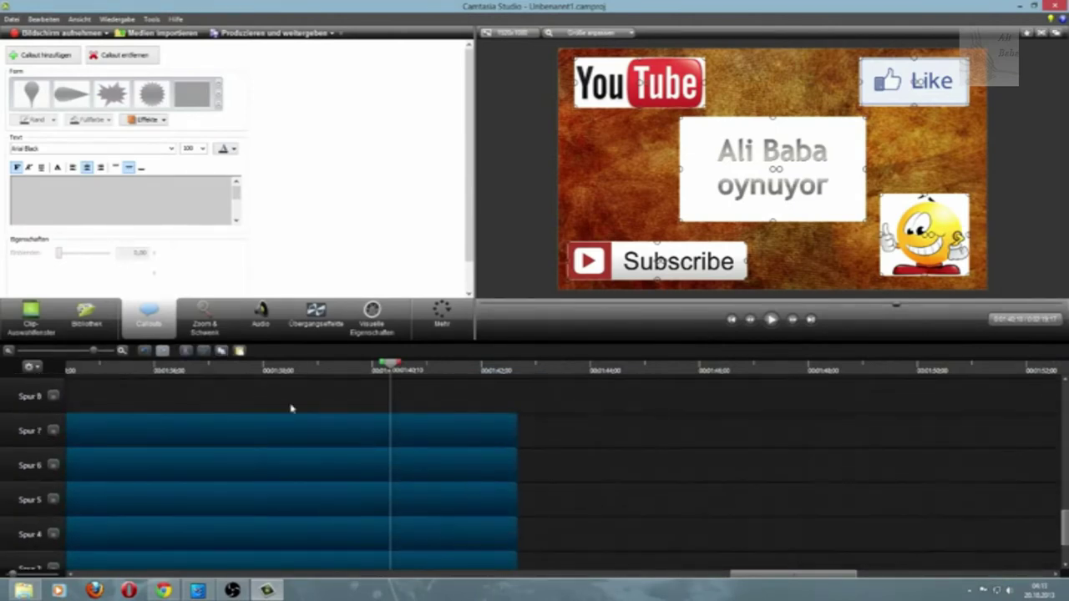
pyautogui.click(315, 316)
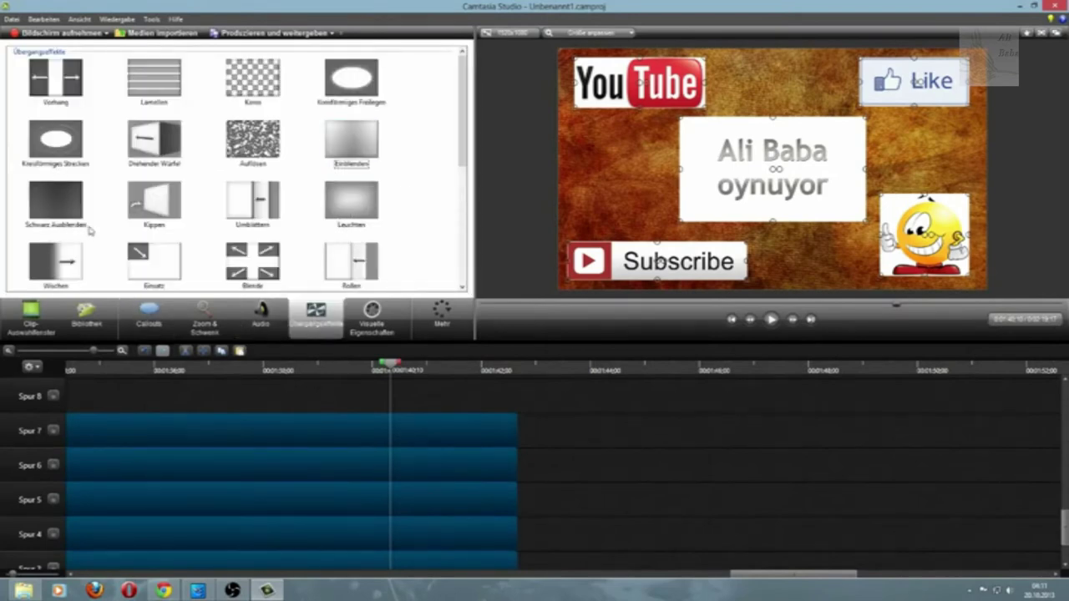
pyautogui.scroll(-5, 213, 231)
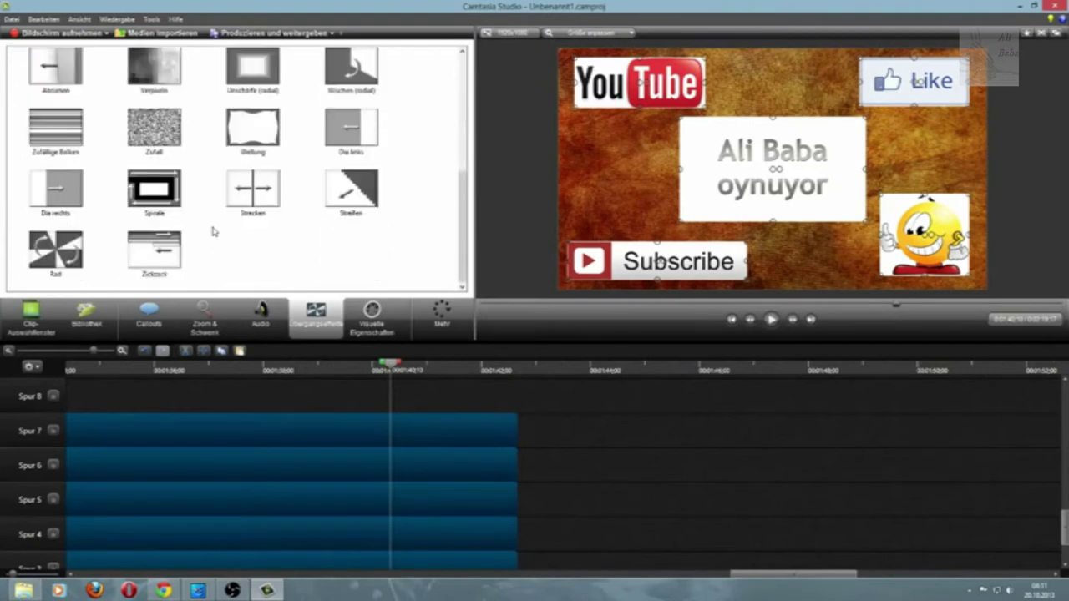
pyautogui.scroll(5, 213, 231)
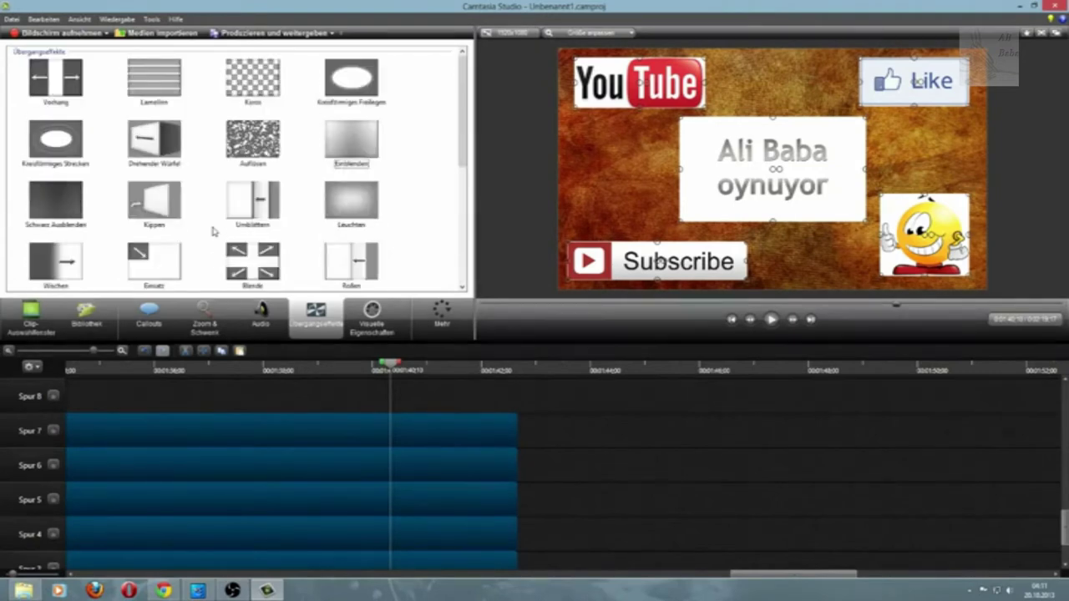
pyautogui.moveTo(351, 204); pyautogui.dragTo(466, 415)
pyautogui.moveTo(350, 211); pyautogui.dragTo(483, 466)
pyautogui.moveTo(350, 210); pyautogui.dragTo(488, 501)
pyautogui.moveTo(345, 200); pyautogui.dragTo(480, 536)
pyautogui.moveTo(350, 207); pyautogui.dragTo(476, 556)
pyautogui.click(587, 511)
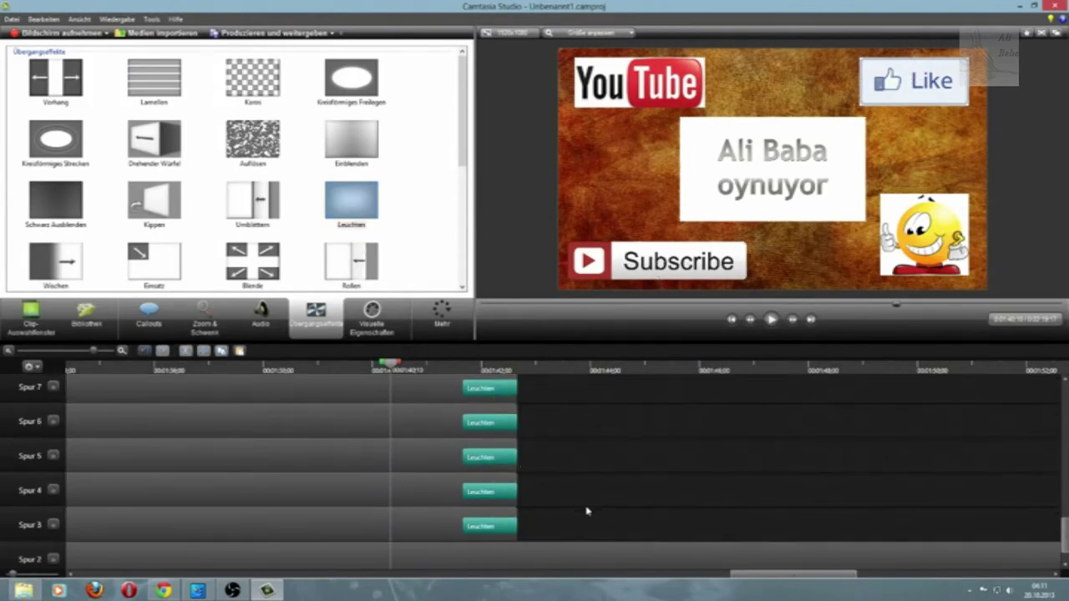
# Step: Move the image clips on Spur 3 through Spur 7 together so that they end at about 2:00, shortly before Gruppe 1
pyautogui.moveTo(557, 543); pyautogui.dragTo(555, 498)
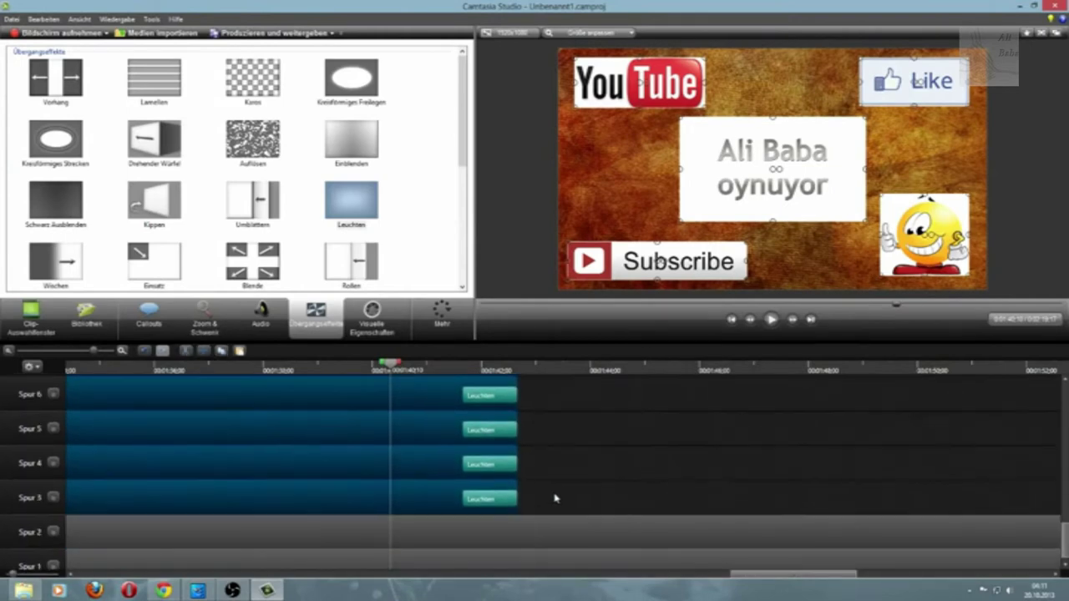
pyautogui.moveTo(430, 489); pyautogui.dragTo(595, 504)
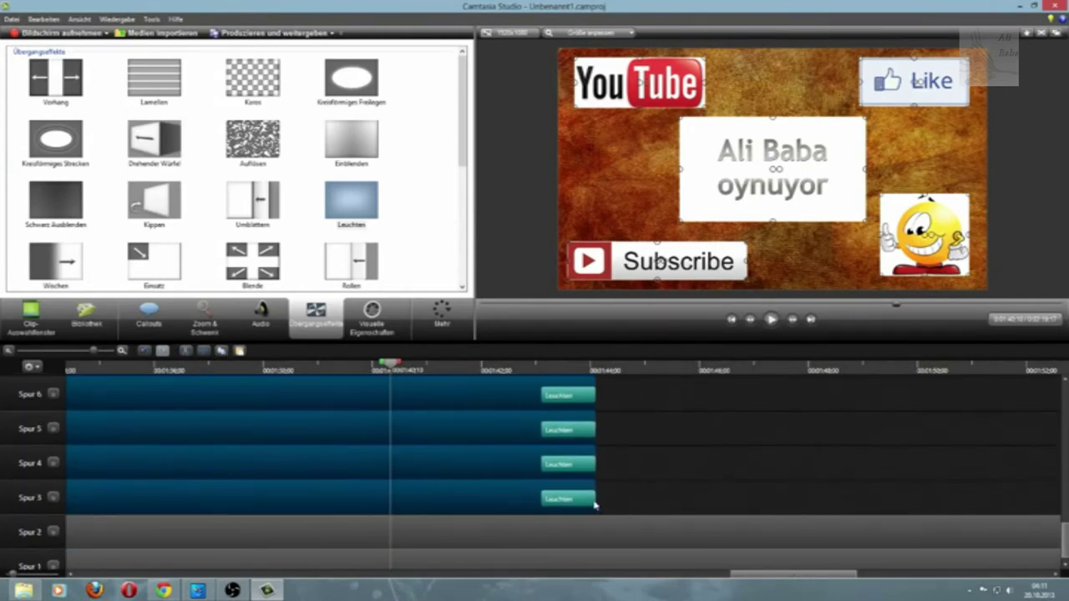
pyautogui.moveTo(783, 506); pyautogui.dragTo(858, 505)
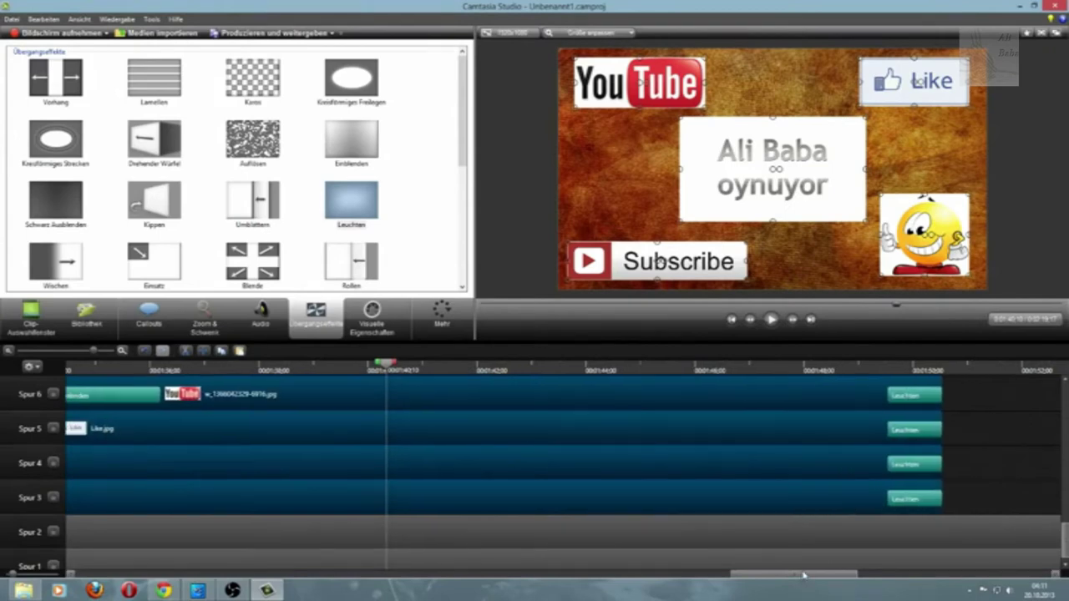
pyautogui.moveTo(804, 578); pyautogui.dragTo(907, 577)
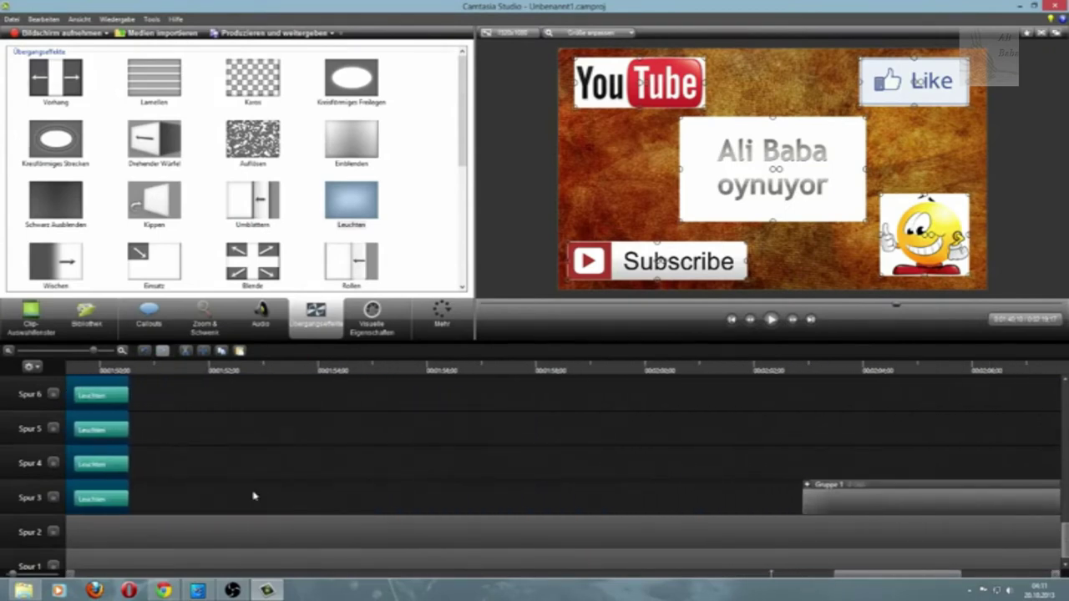
pyautogui.moveTo(115, 491); pyautogui.dragTo(453, 513)
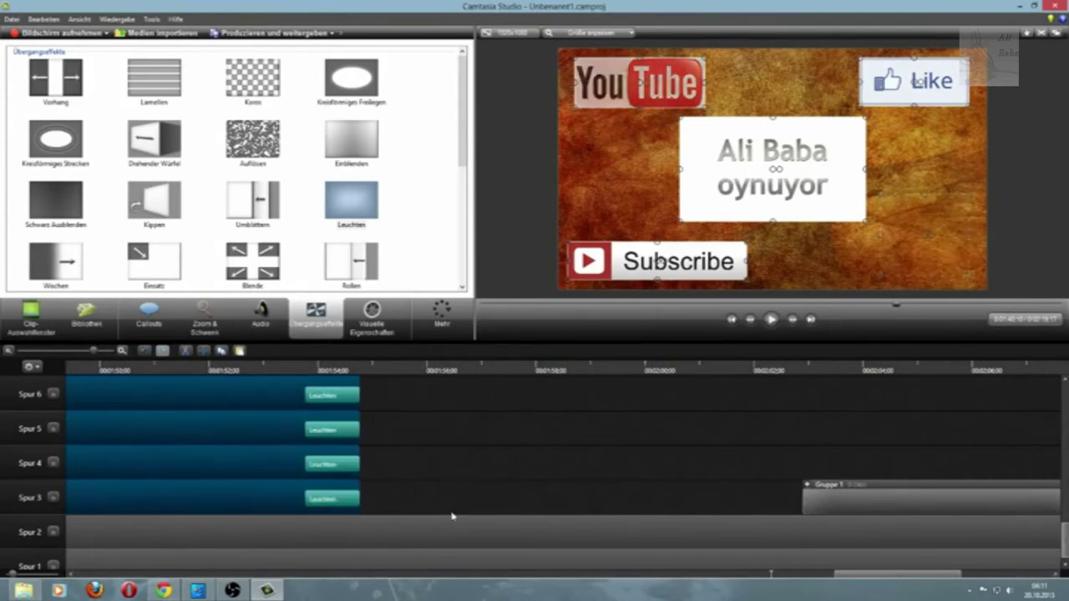
pyautogui.moveTo(583, 517); pyautogui.dragTo(670, 516)
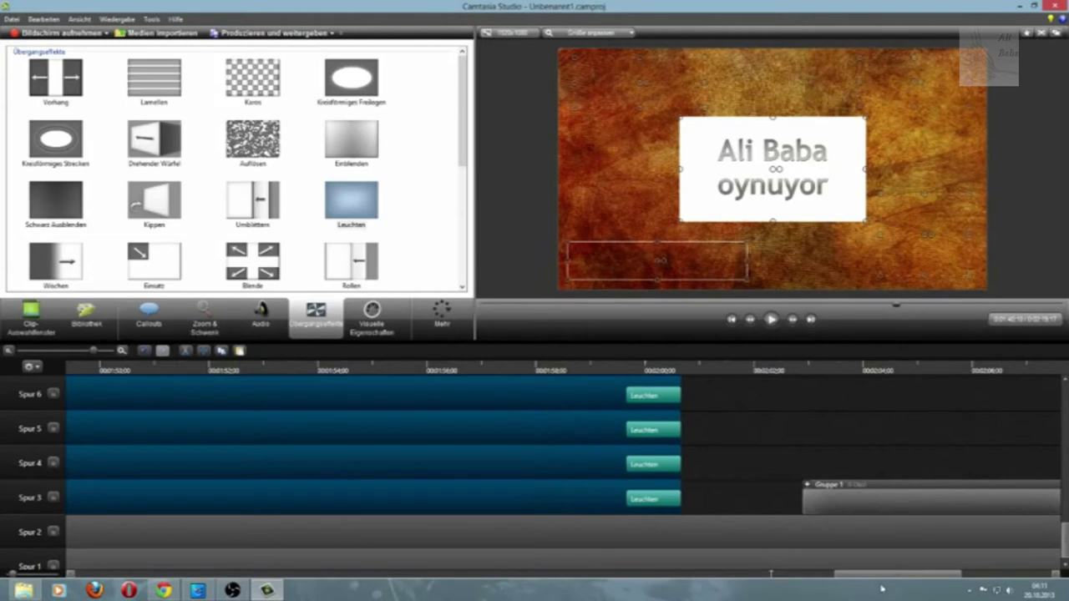
# Step: Play back the section from the image fade-ins through the Leuchten endings into the road title, stopping at about 2:04
pyautogui.moveTo(882, 578); pyautogui.dragTo(602, 579)
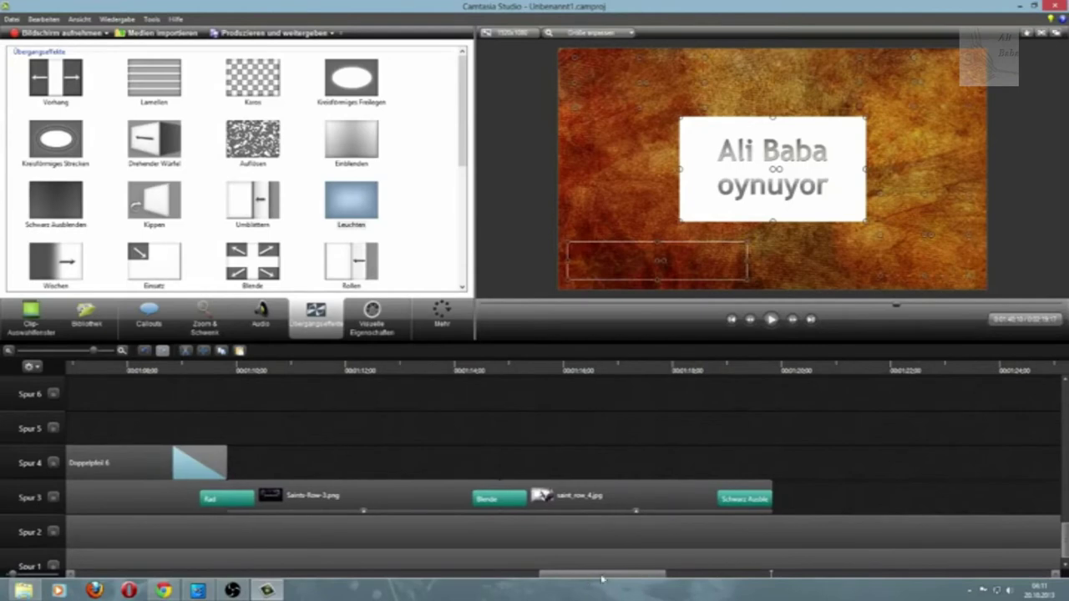
pyautogui.click(806, 501)
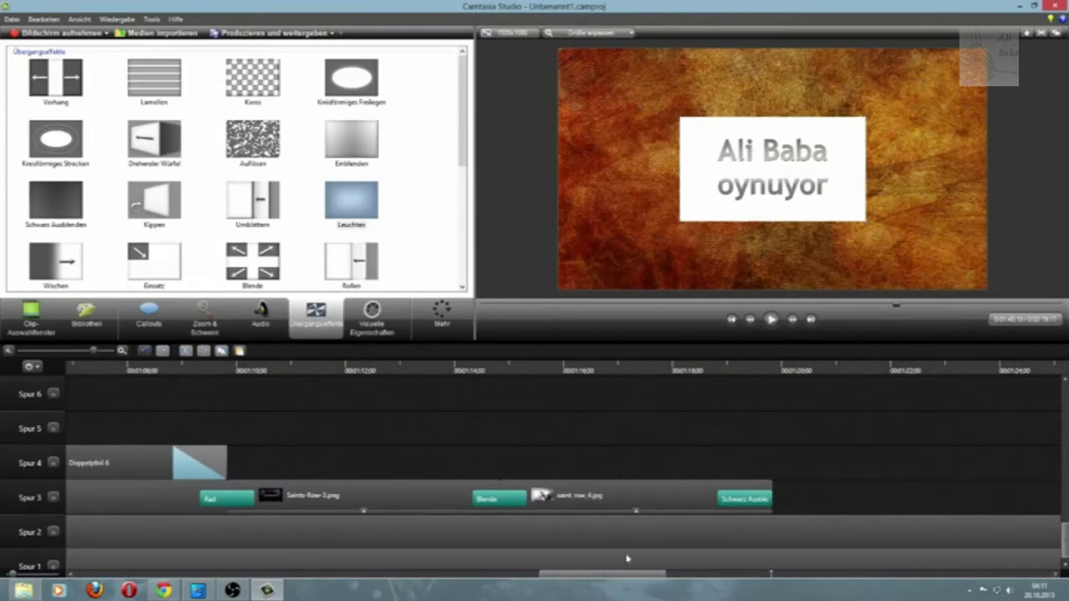
pyautogui.hscroll(10, 674, 545)
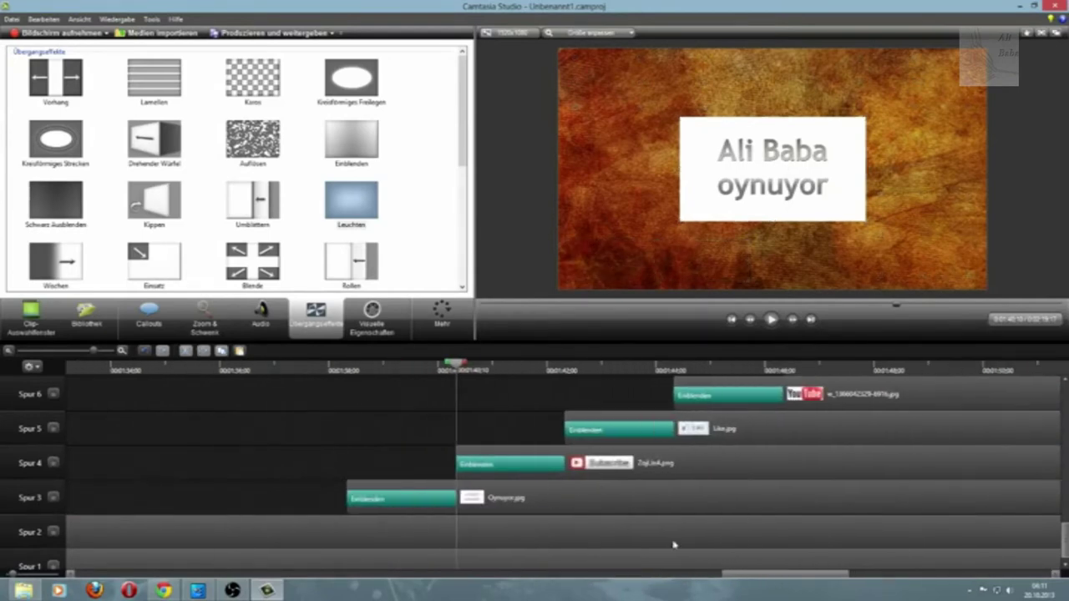
pyautogui.click(219, 370)
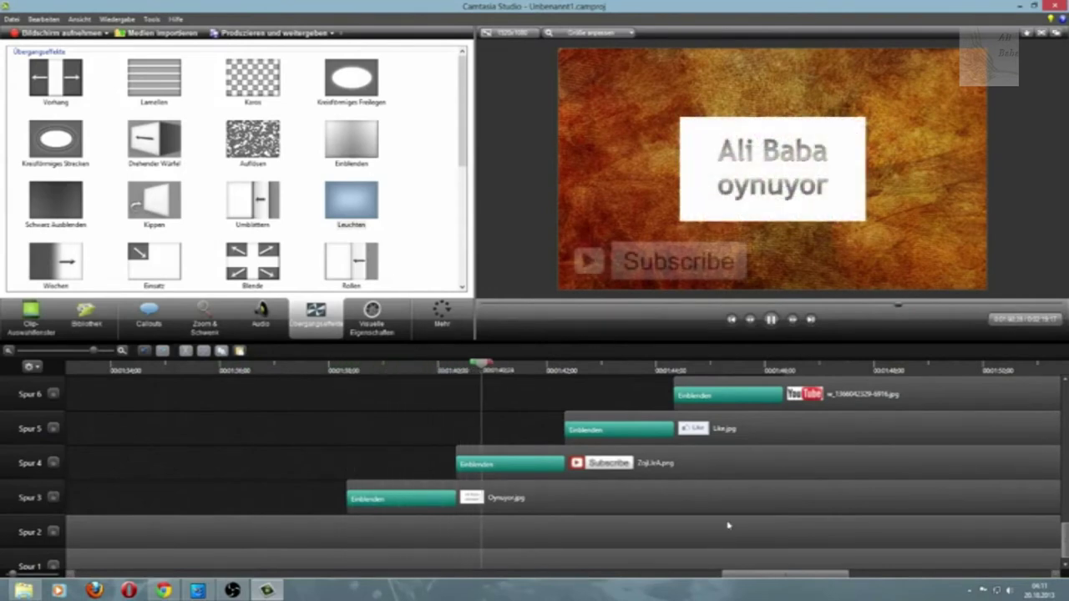
pyautogui.scroll(-1, 293, 438)
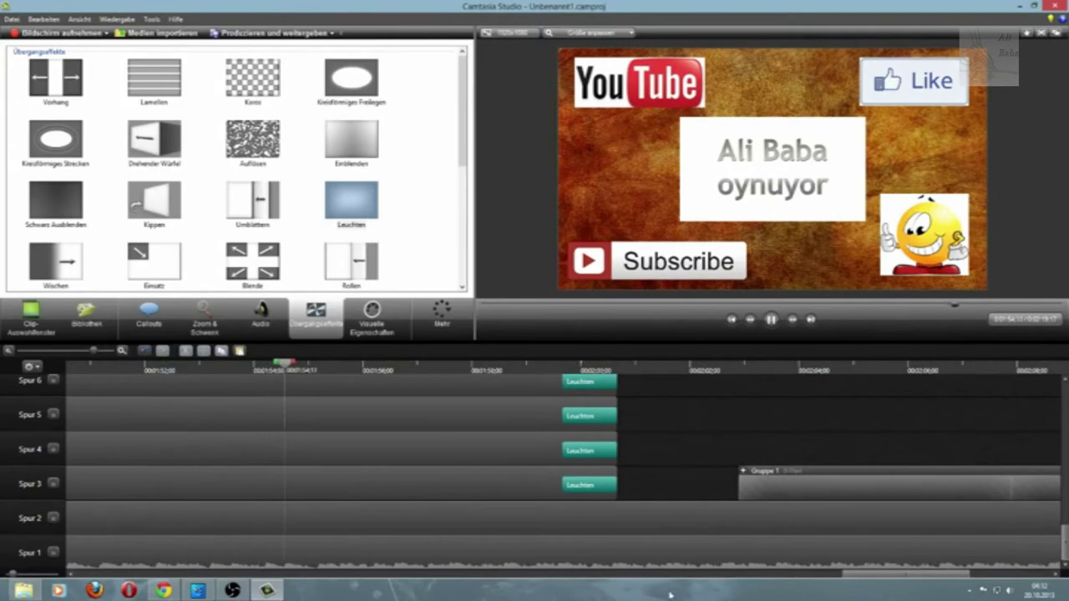
pyautogui.click(31, 319)
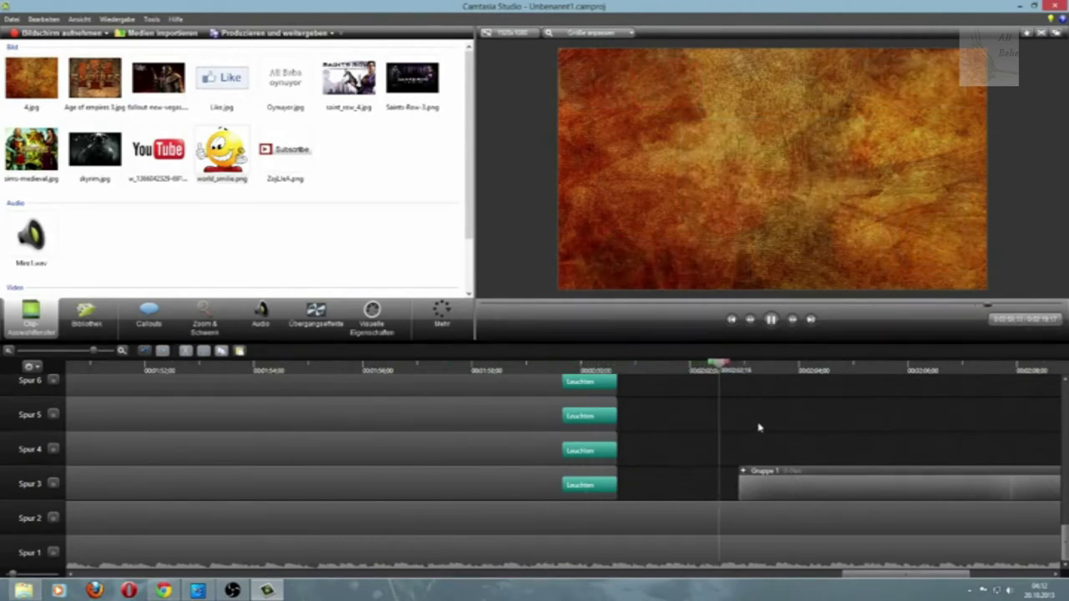
pyautogui.press('space')
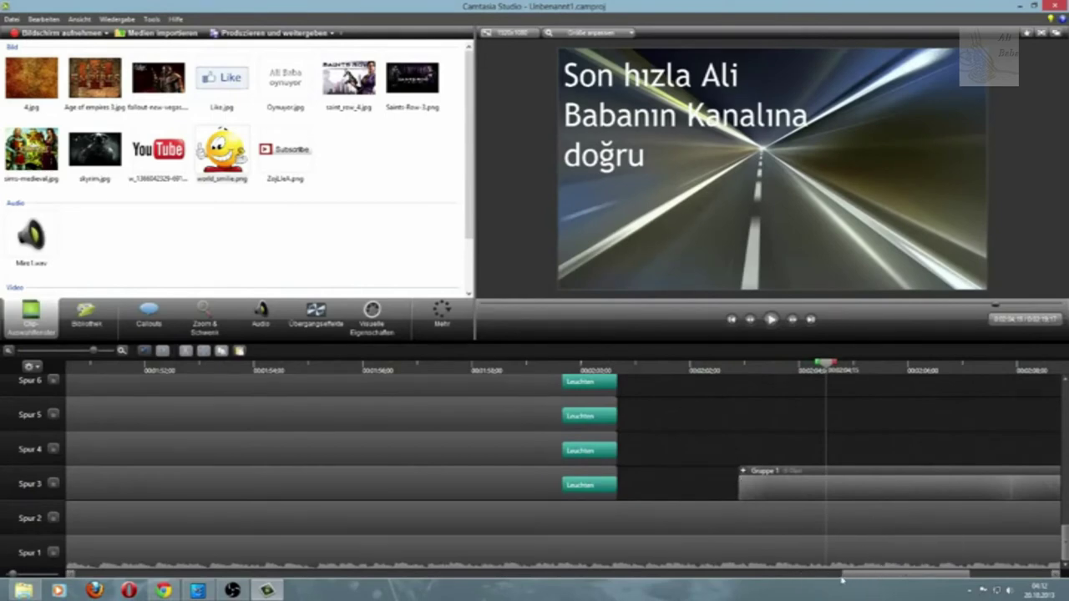
# Step: Play through the empty gap after saint_row_4.jpg and set the playhead at about 1:30 as the images' start point
pyautogui.moveTo(842, 580); pyautogui.dragTo(601, 577)
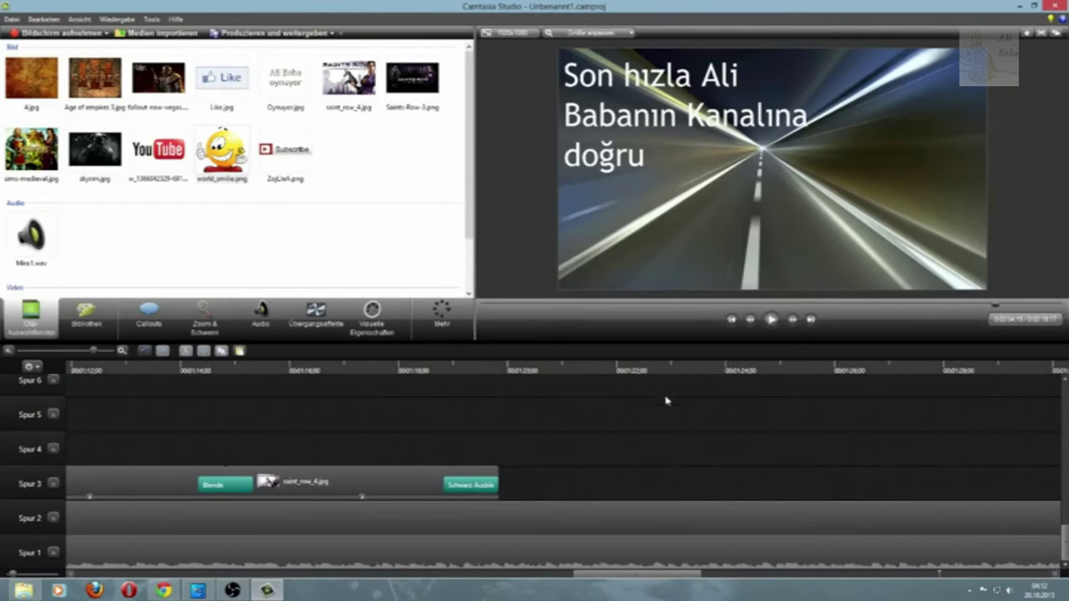
pyautogui.click(576, 370)
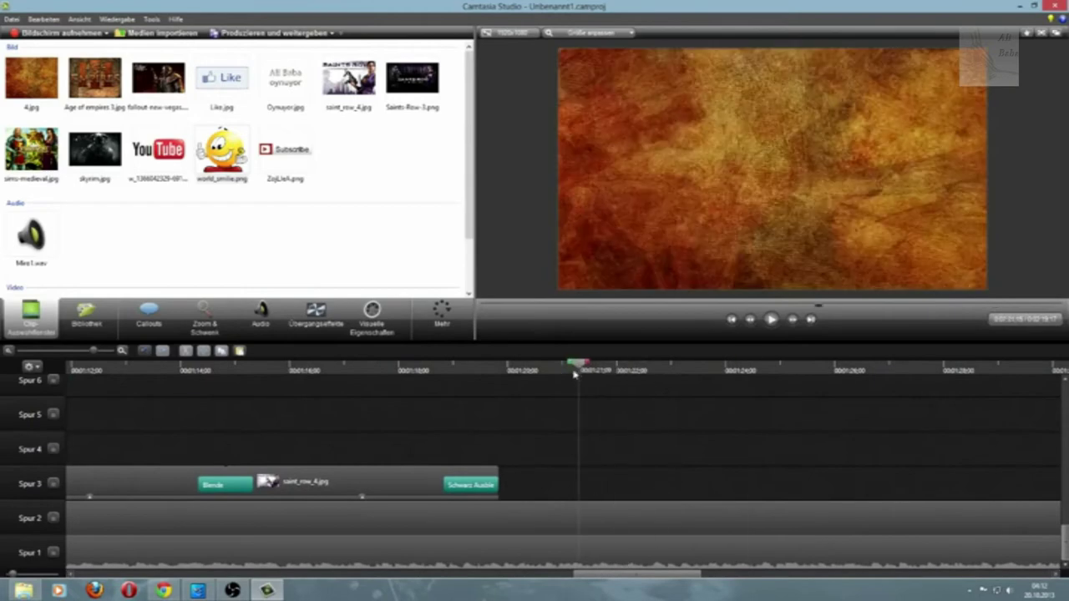
pyautogui.click(771, 321)
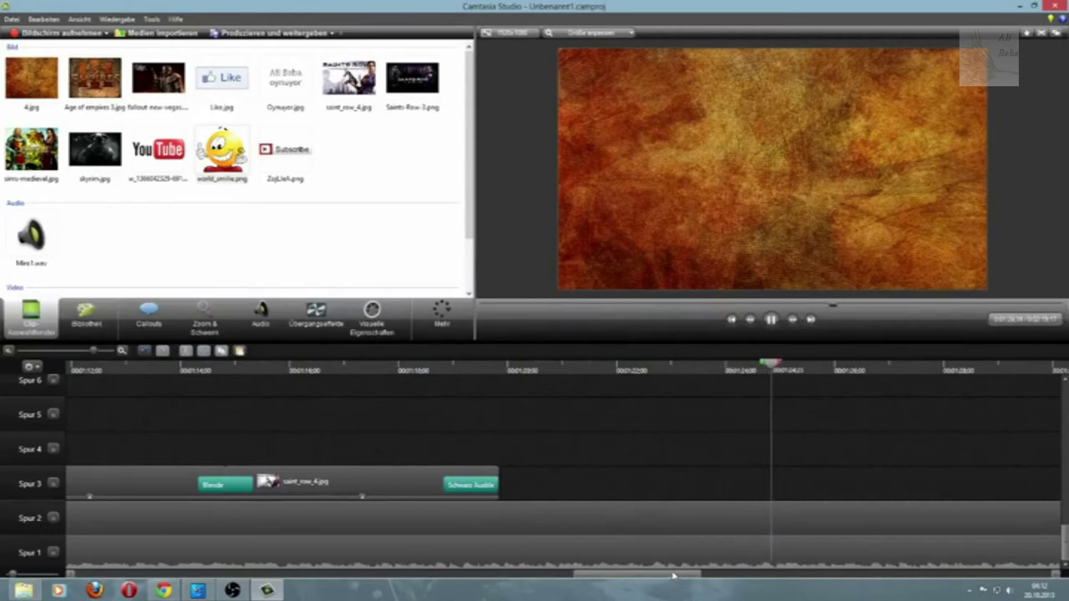
pyautogui.moveTo(673, 575); pyautogui.dragTo(754, 575)
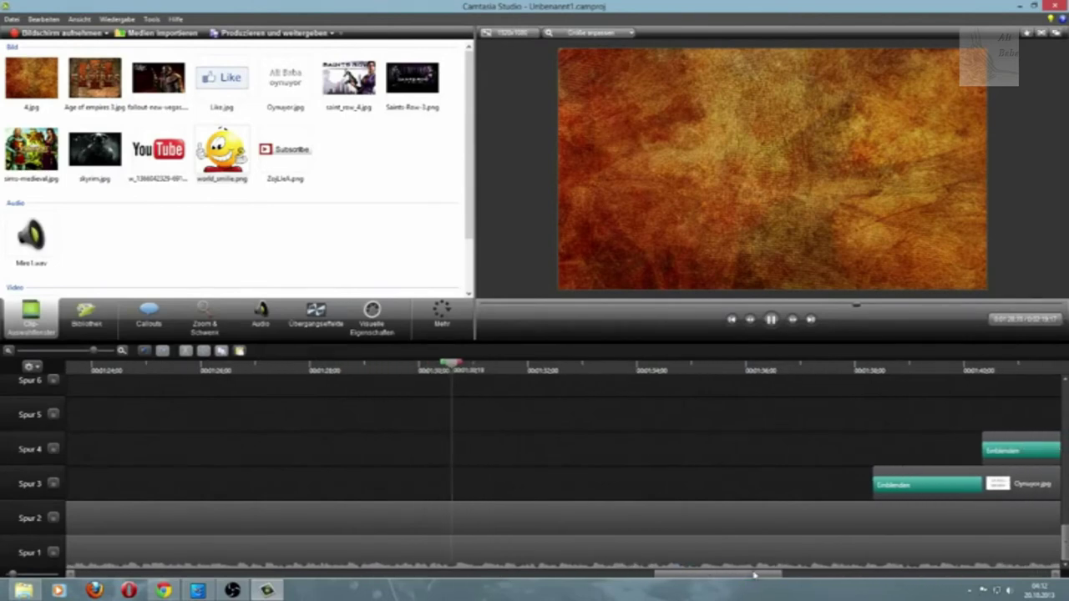
pyautogui.click(453, 368)
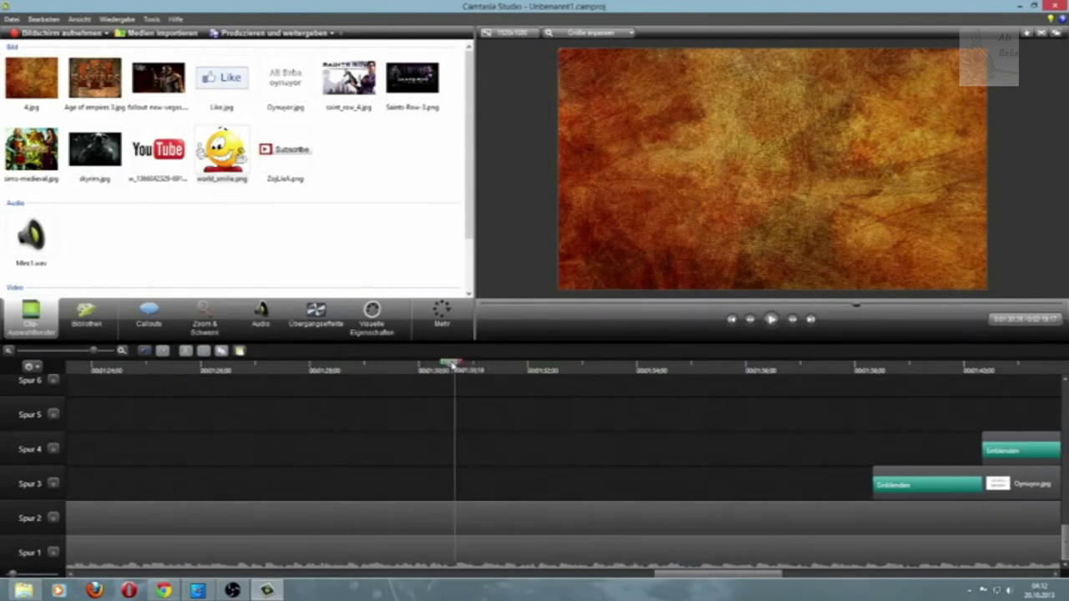
pyautogui.click(772, 320)
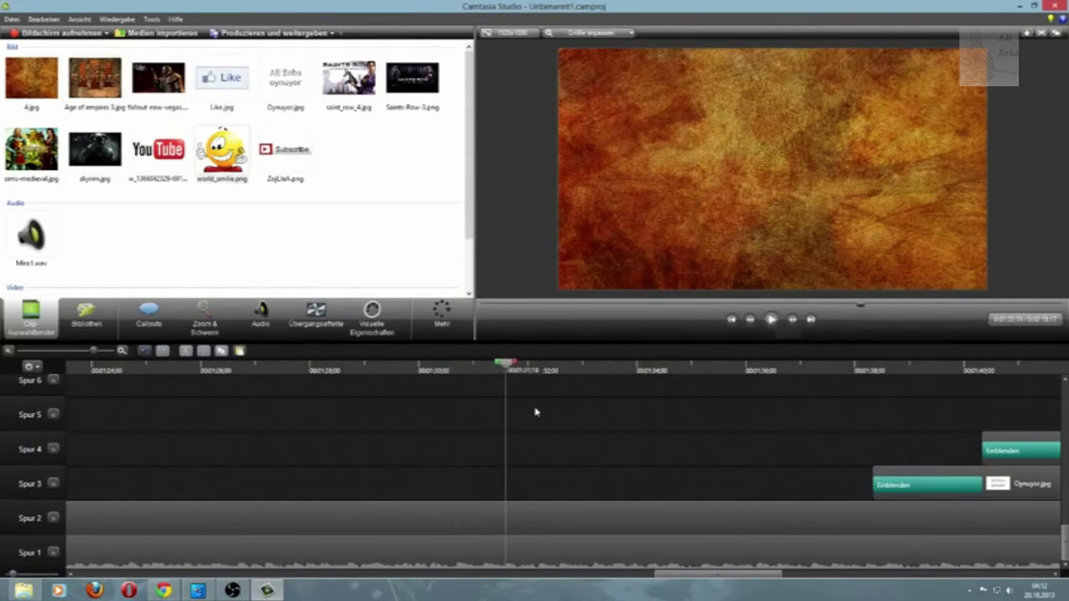
pyautogui.click(459, 364)
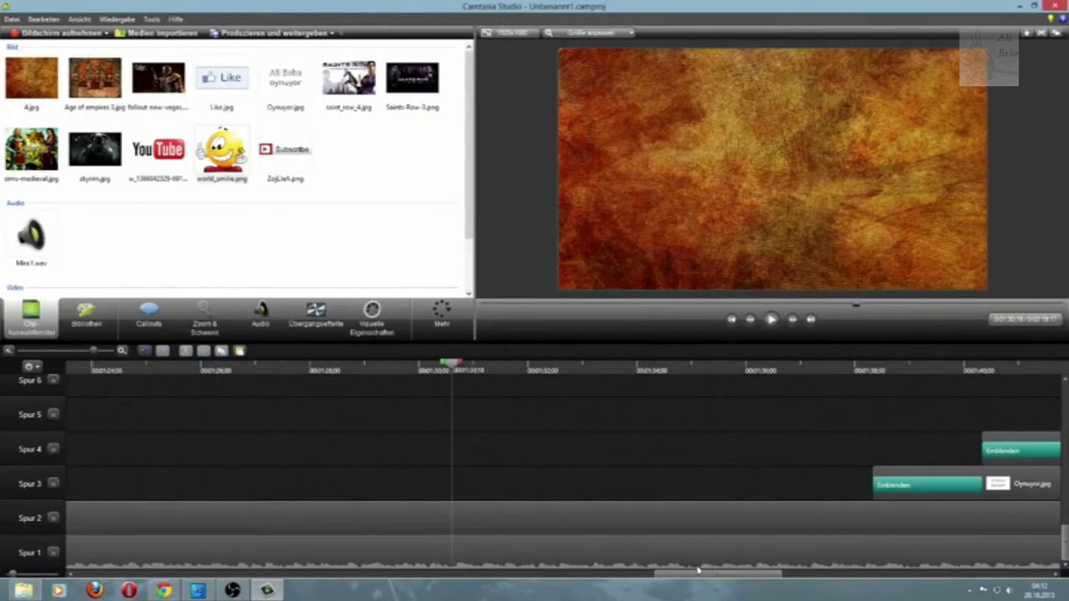
# Step: Move all image clips on Spur 3 through Spur 7 together so that Oynuyor.jpg starts at the playhead near 1:30
pyautogui.moveTo(697, 570); pyautogui.dragTo(881, 574)
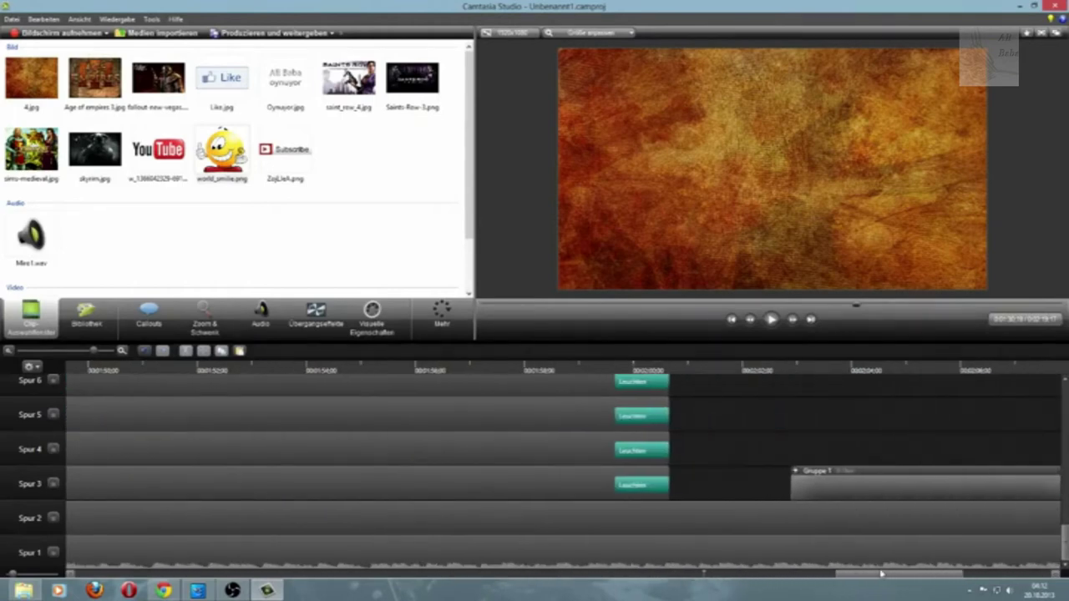
pyautogui.moveTo(701, 490); pyautogui.dragTo(707, 576)
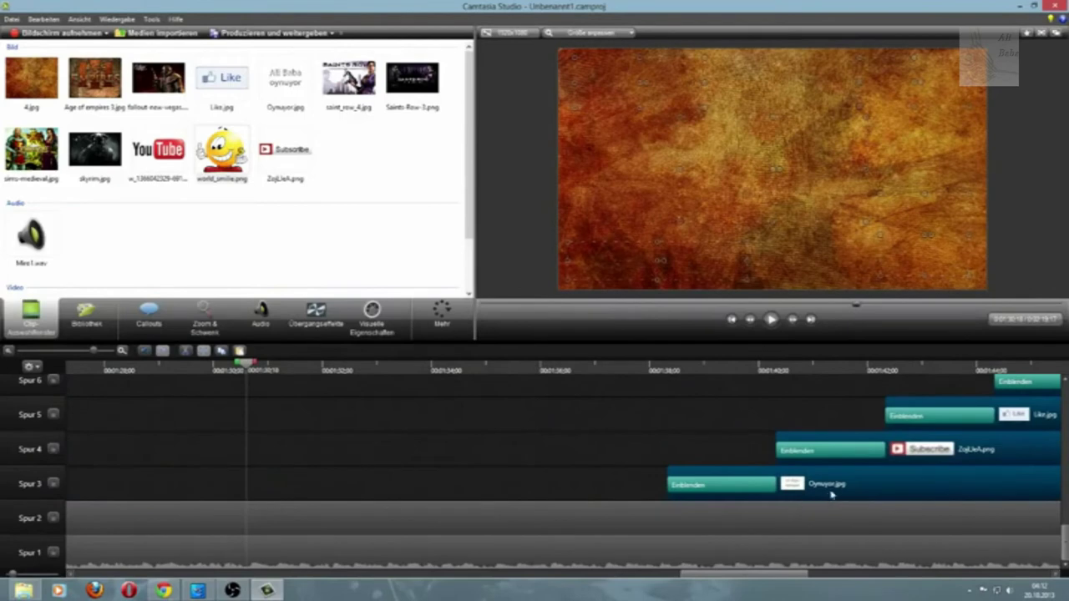
pyautogui.moveTo(830, 495); pyautogui.dragTo(414, 496)
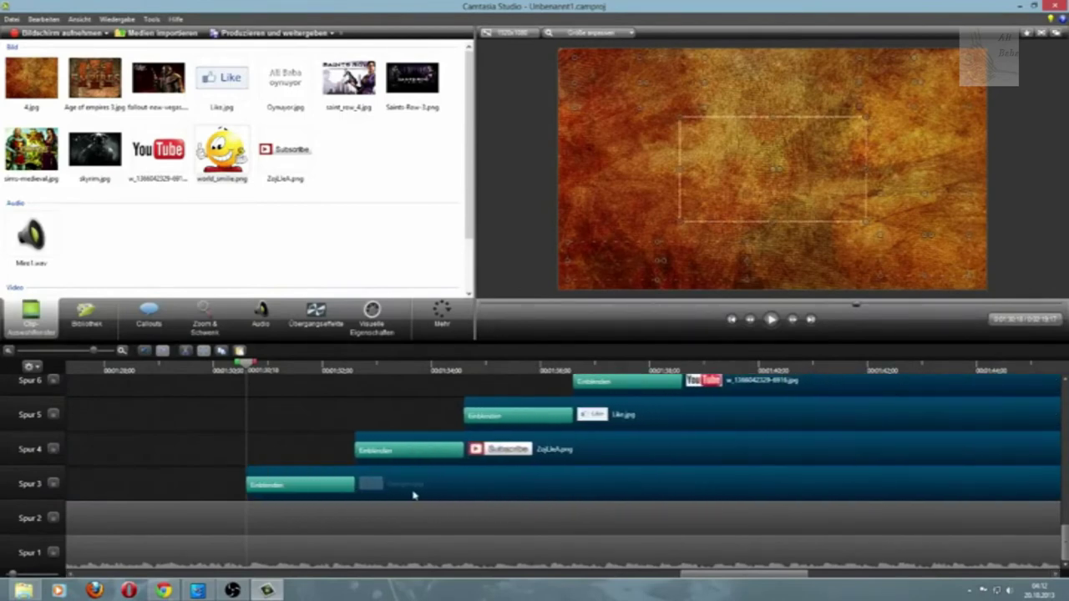
# Step: Extend the image clips on Spur 3 through Spur 7 so that they all end at about 2:00, shortly before Gruppe 1
pyautogui.moveTo(718, 576); pyautogui.dragTo(858, 584)
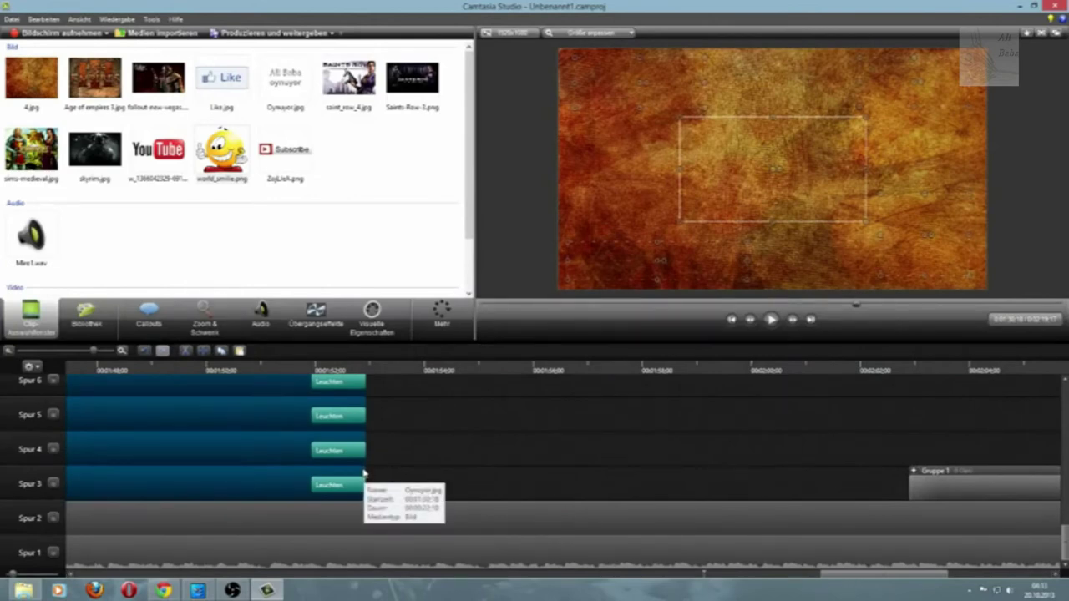
pyautogui.moveTo(363, 473); pyautogui.dragTo(782, 476)
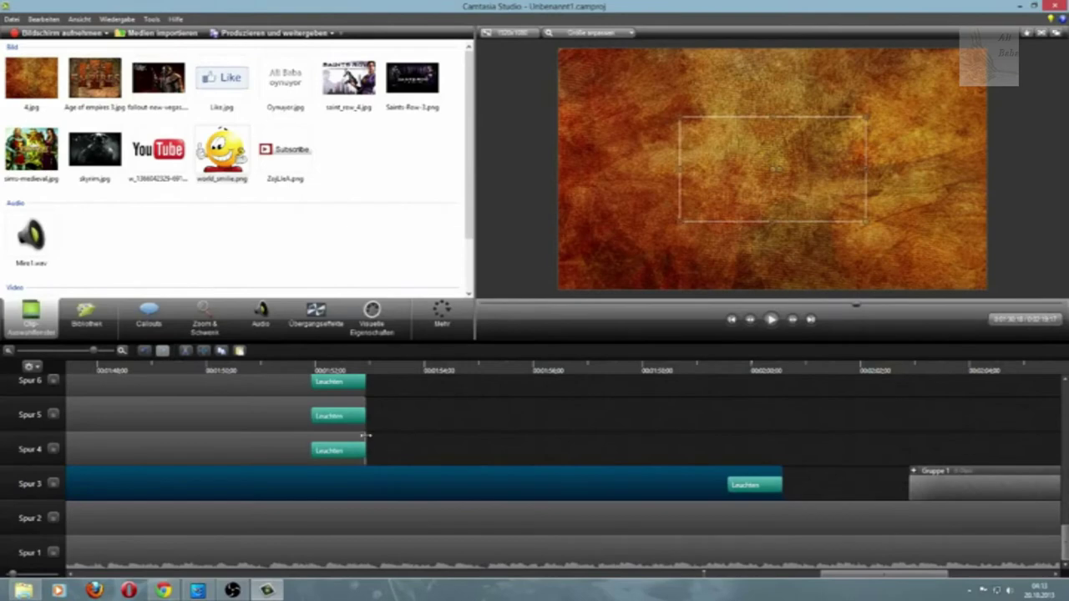
pyautogui.moveTo(365, 435); pyautogui.dragTo(783, 437)
pyautogui.scroll(1, 612, 414)
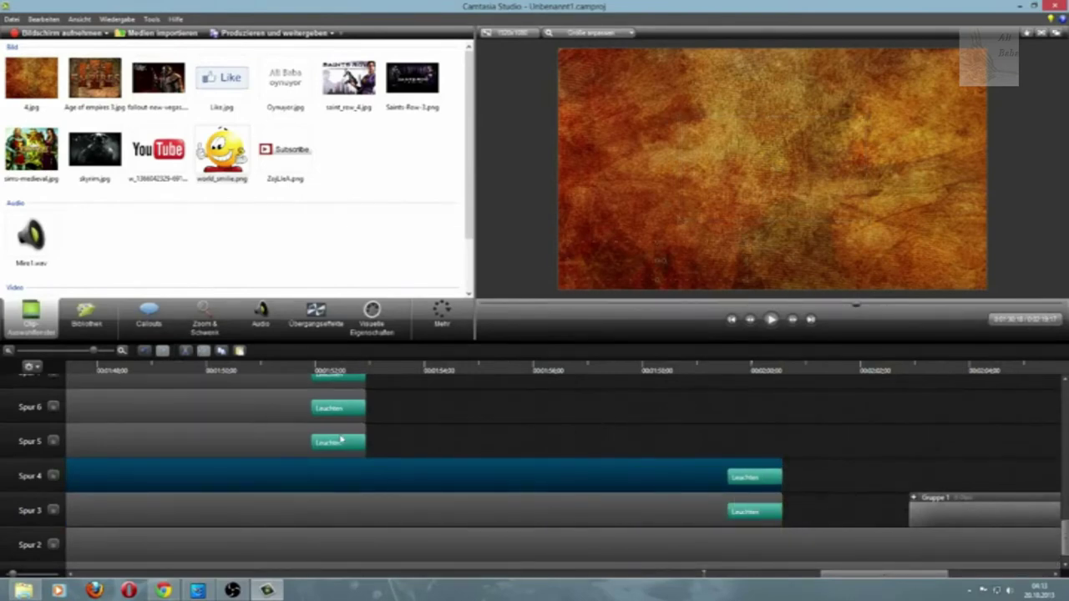
pyautogui.moveTo(365, 435); pyautogui.dragTo(783, 430)
pyautogui.scroll(1, 627, 394)
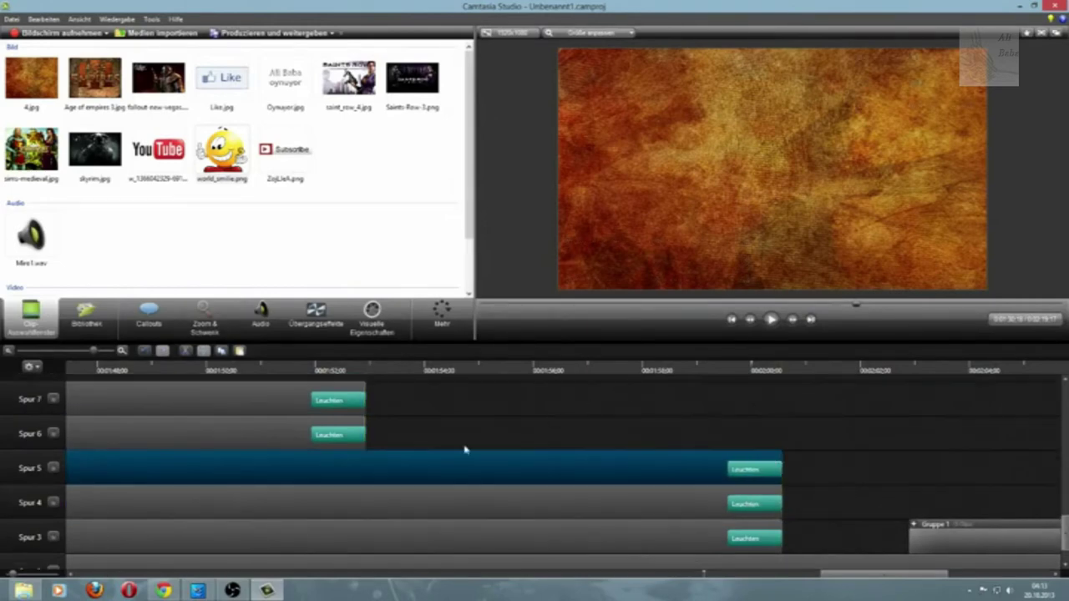
pyautogui.moveTo(364, 423); pyautogui.dragTo(783, 420)
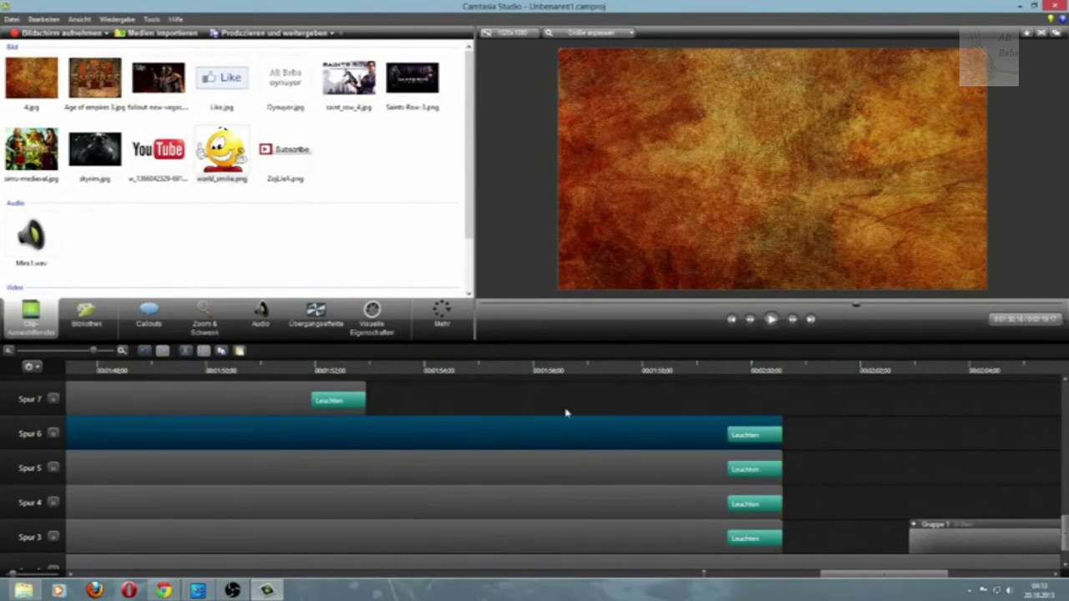
pyautogui.scroll(1, 468, 434)
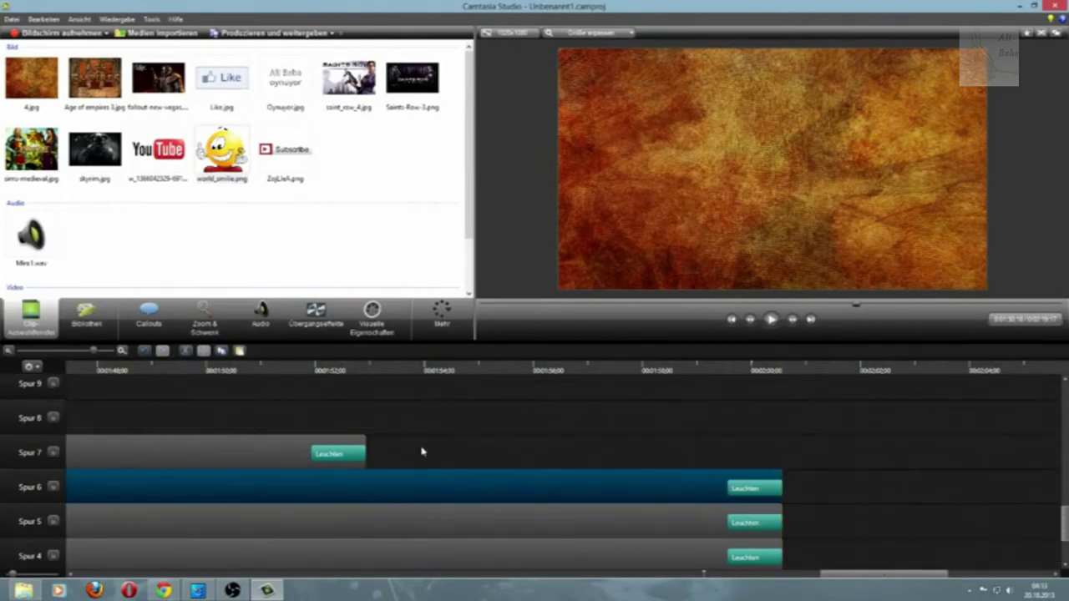
pyautogui.click(366, 444)
pyautogui.moveTo(365, 439); pyautogui.dragTo(612, 451)
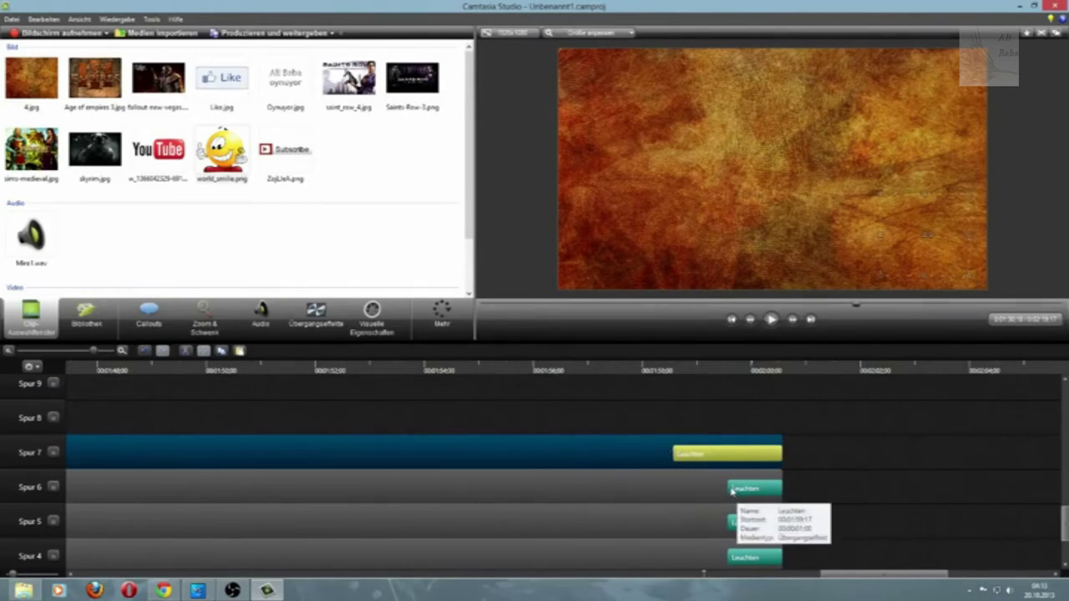
# Step: Lengthen the Leuchten ending transitions on Spur 6, 5, 4 and 3 to 2 seconds, matching the one on Spur 7
pyautogui.moveTo(725, 489); pyautogui.dragTo(685, 488)
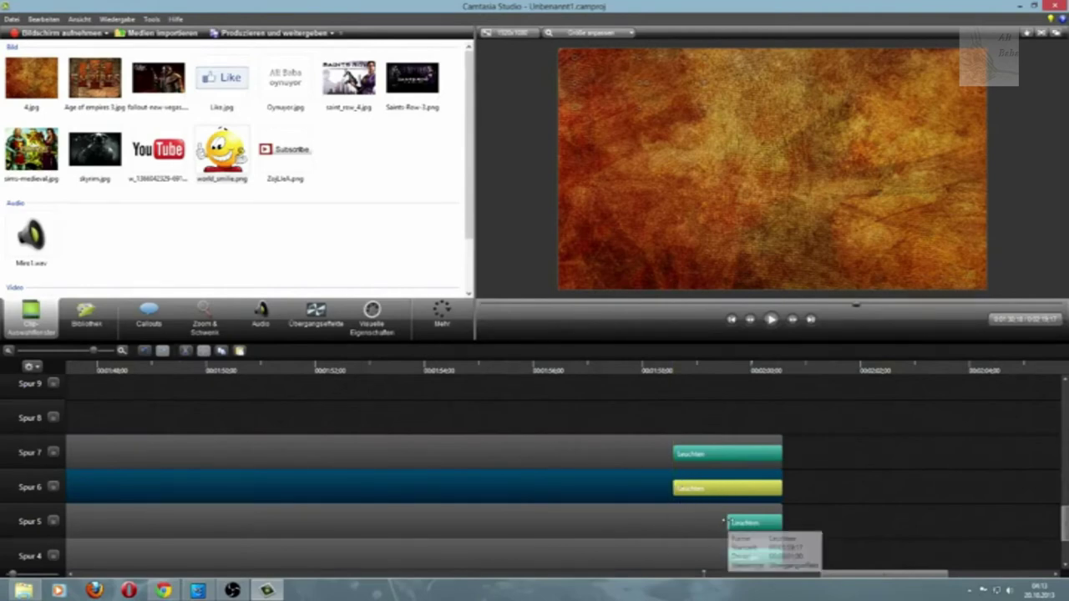
pyautogui.moveTo(729, 523); pyautogui.dragTo(684, 521)
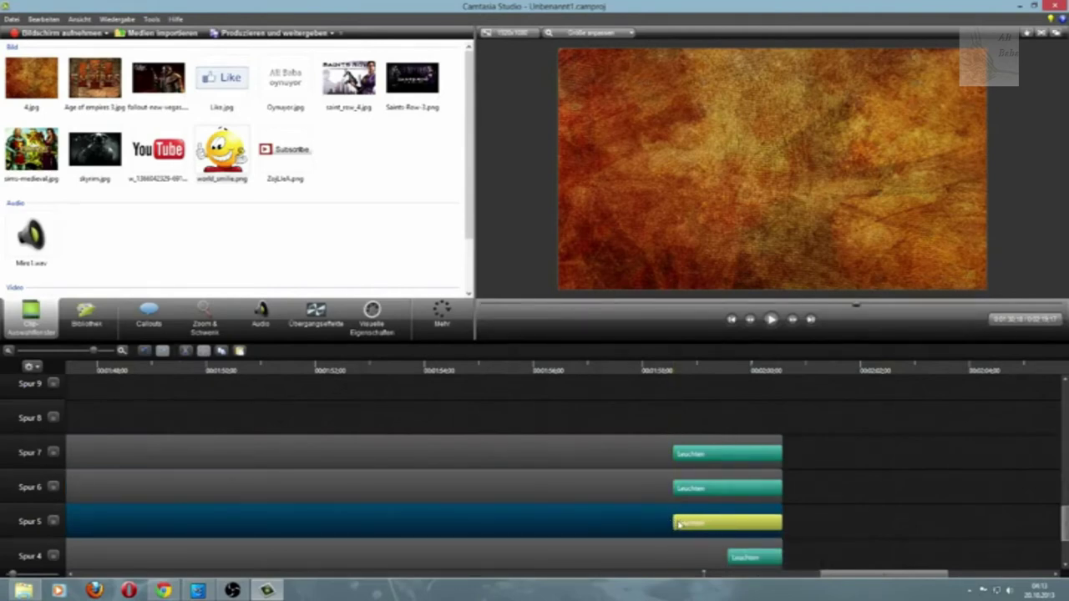
pyautogui.scroll(-2, 679, 524)
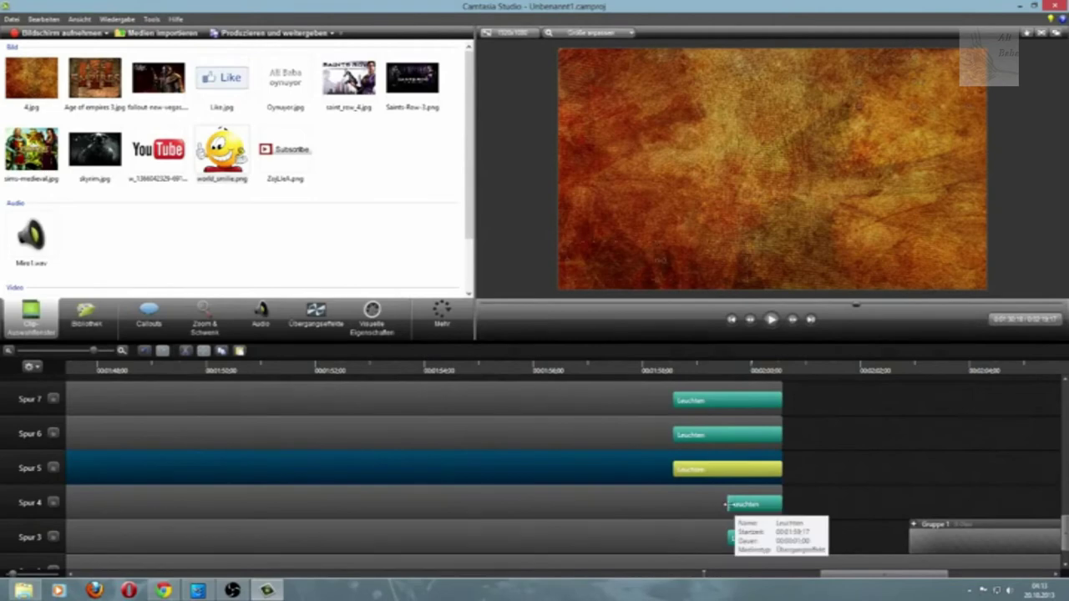
pyautogui.moveTo(726, 504); pyautogui.dragTo(678, 504)
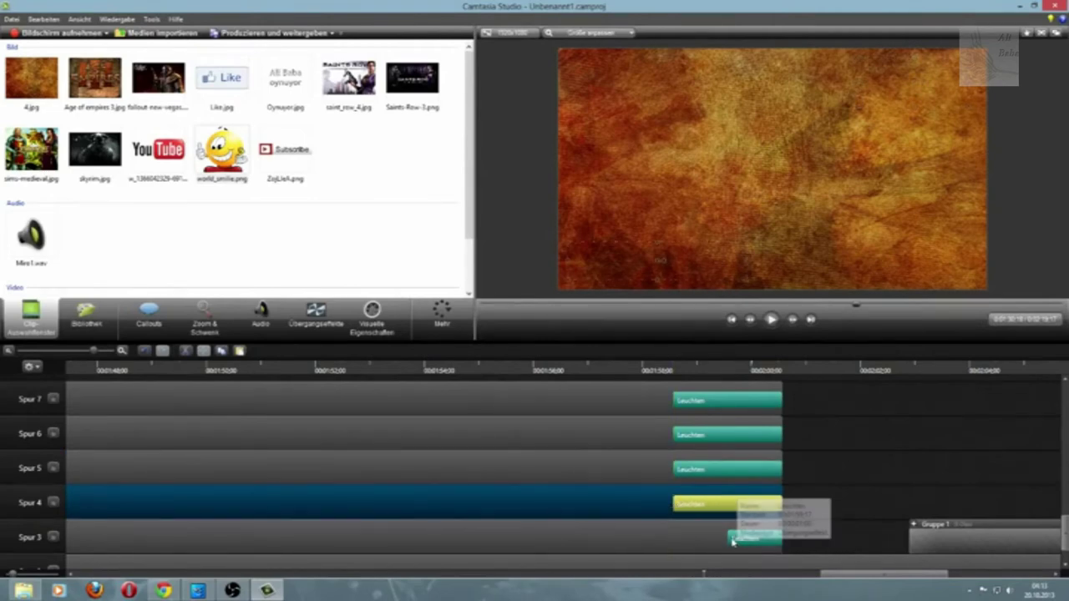
pyautogui.moveTo(727, 539); pyautogui.dragTo(675, 539)
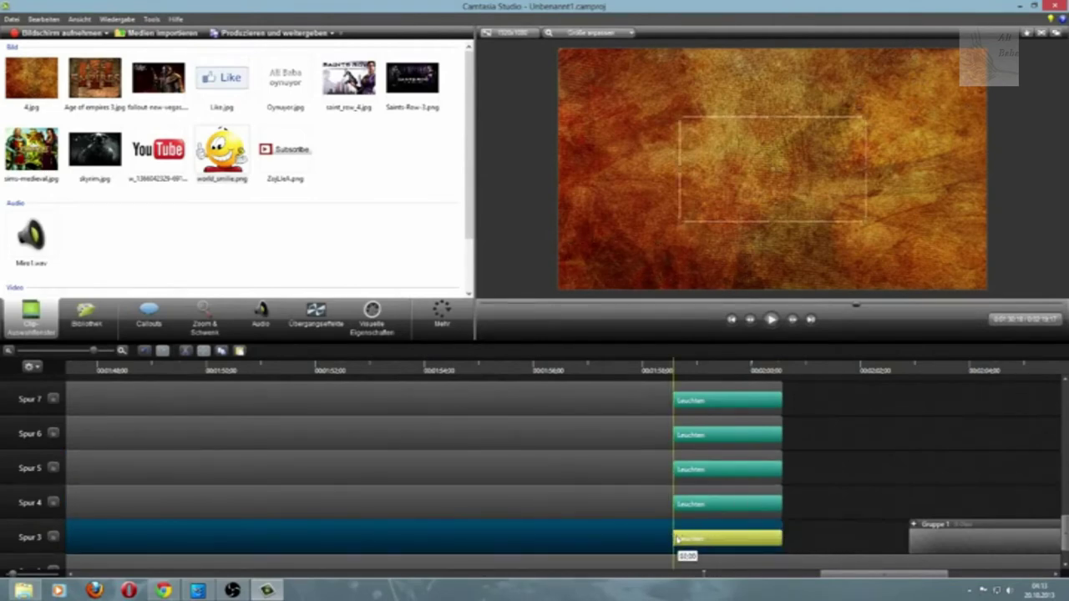
# Step: Extend the end of saint_row_4.jpg on Spur 3 to about 1:23, for a duration of about 8 seconds
pyautogui.moveTo(861, 575); pyautogui.dragTo(625, 589)
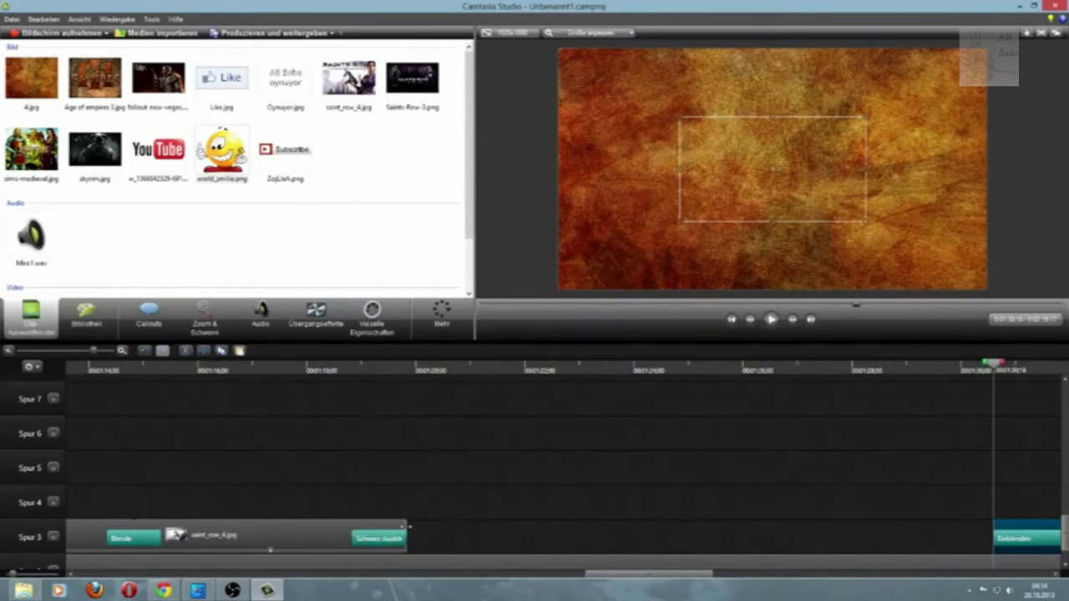
pyautogui.click(404, 524)
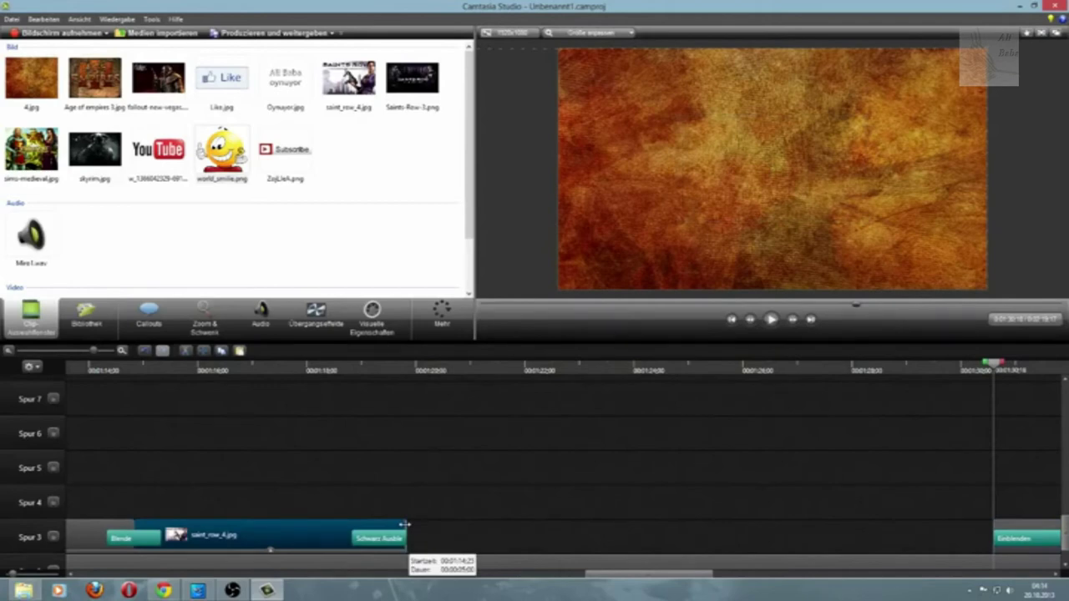
pyautogui.moveTo(404, 525); pyautogui.dragTo(570, 525)
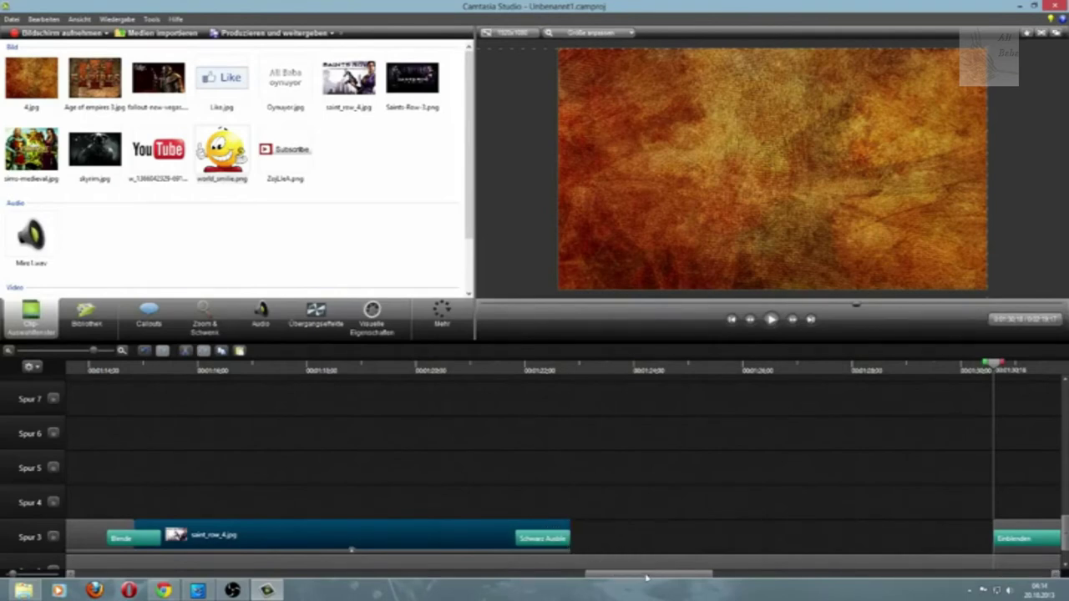
# Step: Remove the Blende transition between Saints-Row-3.png and saint_row_4.jpg, and shift saint_row_4.jpg to start at about 1:18
pyautogui.moveTo(647, 576); pyautogui.dragTo(590, 595)
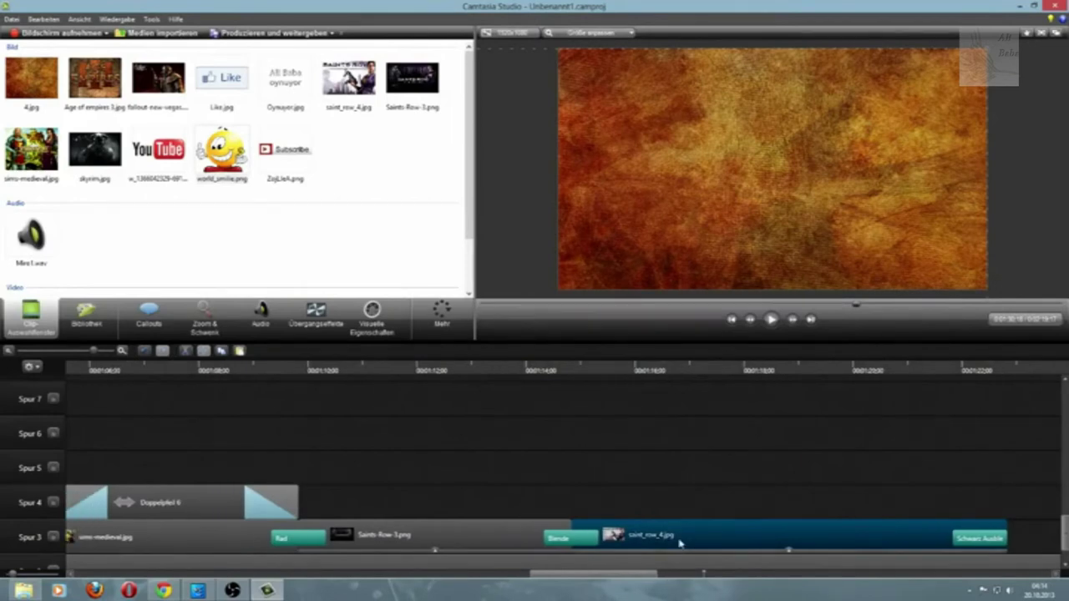
pyautogui.click(583, 538)
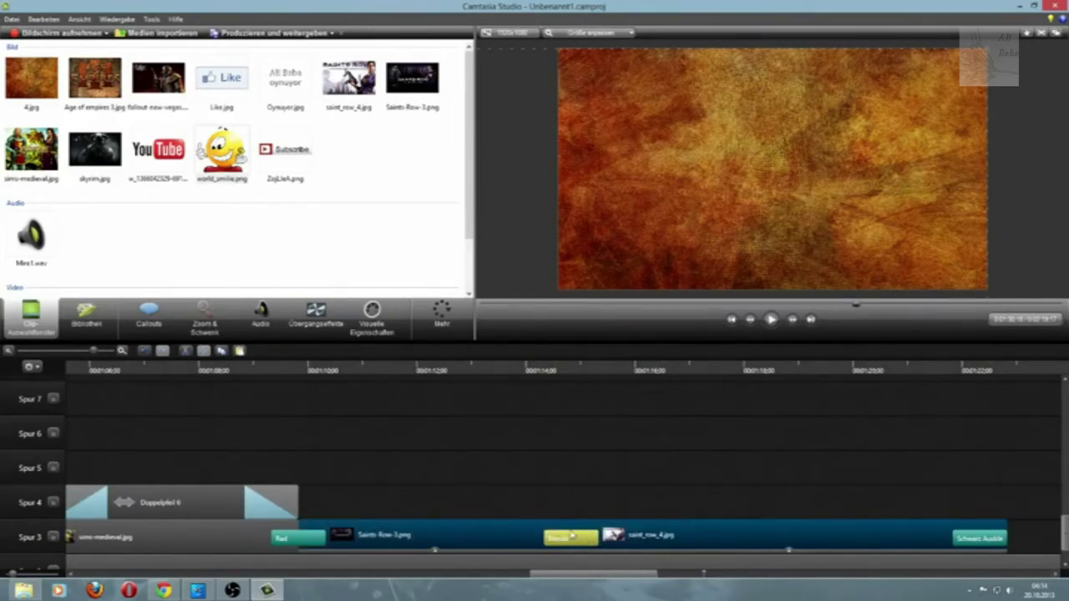
pyautogui.press('Delete')
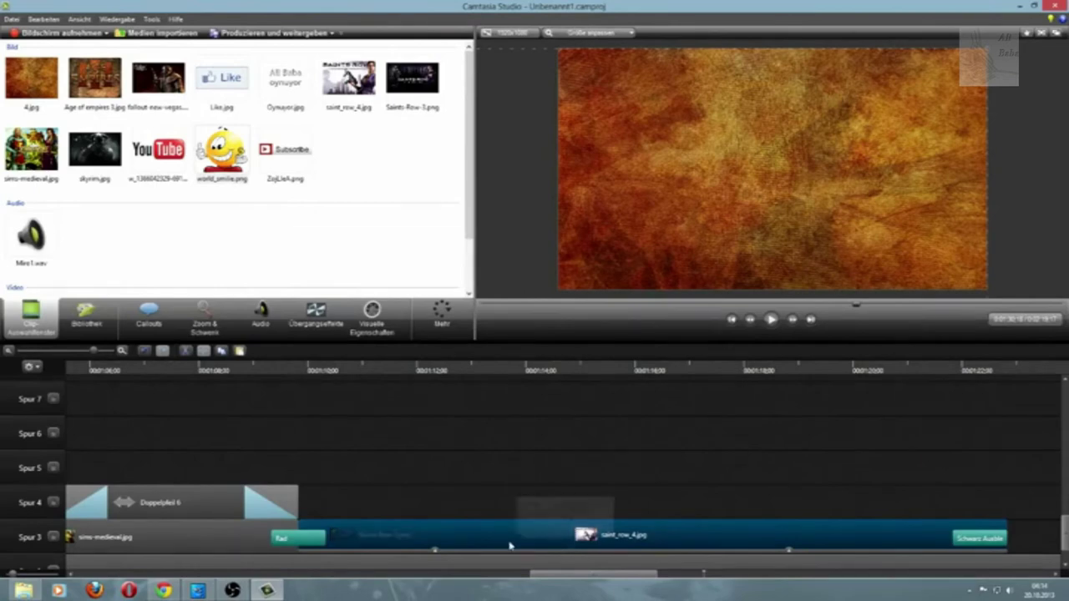
pyautogui.moveTo(630, 542); pyautogui.dragTo(666, 539)
pyautogui.moveTo(731, 541)
pyautogui.mouseDown()
pyautogui.moveTo(832, 542)
pyautogui.moveTo(734, 543)
pyautogui.mouseUp()
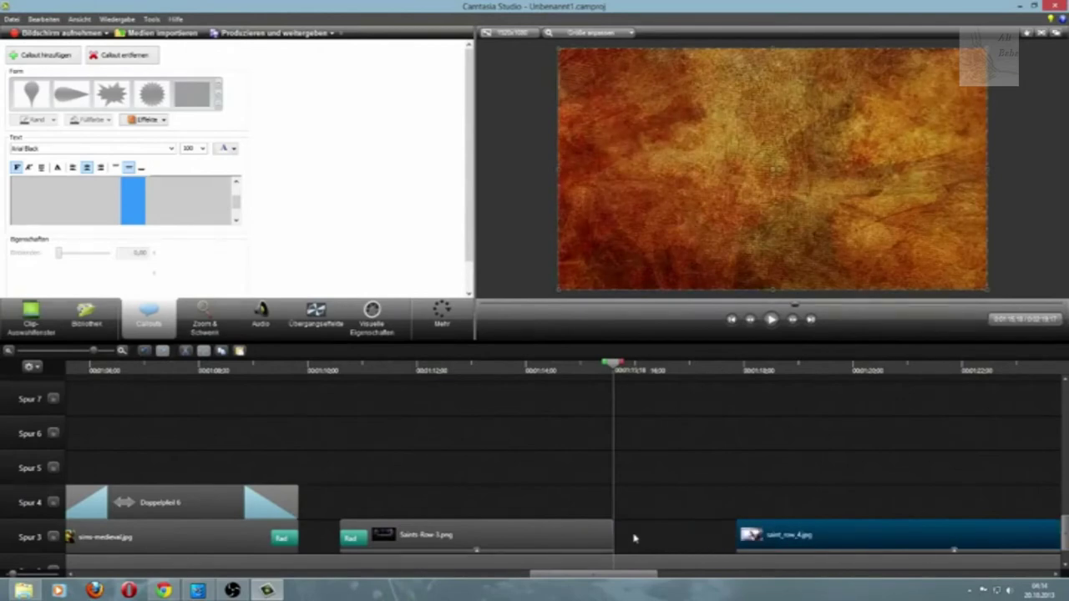
# Step: Move Saints-Row-3.png back against the end of sims-medieval.jpg and extend its duration to about 8 seconds
pyautogui.moveTo(580, 535); pyautogui.dragTo(489, 544)
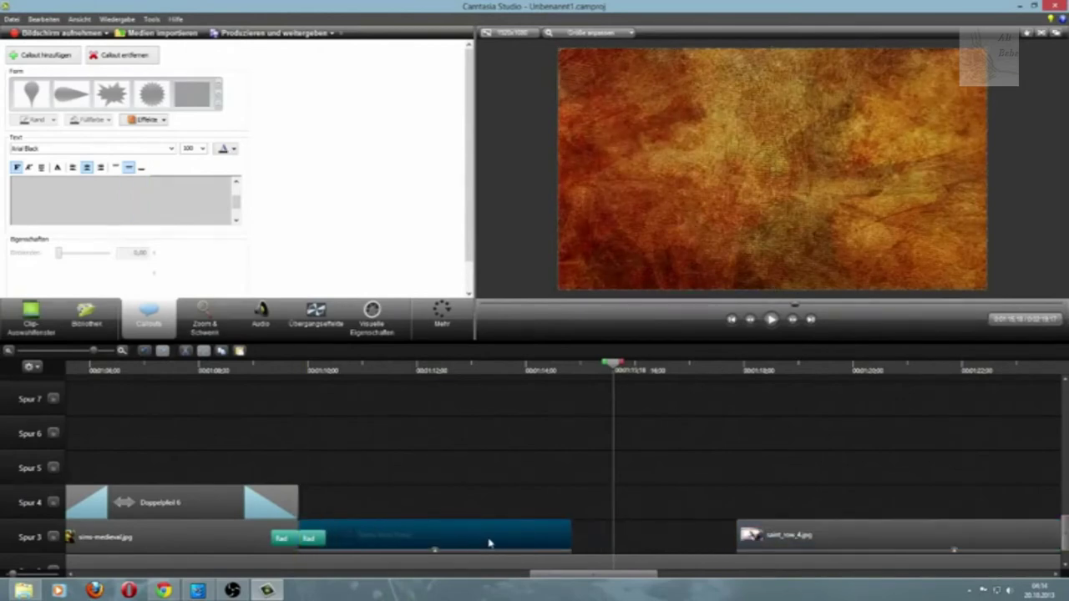
pyautogui.moveTo(583, 528); pyautogui.dragTo(736, 529)
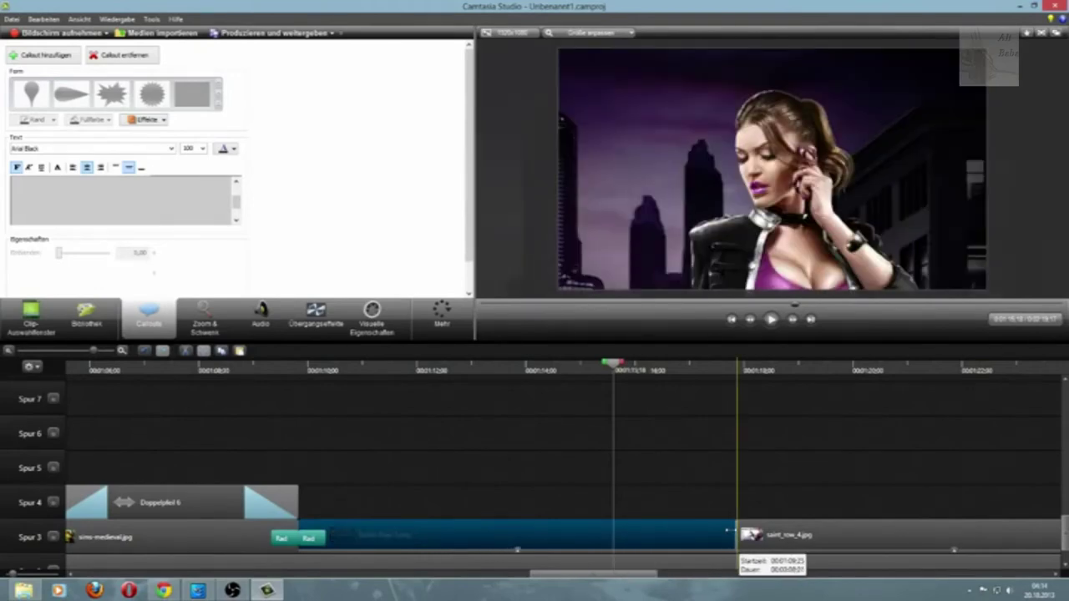
pyautogui.moveTo(729, 529); pyautogui.dragTo(735, 533)
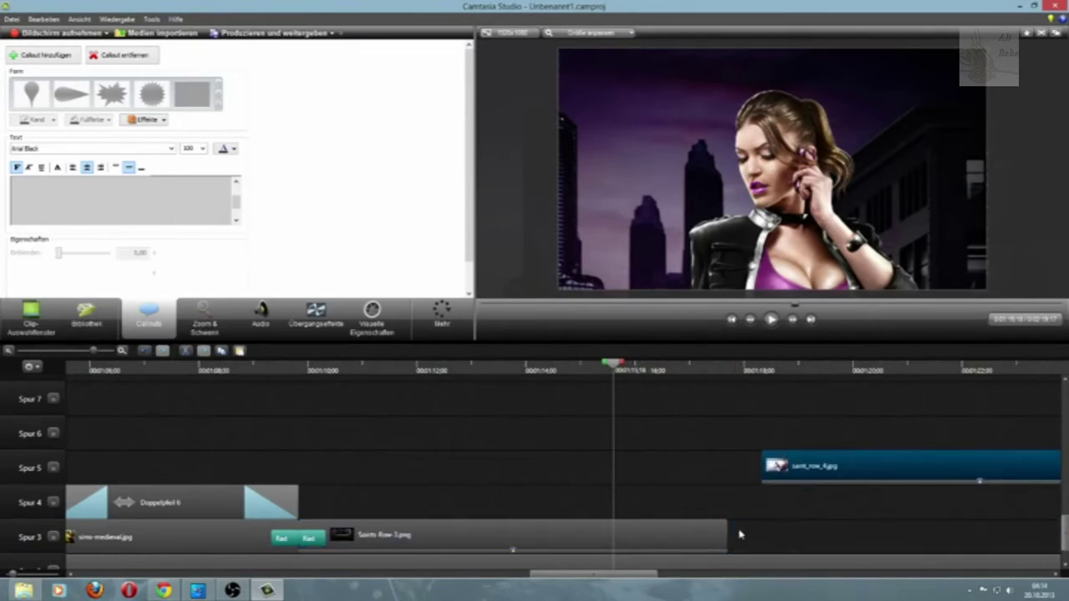
pyautogui.moveTo(729, 529); pyautogui.dragTo(735, 528)
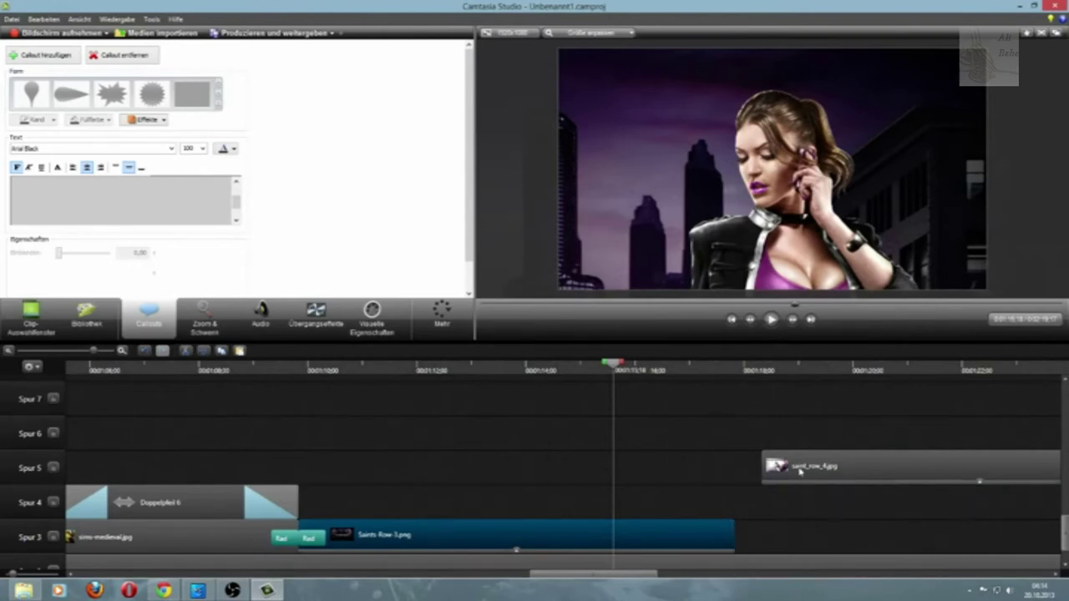
# Step: Place saint_row_4.jpg directly after Saints-Row-3.png on Spur 3 and add a Blende transition between the two images
pyautogui.moveTo(777, 466); pyautogui.dragTo(752, 550)
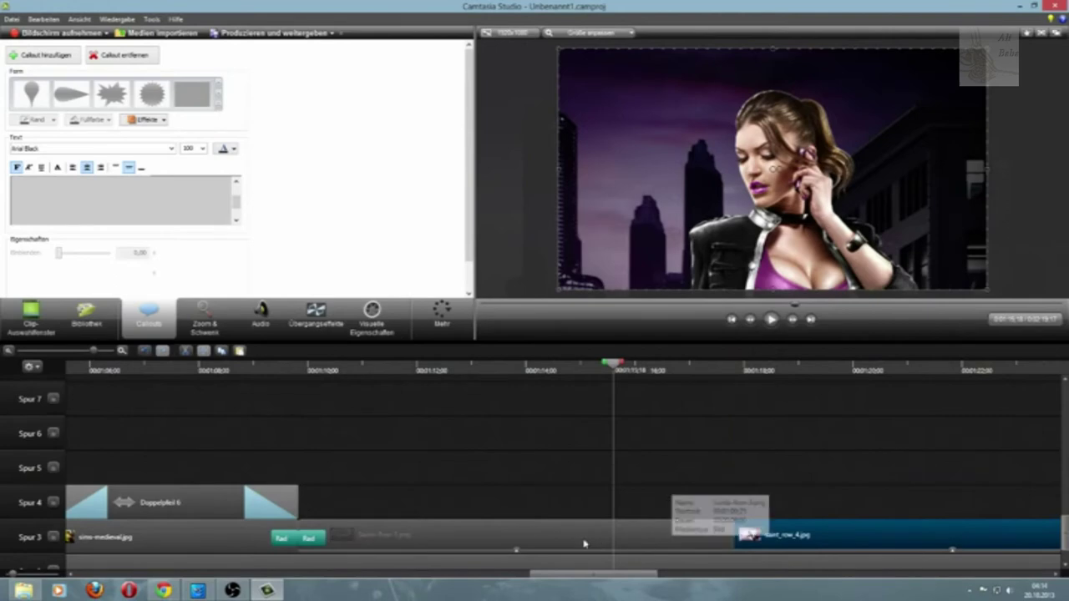
pyautogui.click(316, 324)
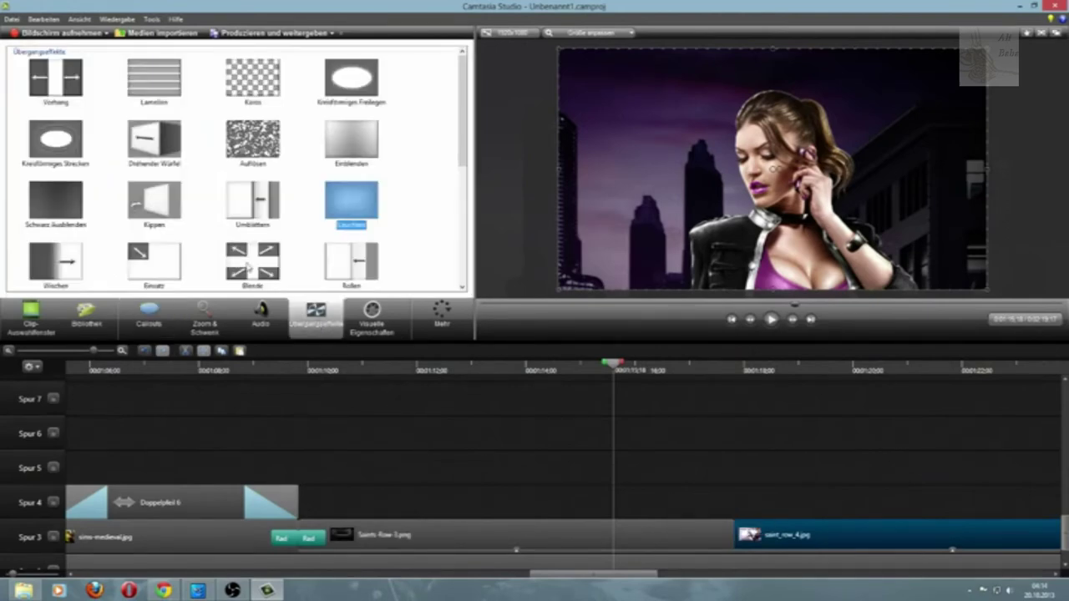
pyautogui.scroll(-3, 248, 265)
pyautogui.scroll(3, 251, 254)
pyautogui.moveTo(253, 264); pyautogui.dragTo(735, 534)
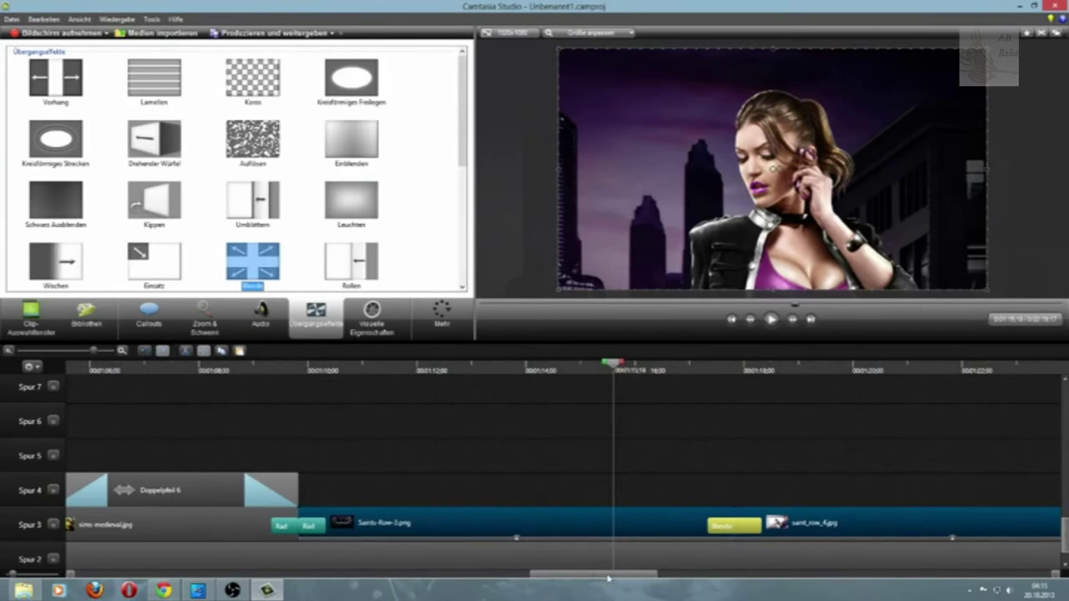
# Step: Shift Saints-Row-3.png together with saint_row_4.jpg along Spur 3 so that Saints-Row-3.png starts at about 1:14
pyautogui.moveTo(608, 578); pyautogui.dragTo(685, 577)
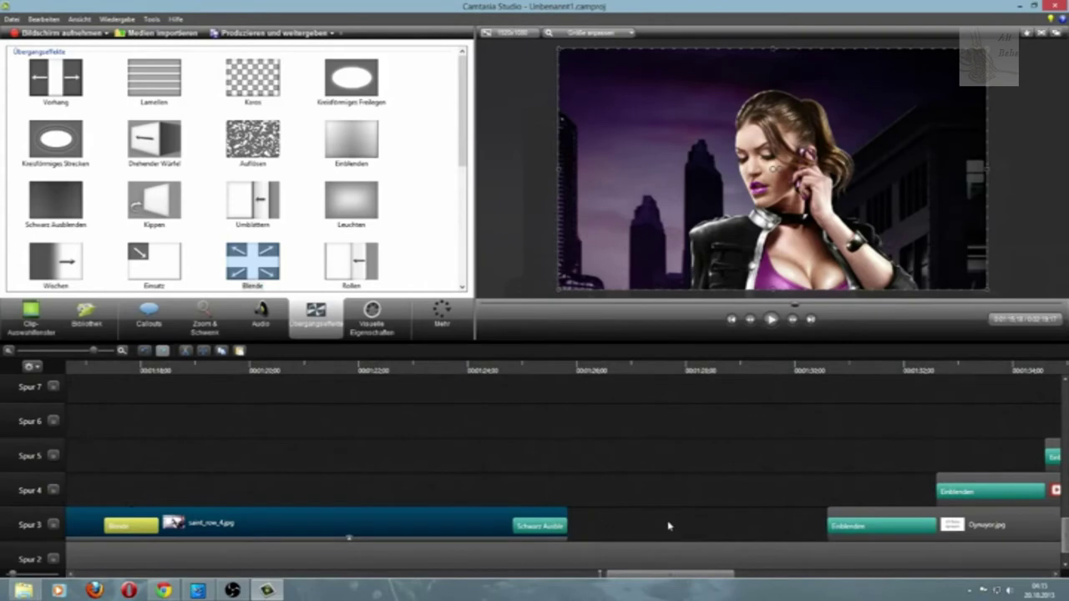
pyautogui.moveTo(648, 576); pyautogui.dragTo(535, 577)
pyautogui.moveTo(796, 512); pyautogui.dragTo(866, 501)
pyautogui.moveTo(916, 535); pyautogui.dragTo(1012, 553)
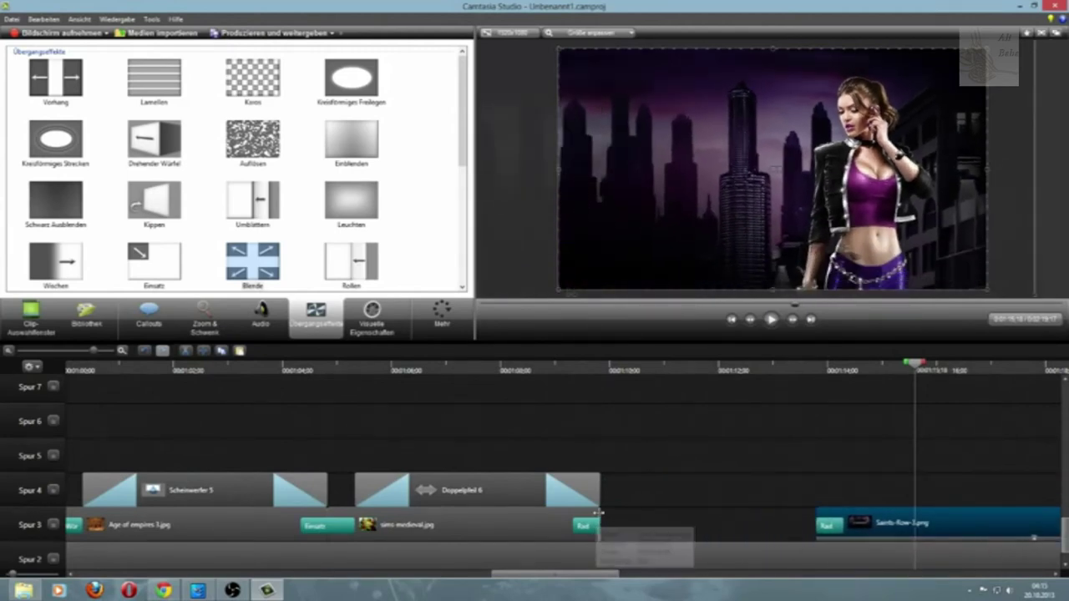
# Step: Extend sims-medieval.jpg to about 8 seconds and remove the Rad transition at its end
pyautogui.moveTo(598, 521); pyautogui.dragTo(764, 522)
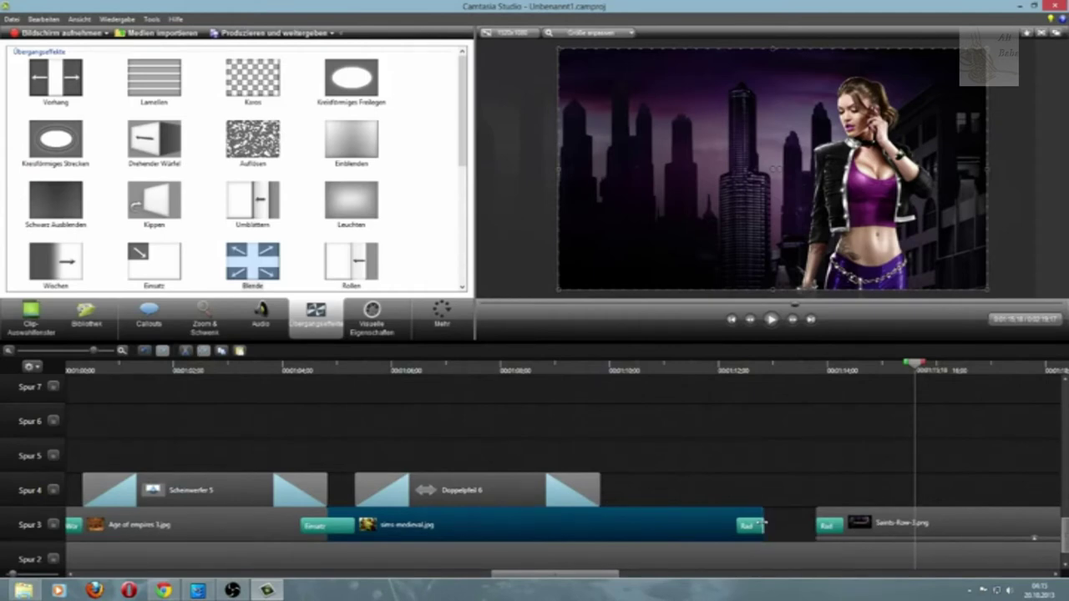
pyautogui.click(751, 528)
pyautogui.press('Delete')
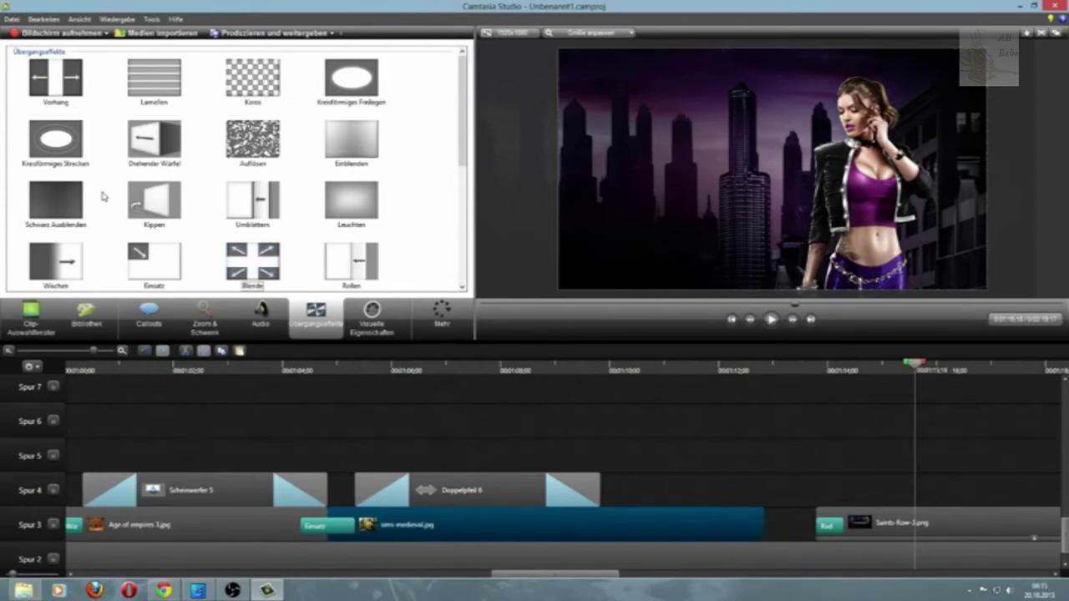
# Step: Move sims-medieval.jpg directly against Saints-Row-3.png and replace the leftover Rad with one Rad transition between the two images
pyautogui.scroll(-5, 104, 197)
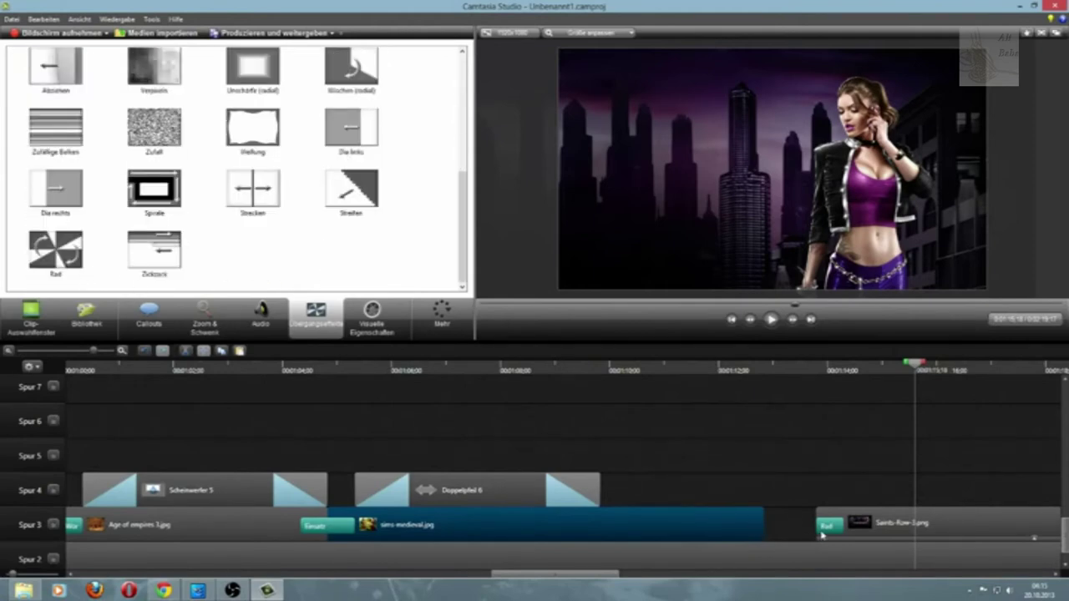
pyautogui.moveTo(822, 535); pyautogui.dragTo(816, 527)
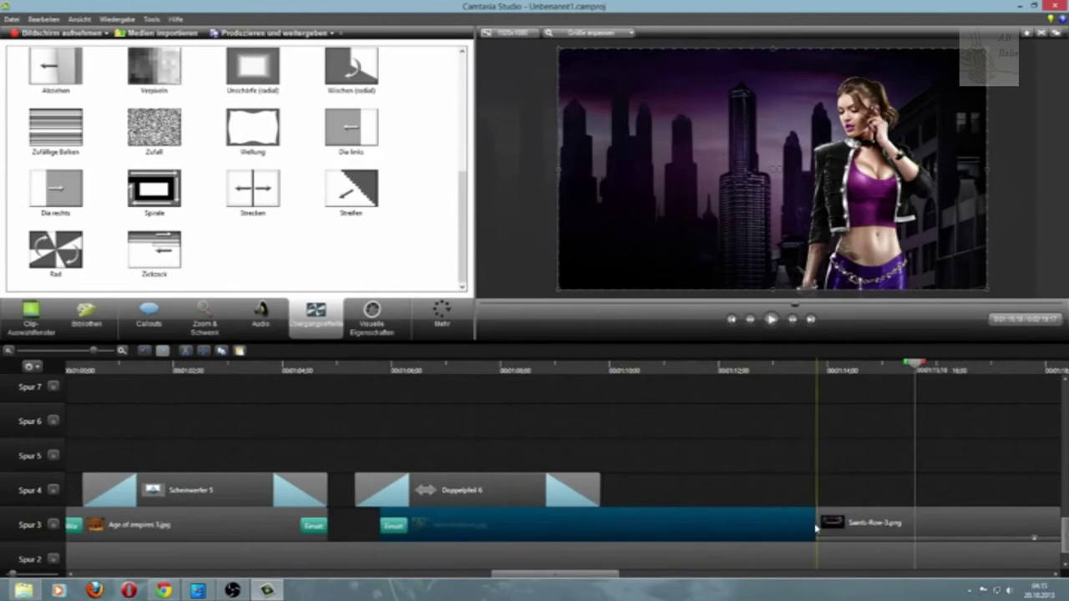
pyautogui.moveTo(57, 249); pyautogui.dragTo(833, 545)
# Step: Move the Doppelpfeil 6 callout on Spur 4 to start at about 1:06 and extend it to the end of sims-medieval.jpg
pyautogui.moveTo(458, 480); pyautogui.dragTo(504, 501)
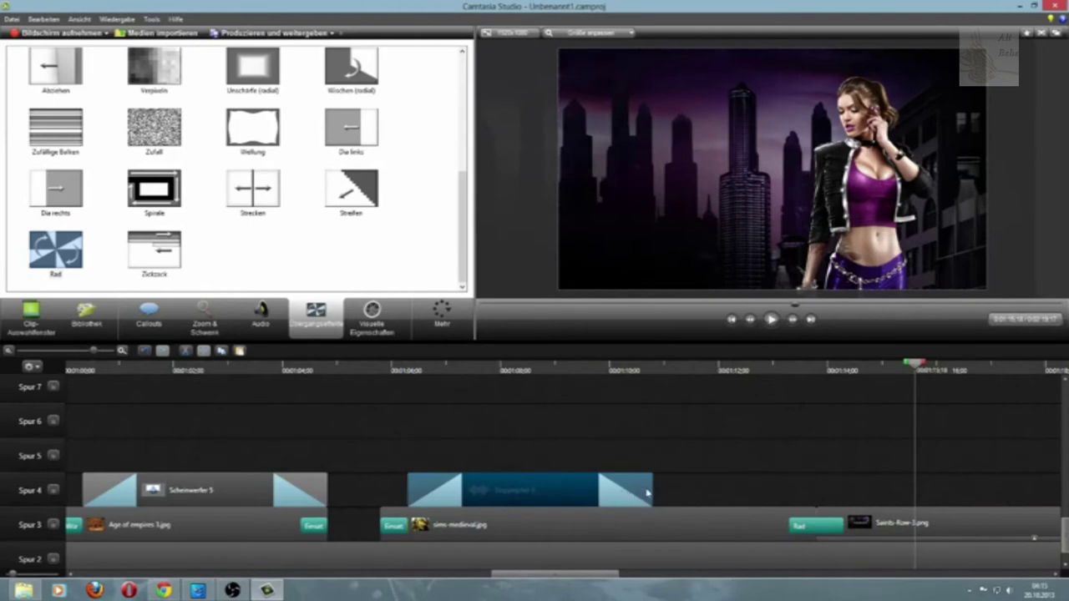
pyautogui.moveTo(648, 493); pyautogui.dragTo(816, 501)
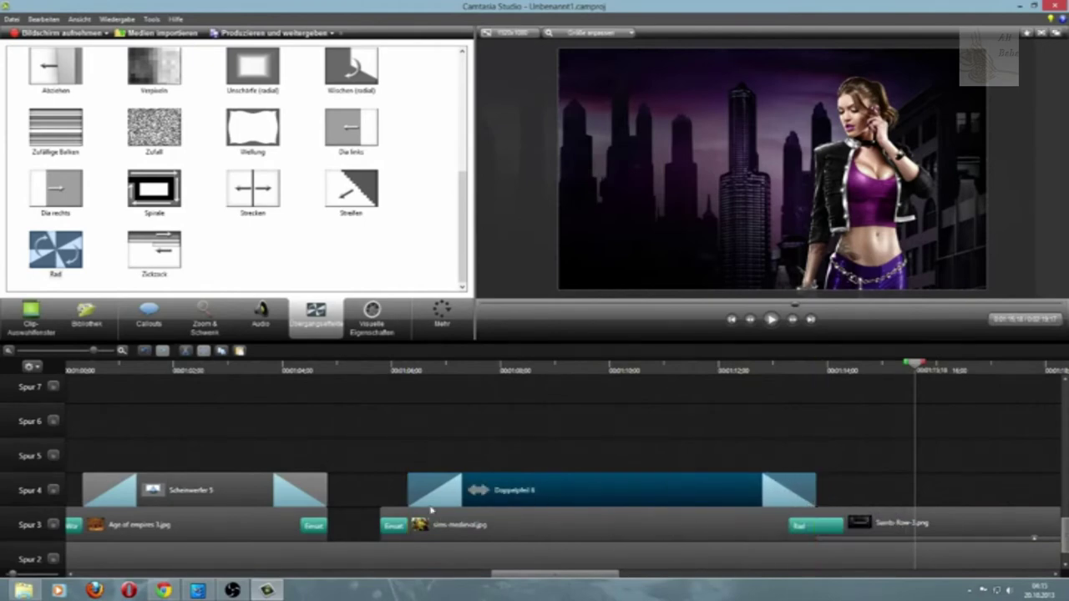
# Step: Remove the Einsatz transition from the end of Age of empires 3.jpg on Spur 3
pyautogui.moveTo(537, 576); pyautogui.dragTo(499, 578)
pyautogui.click(598, 531)
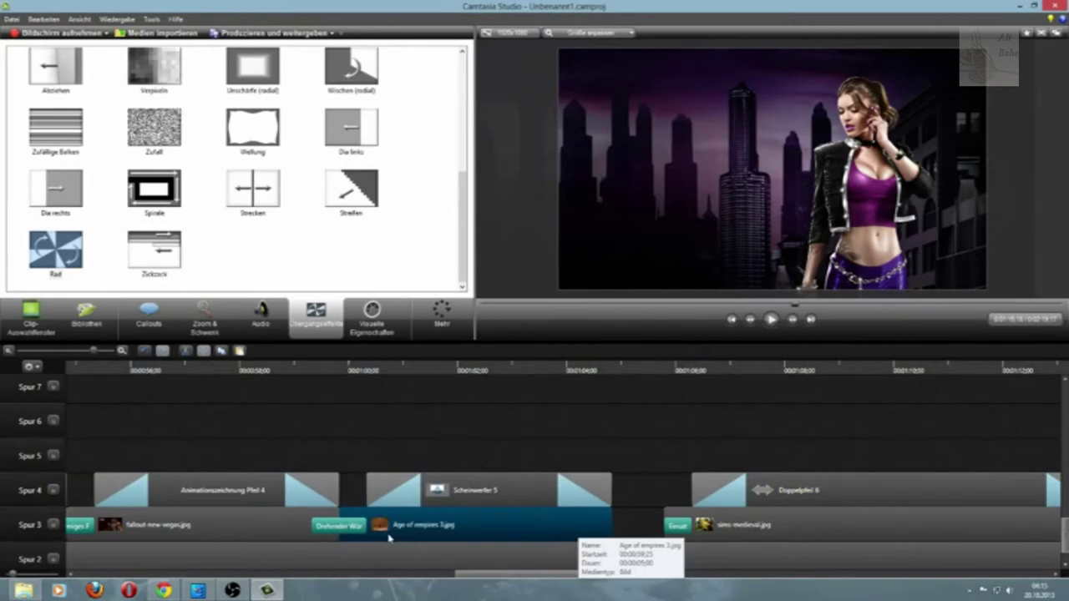
# Step: Move Age of empires 3.jpg from Spur 3 up to Spur 6 and extend it to about 8 seconds
pyautogui.moveTo(391, 538); pyautogui.dragTo(393, 465)
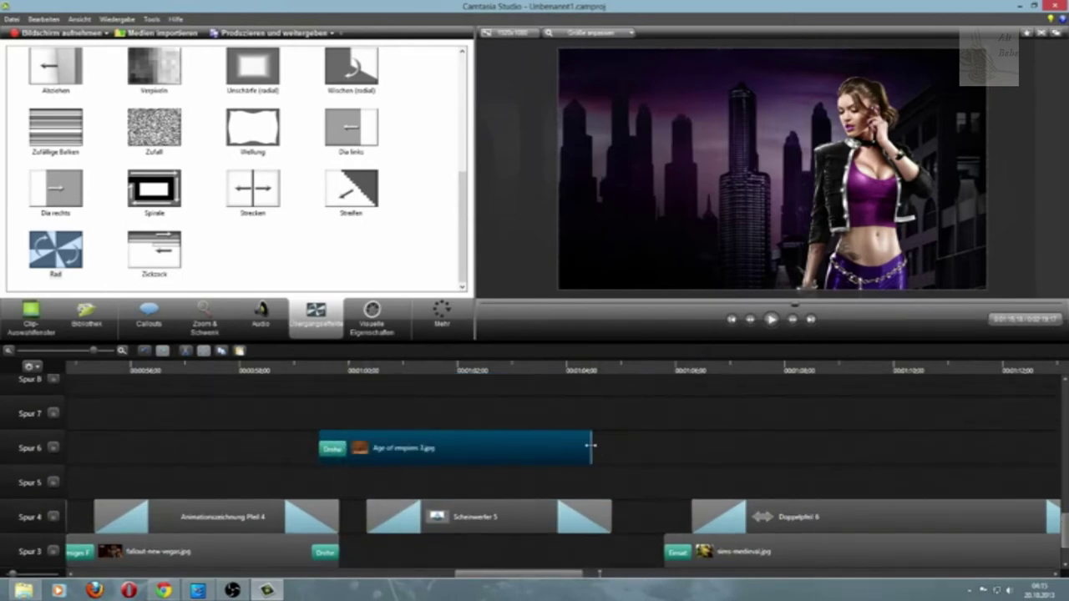
pyautogui.moveTo(592, 448); pyautogui.dragTo(754, 452)
pyautogui.scroll(-1, 732, 466)
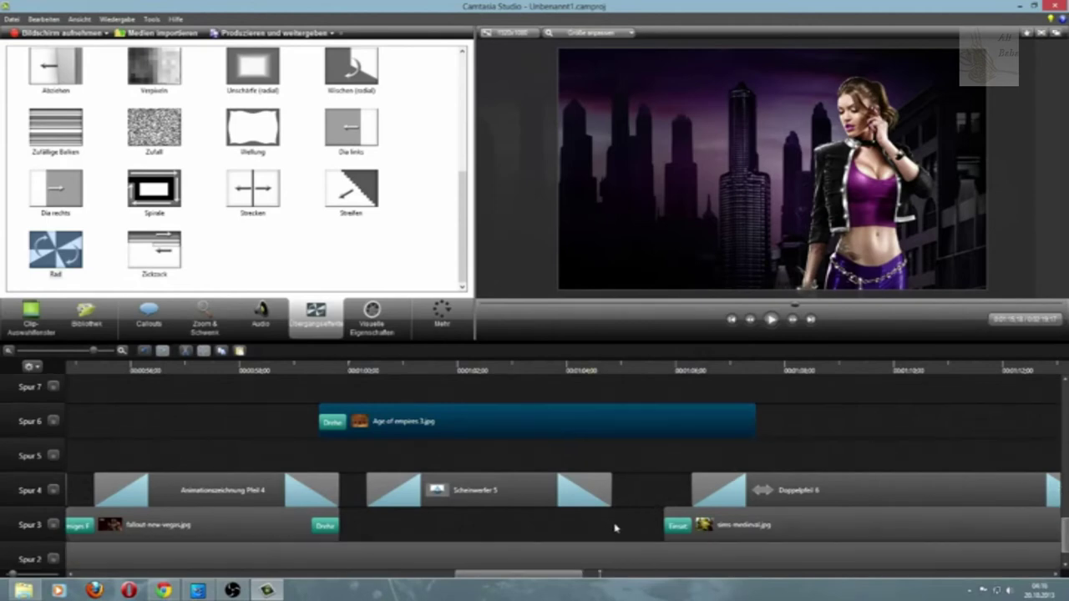
# Step: Shorten saint_row_4.jpg and Saints-Row-3.png on Spur 3 to about 7 seconds each
pyautogui.moveTo(573, 576); pyautogui.dragTo(706, 586)
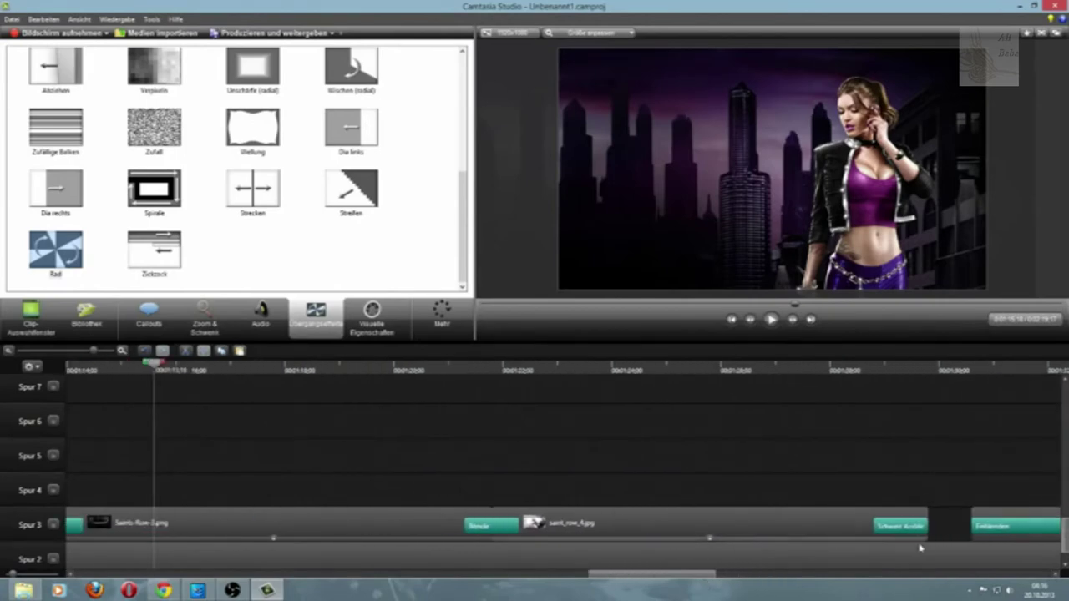
pyautogui.moveTo(925, 521); pyautogui.dragTo(873, 514)
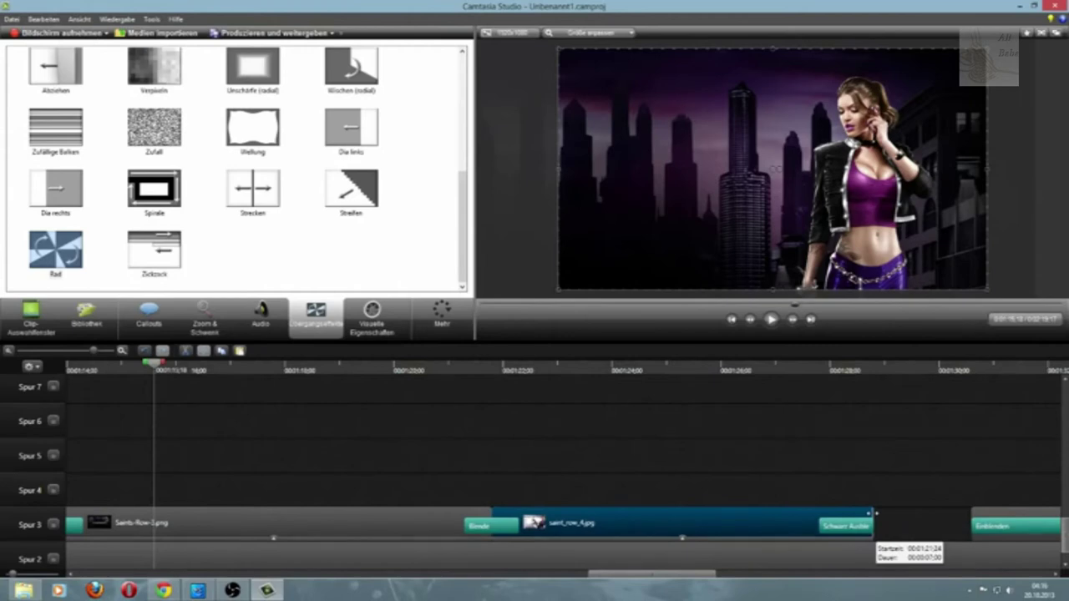
pyautogui.click(491, 512)
pyautogui.moveTo(491, 513); pyautogui.dragTo(442, 519)
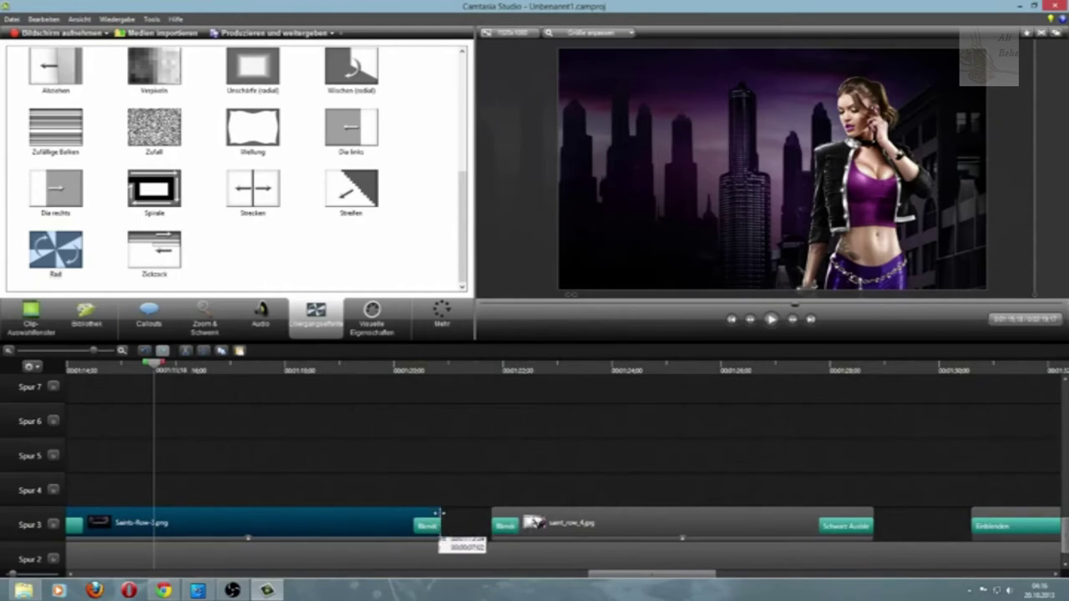
pyautogui.moveTo(440, 516); pyautogui.dragTo(437, 518)
# Step: Move saint_row_4.jpg directly against Saints-Row-3.png and replace the leftover Blende transitions with one Blende between the two images
pyautogui.moveTo(596, 517); pyautogui.dragTo(471, 526)
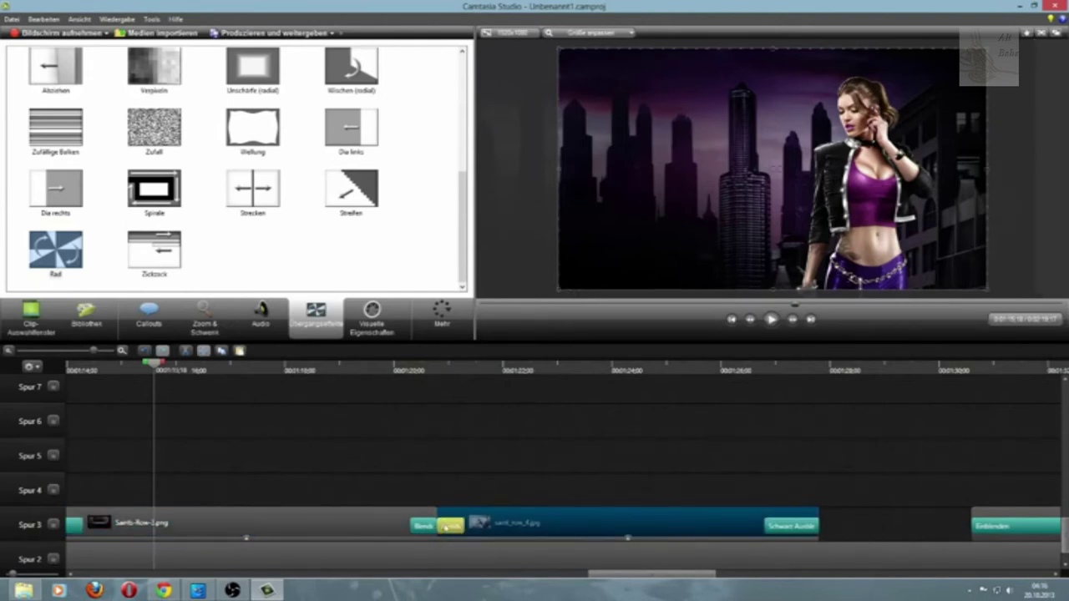
pyautogui.click(425, 527)
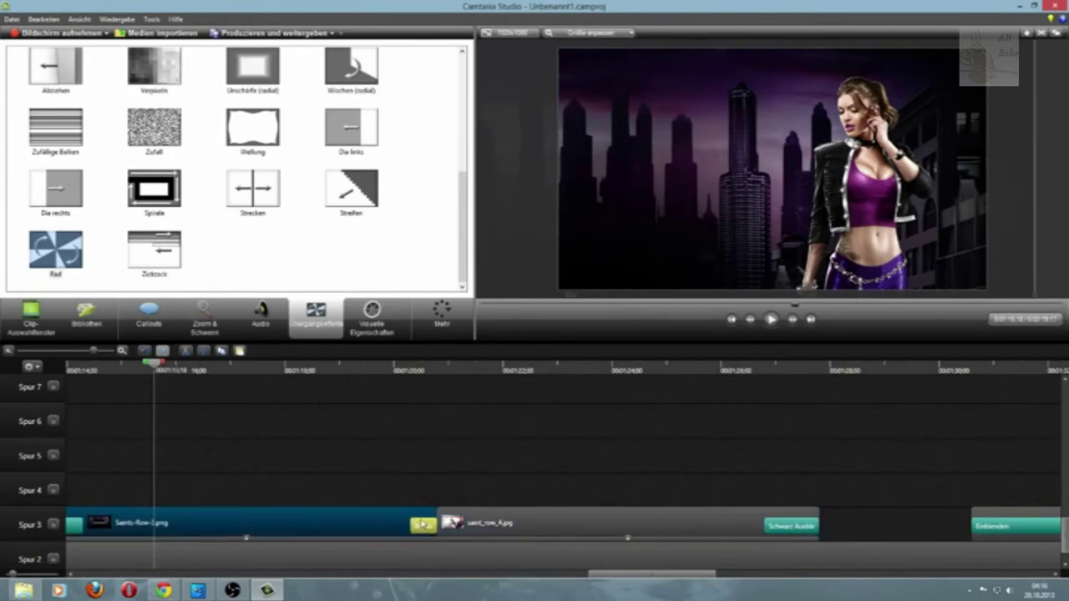
pyautogui.press('Delete')
pyautogui.scroll(3, 330, 243)
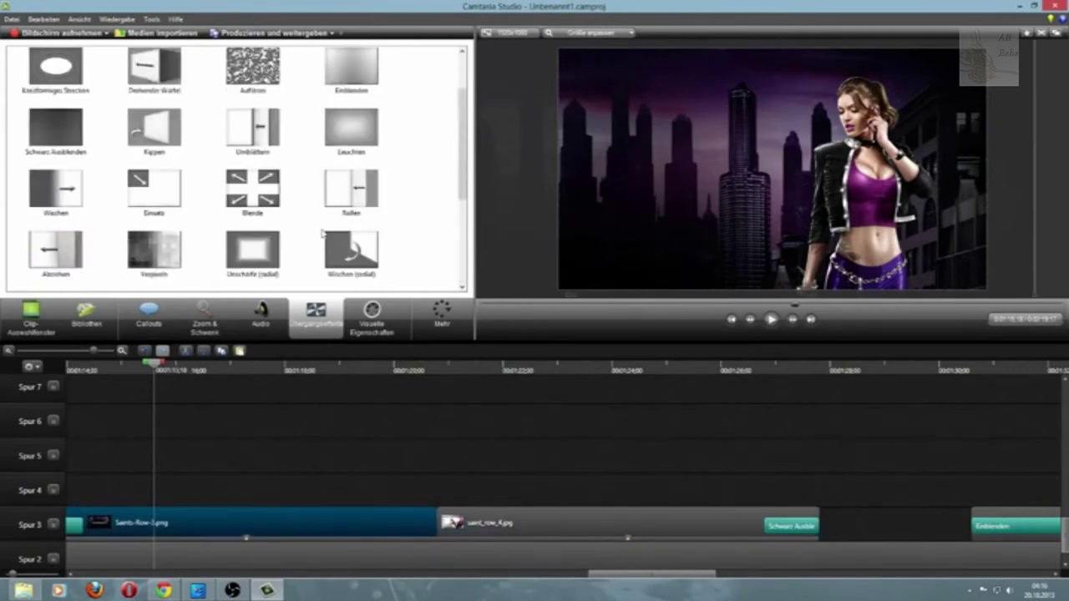
pyautogui.moveTo(252, 188); pyautogui.dragTo(481, 543)
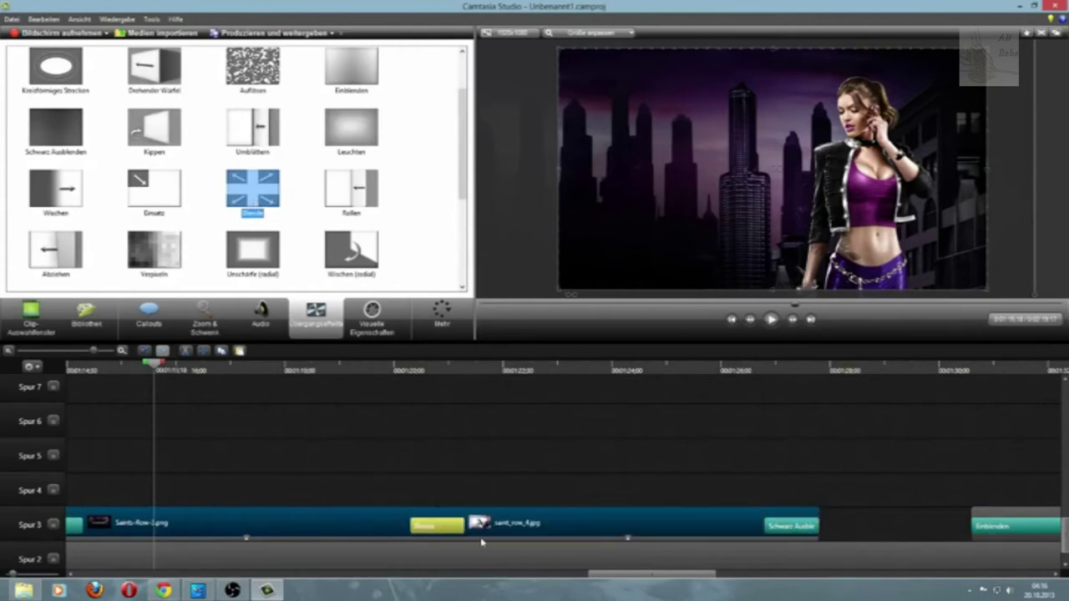
# Step: Trim the start of sims-medieval.jpg to leave about 7 seconds and retime Doppelpfeil 6 to start at about 1:07 and end with the image
pyautogui.moveTo(653, 576); pyautogui.dragTo(573, 587)
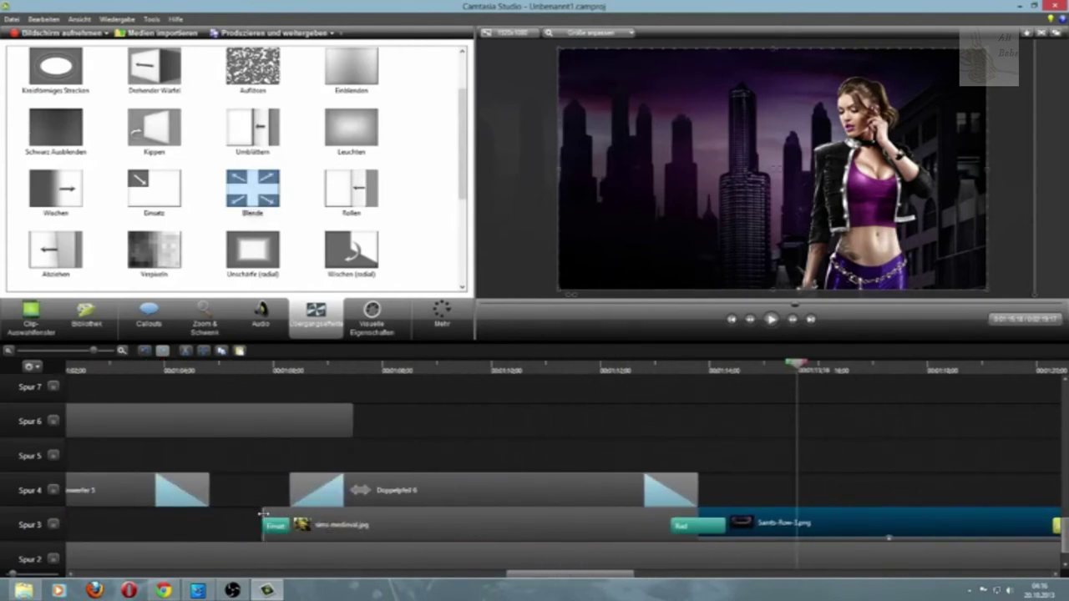
pyautogui.moveTo(265, 522); pyautogui.dragTo(420, 491)
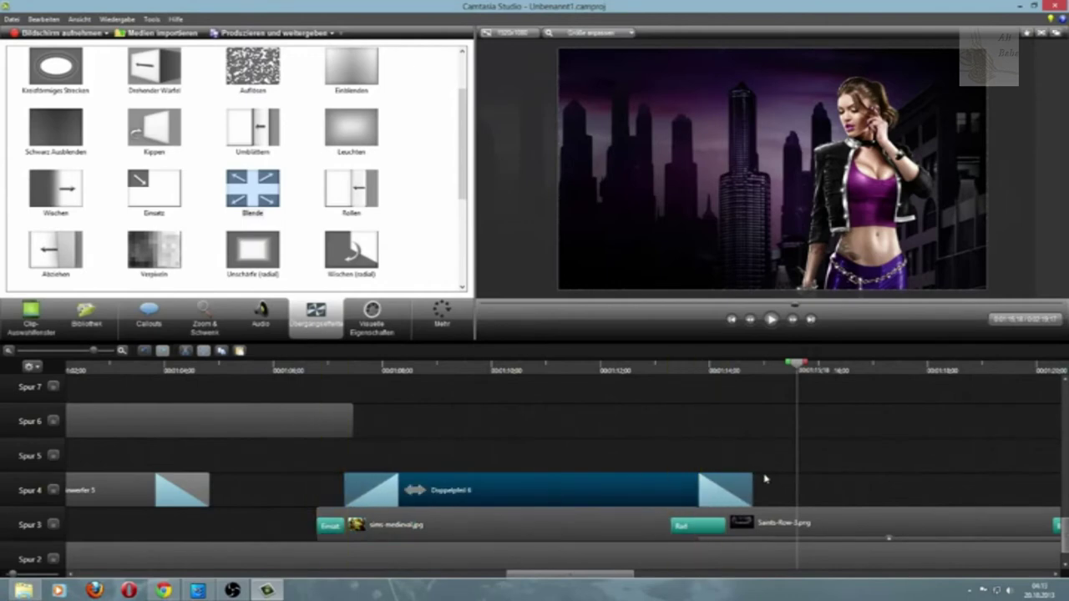
pyautogui.moveTo(752, 485); pyautogui.dragTo(690, 492)
# Step: Extend fallout-new-vegas.jpg to about 7 seconds and place Age of empires 3.jpg, trimmed to about 7 seconds, on Spur 5 ending where sims-medieval.jpg starts
pyautogui.moveTo(228, 411); pyautogui.dragTo(423, 410)
pyautogui.moveTo(575, 575); pyautogui.dragTo(514, 575)
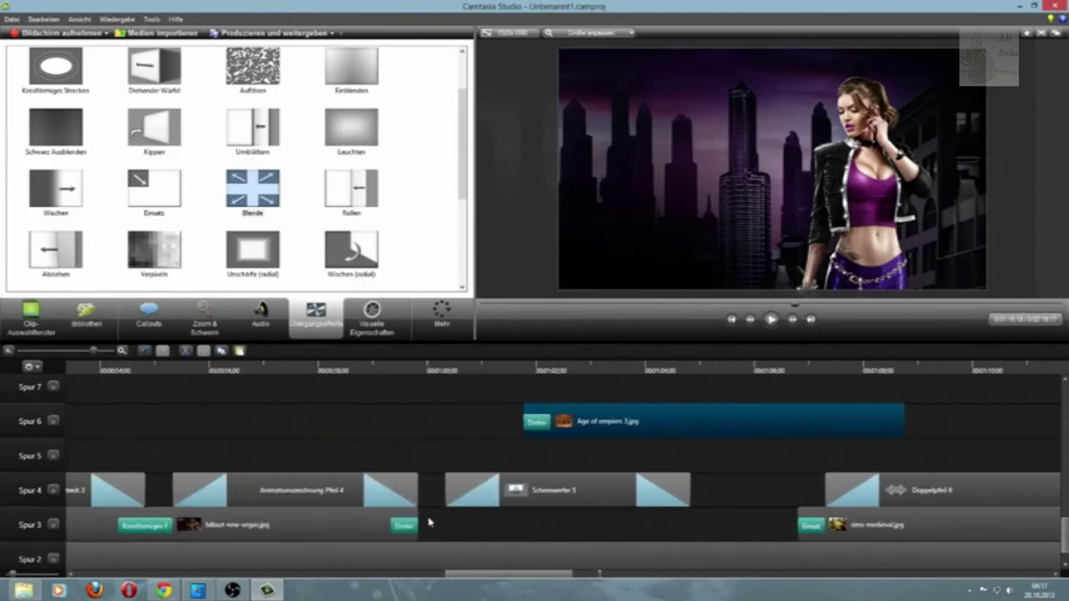
pyautogui.moveTo(415, 514); pyautogui.dragTo(532, 511)
pyautogui.moveTo(587, 420); pyautogui.dragTo(645, 420)
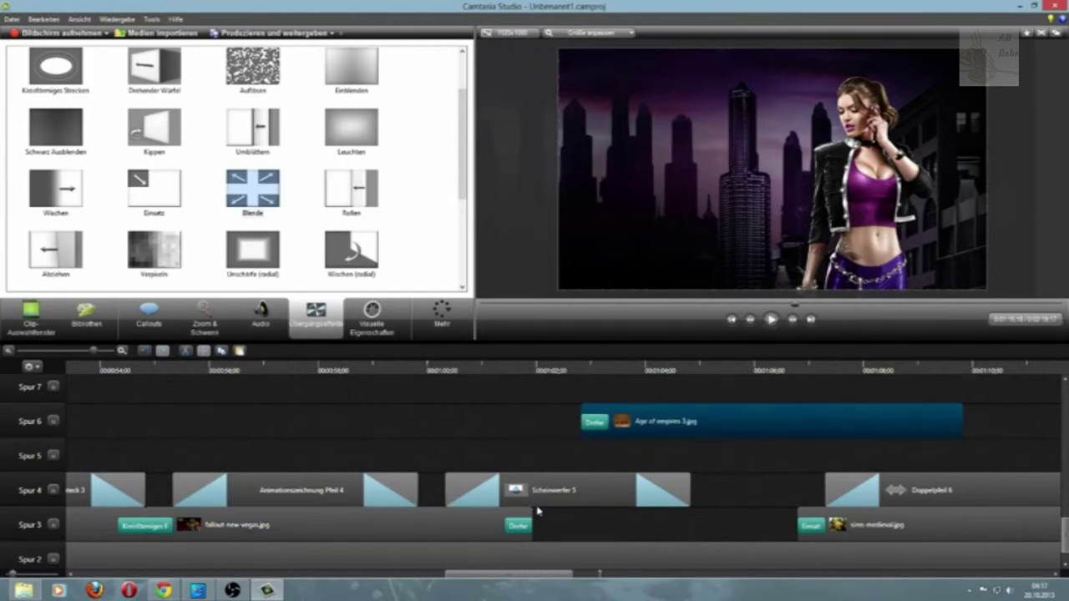
pyautogui.moveTo(532, 512); pyautogui.dragTo(525, 511)
pyautogui.moveTo(655, 426); pyautogui.dragTo(508, 513)
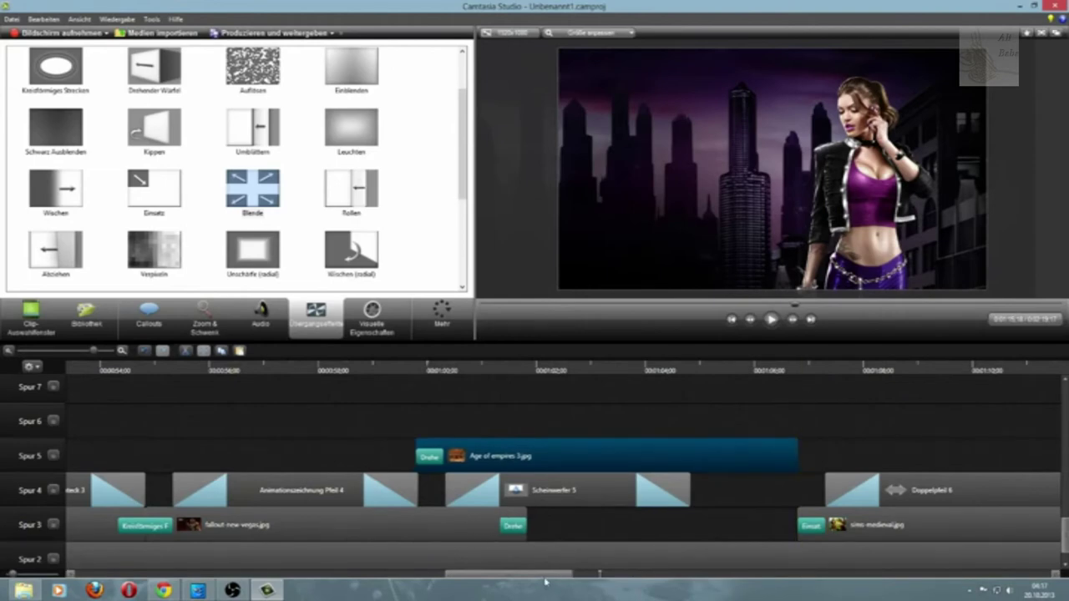
# Step: Move sims-medieval.jpg, Saints-Row-3.png, saint_row_4.jpg and the Doppelpfeil 6 callout together to close the gap before the closing image on Spur 3
pyautogui.moveTo(545, 581); pyautogui.dragTo(712, 597)
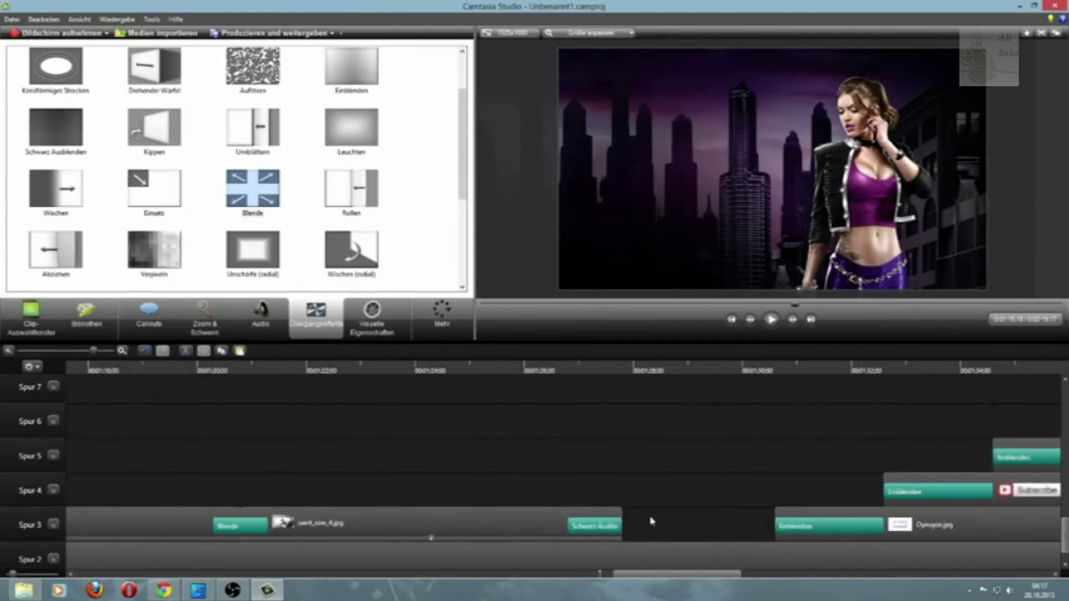
pyautogui.moveTo(655, 526); pyautogui.dragTo(495, 549)
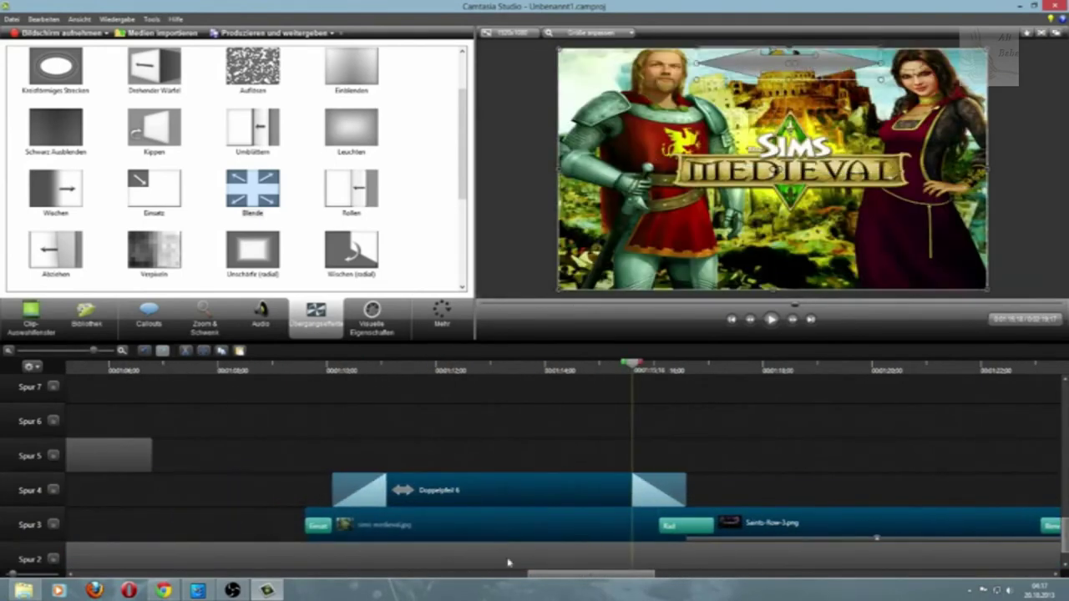
# Step: Move Age of empires 3.jpg onto Spur 3 directly before sims-medieval.jpg and replace the leftover Einsatz with one Einsatz transition between them
pyautogui.moveTo(603, 576); pyautogui.dragTo(536, 576)
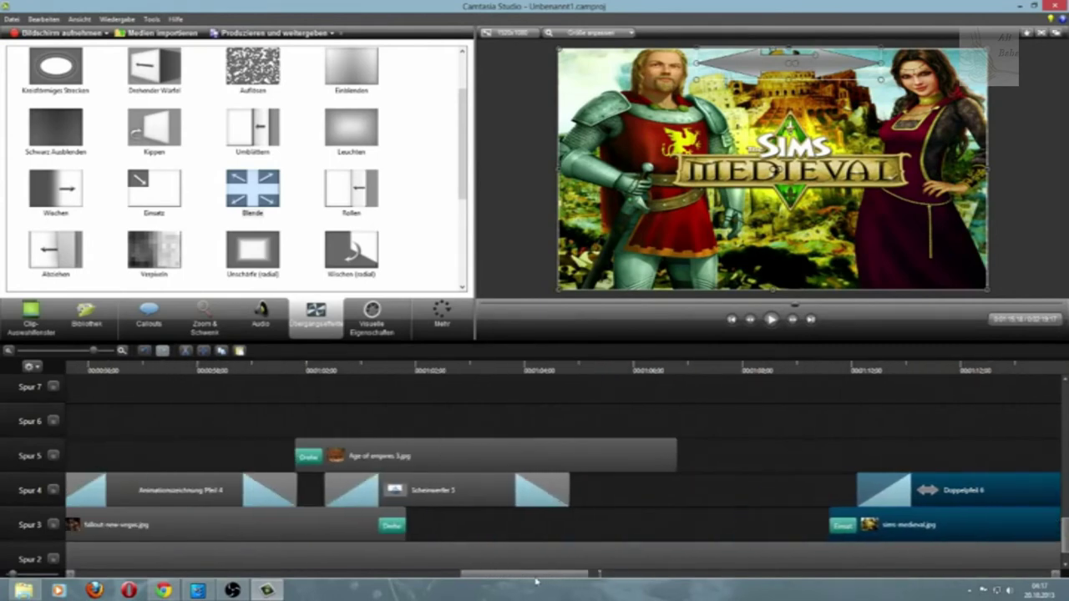
pyautogui.moveTo(464, 463); pyautogui.dragTo(603, 584)
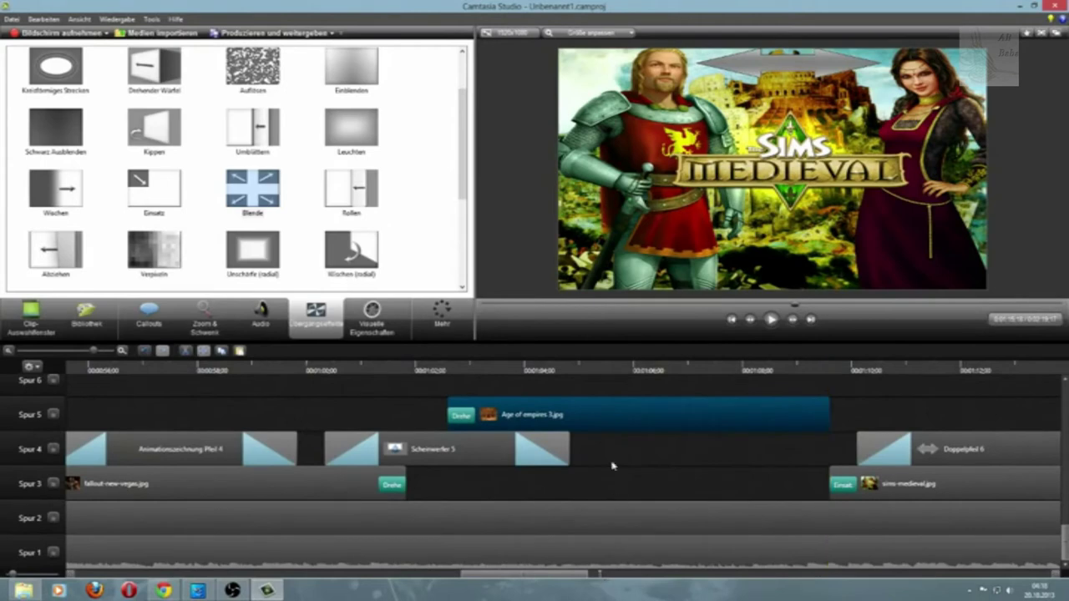
pyautogui.moveTo(596, 418); pyautogui.dragTo(598, 497)
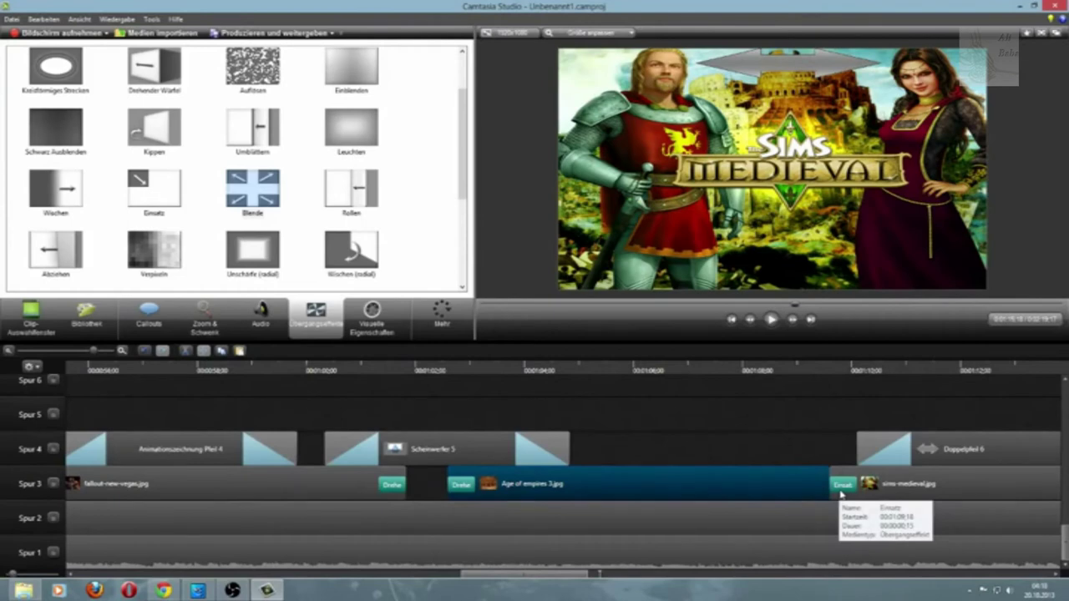
pyautogui.click(841, 489)
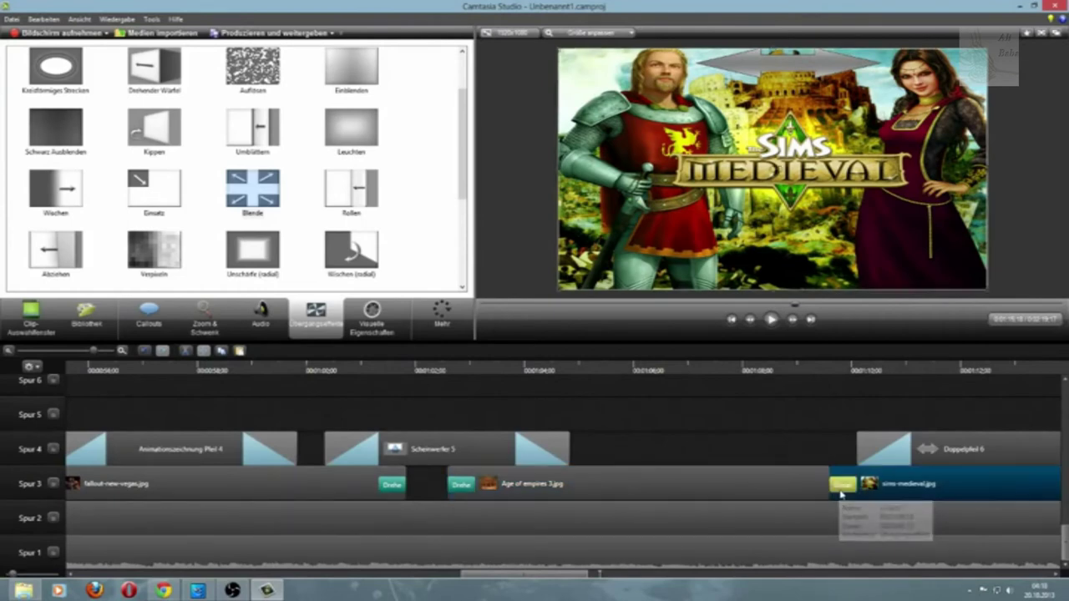
pyautogui.press('Delete')
pyautogui.click(154, 190)
pyautogui.moveTo(764, 468); pyautogui.dragTo(764, 472)
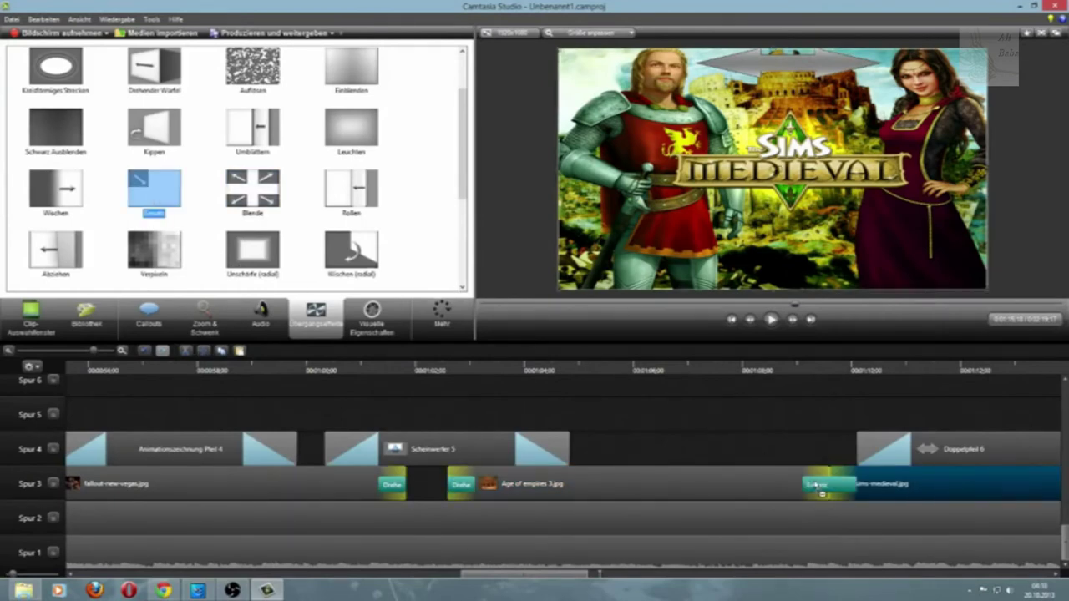
# Step: Move the Scheinwerfer 5 callout on Spur 4 to start at about 1:03 and extend it to the end of Age of empires 3.jpg
pyautogui.moveTo(479, 444); pyautogui.dragTo(616, 459)
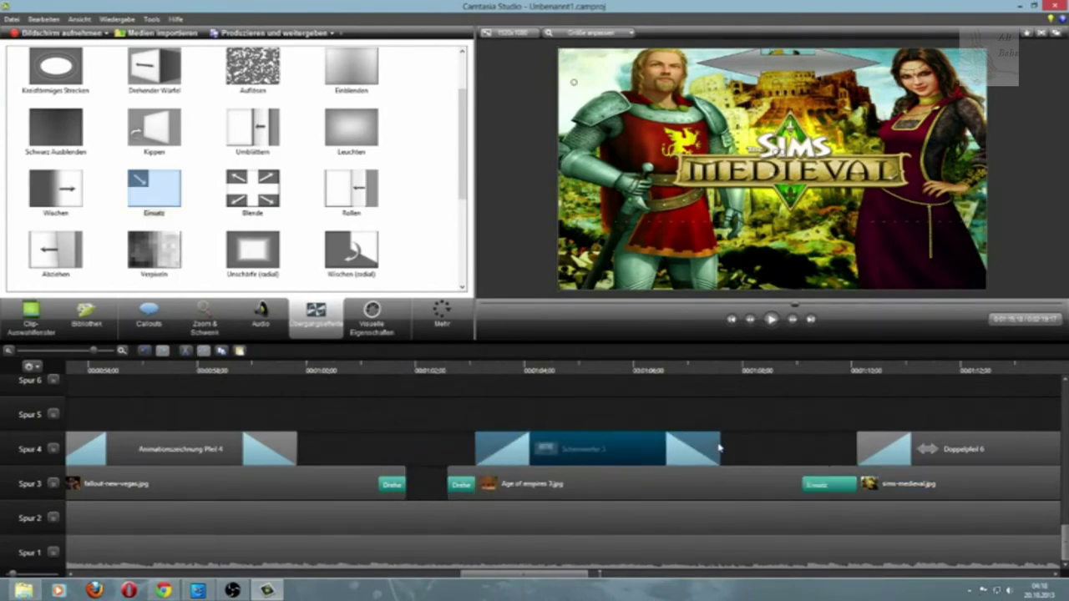
pyautogui.moveTo(719, 449); pyautogui.dragTo(830, 461)
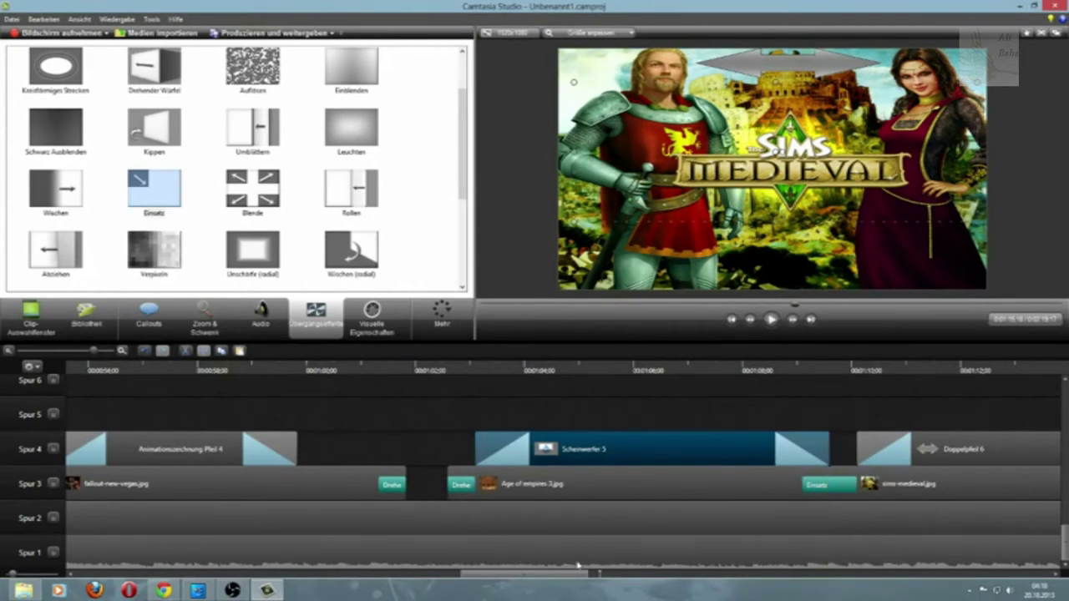
# Step: Move fallout-new-vegas.jpg directly against Age of empires 3.jpg and extend skyrim.jpg to the start of fallout-new-vegas.jpg
pyautogui.moveTo(577, 565); pyautogui.dragTo(503, 587)
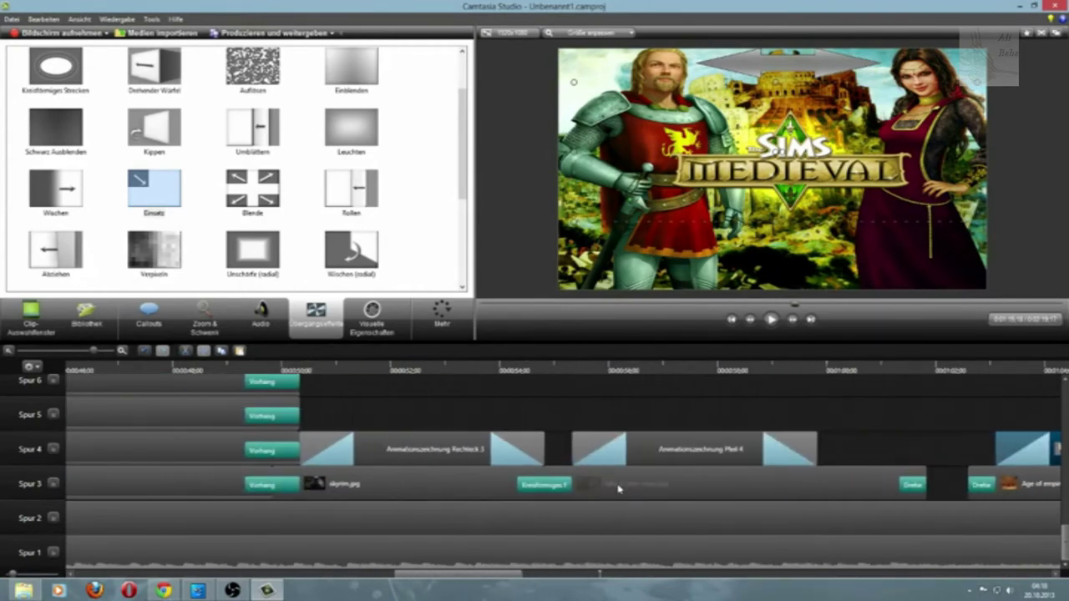
pyautogui.moveTo(618, 490); pyautogui.dragTo(593, 472)
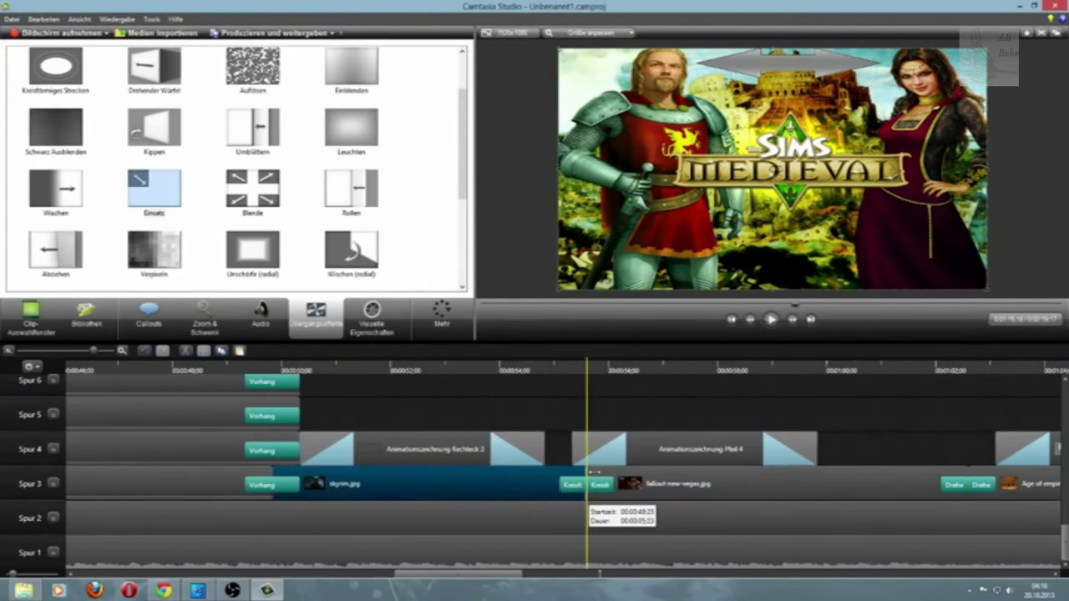
pyautogui.moveTo(594, 472); pyautogui.dragTo(594, 472)
# Step: Retime Animationszeichnung Pfeil 4 to run from about 0:56 to the end of fallout-new-vegas.jpg and extend Animationszeichnung Rechteck 3 to the end of skyrim.jpg
pyautogui.moveTo(673, 459); pyautogui.dragTo(704, 459)
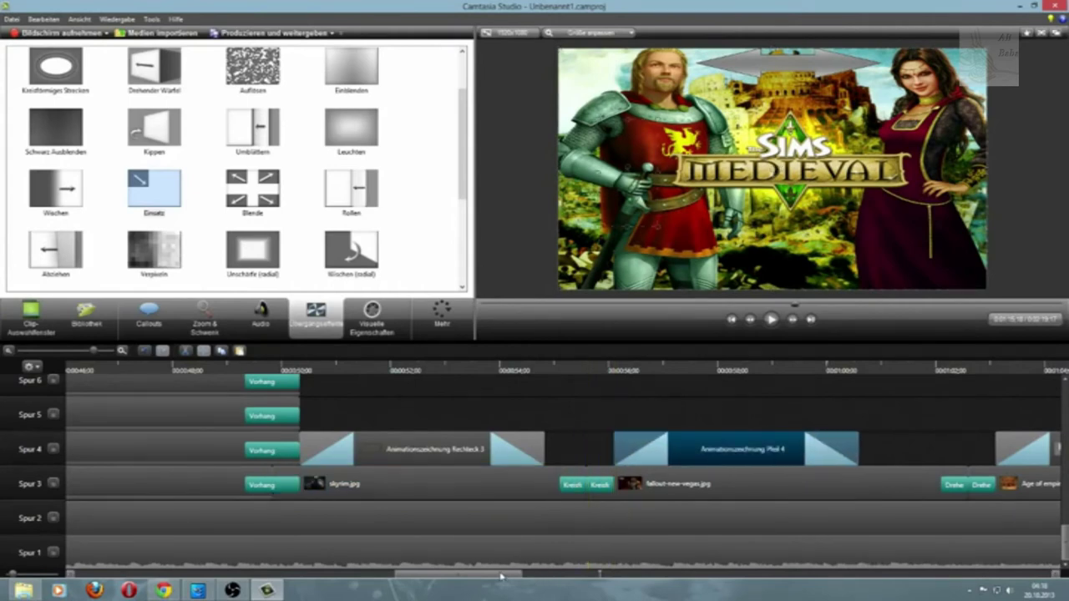
pyautogui.moveTo(502, 574)
pyautogui.mouseDown()
pyautogui.moveTo(769, 576)
pyautogui.moveTo(517, 584)
pyautogui.mouseUp()
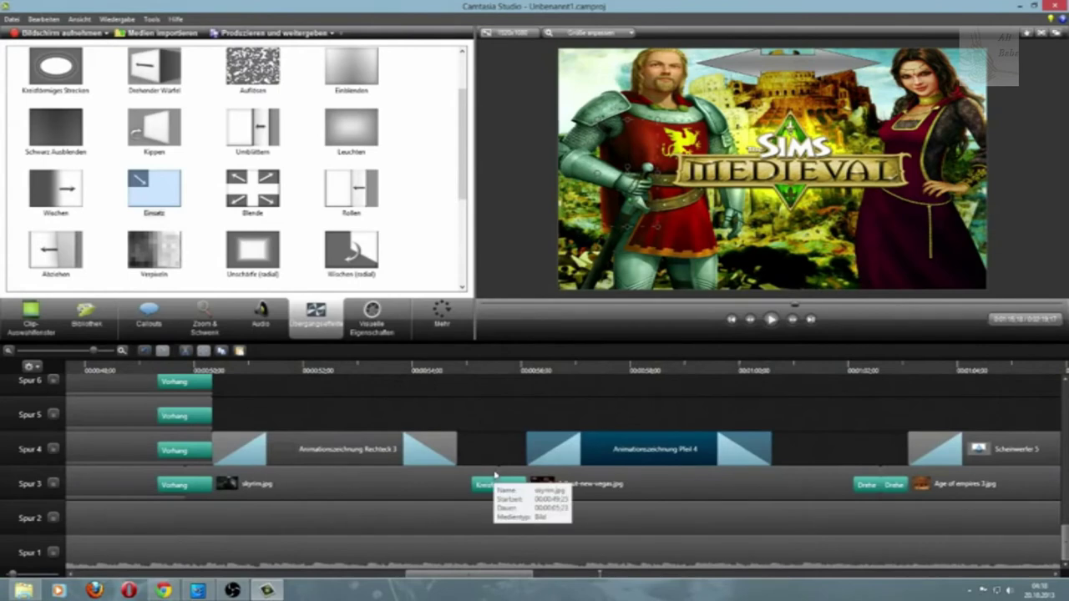
pyautogui.moveTo(498, 470); pyautogui.dragTo(499, 470)
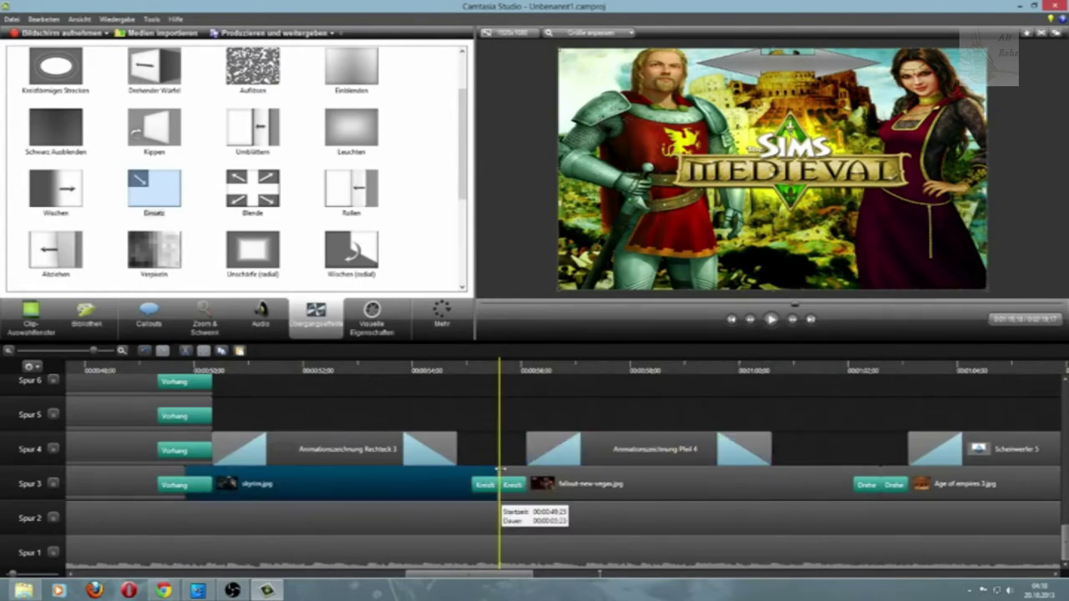
pyautogui.moveTo(498, 470)
pyautogui.mouseDown()
pyautogui.moveTo(462, 450)
pyautogui.moveTo(499, 449)
pyautogui.mouseUp()
pyautogui.moveTo(768, 451); pyautogui.dragTo(880, 440)
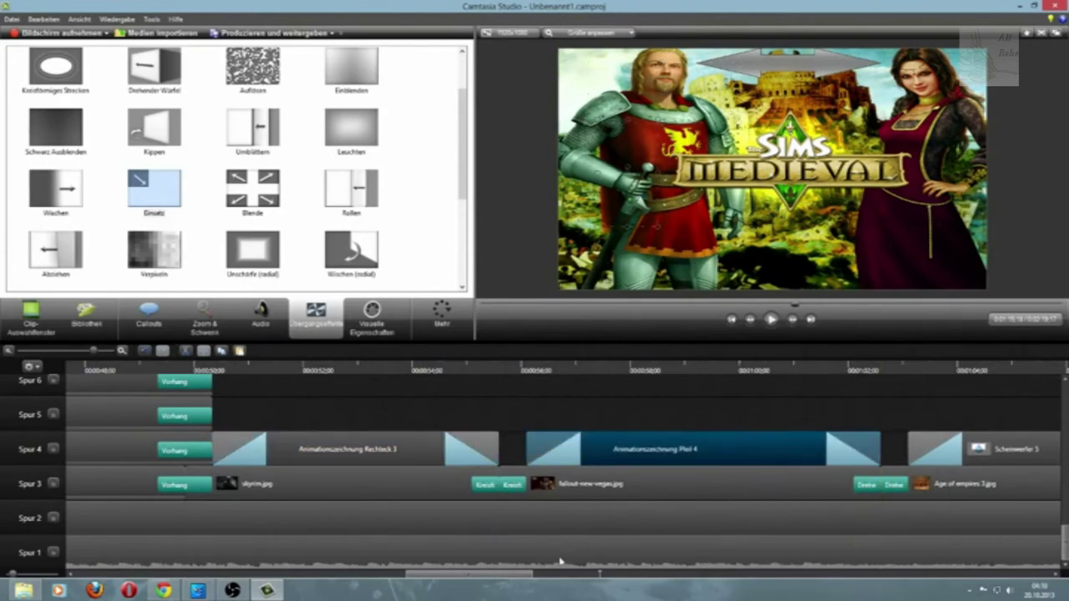
# Step: Replace the two leftover Drehender Würfel transitions with one Drehender Würfel between fallout-new-vegas.jpg and Age of empires 3.jpg
pyautogui.moveTo(515, 571); pyautogui.dragTo(557, 574)
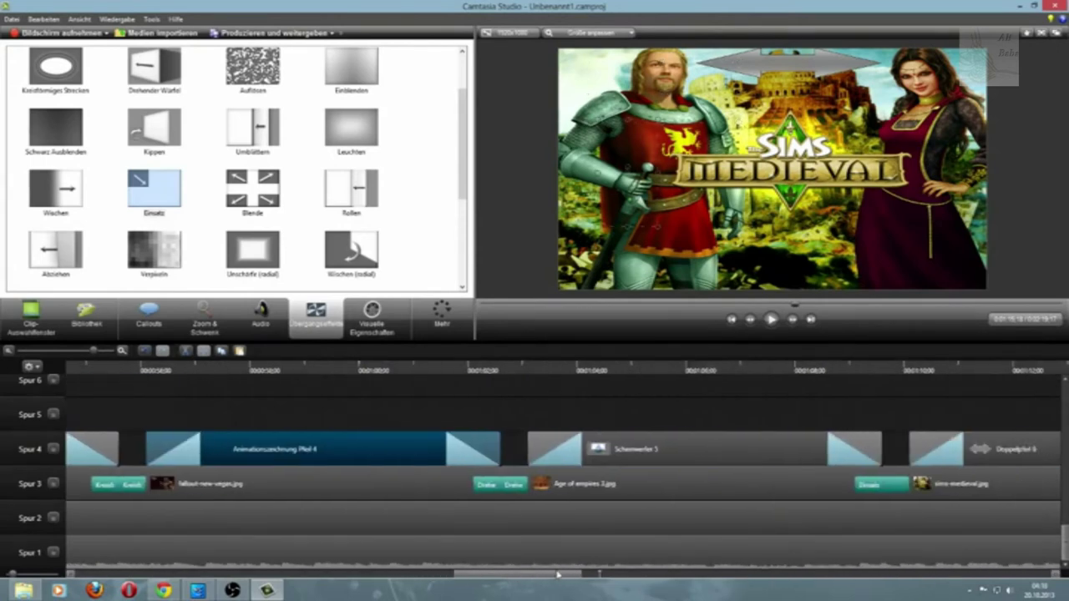
pyautogui.click(490, 486)
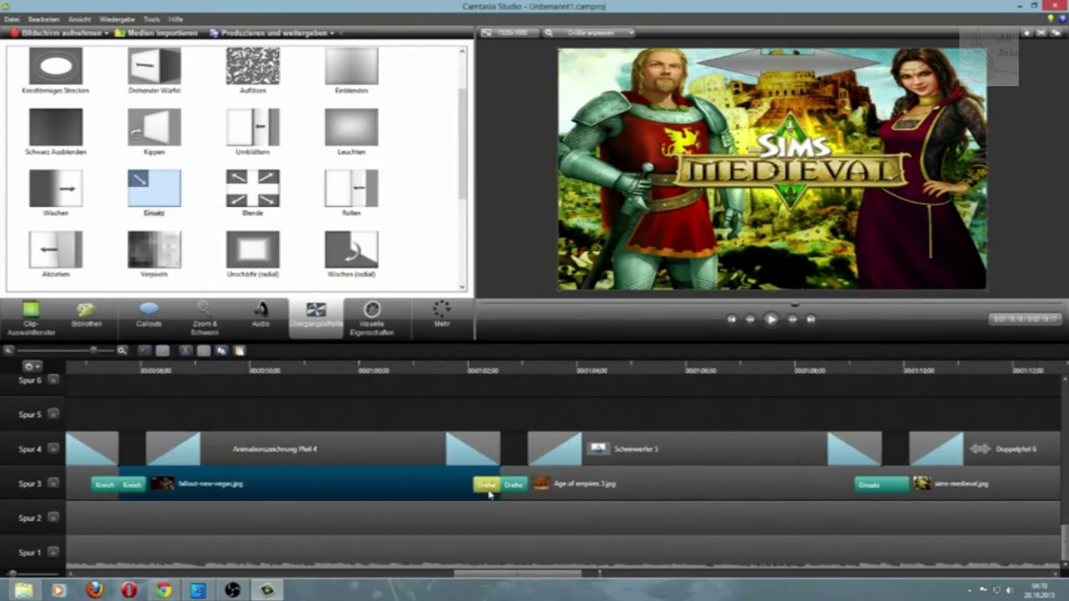
pyautogui.press('Delete')
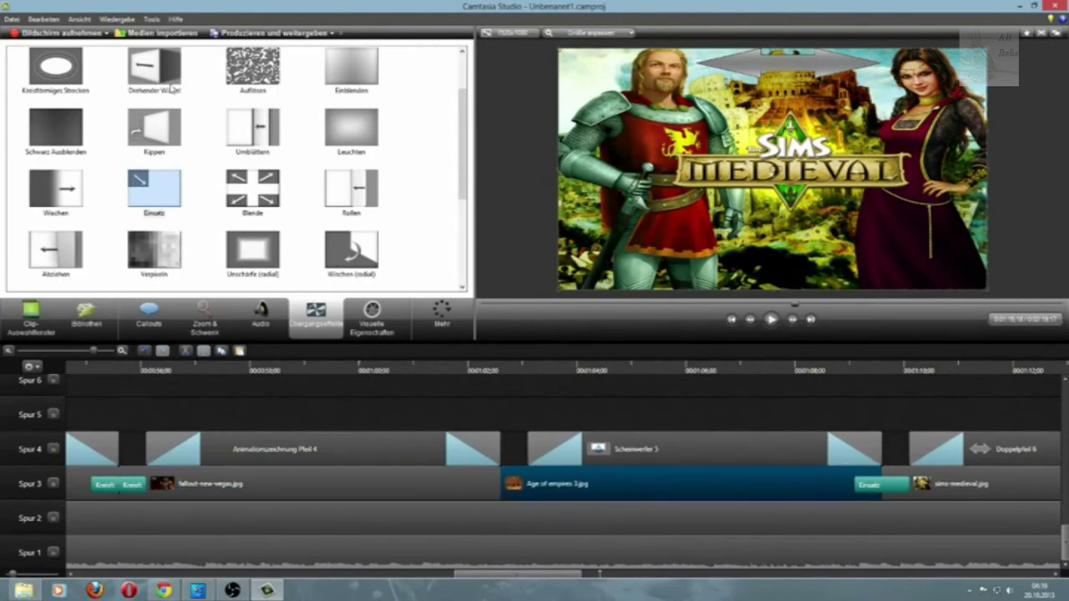
pyautogui.moveTo(171, 89); pyautogui.dragTo(447, 382)
pyautogui.moveTo(493, 465); pyautogui.dragTo(494, 474)
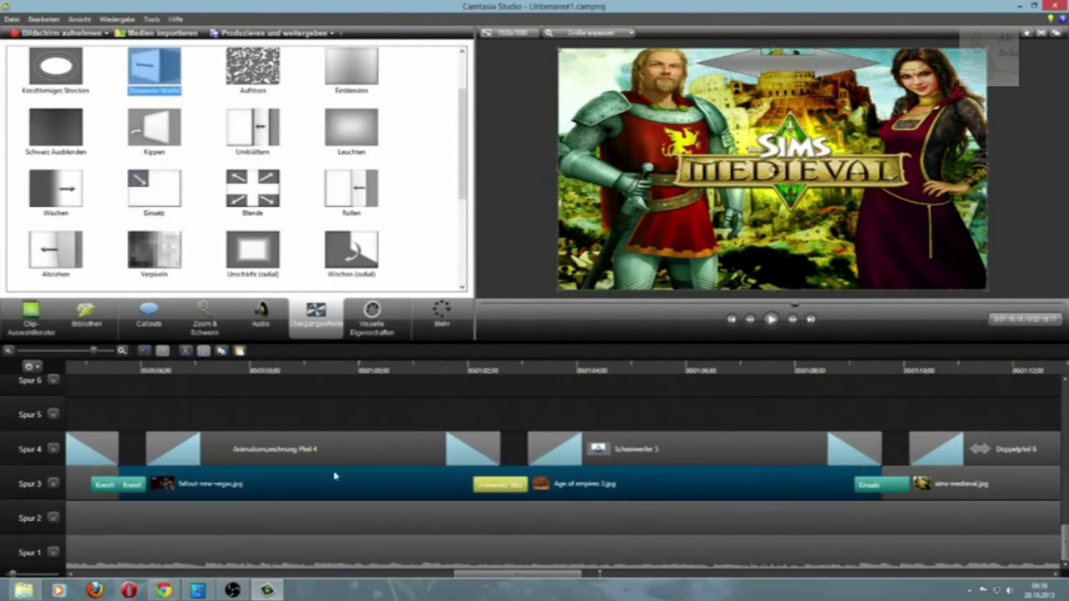
# Step: Remove both leftover circular transitions where skyrim.jpg meets fallout-new-vegas.jpg on Spur 3
pyautogui.click(131, 485)
pyautogui.press('Delete')
pyautogui.click(104, 485)
pyautogui.press('Delete')
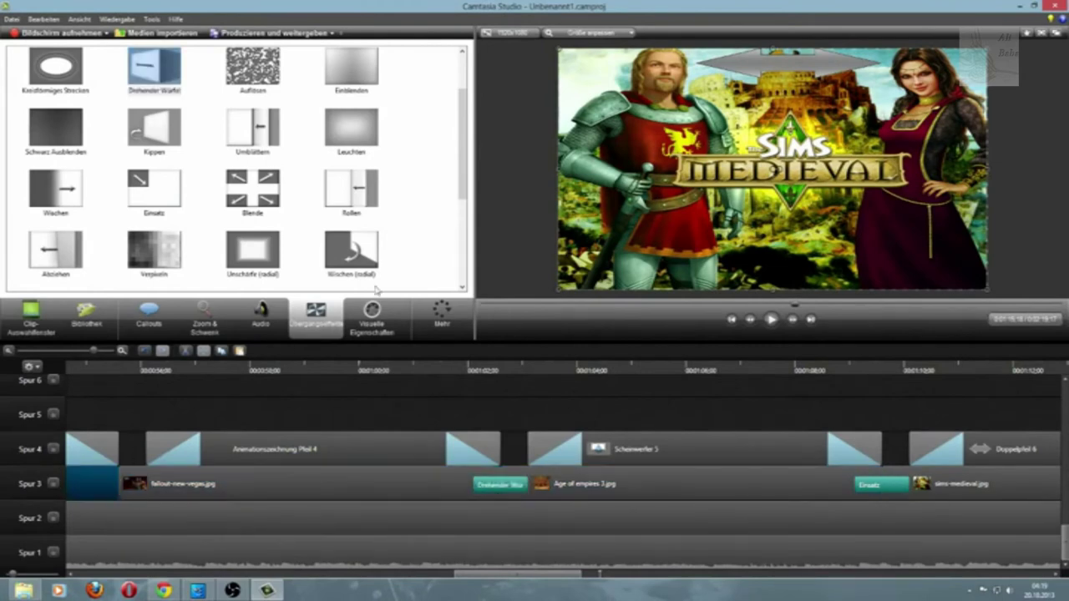
pyautogui.scroll(2, 435, 209)
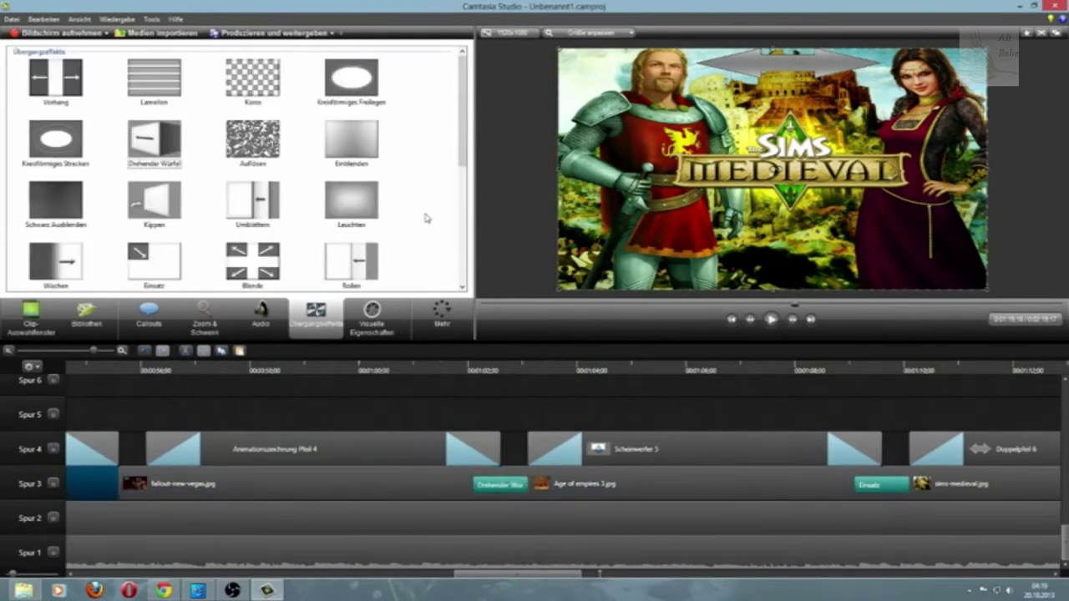
# Step: Add a Kreisförmiges Freilegen transition between skyrim.jpg and fallout-new-vegas.jpg on Spur 3
pyautogui.moveTo(355, 81); pyautogui.dragTo(121, 485)
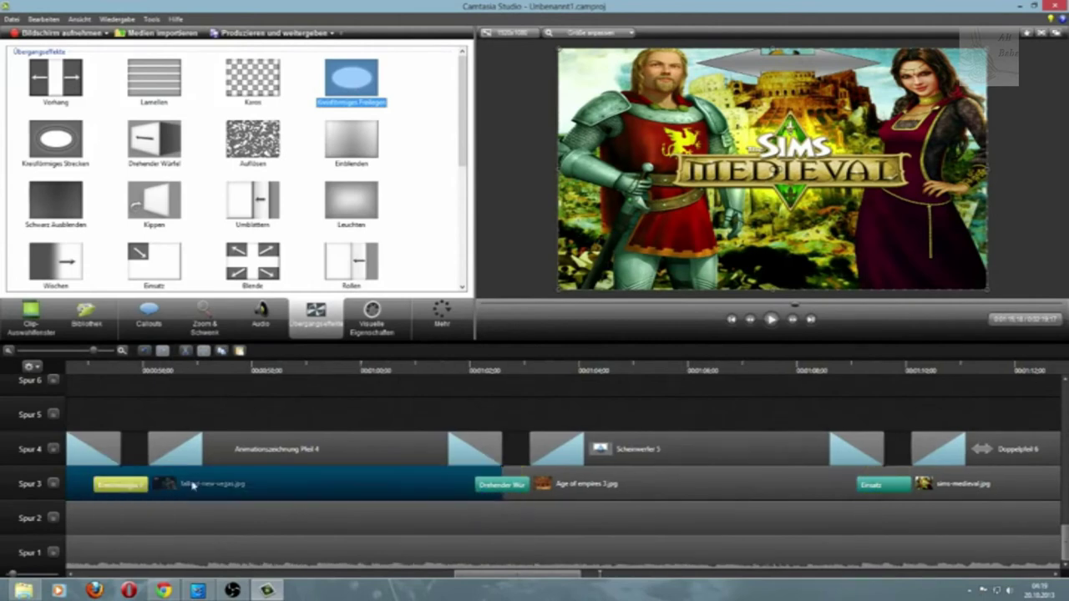
# Step: Preview the change from saint_row_4.jpg to the outro, playing from about 1:29 until the Subscribe image has faded in
pyautogui.moveTo(507, 576); pyautogui.dragTo(702, 572)
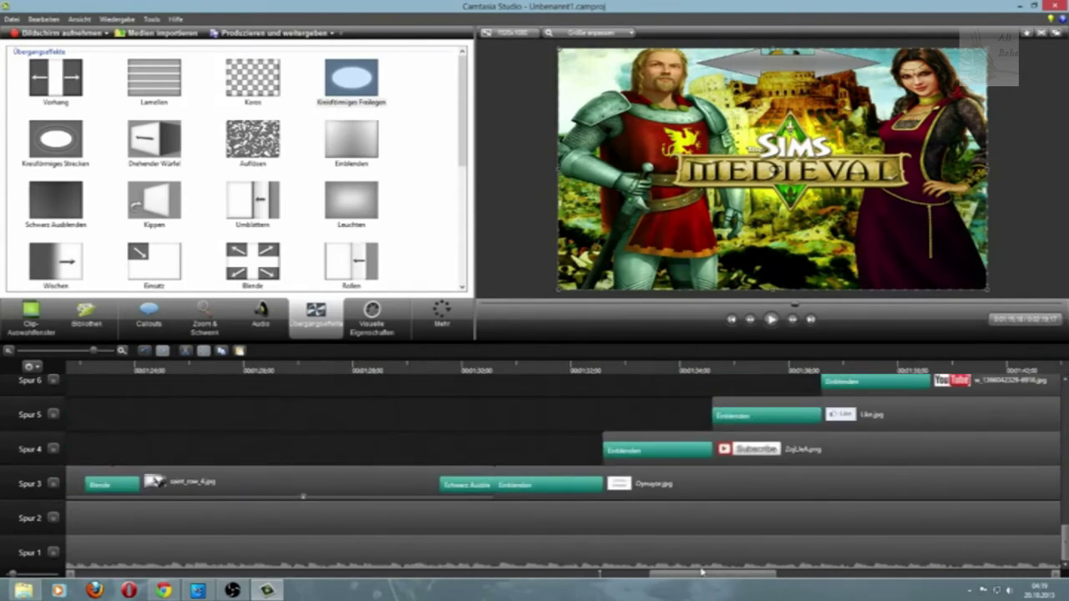
pyautogui.click(410, 368)
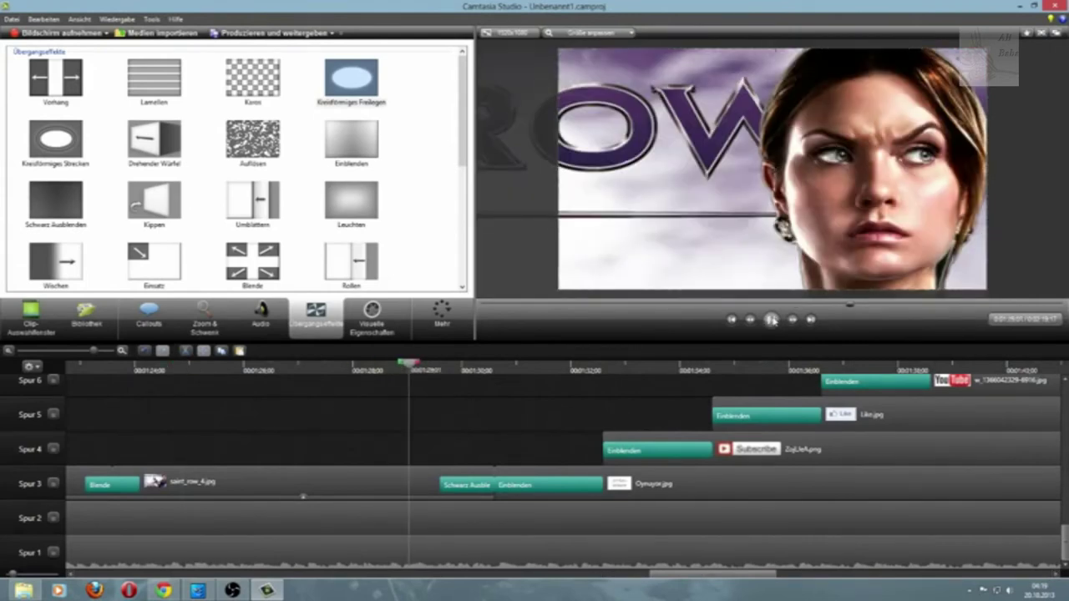
pyautogui.click(772, 319)
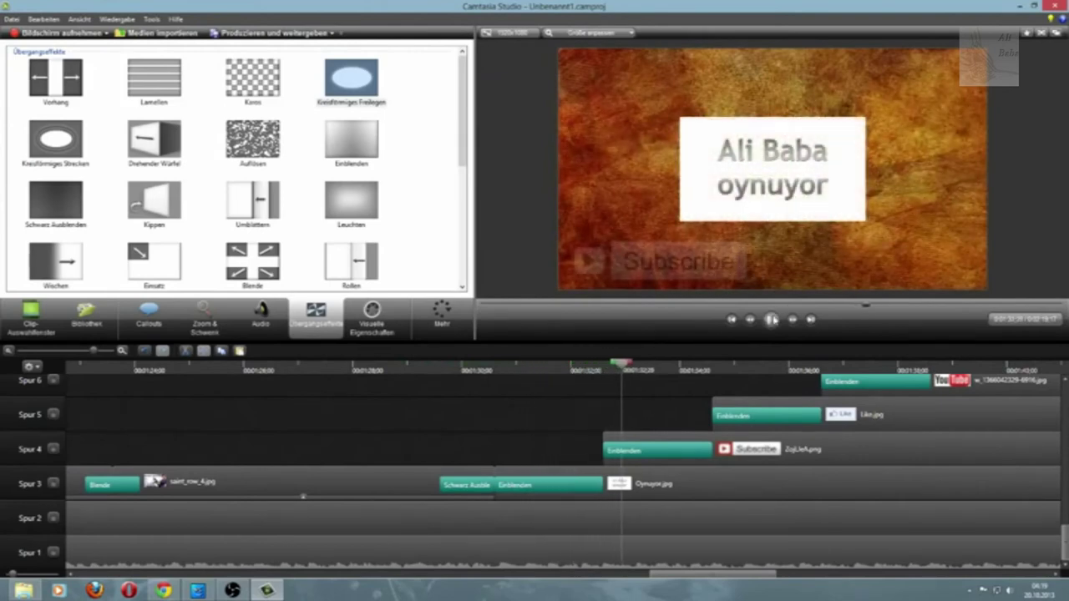
pyautogui.click(771, 319)
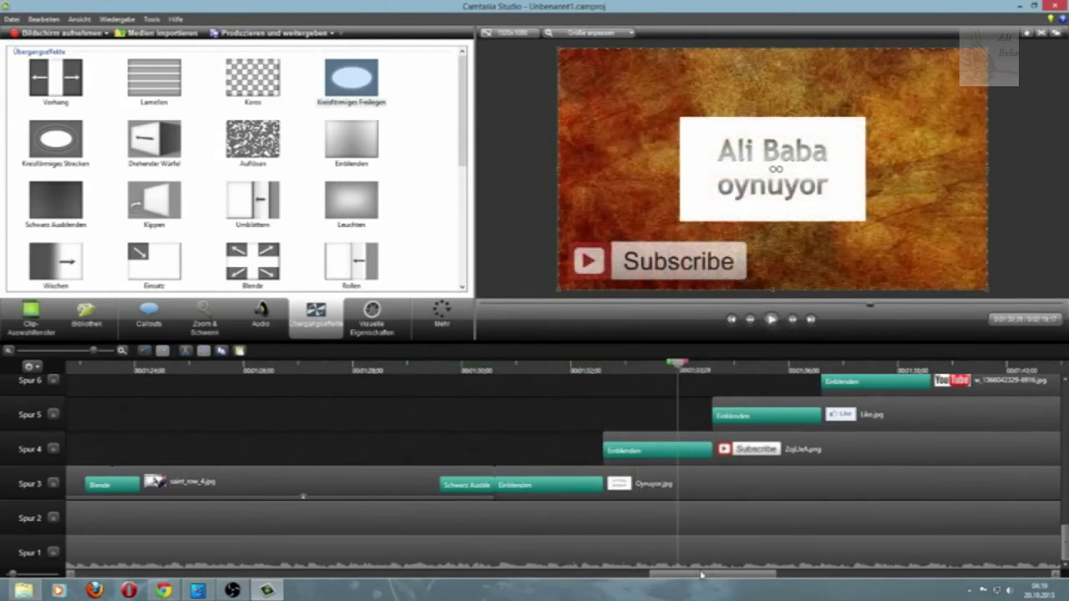
# Step: Show the project's clips and place the playhead at 0:07, where the two Einfaches Rechteck callouts meet
pyautogui.moveTo(702, 575); pyautogui.dragTo(163, 571)
pyautogui.click(510, 412)
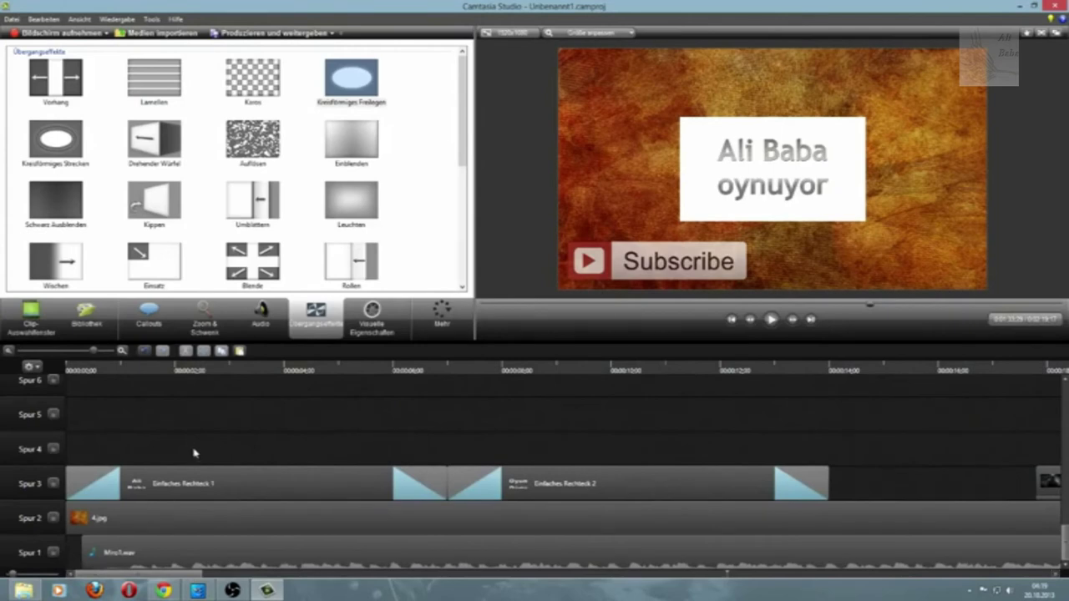
pyautogui.click(31, 317)
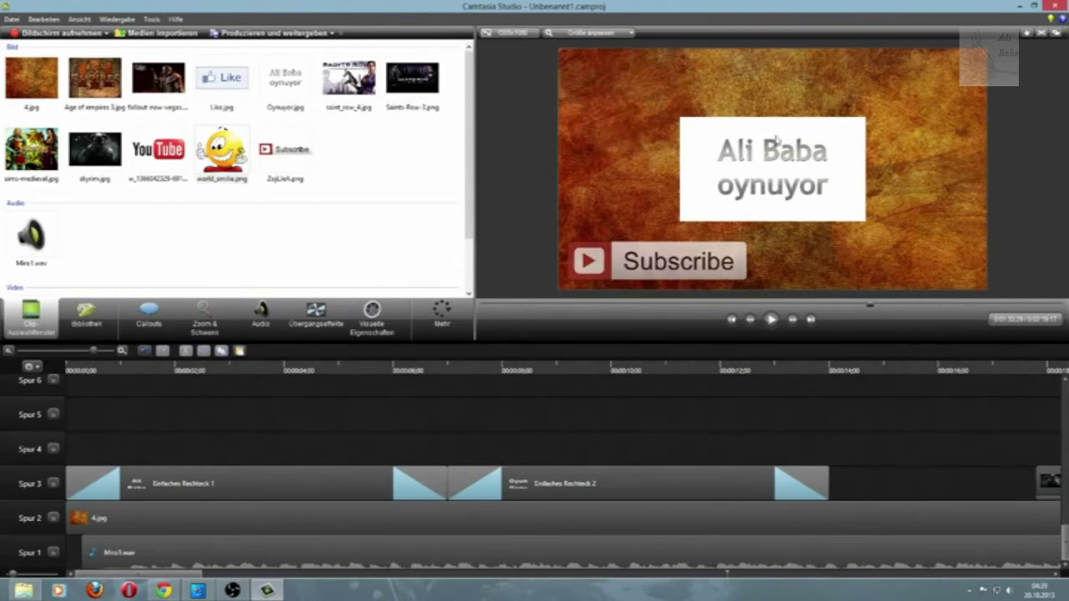
pyautogui.click(455, 366)
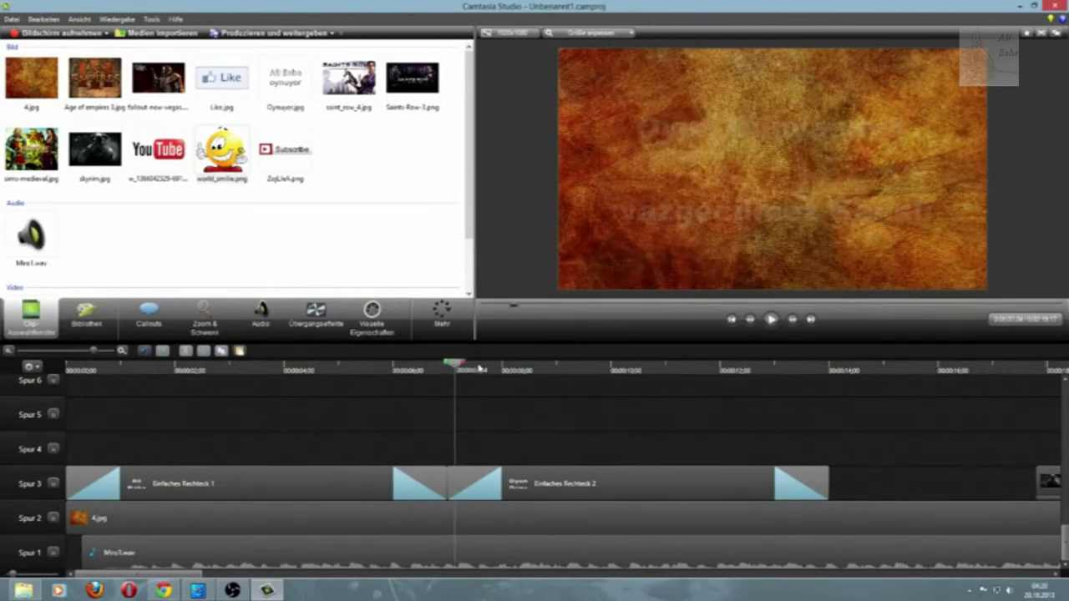
pyautogui.moveTo(455, 367); pyautogui.dragTo(446, 368)
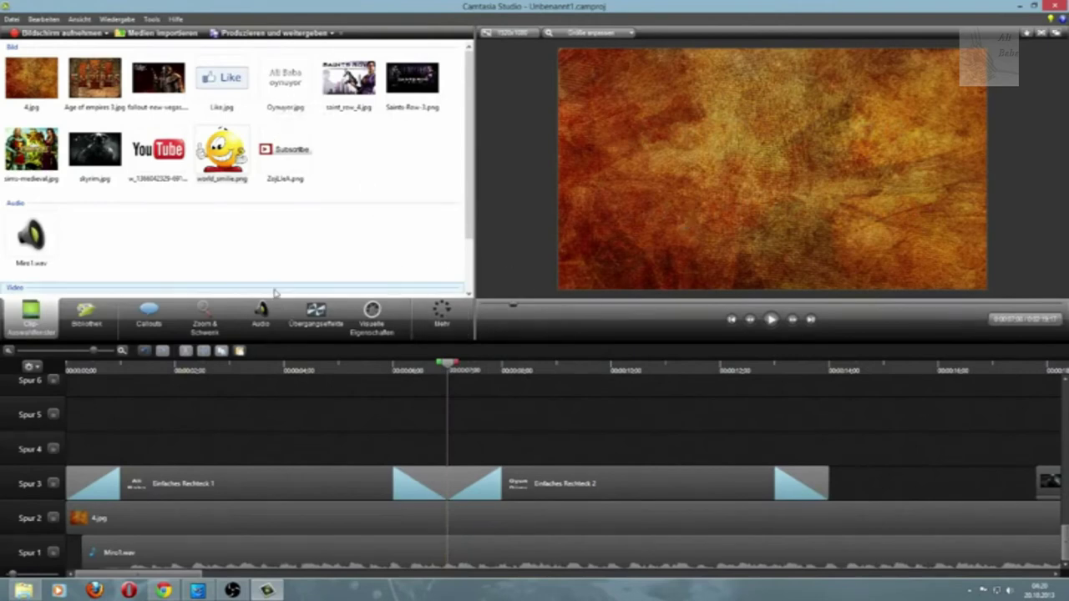
# Step: Start producing the video and open the management of the production profiles
pyautogui.click(264, 34)
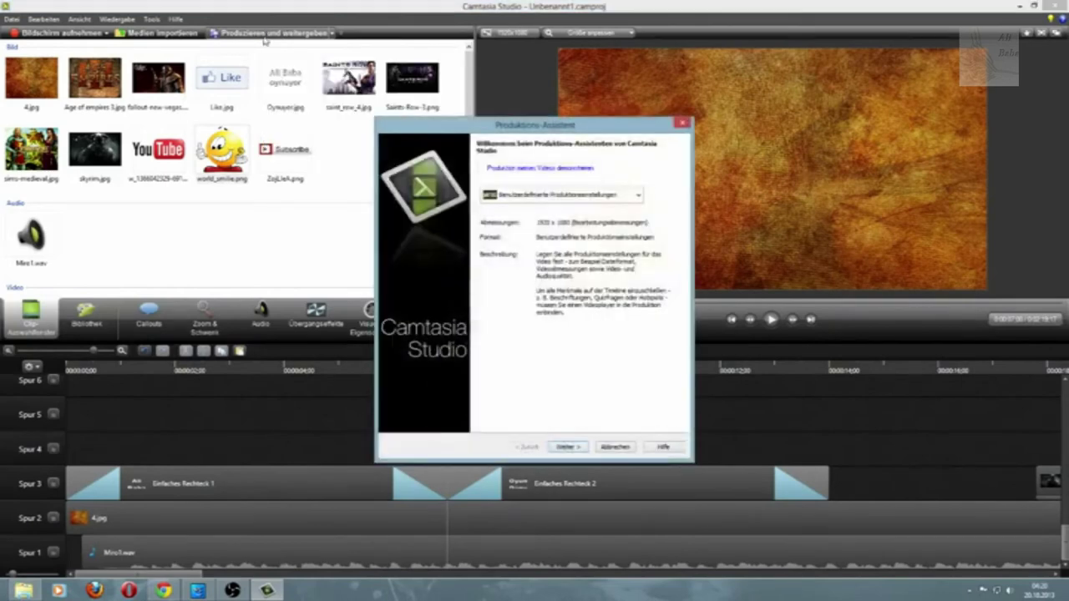
pyautogui.click(583, 198)
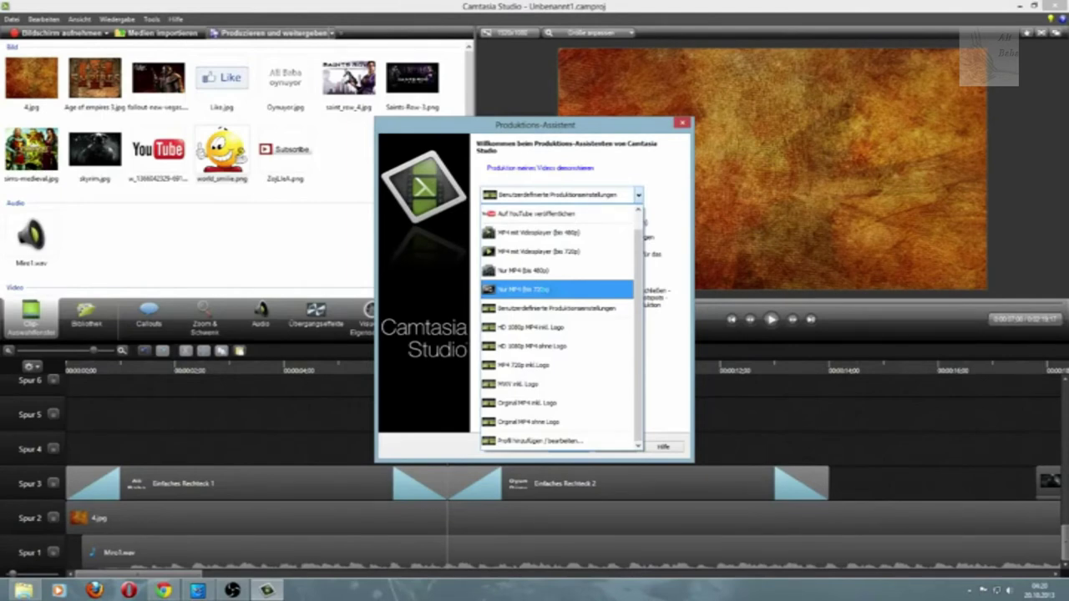
pyautogui.press('Down')
pyautogui.press('Down')
pyautogui.press('Down')
pyautogui.press('Down')
pyautogui.press('Down')
pyautogui.press('Down')
pyautogui.press('Down')
pyautogui.press('Down')
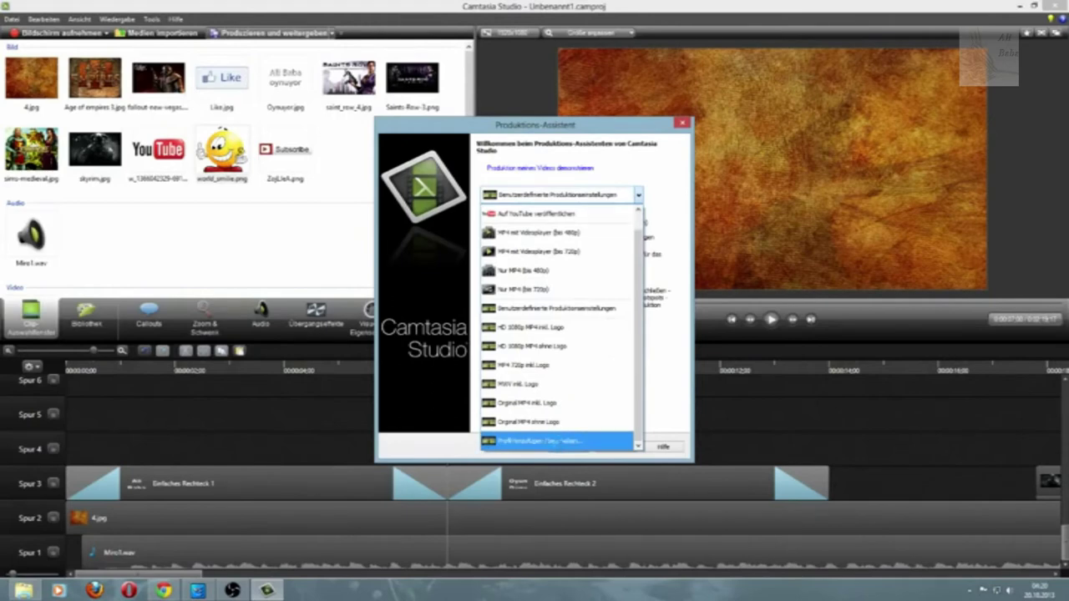
pyautogui.press('Return')
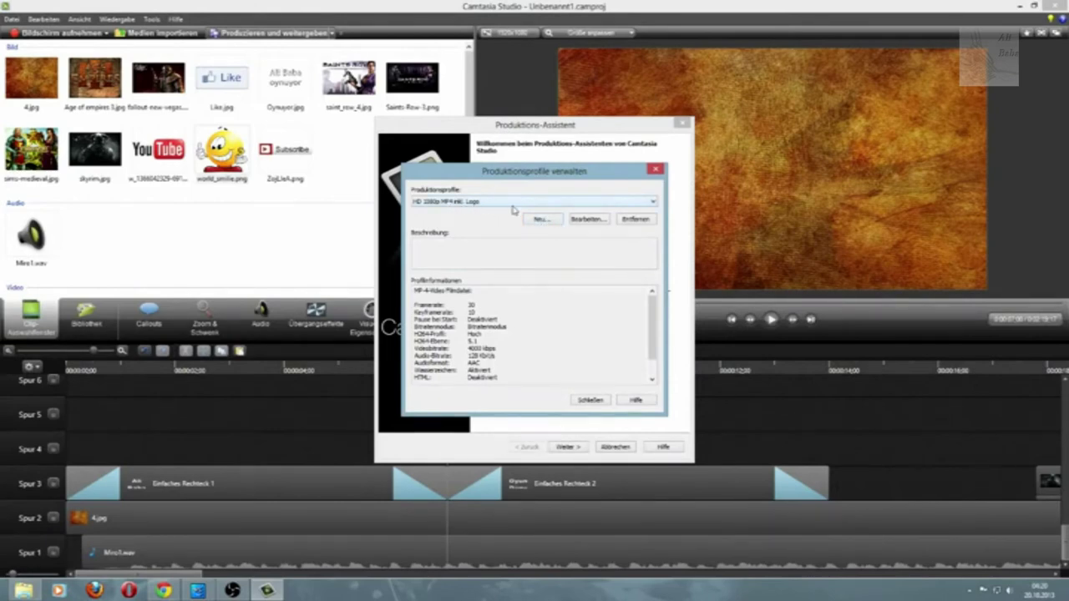
# Step: Open the HD 1080p MP4 inkl. Logo profile for editing and examine its name, file format and controller options
pyautogui.click(587, 219)
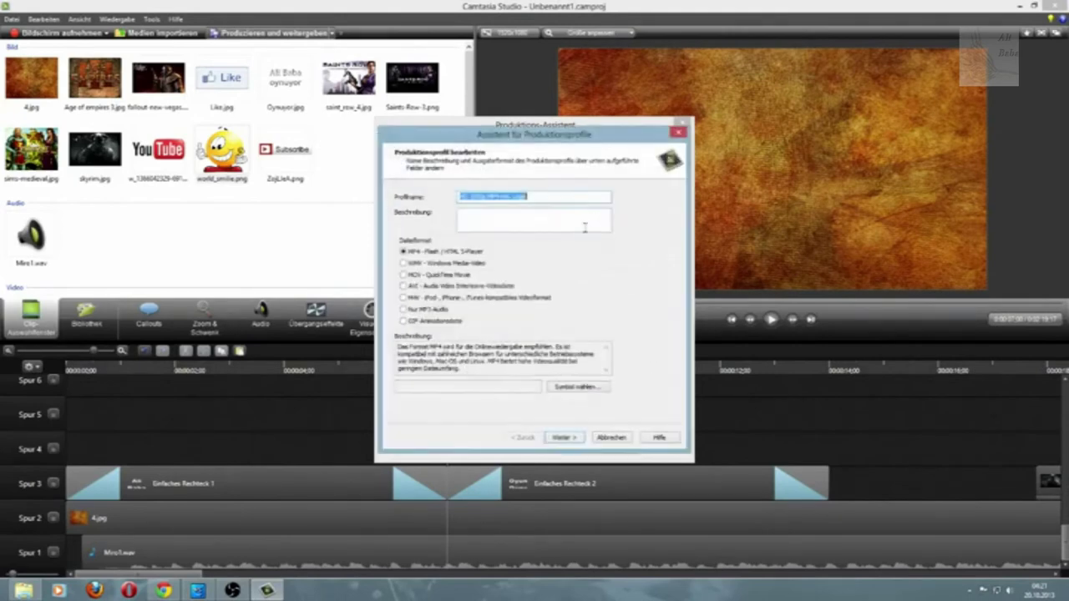
pyautogui.click(543, 197)
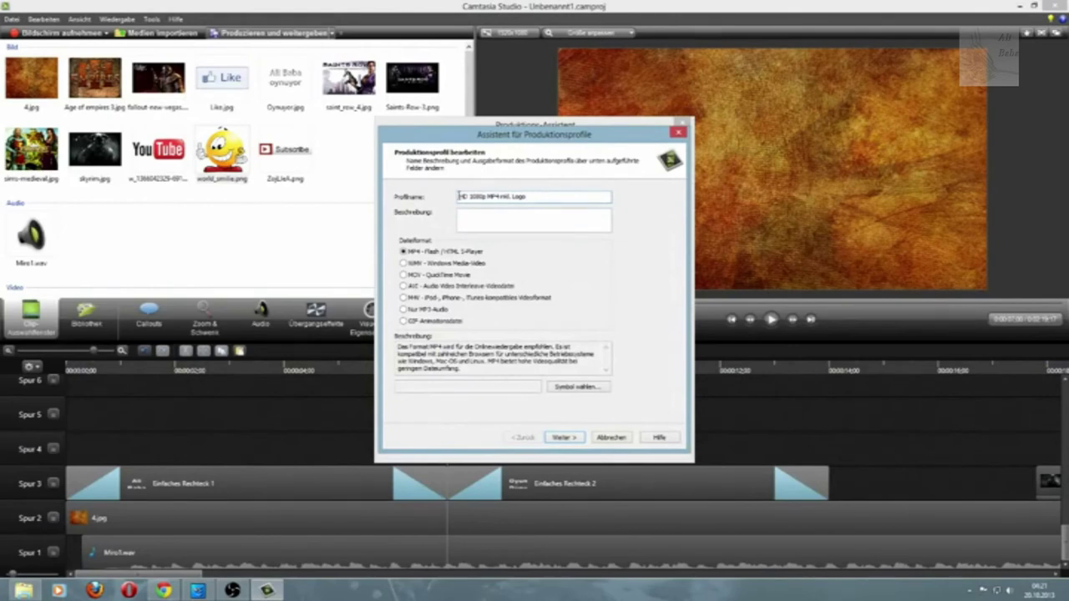
pyautogui.click(534, 197)
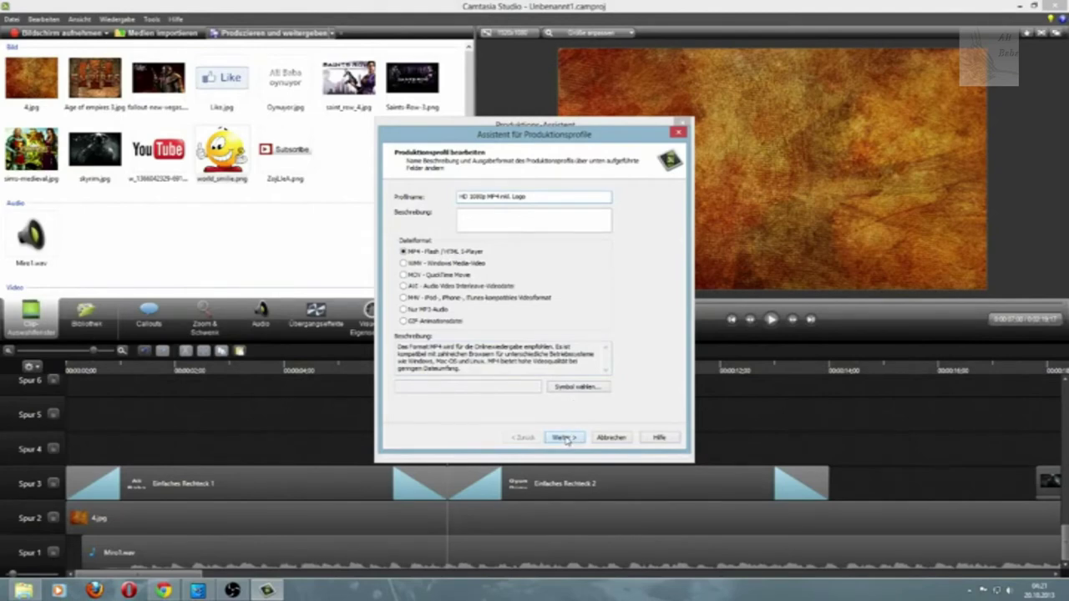
pyautogui.click(565, 438)
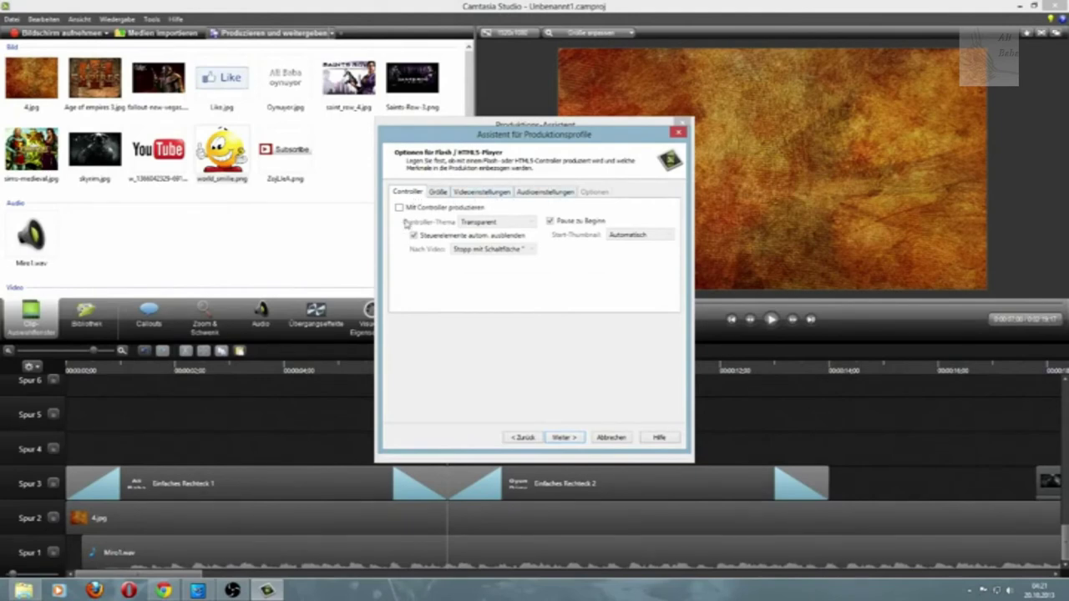
pyautogui.click(400, 208)
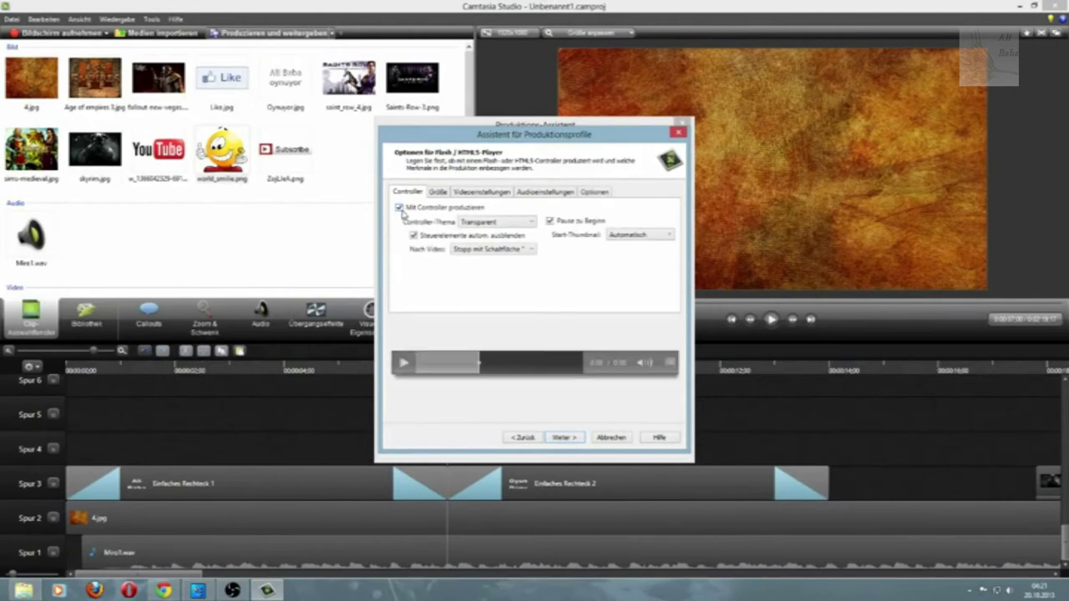
pyautogui.click(400, 208)
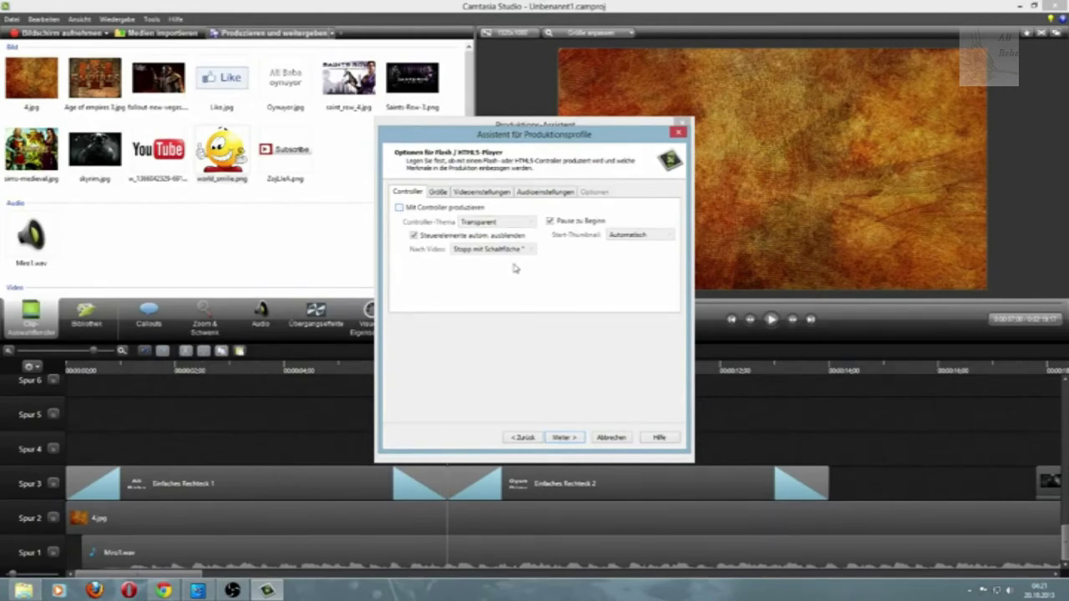
# Step: Examine the profile's video size, frame rate and encoding mode settings
pyautogui.click(439, 193)
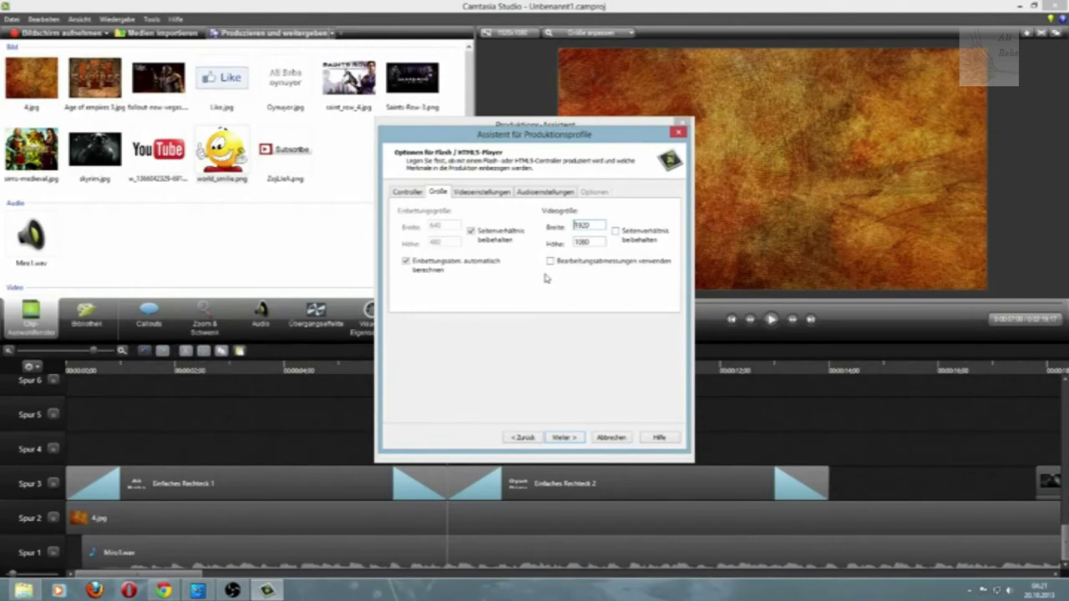
pyautogui.click(497, 193)
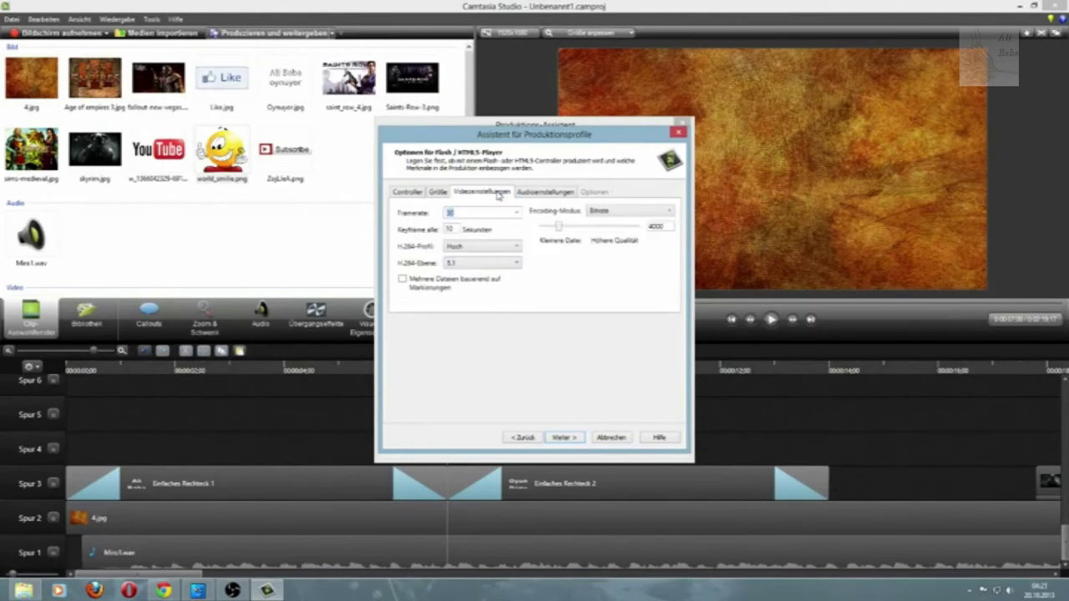
pyautogui.click(489, 213)
pyautogui.doubleClick(474, 209)
pyautogui.click(658, 213)
pyautogui.click(645, 227)
pyautogui.click(601, 214)
pyautogui.click(608, 235)
# Step: Examine the profile's audio encoding and the available audio bitrates
pyautogui.click(544, 195)
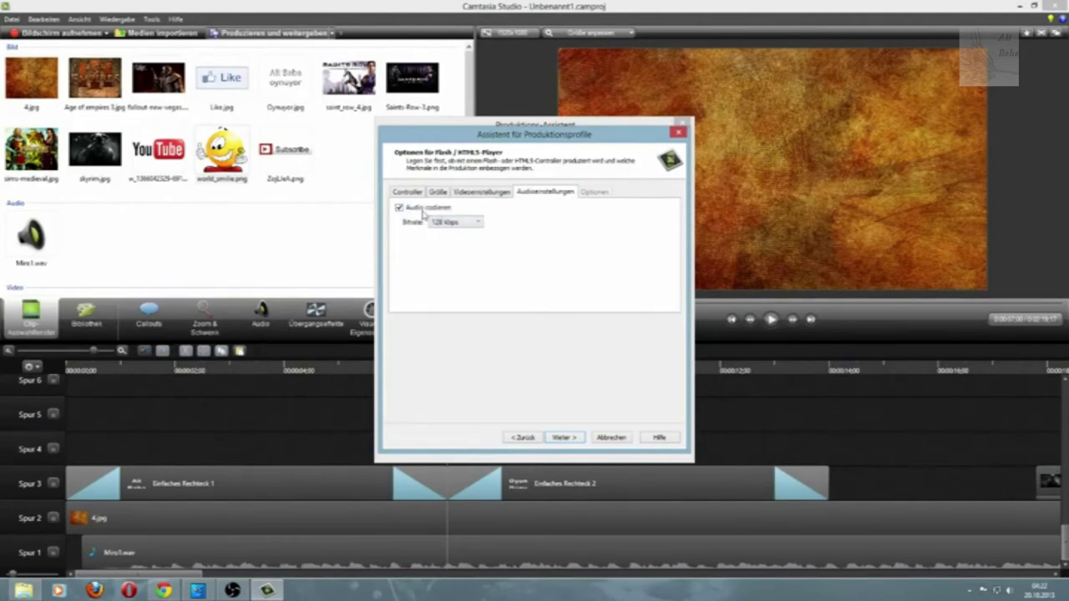
pyautogui.click(446, 225)
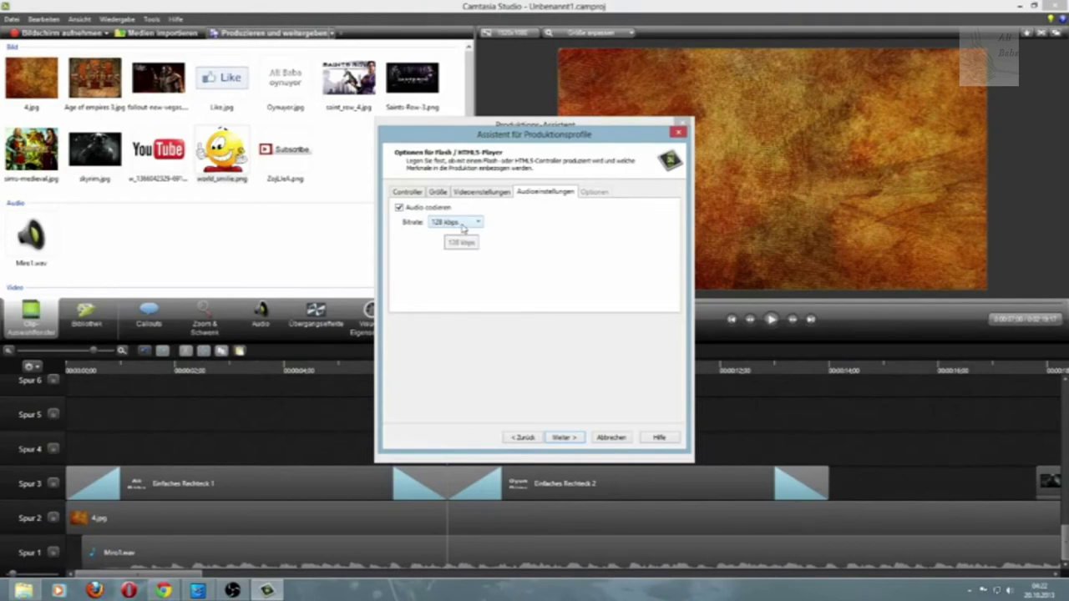
pyautogui.click(470, 233)
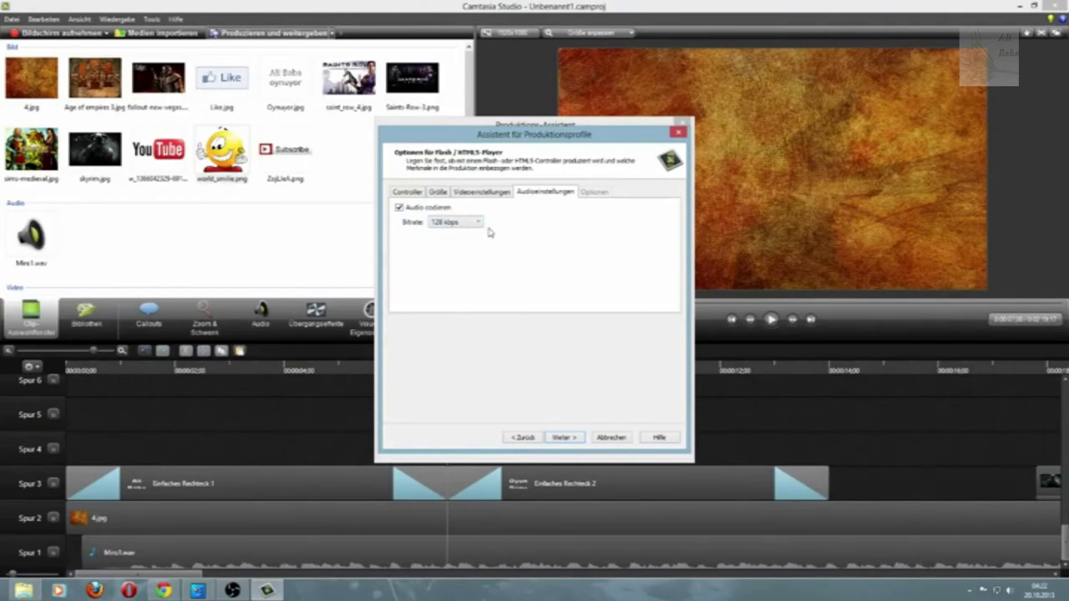
# Step: Try out several positions for the profile's watermark, then discard the changes and close the profile management
pyautogui.click(558, 437)
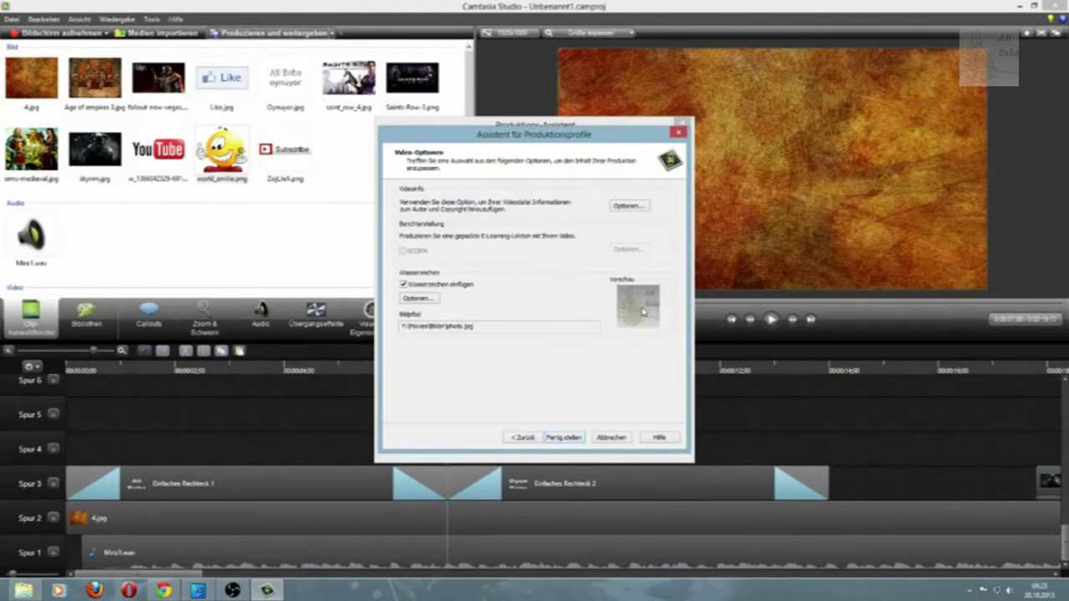
pyautogui.click(426, 299)
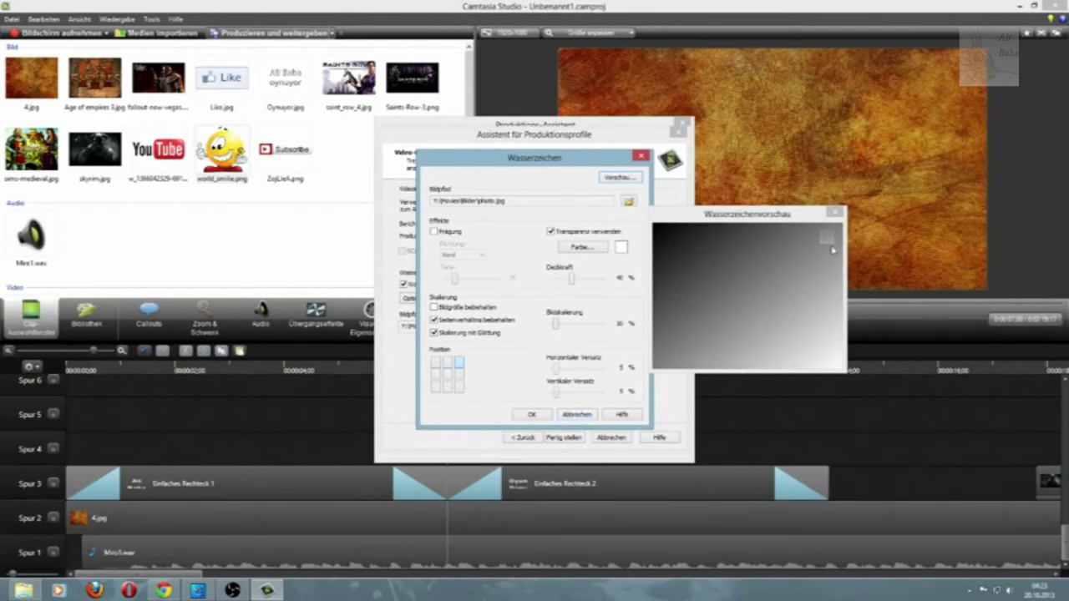
pyautogui.click(446, 362)
pyautogui.click(434, 362)
pyautogui.click(437, 375)
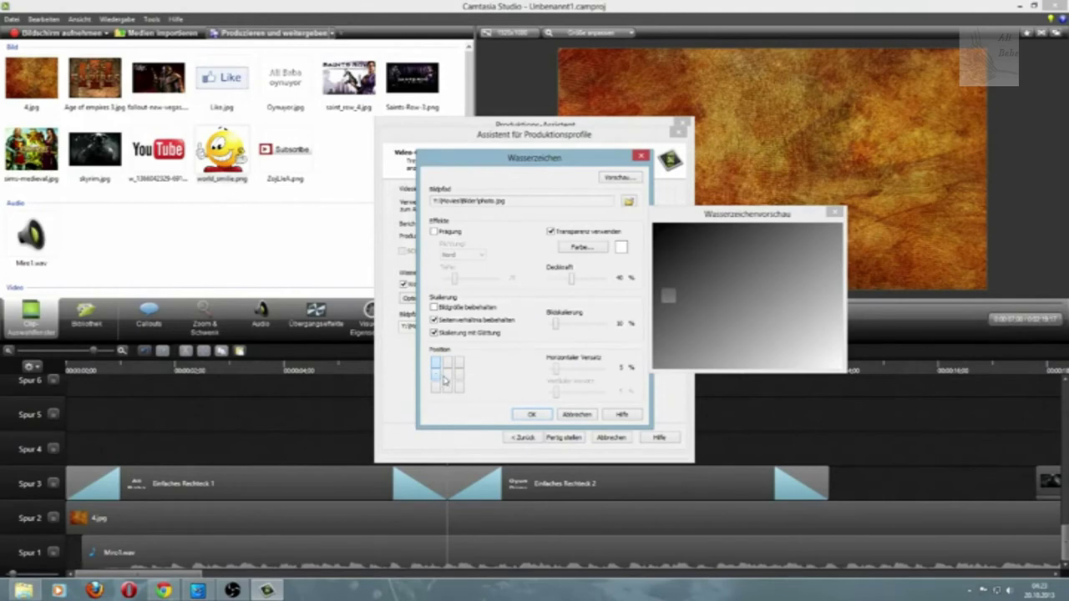
pyautogui.click(446, 375)
pyautogui.click(447, 385)
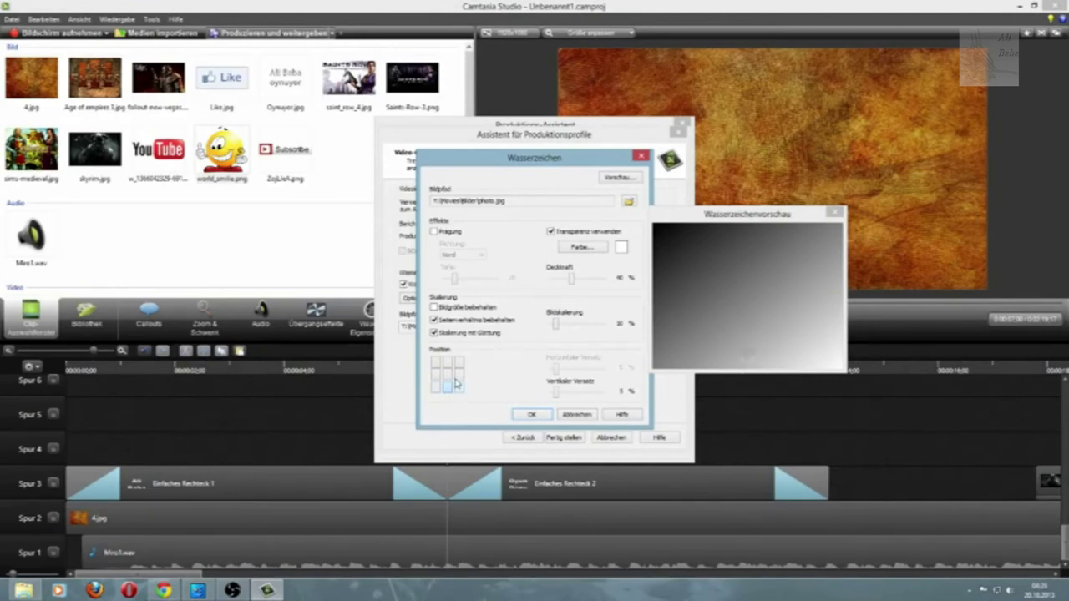
pyautogui.click(459, 364)
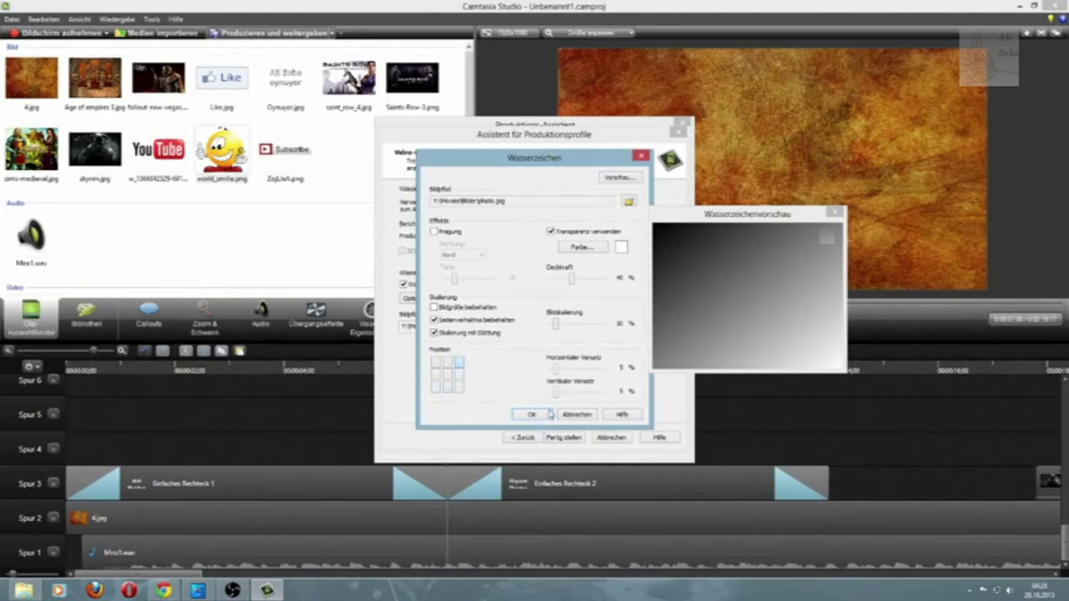
pyautogui.click(576, 415)
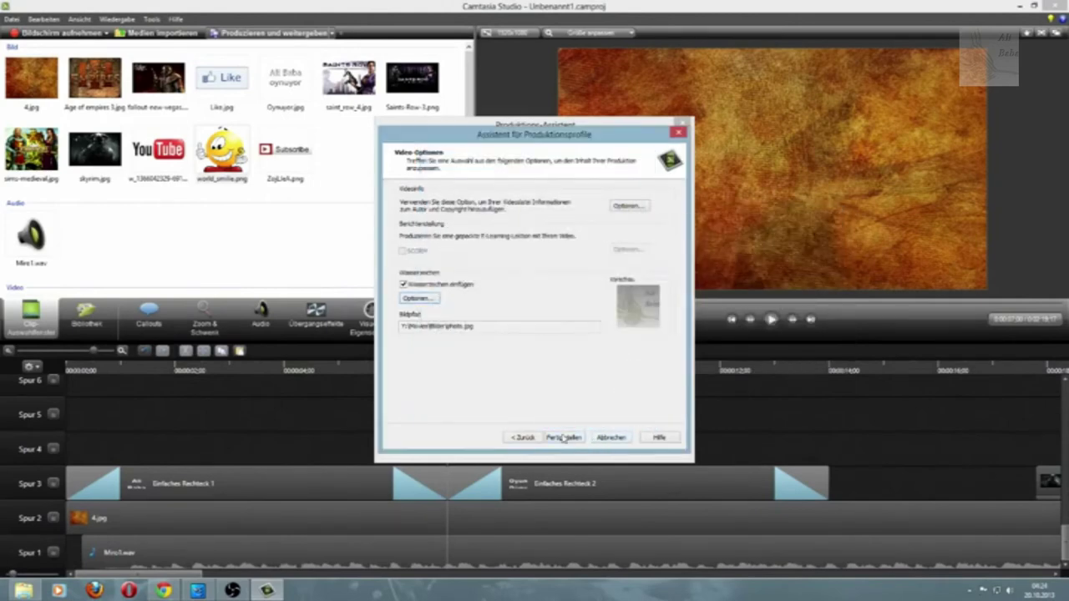
pyautogui.click(607, 441)
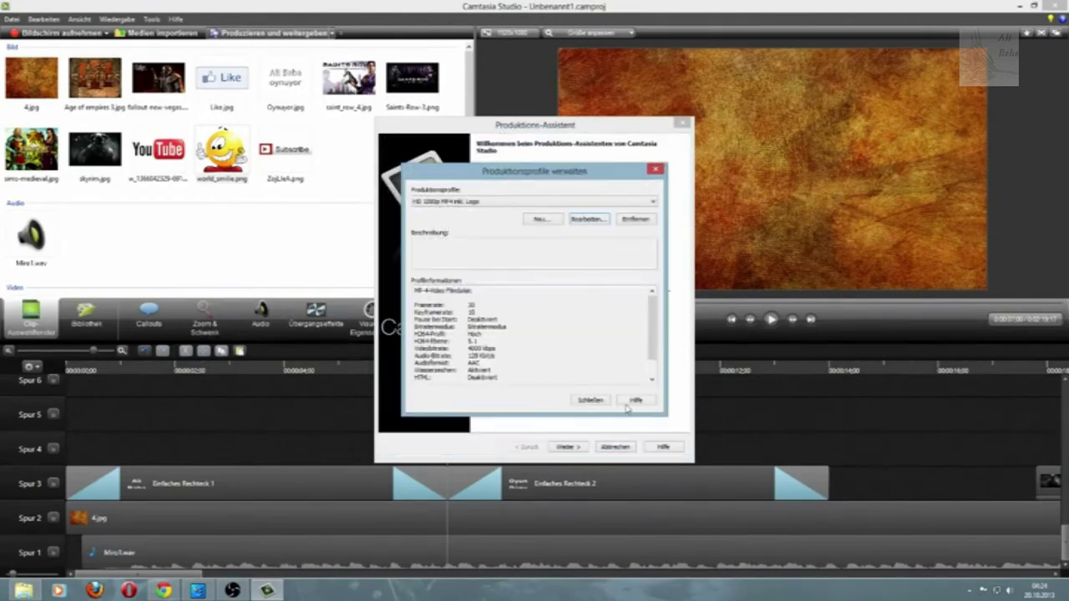
pyautogui.click(592, 402)
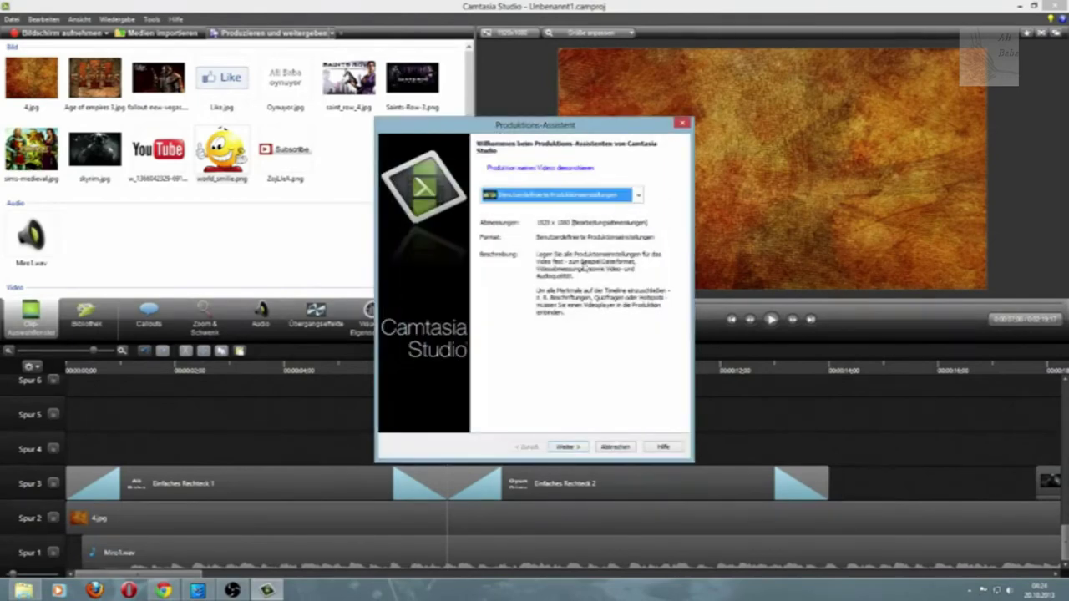
# Step: Choose the HD 1080p MP4 inkl. Logo profile for the production and continue to the file name and folder settings
pyautogui.click(559, 198)
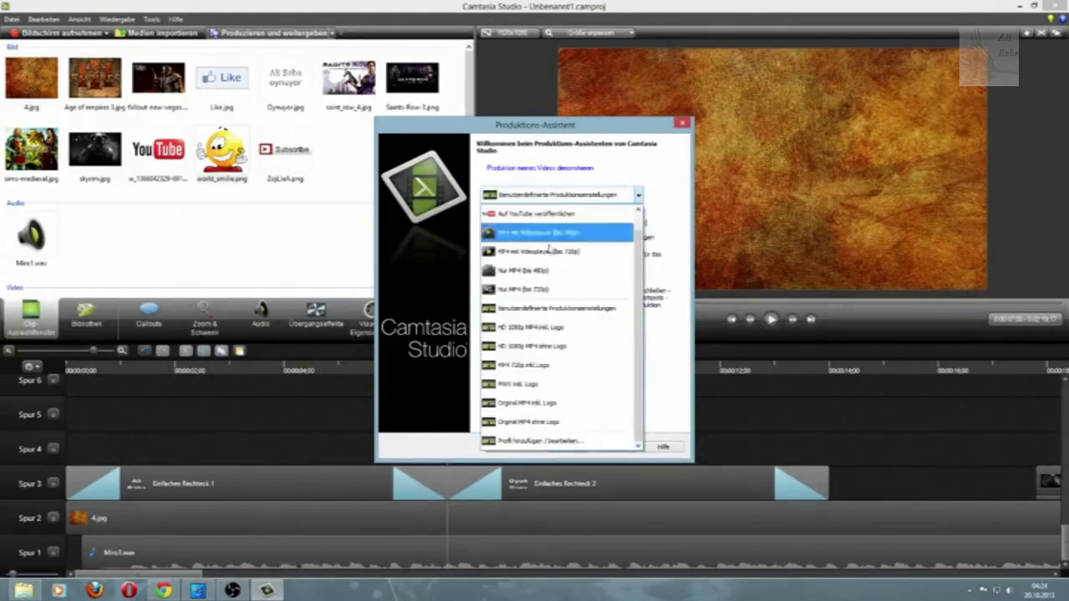
pyautogui.click(576, 329)
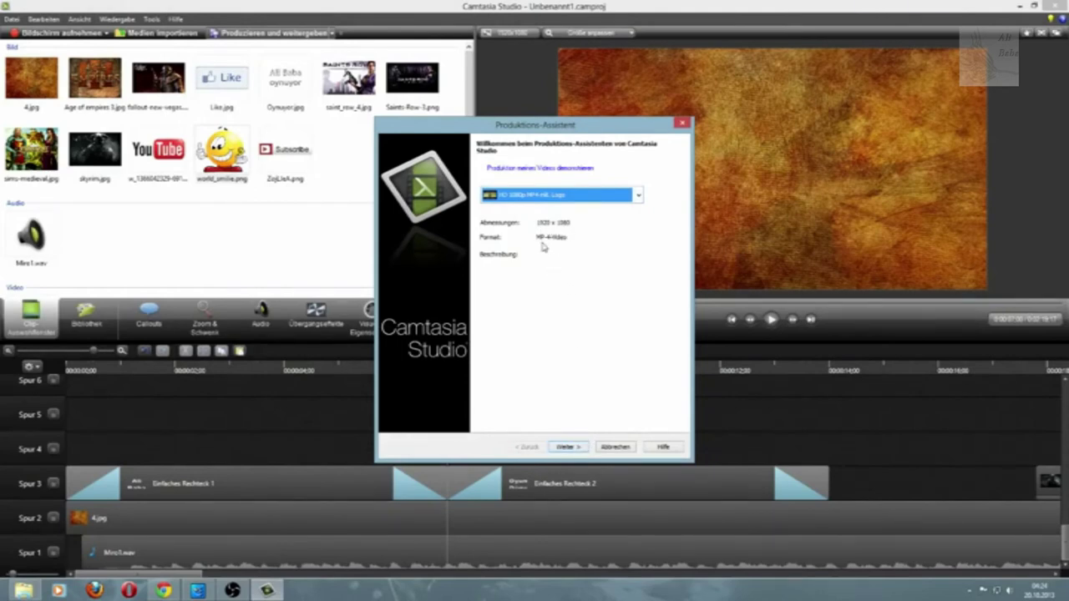
pyautogui.click(566, 447)
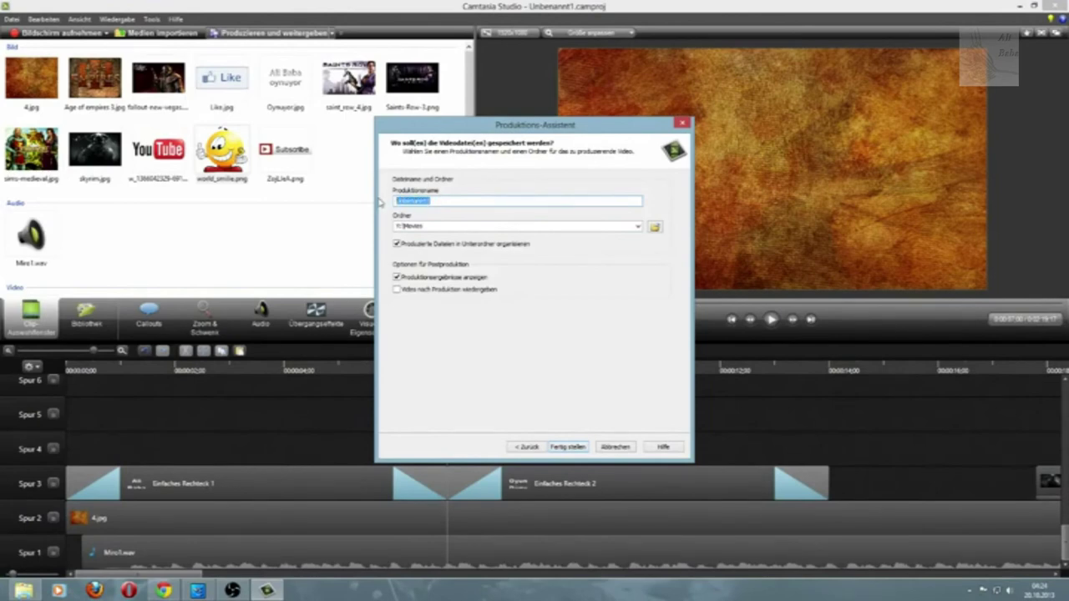
# Step: Name the production Tanitim, render it into the Movies folder, and close the production results when finished
pyautogui.write('Tomi')
pyautogui.write('im')
pyautogui.click(577, 449)
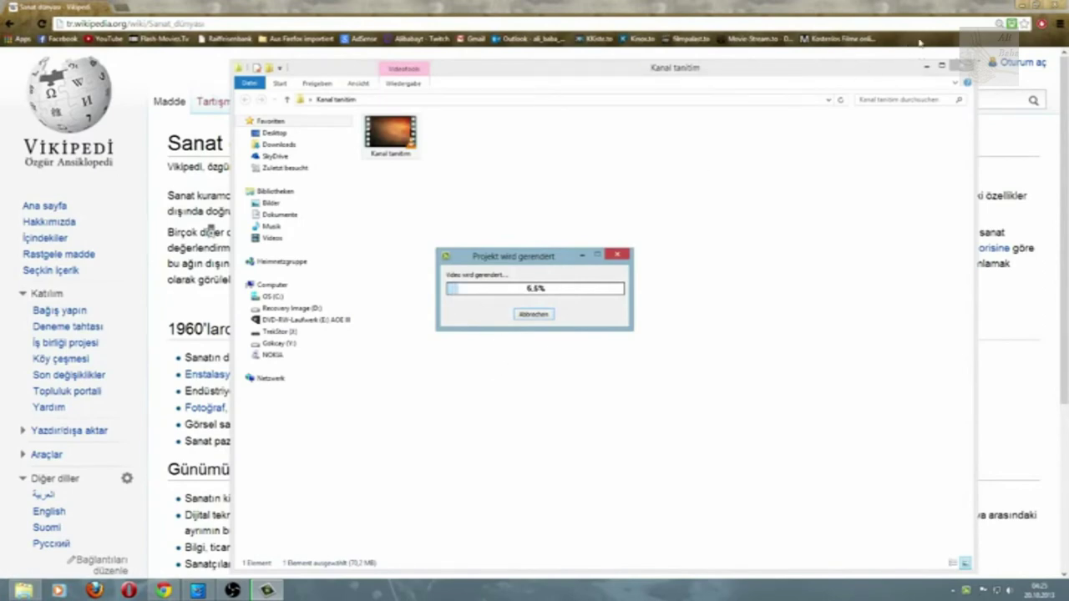
pyautogui.click(961, 65)
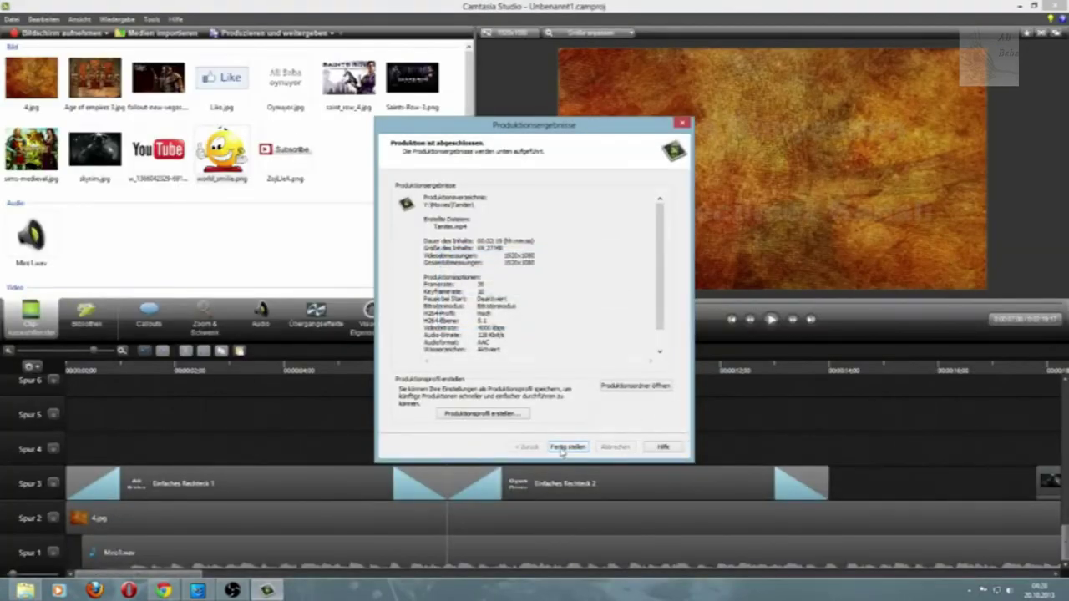
pyautogui.click(566, 447)
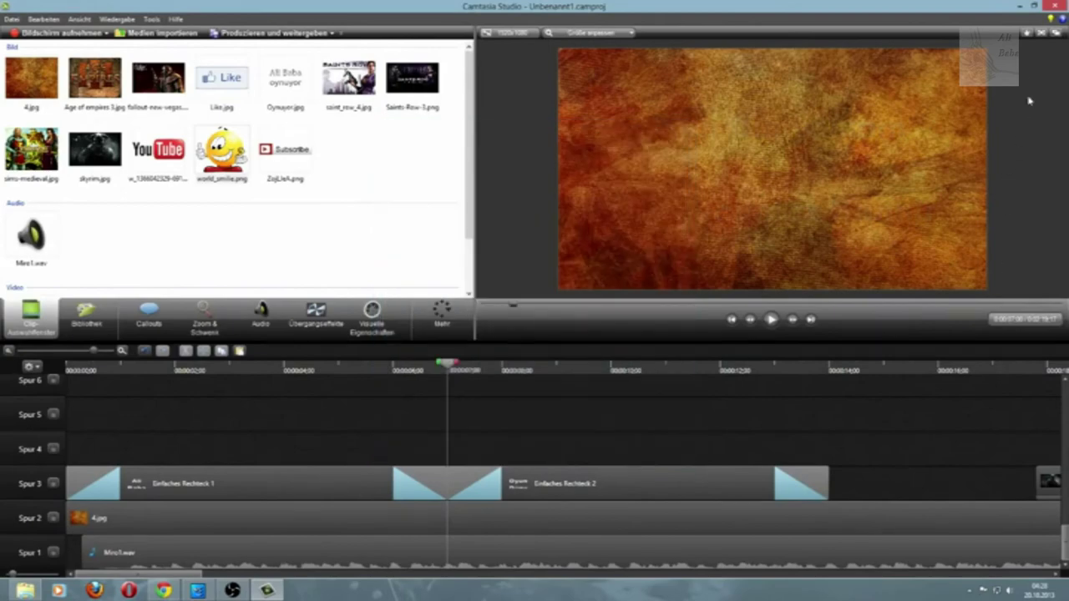
# Step: Switch to the file explorer and play the rendered Tanitim video from the Tanitim folder in Movies
pyautogui.click(1022, 6)
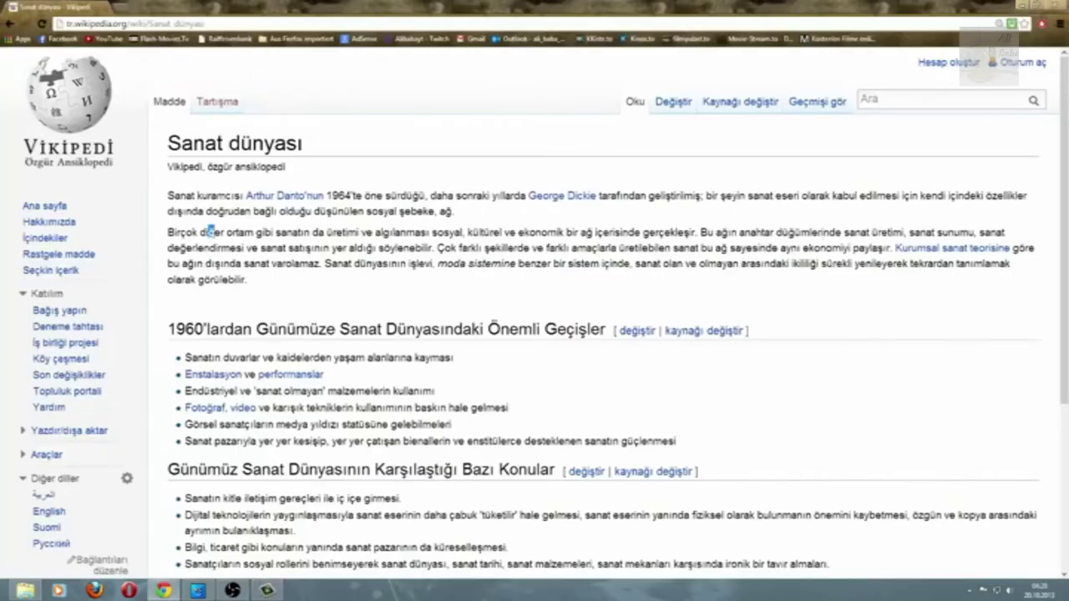
pyautogui.click(1022, 4)
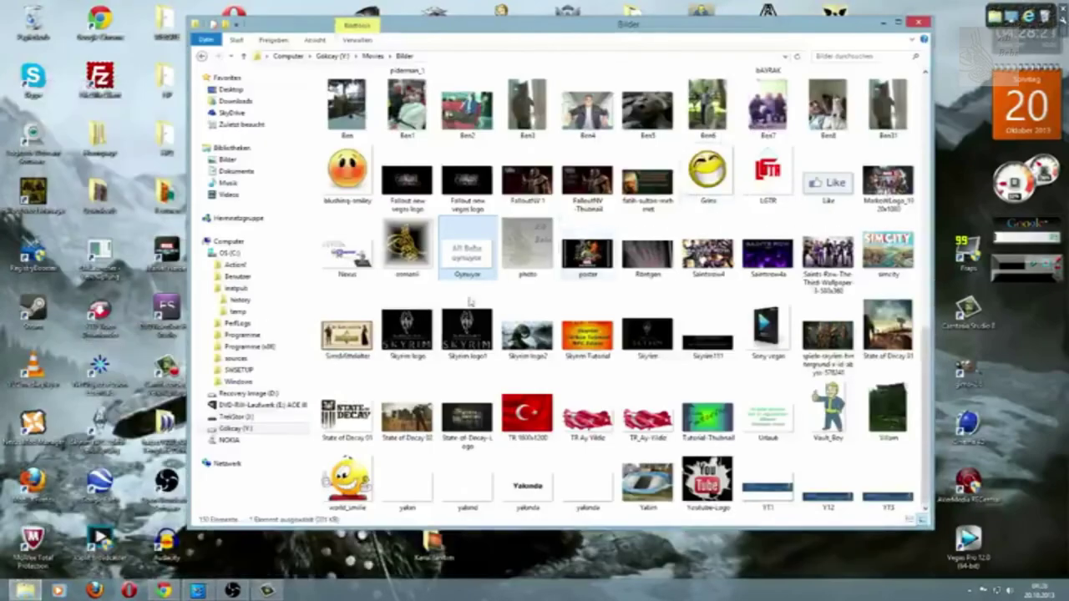
pyautogui.click(202, 56)
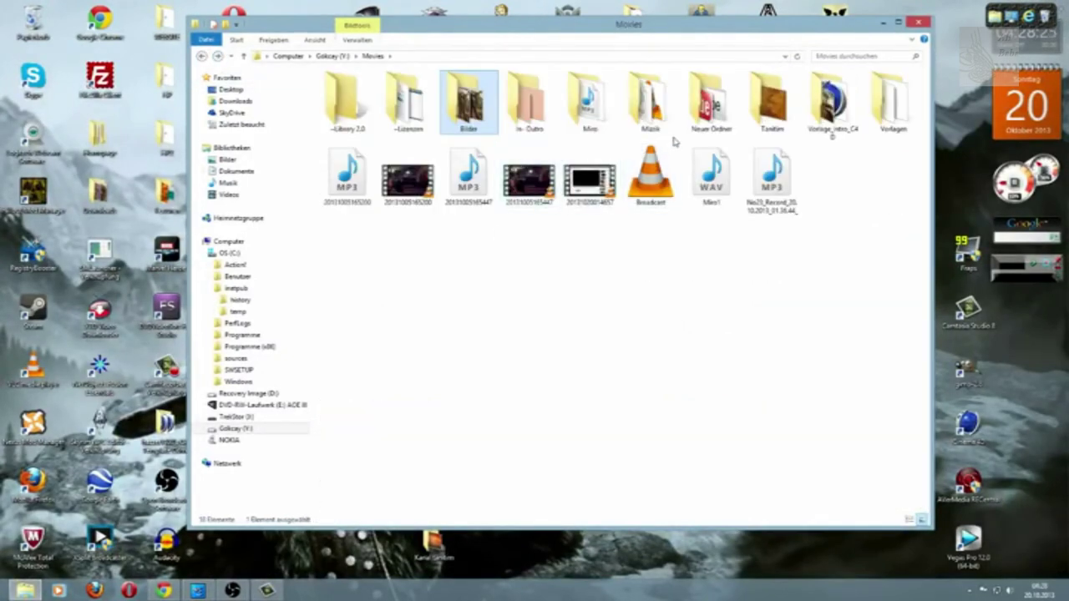
pyautogui.doubleClick(756, 117)
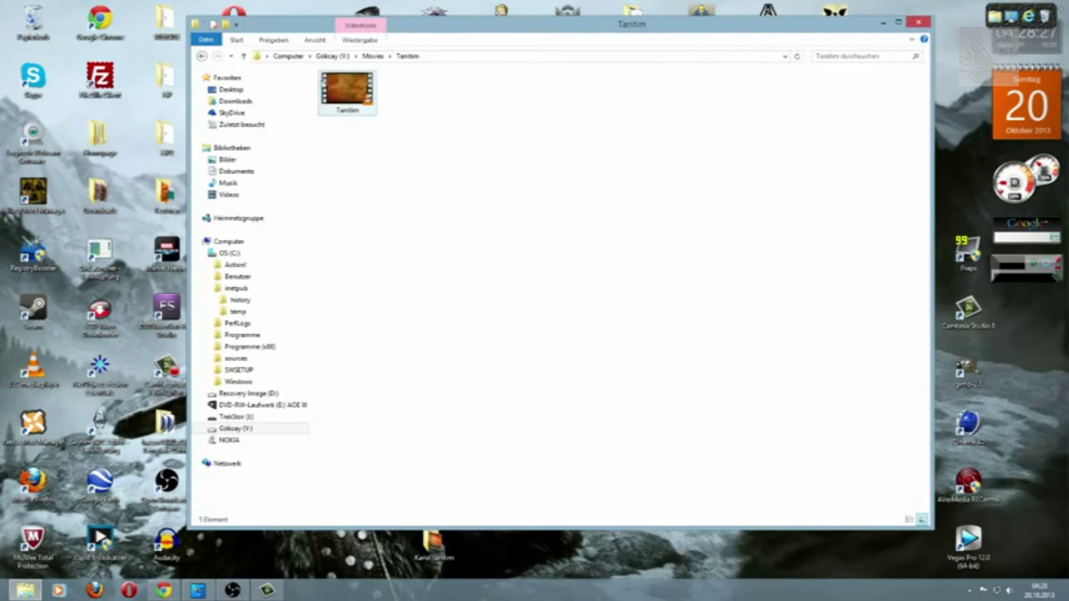
pyautogui.doubleClick(344, 86)
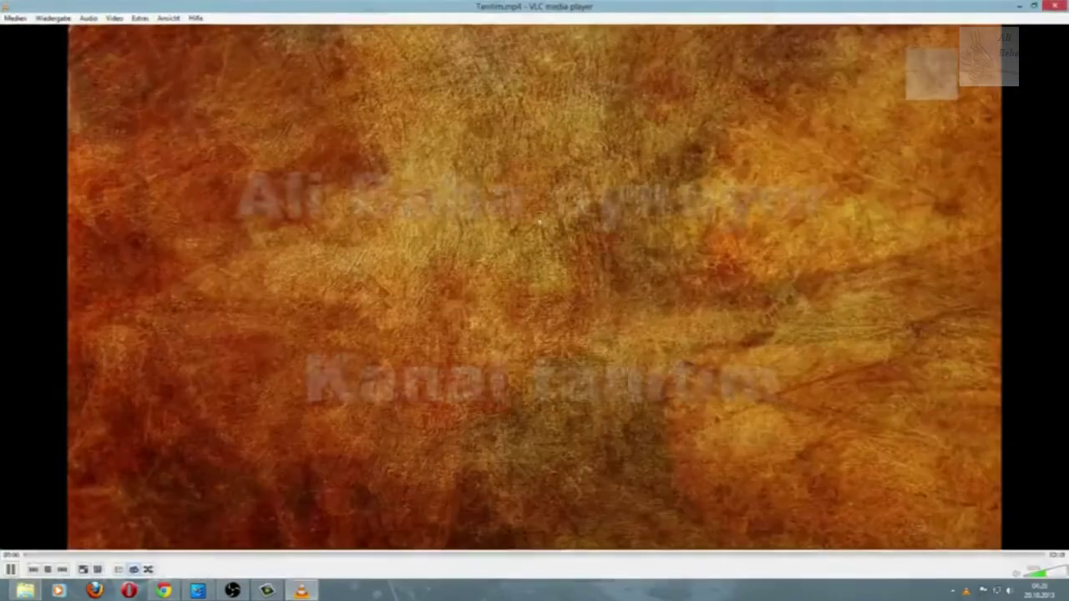
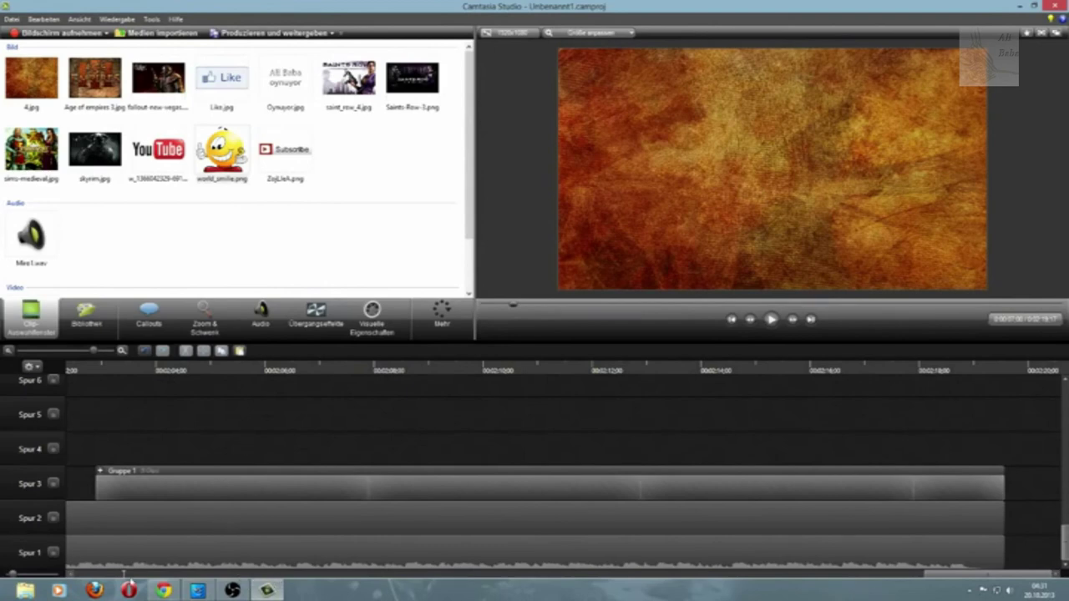
# Step: In Camtasia Studio, remove seven empty timeline tracks, working from Spur 14 down to Spur 9
pyautogui.moveTo(942, 574); pyautogui.dragTo(909, 593)
pyautogui.scroll(3, 615, 460)
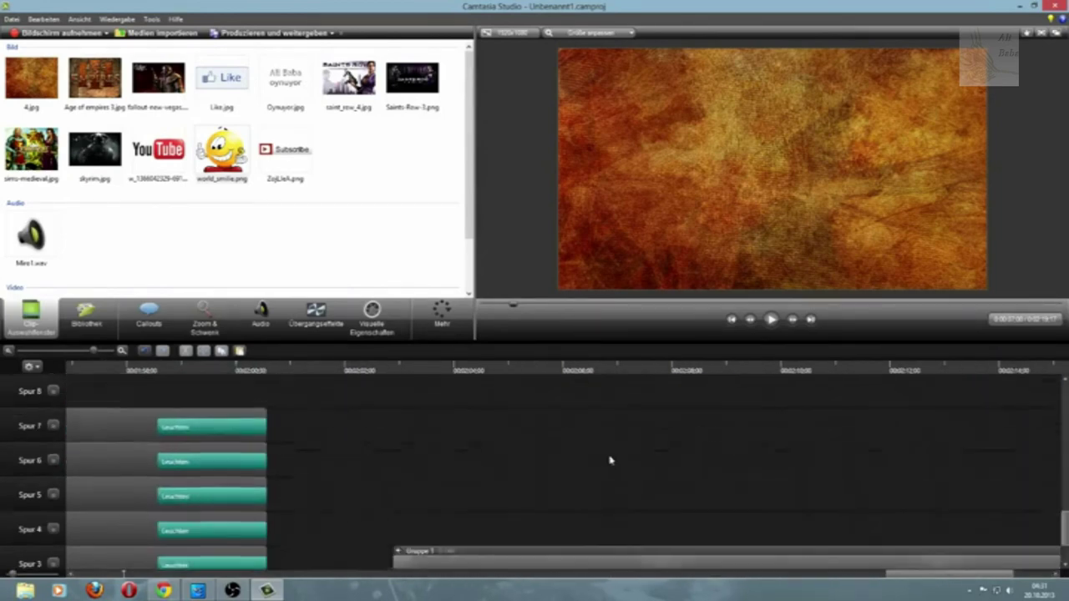
pyautogui.scroll(15, 544, 473)
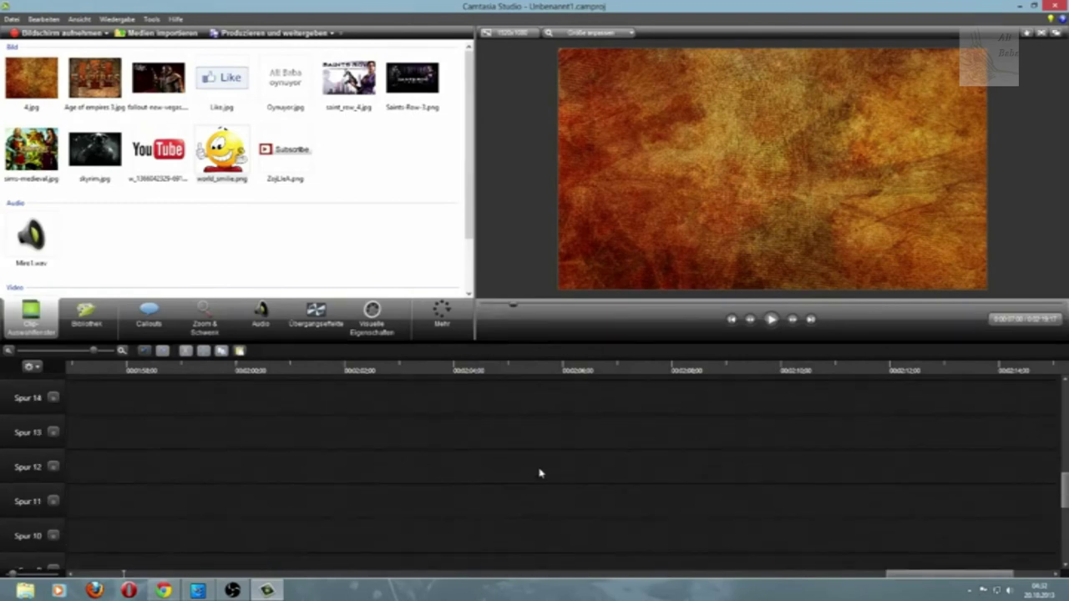
pyautogui.scroll(7, 172, 494)
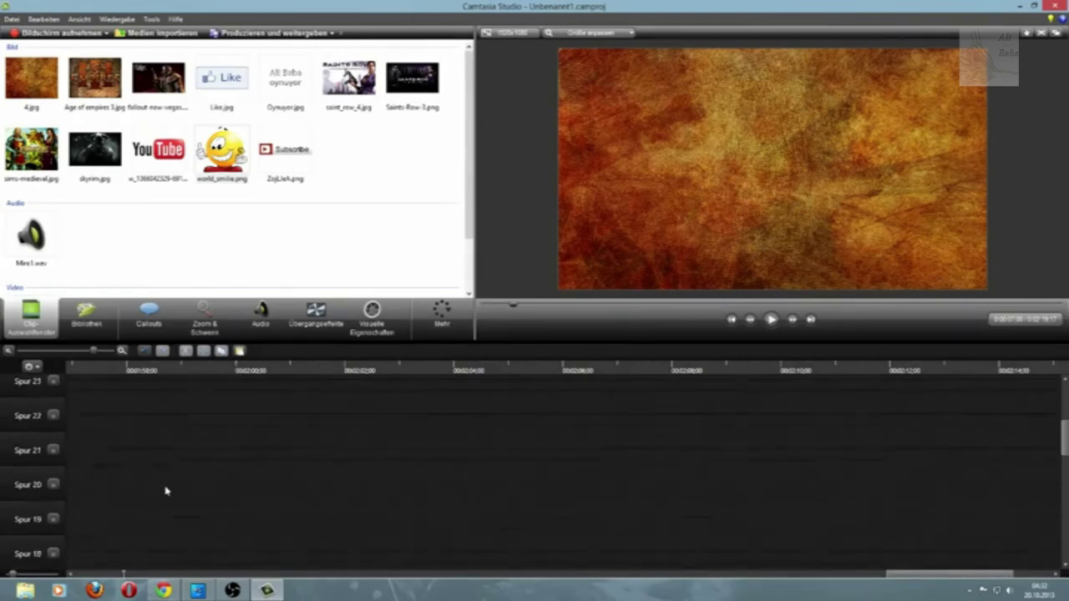
pyautogui.scroll(1, 141, 456)
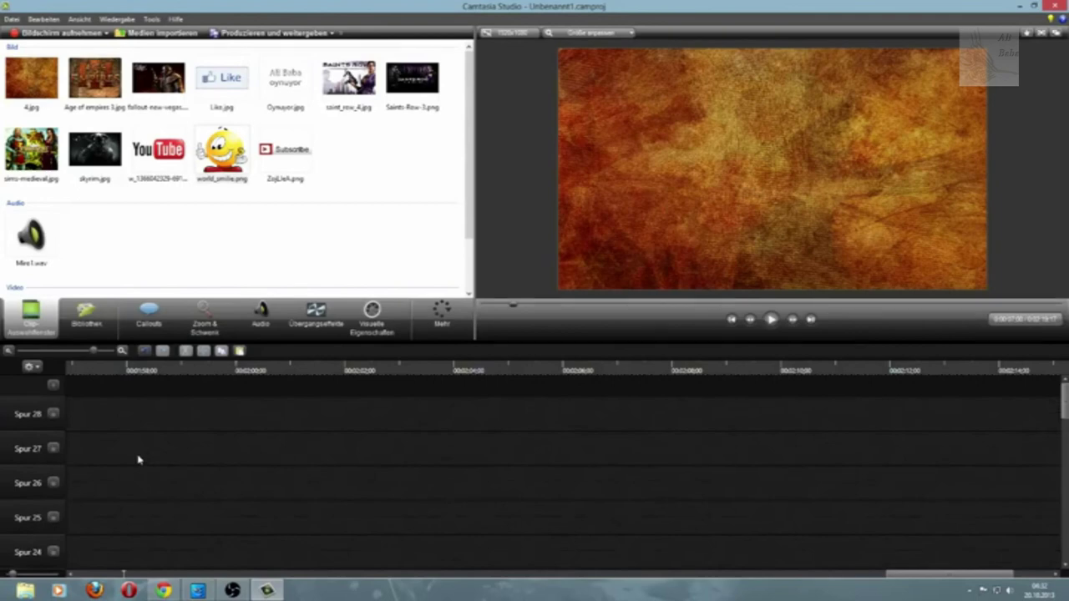
pyautogui.scroll(-12, 138, 461)
pyautogui.moveTo(10, 436); pyautogui.dragTo(10, 435)
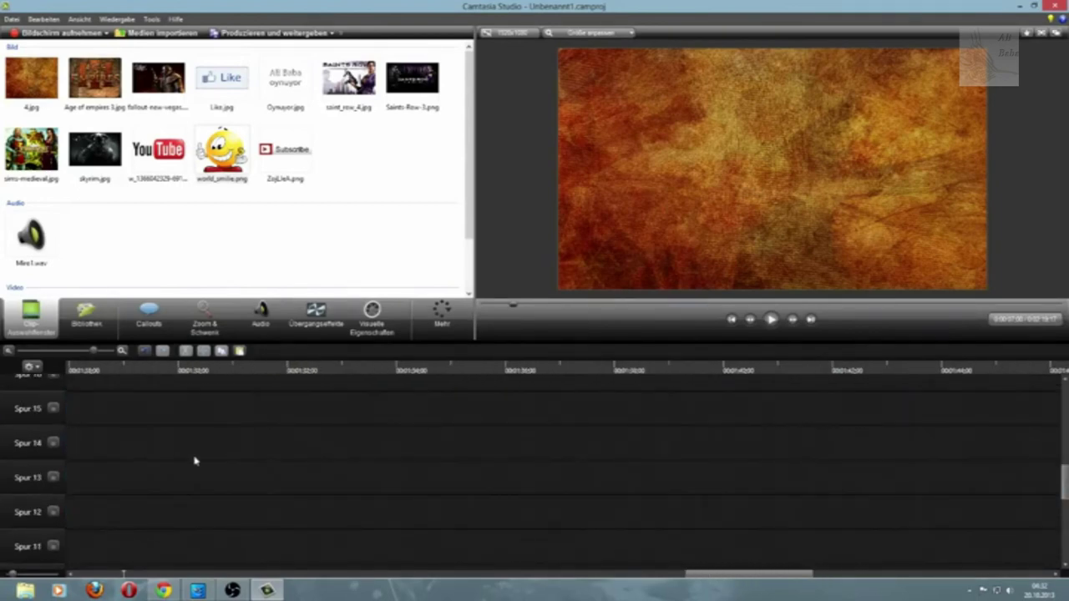
pyautogui.rightClick(20, 447)
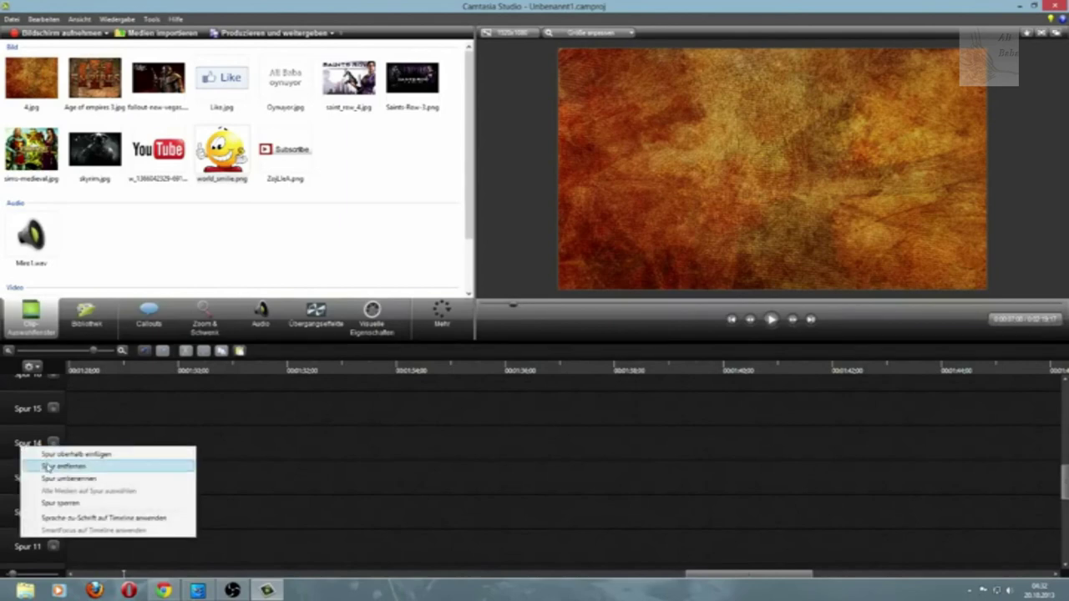
pyautogui.click(47, 467)
pyautogui.rightClick(33, 432)
pyautogui.click(42, 451)
pyautogui.rightClick(27, 444)
pyautogui.click(47, 456)
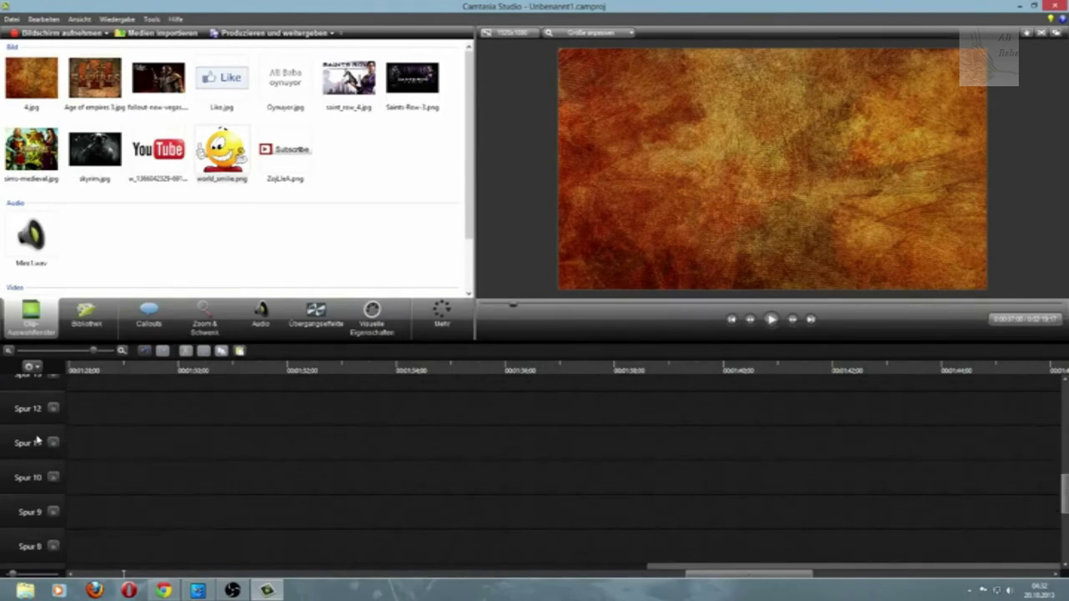
pyautogui.rightClick(38, 438)
pyautogui.click(48, 456)
pyautogui.rightClick(26, 439)
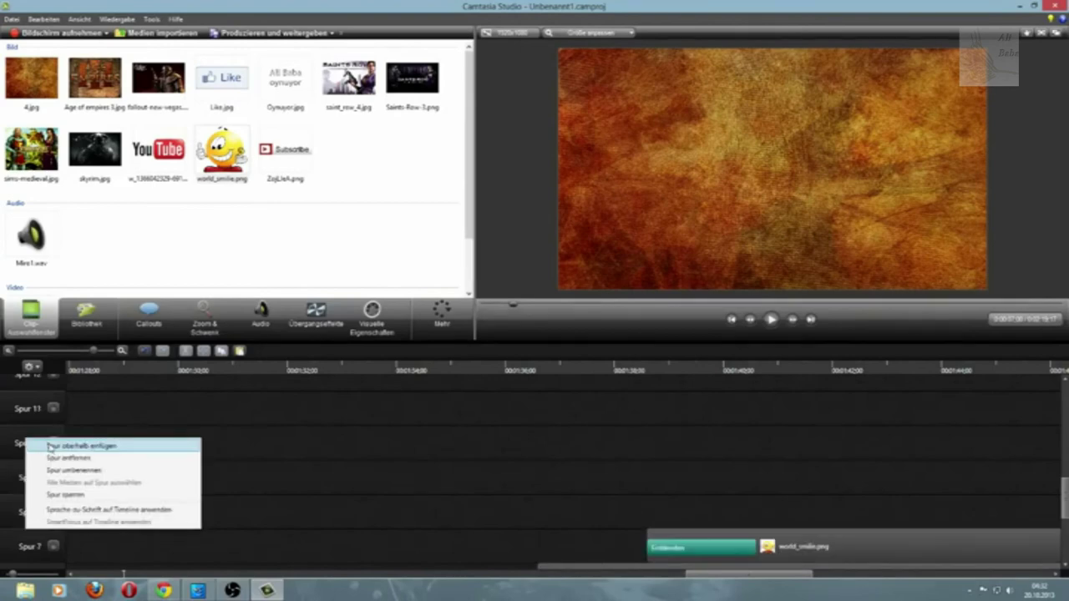
pyautogui.click(50, 457)
pyautogui.rightClick(36, 440)
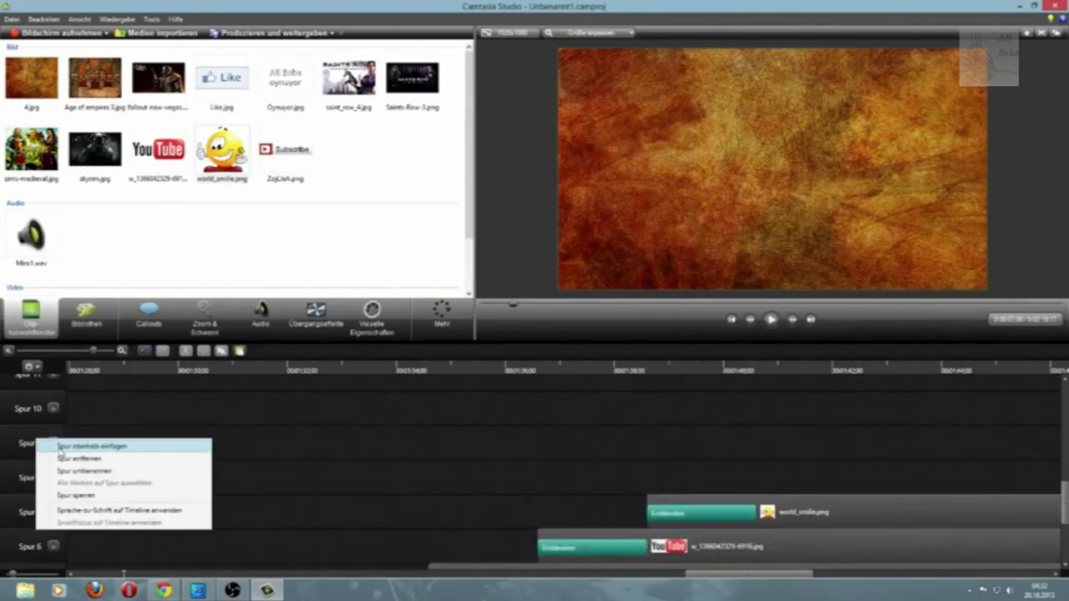
pyautogui.click(50, 458)
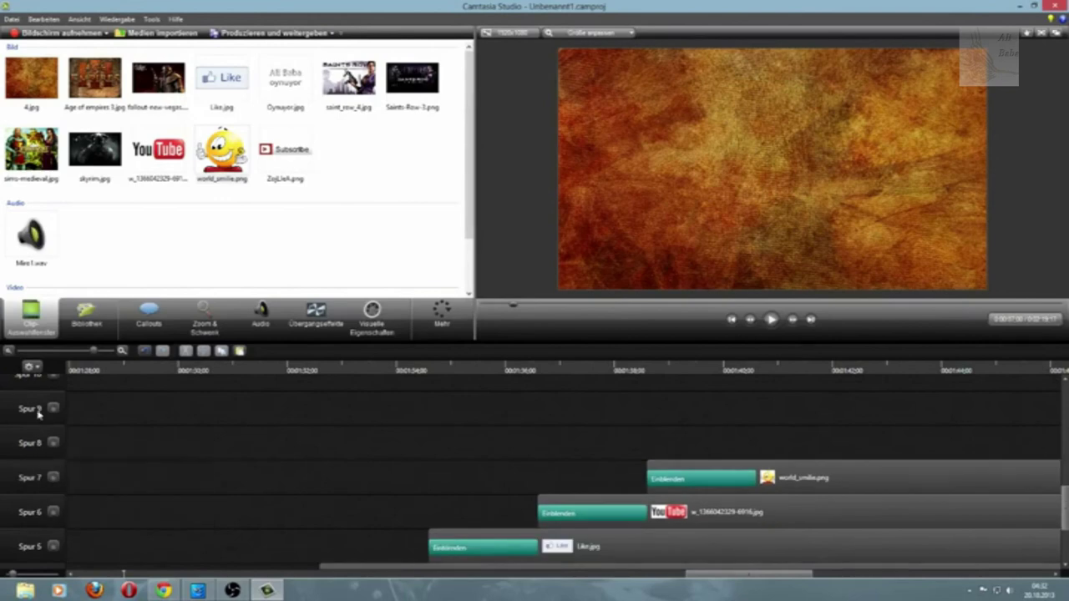
pyautogui.rightClick(34, 408)
pyautogui.click(52, 426)
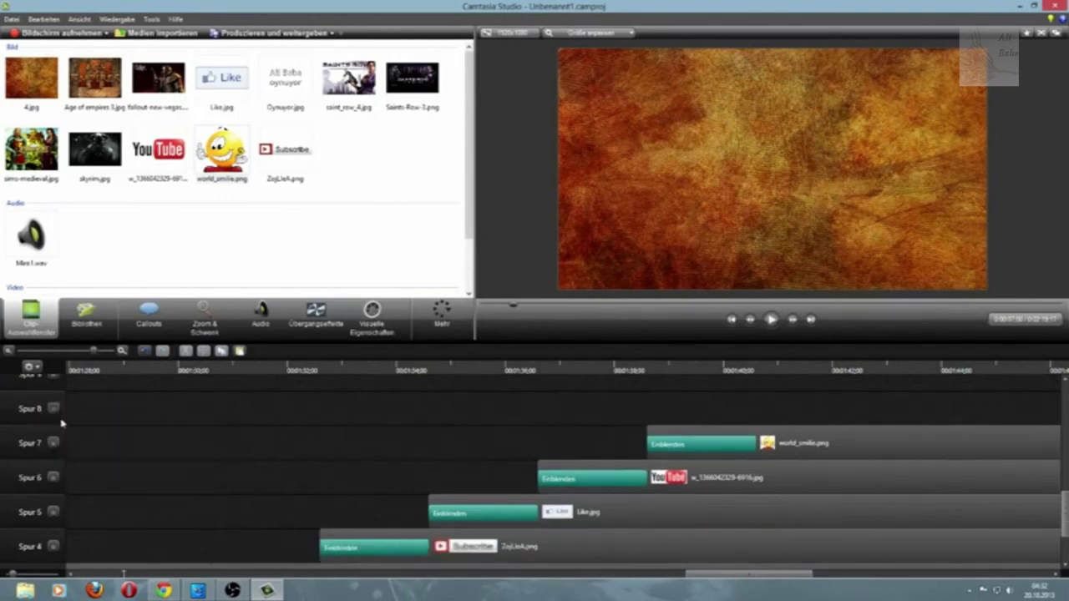
pyautogui.rightClick(42, 407)
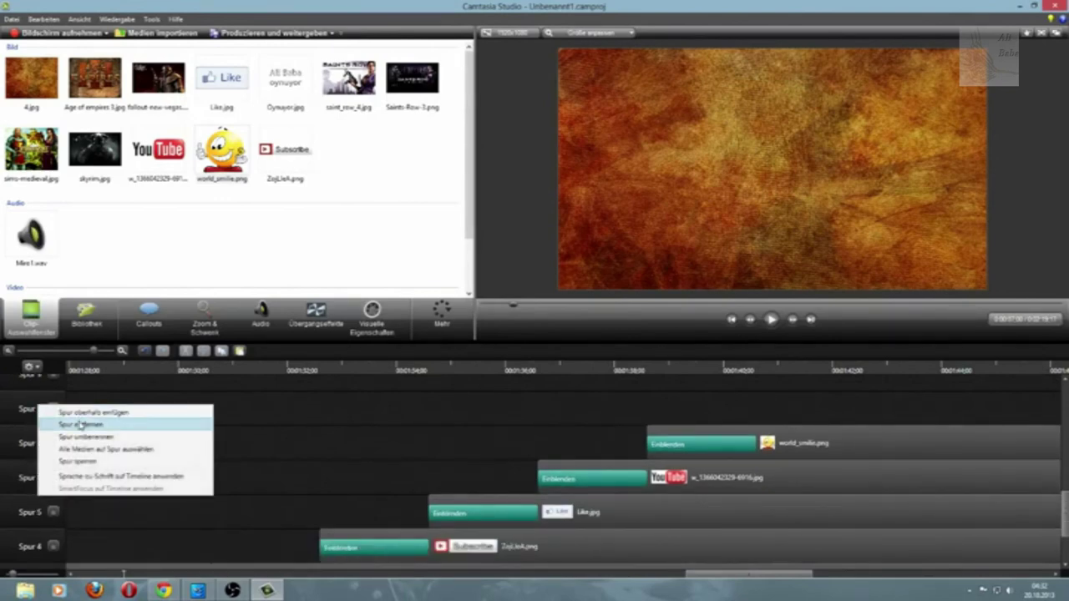
pyautogui.click(81, 425)
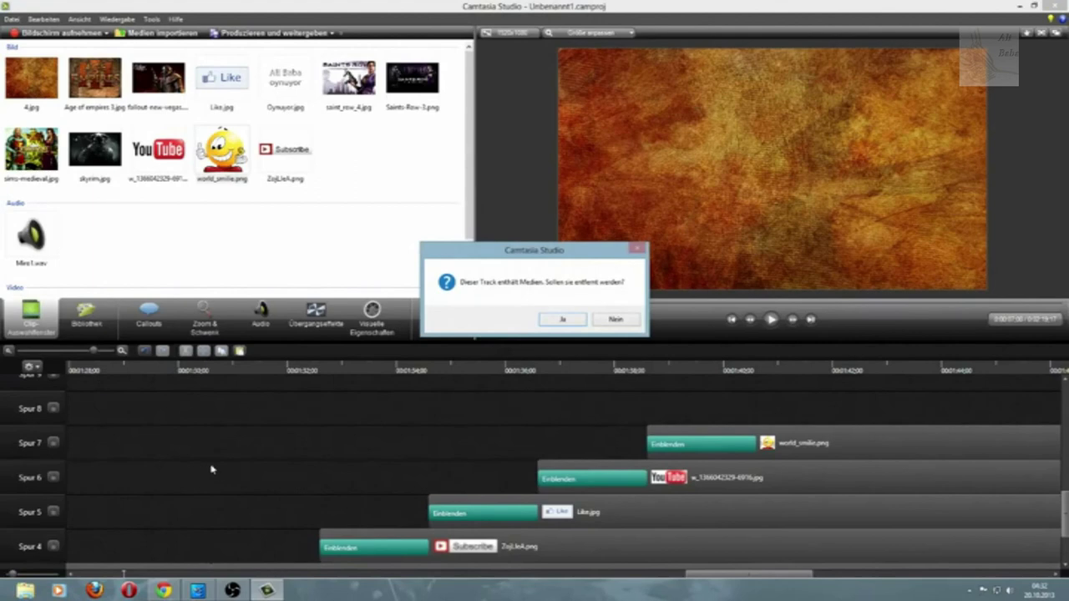
pyautogui.click(611, 320)
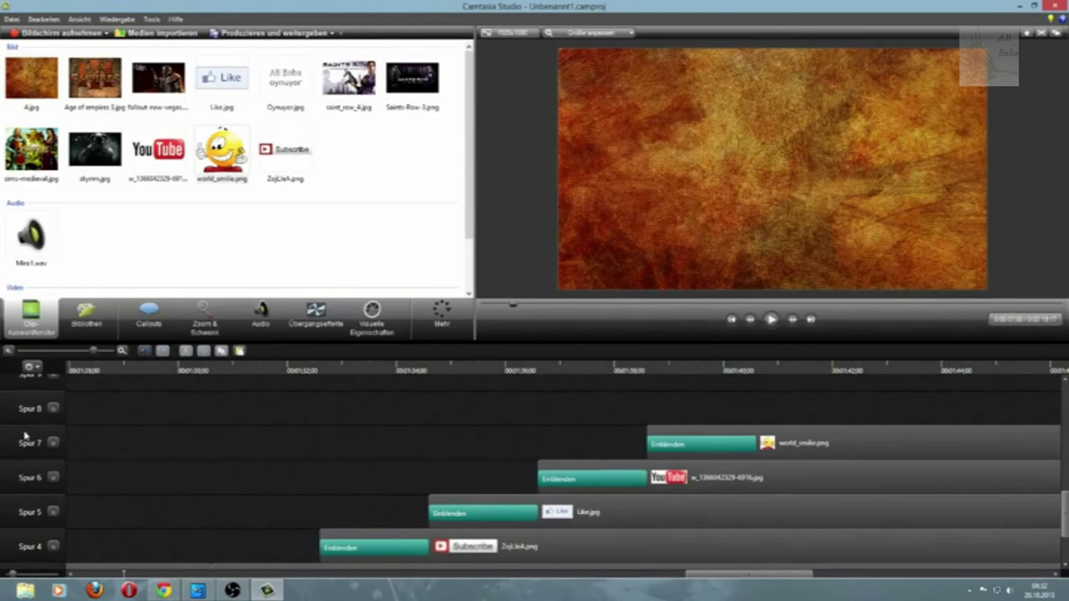
# Step: Remove the uppermost empty timeline tracks one after another, from Spur 21 down to Spur 10
pyautogui.scroll(3, 287, 446)
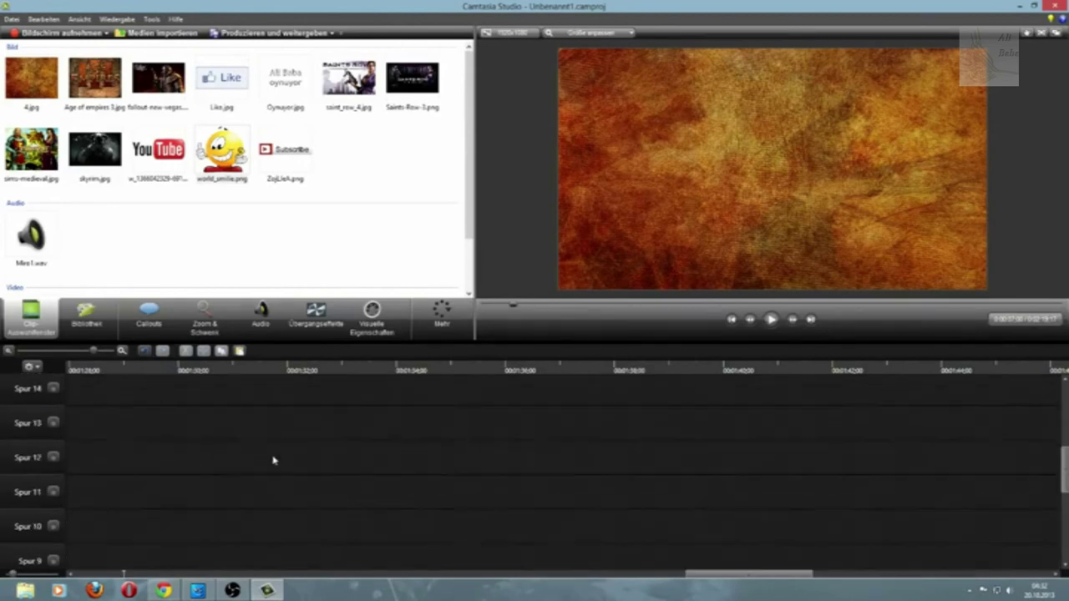
pyautogui.scroll(1, 225, 451)
pyautogui.scroll(1, 158, 447)
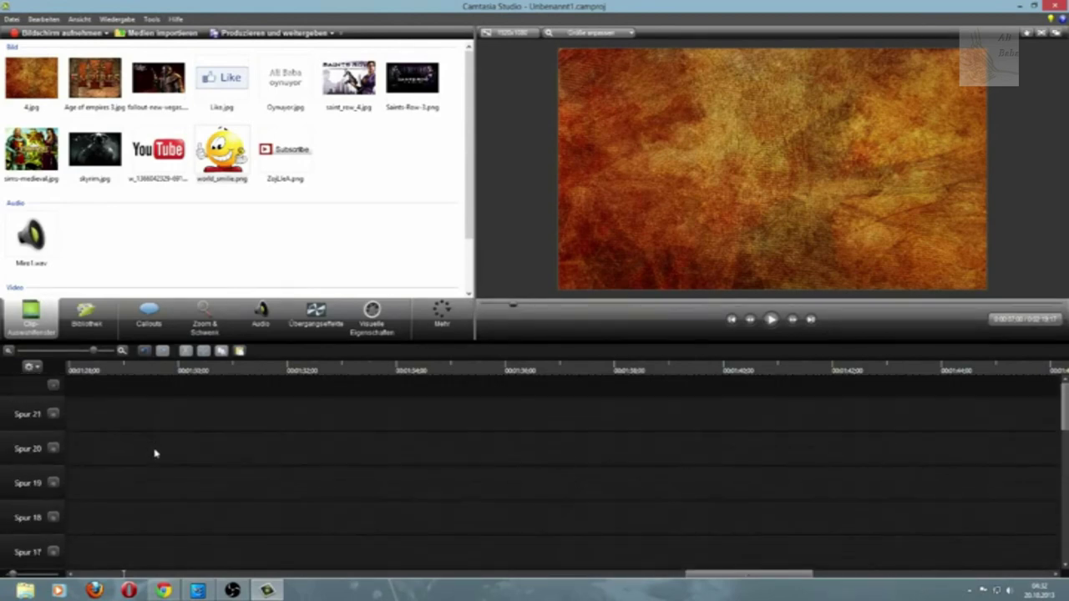
pyautogui.rightClick(28, 420)
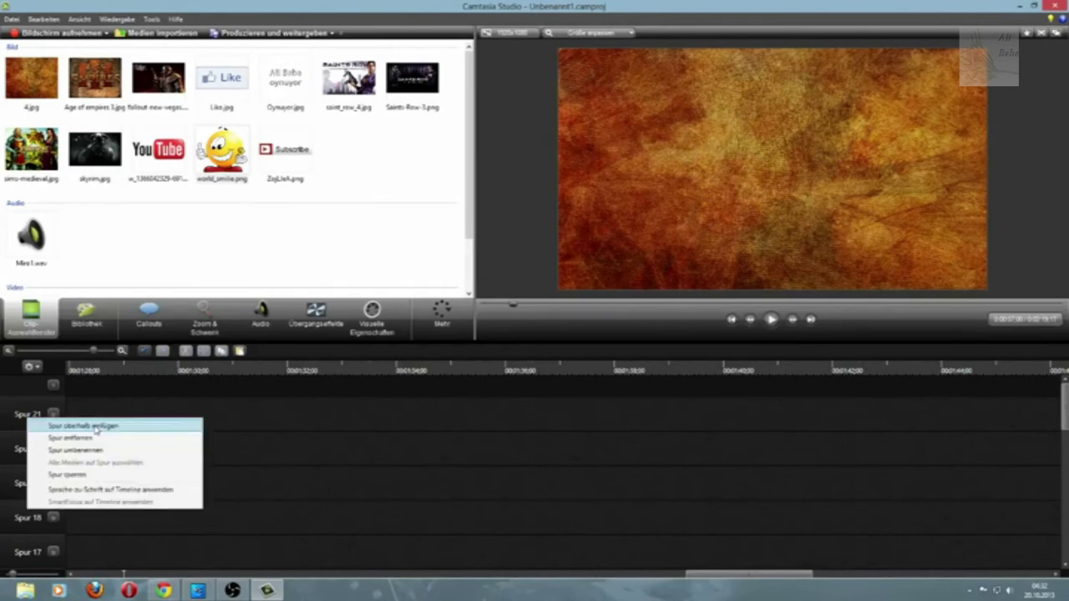
pyautogui.click(93, 437)
pyautogui.rightClick(32, 411)
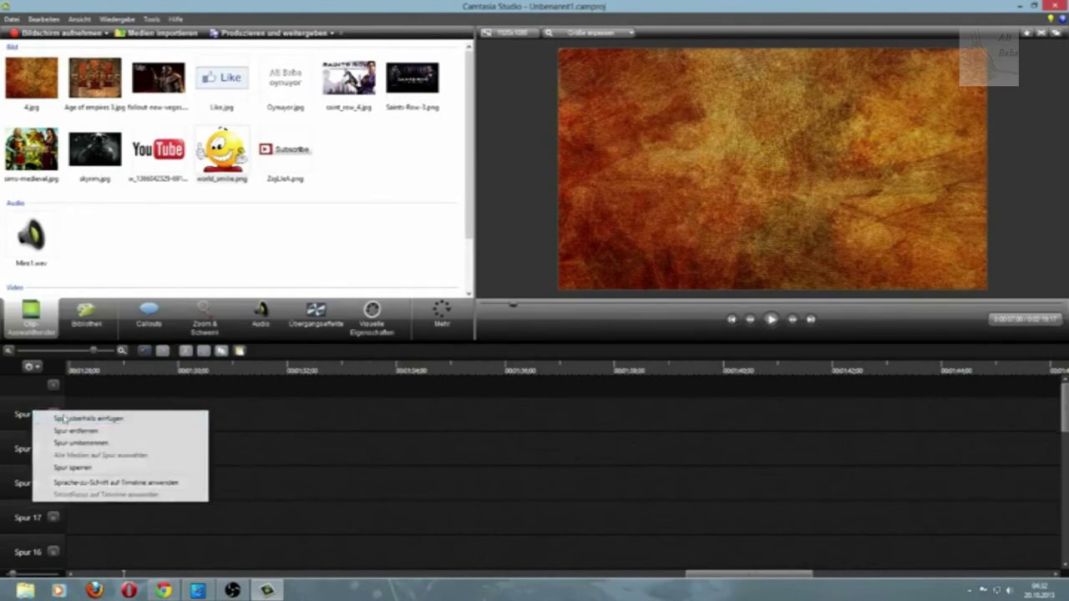
pyautogui.click(93, 433)
pyautogui.rightClick(23, 418)
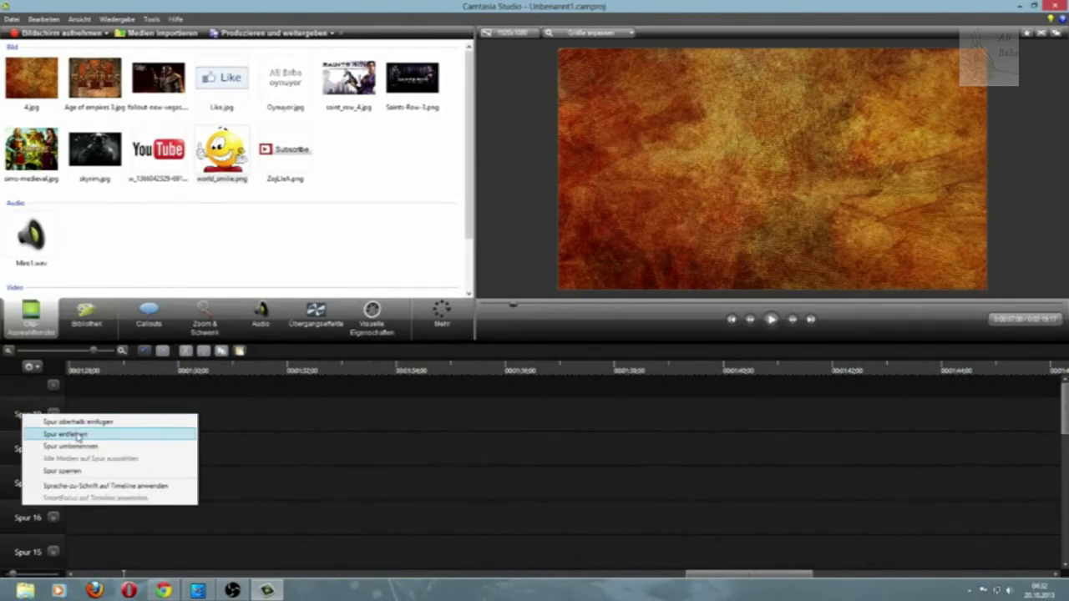
pyautogui.click(81, 436)
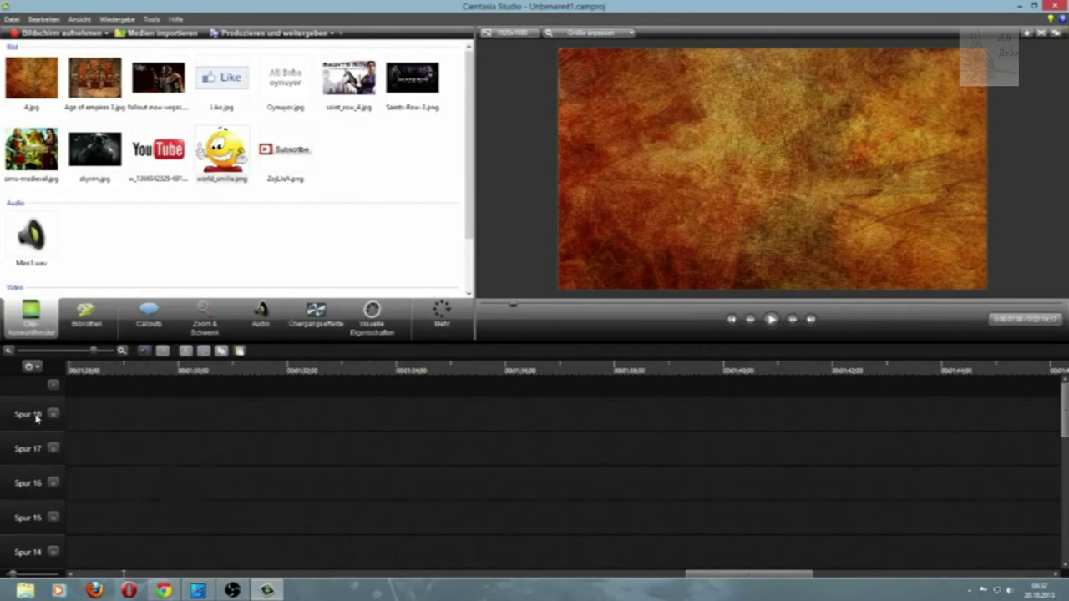
pyautogui.rightClick(36, 418)
pyautogui.click(82, 433)
pyautogui.rightClick(22, 420)
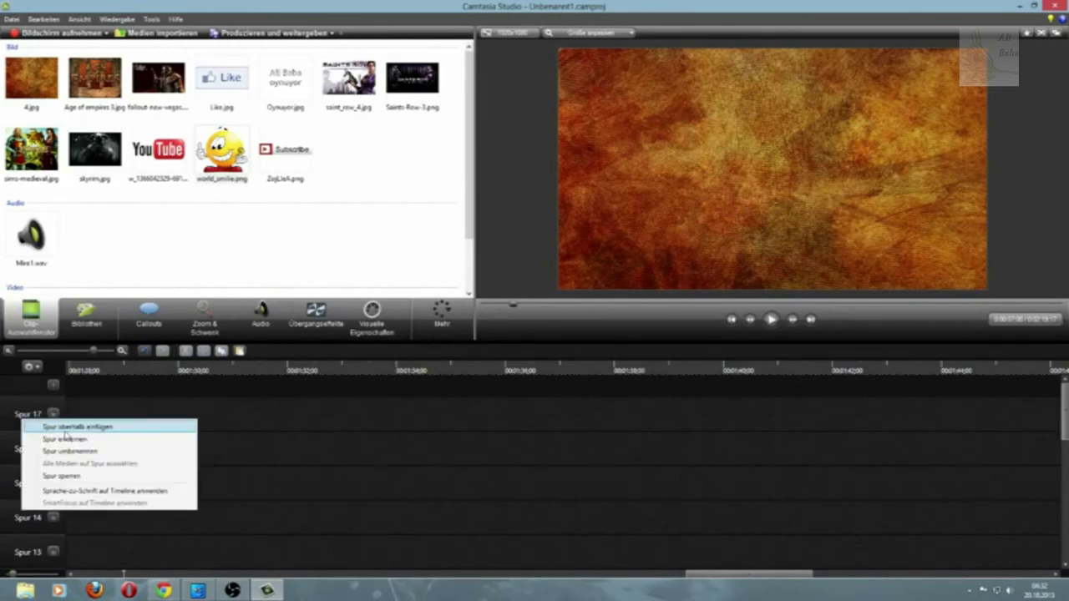
pyautogui.click(66, 439)
pyautogui.rightClick(20, 419)
pyautogui.click(69, 437)
pyautogui.rightClick(23, 418)
pyautogui.click(72, 432)
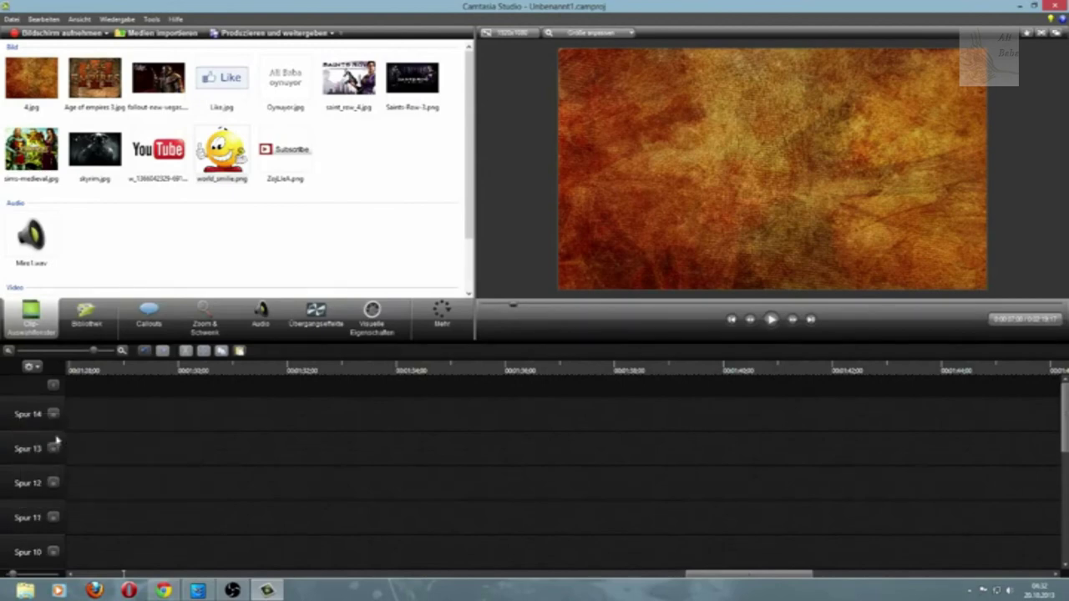
pyautogui.rightClick(22, 415)
pyautogui.click(65, 430)
pyautogui.rightClick(23, 411)
pyautogui.click(56, 429)
pyautogui.rightClick(27, 414)
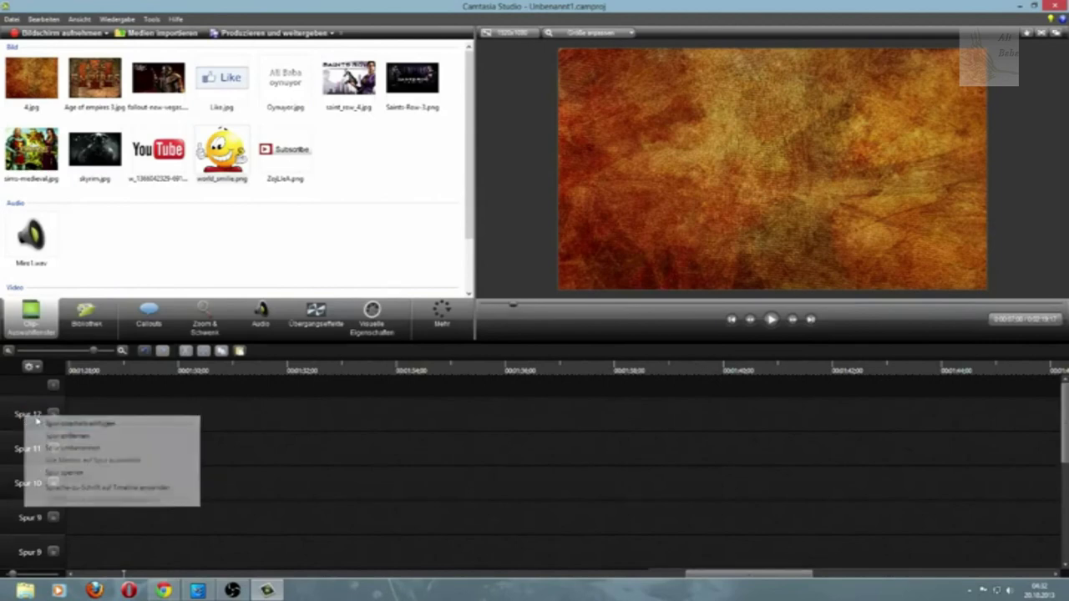
pyautogui.click(43, 429)
pyautogui.rightClick(27, 420)
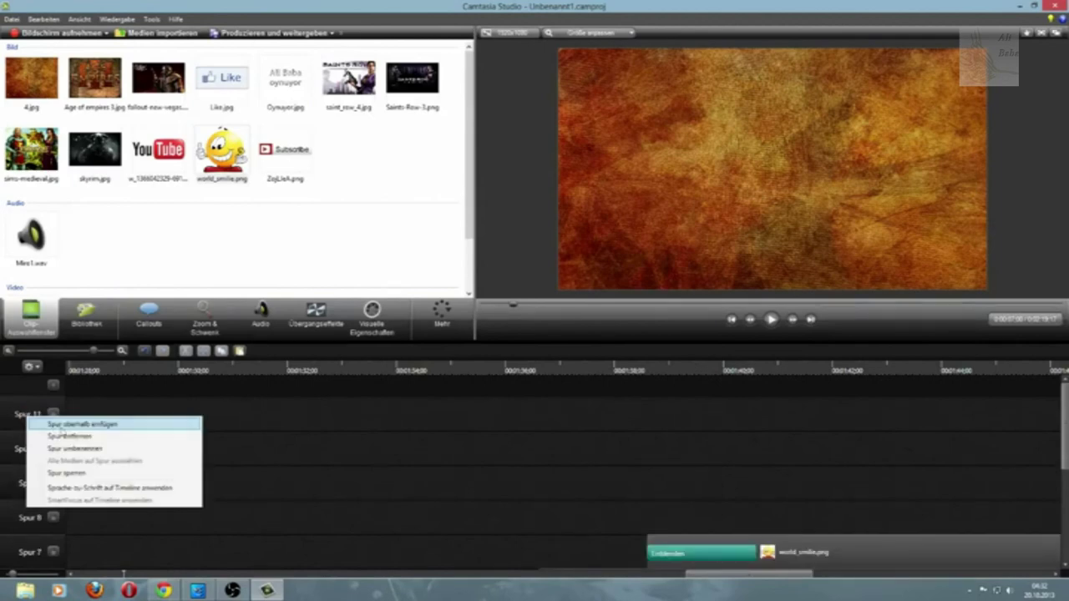
pyautogui.click(65, 437)
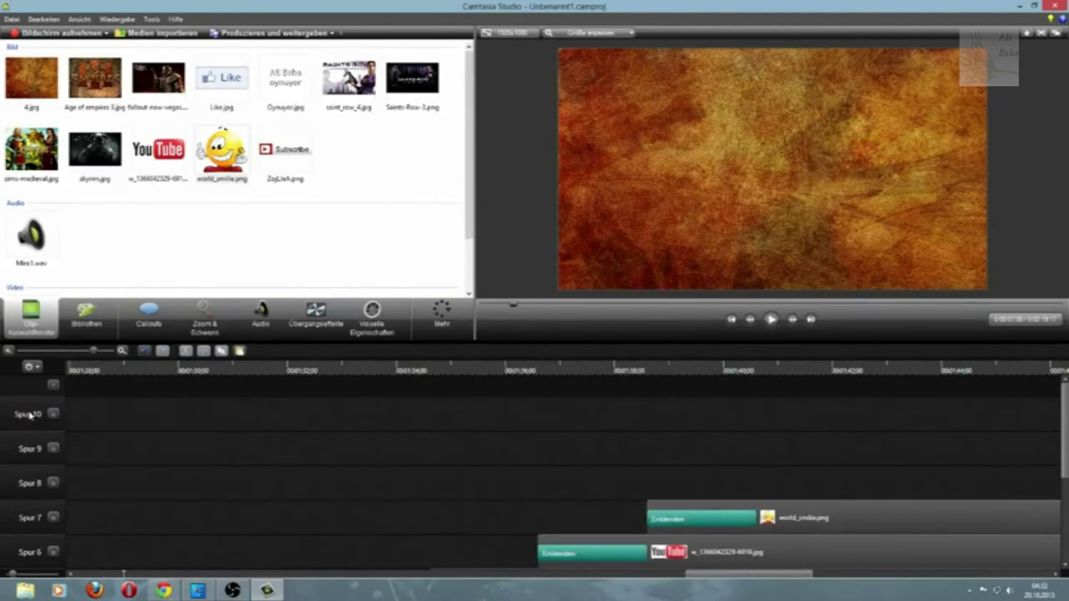
pyautogui.rightClick(29, 415)
pyautogui.click(50, 429)
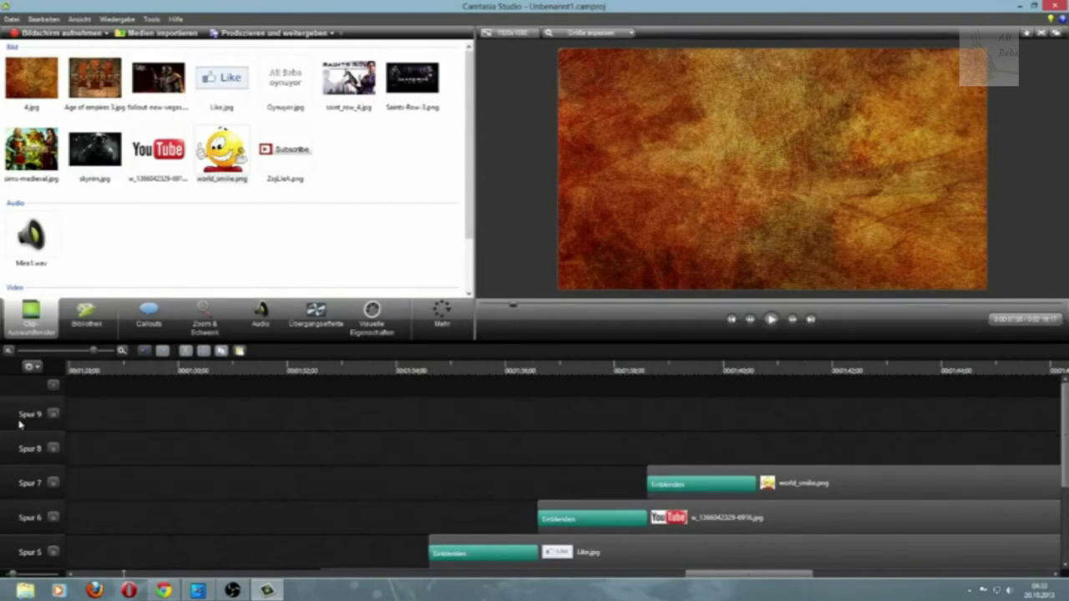
# Step: Remove the empty timeline track Spur 9, and try to remove Spur 8 but decline deleting its media
pyautogui.rightClick(30, 414)
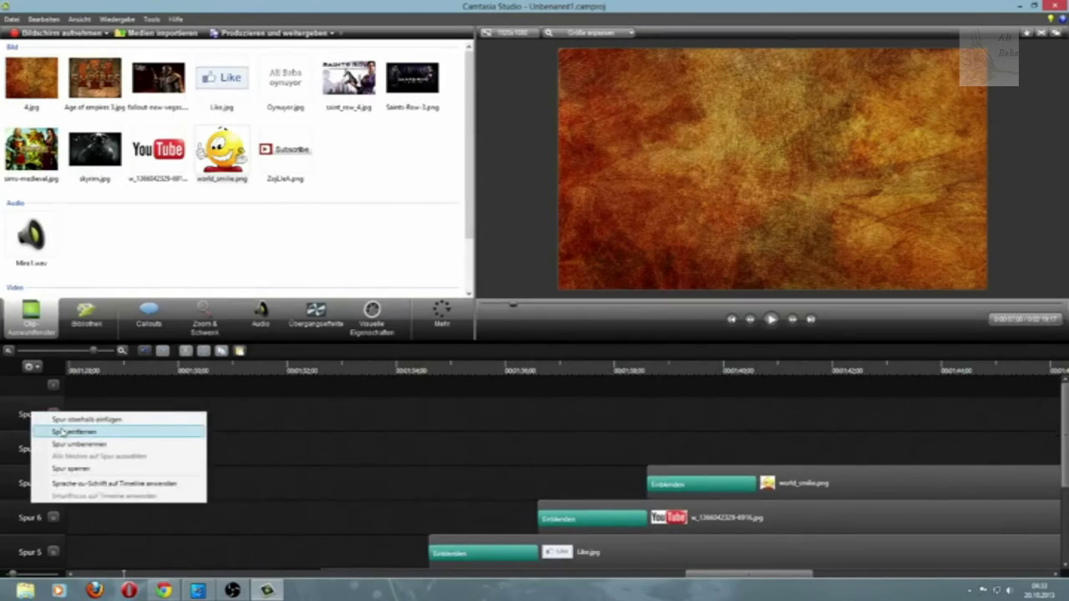
pyautogui.click(47, 429)
pyautogui.rightClick(29, 414)
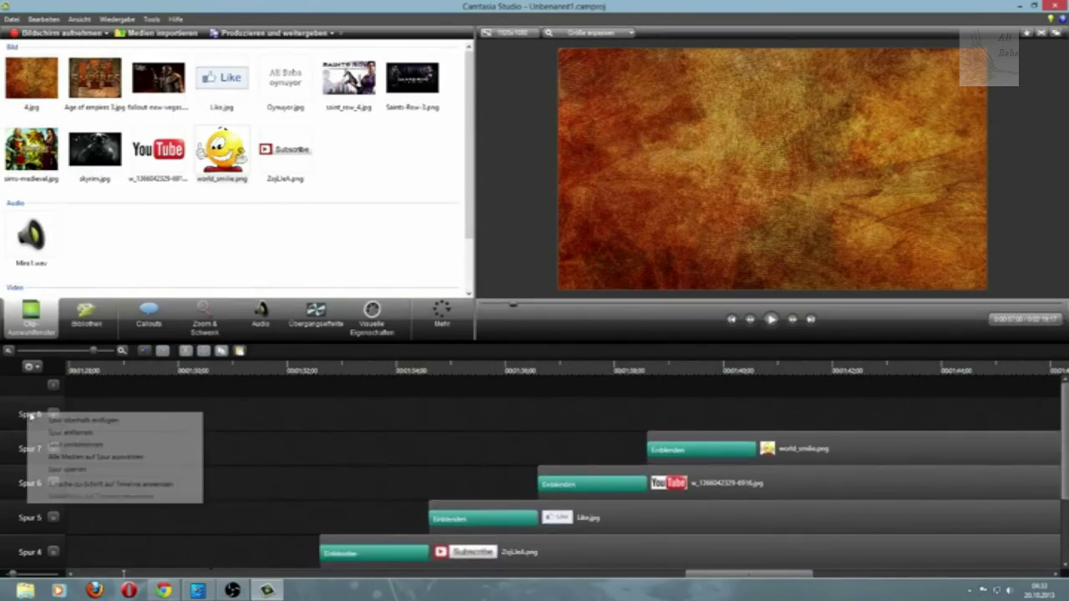
pyautogui.click(61, 431)
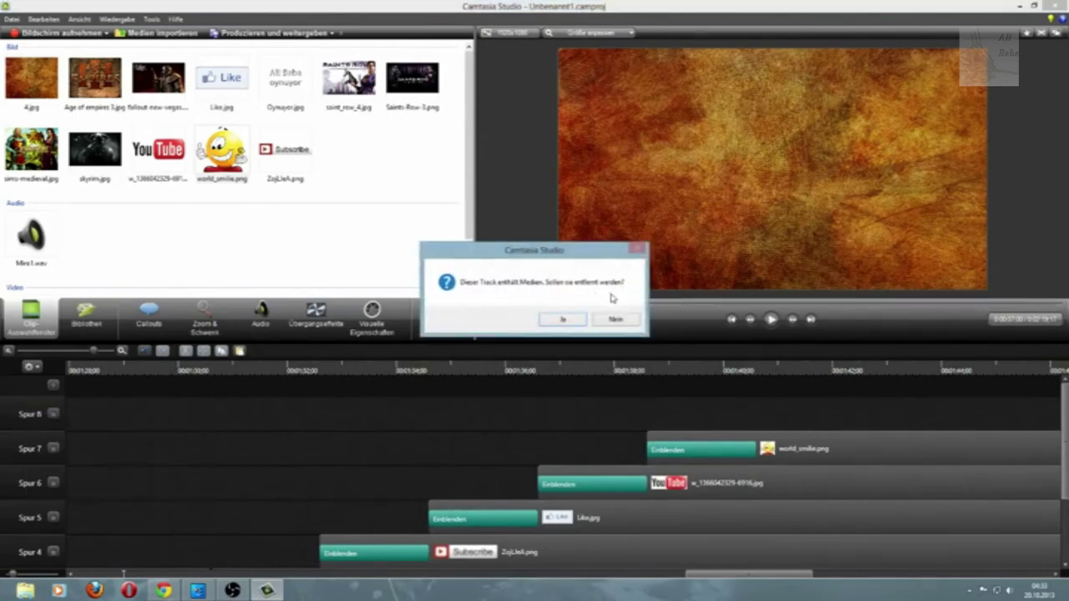
pyautogui.click(616, 319)
# Step: Review the tracks along the timeline from the opening clips to the closing fades, and return to the beginning
pyautogui.moveTo(737, 576); pyautogui.dragTo(134, 573)
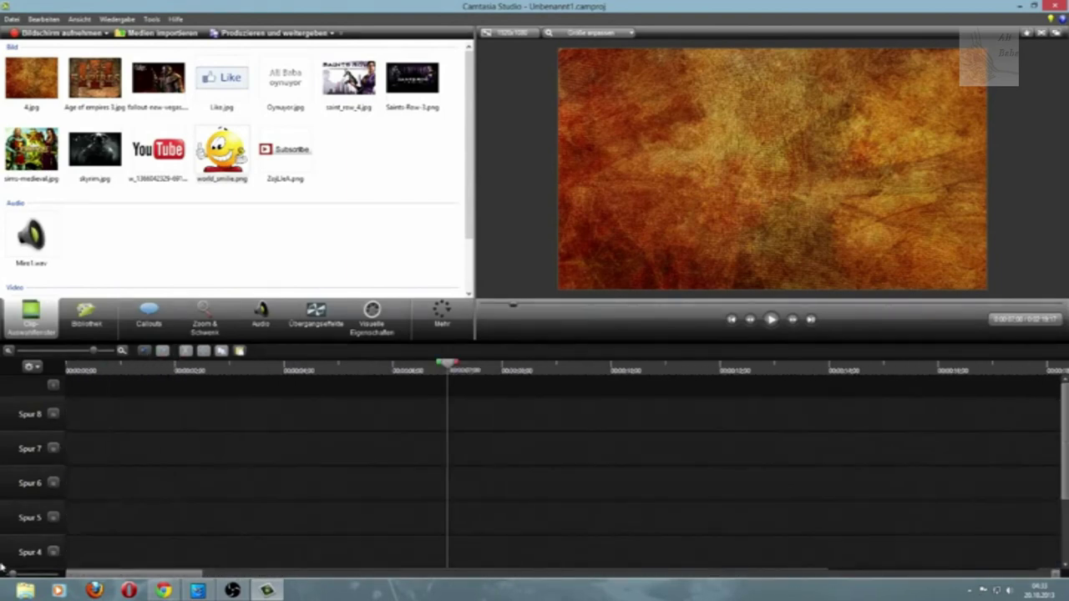
pyautogui.scroll(-2, 276, 510)
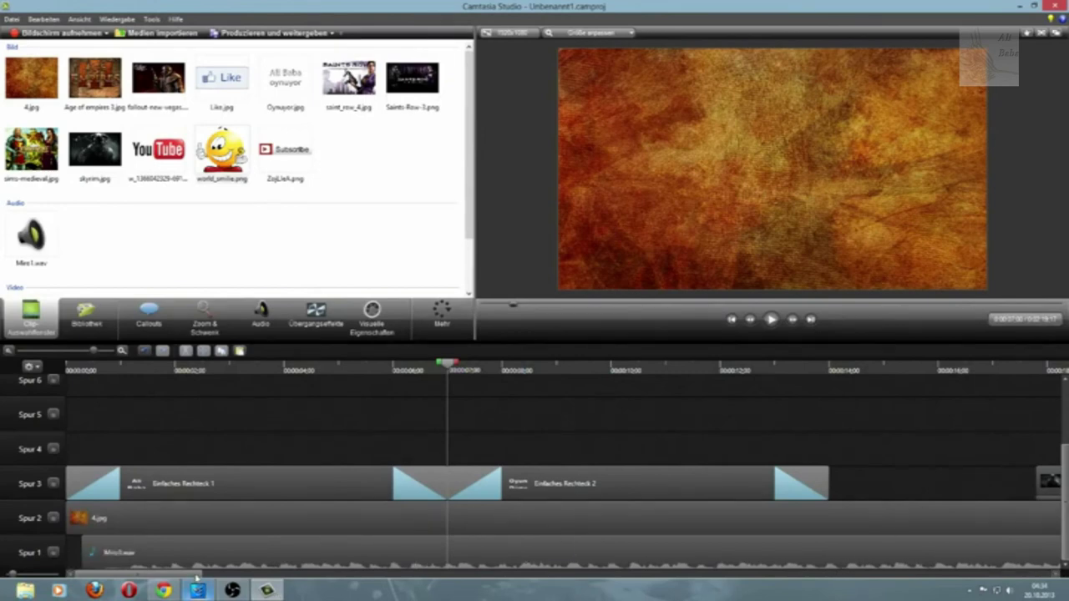
pyautogui.click(661, 574)
pyautogui.click(835, 574)
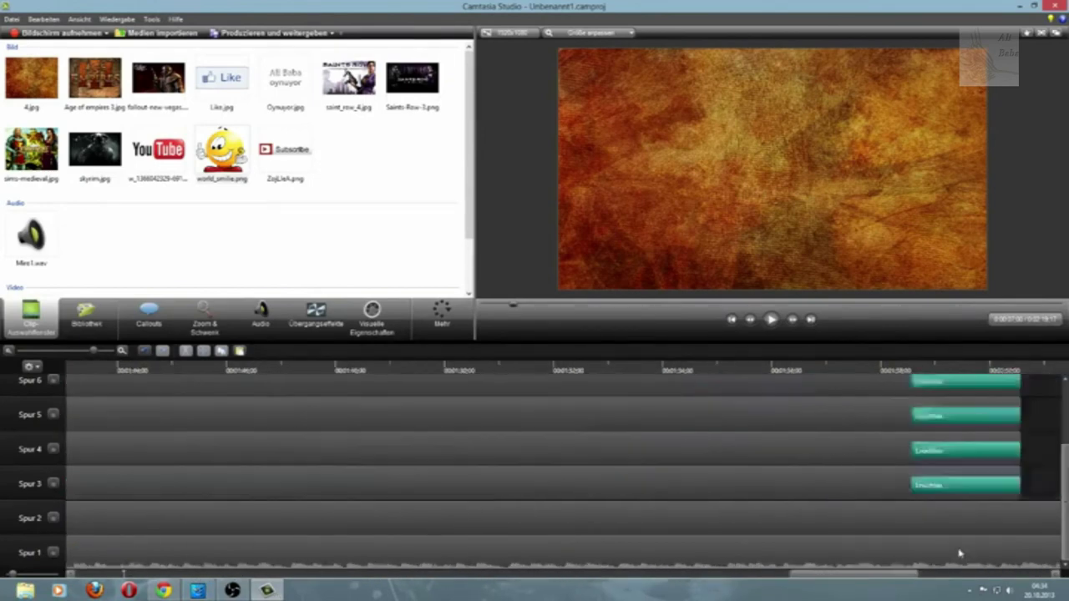
pyautogui.moveTo(993, 573); pyautogui.dragTo(29, 561)
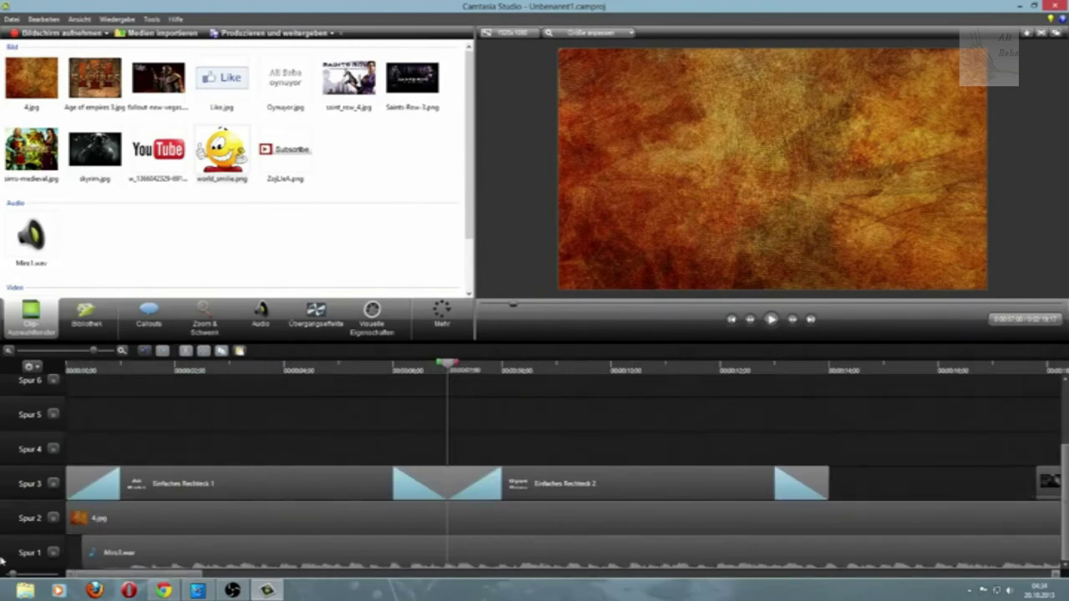